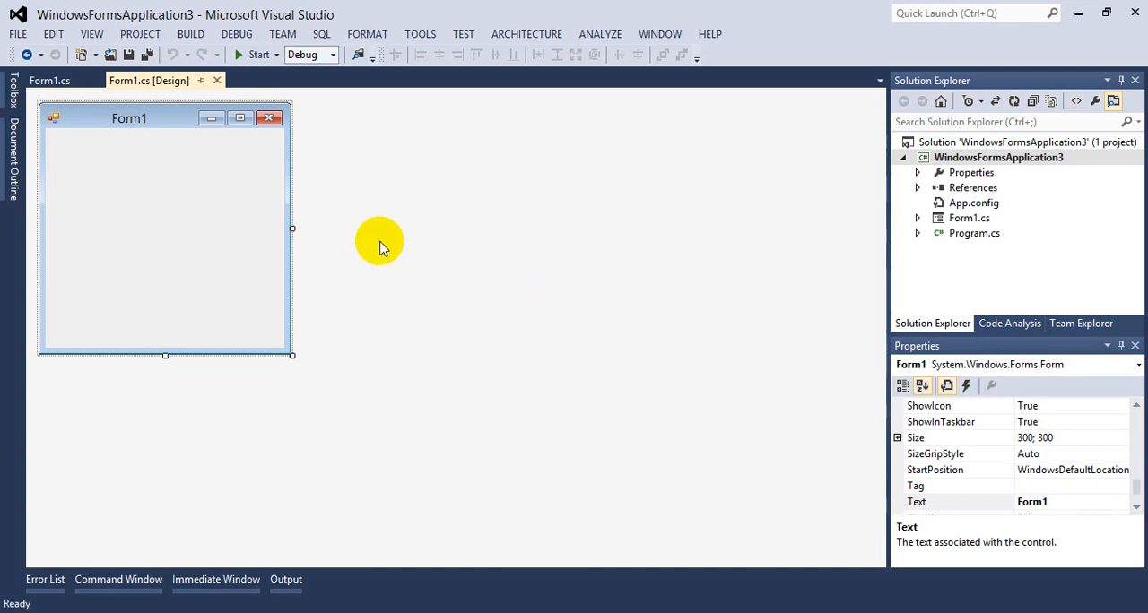
- Examine the reporting controls available in the Toolbox for the form
{"action": "left_click", "coordinate": [12, 94]}
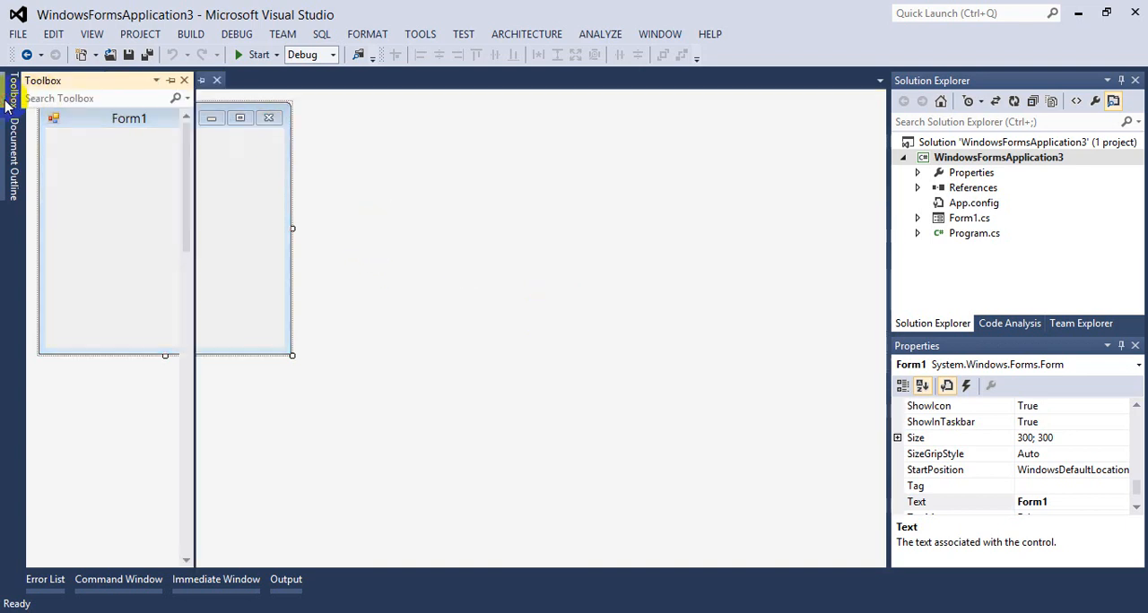
{"action": "left_click", "coordinate": [33, 118]}
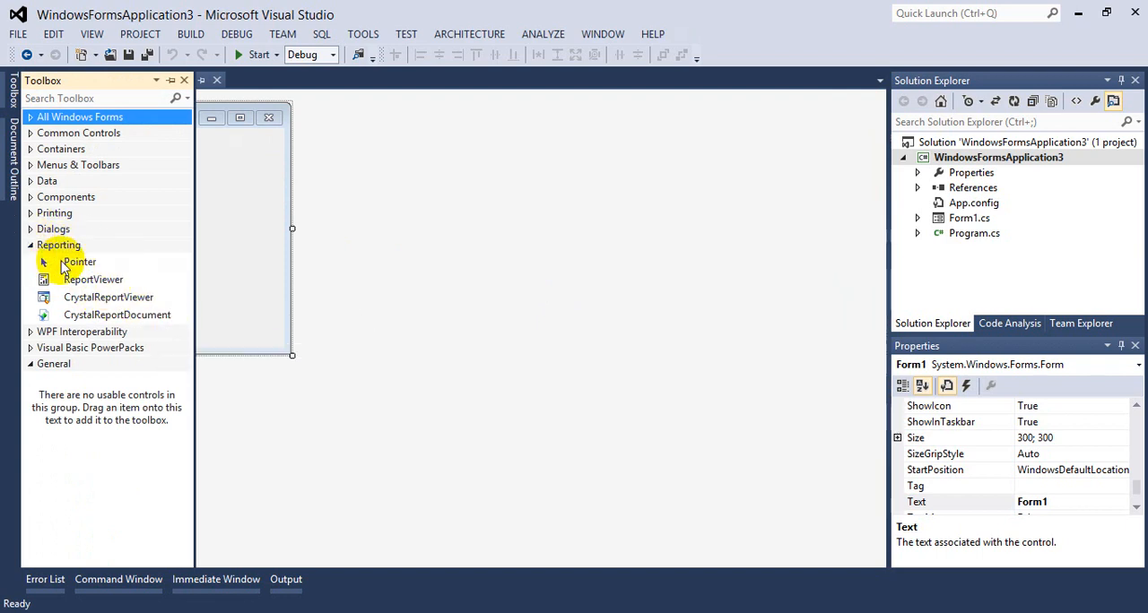
{"action": "left_click", "coordinate": [259, 229]}
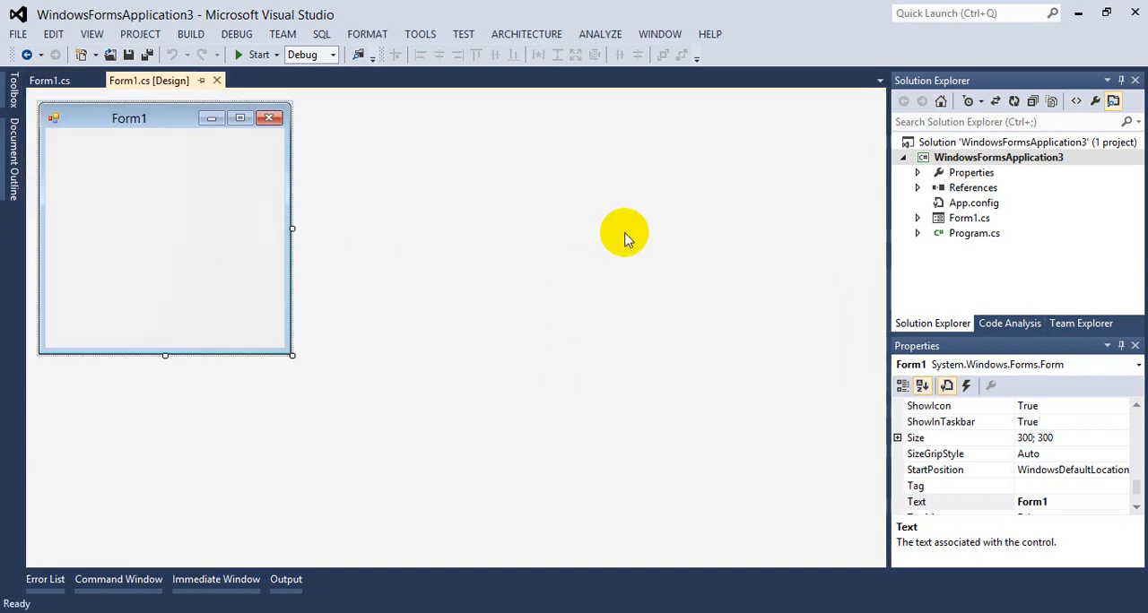
{"action": "left_click", "coordinate": [966, 160]}
{"action": "right_click", "coordinate": [968, 164]}
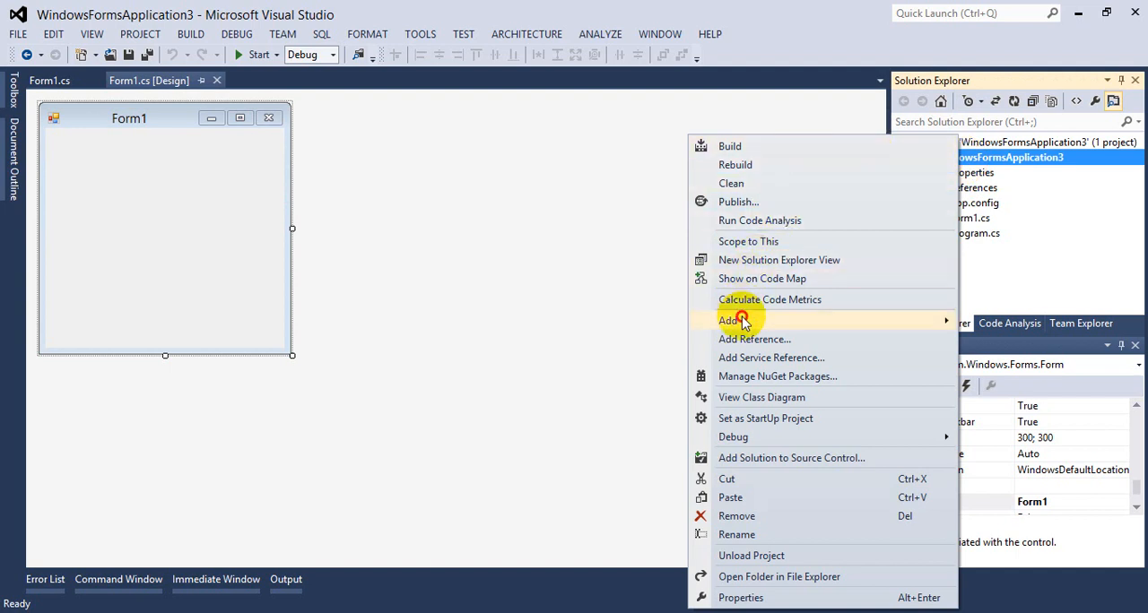
{"action": "mouse_move", "coordinate": [744, 323]}
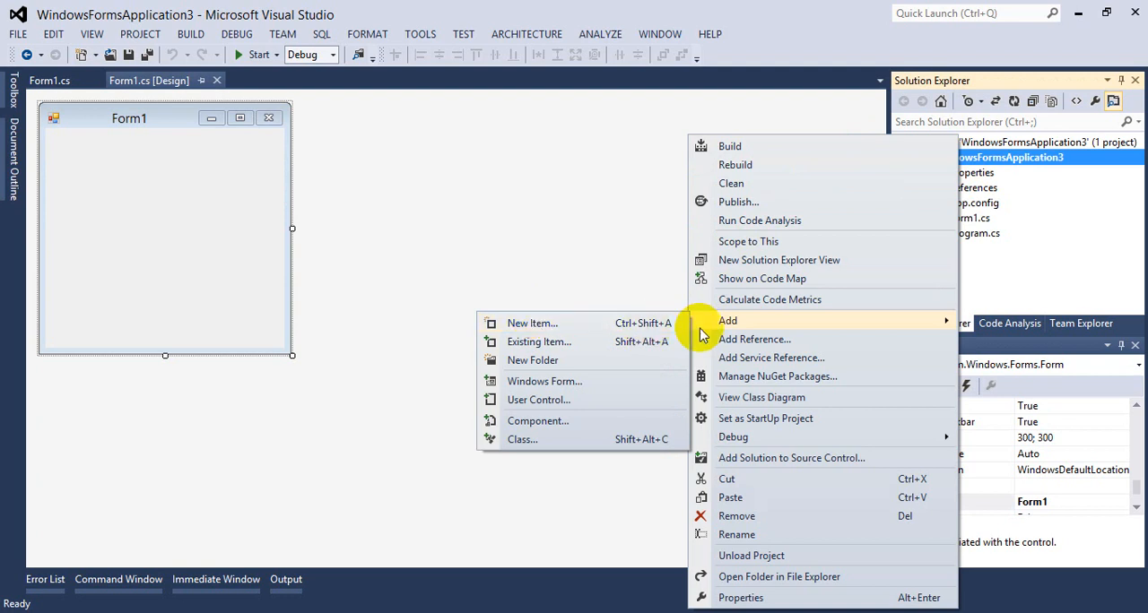
{"action": "mouse_move", "coordinate": [699, 320]}
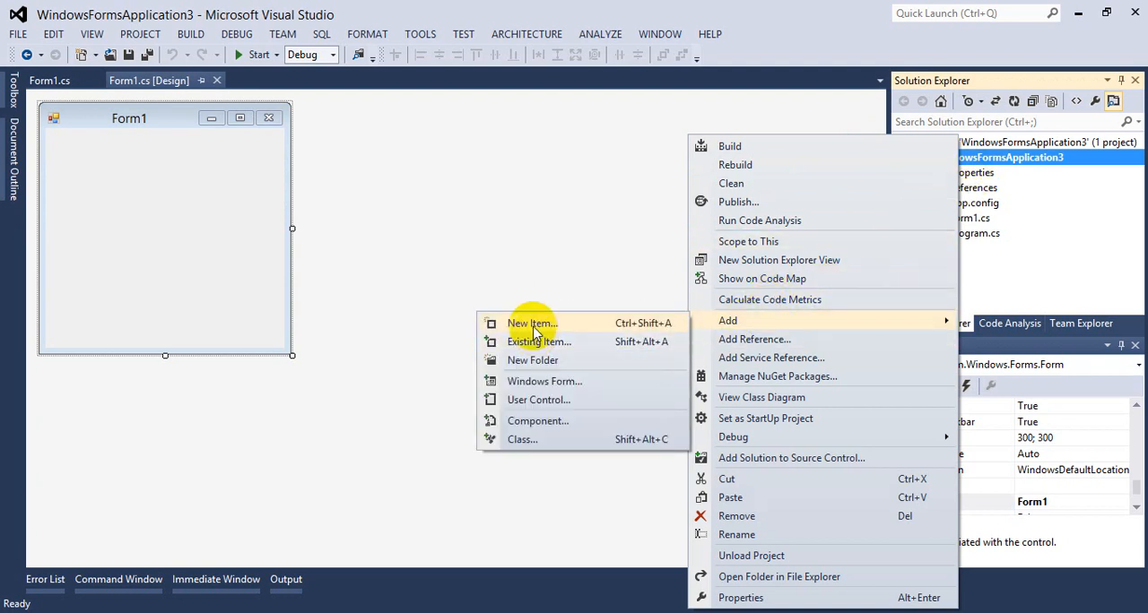
{"action": "left_click", "coordinate": [269, 19]}
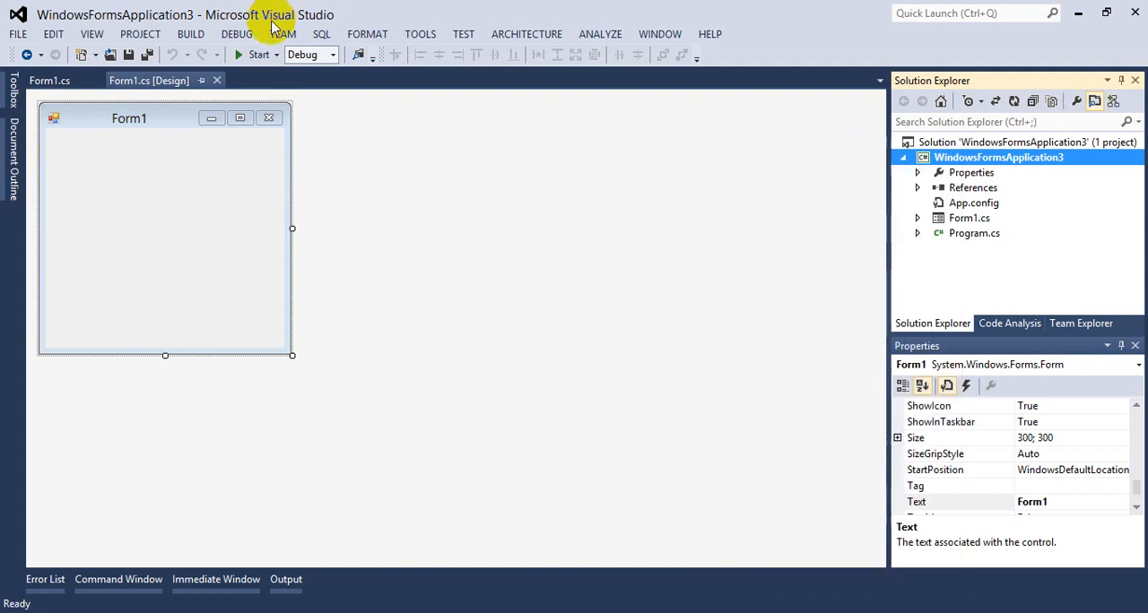
- Add a new Crystal Reports item named crPelanggan.rpt to the WindowsFormsApplication3 project
{"action": "left_click", "coordinate": [145, 36]}
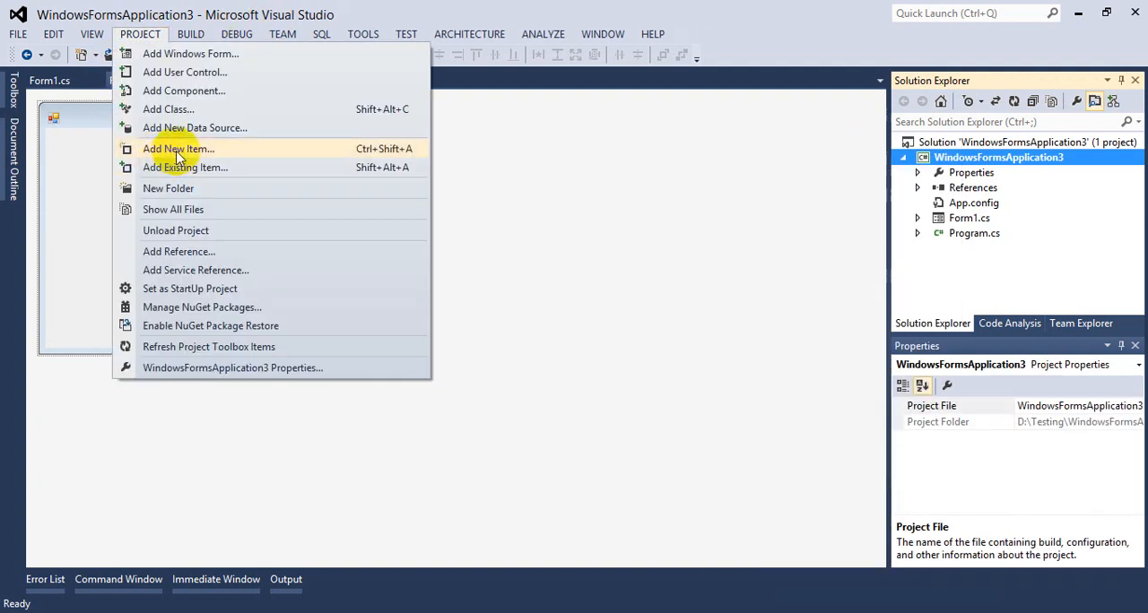
{"action": "left_click", "coordinate": [203, 150]}
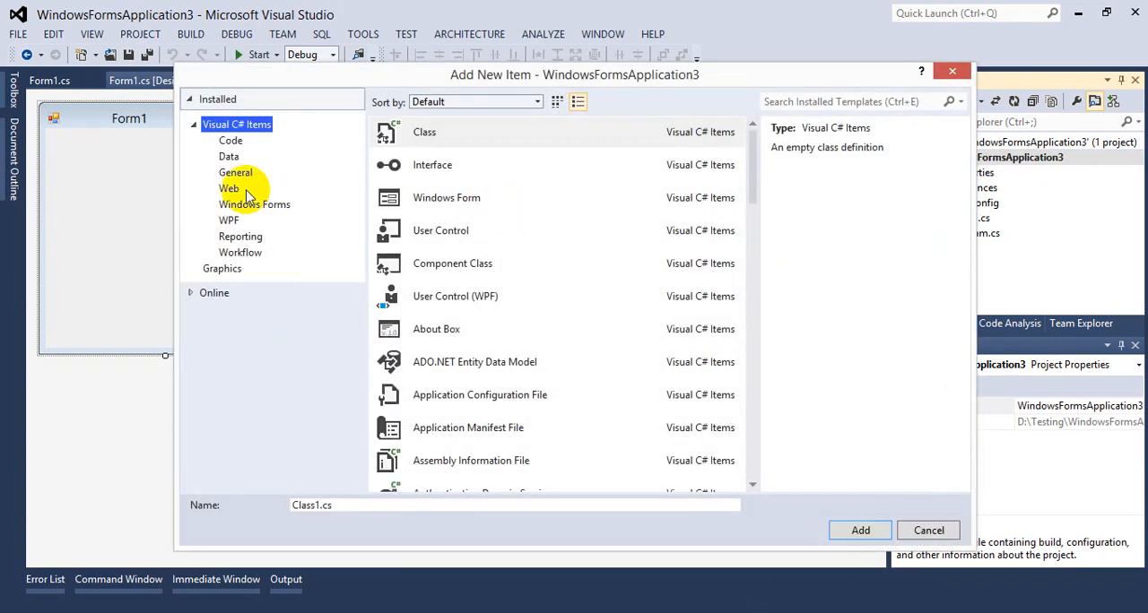
{"action": "left_click", "coordinate": [244, 238]}
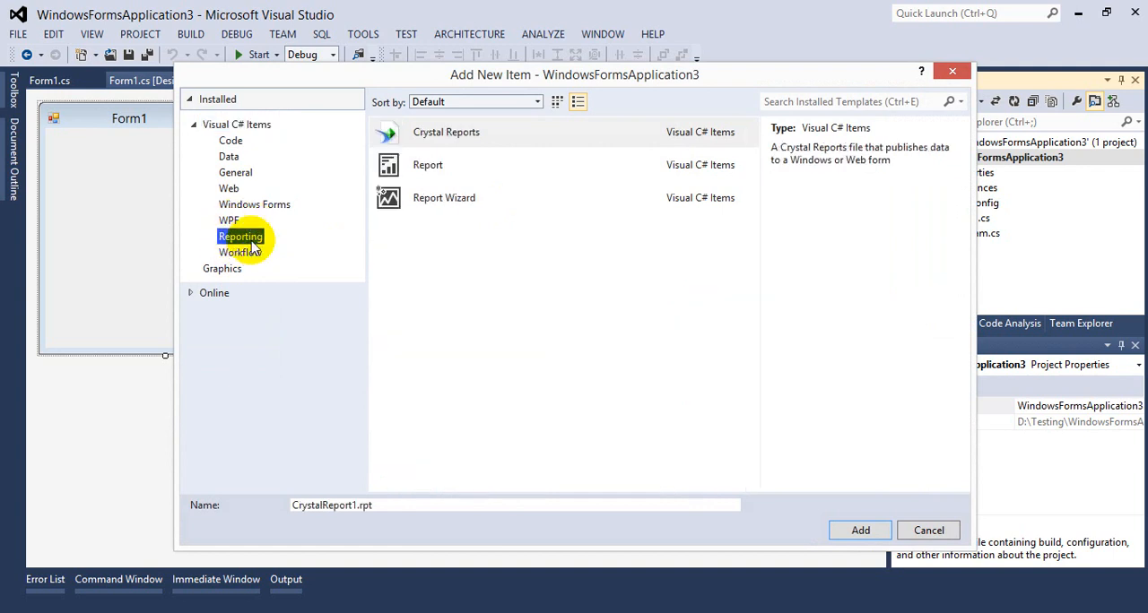
{"action": "left_click", "coordinate": [475, 134]}
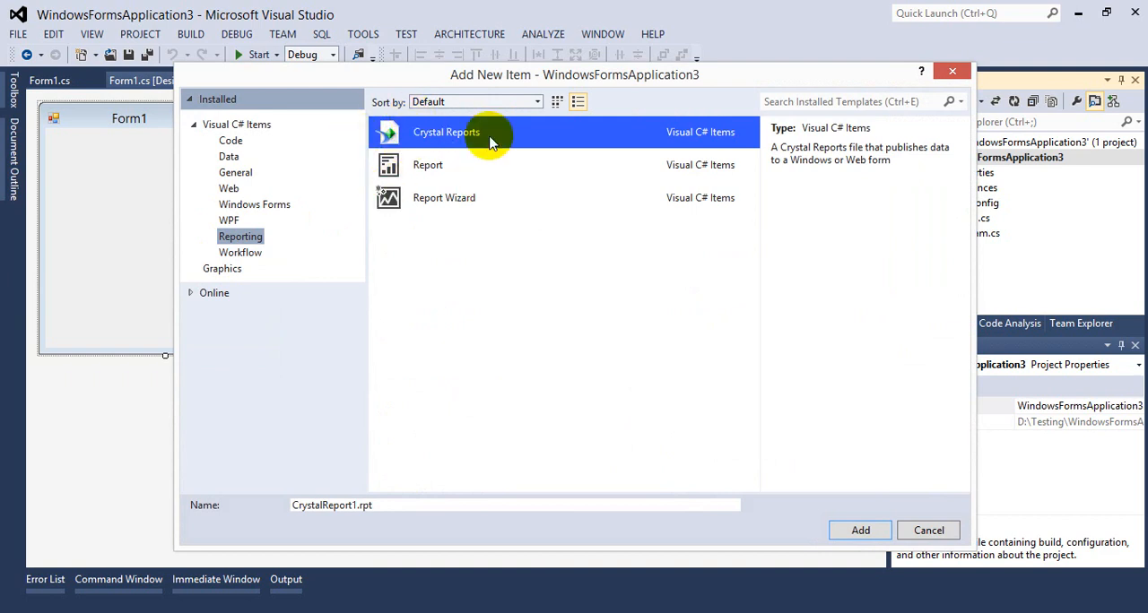
{"action": "left_click", "coordinate": [374, 505]}
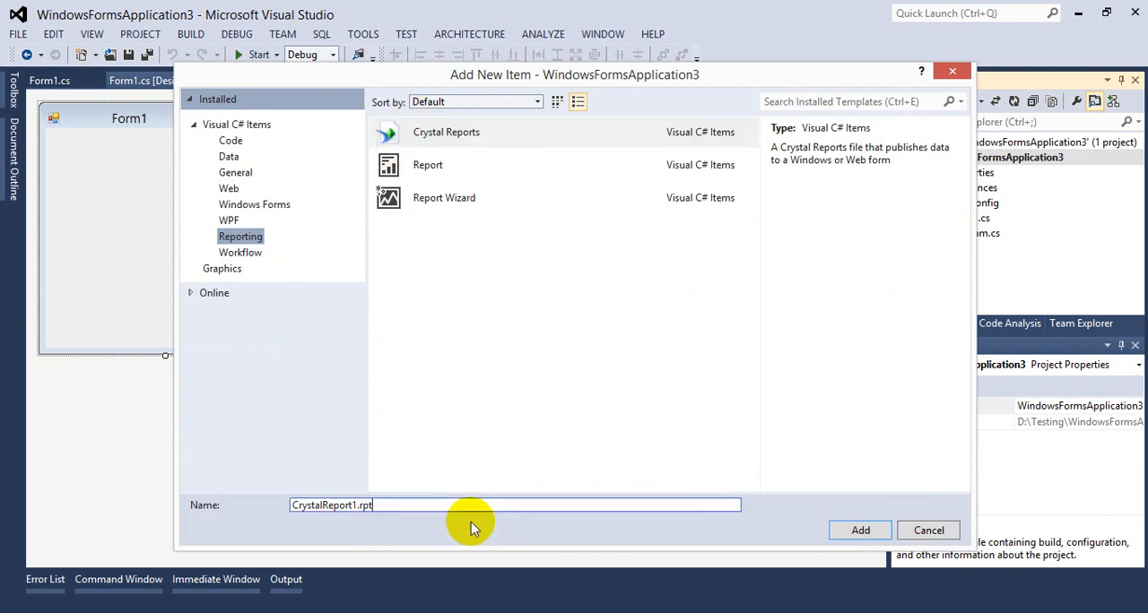
{"action": "key", "text": "ctrl+shift+Right"}
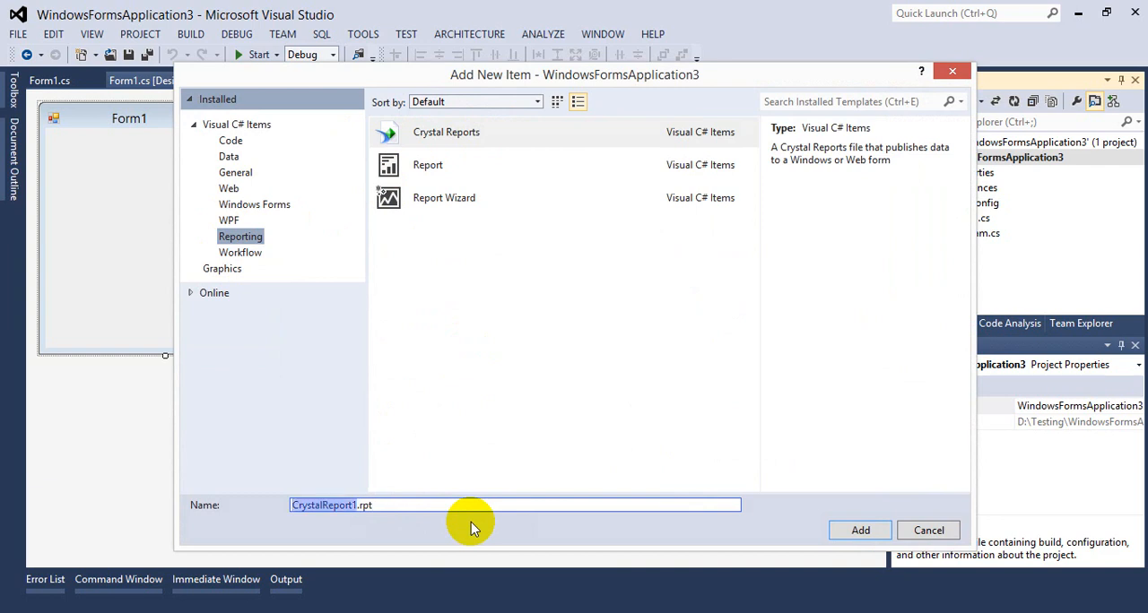
{"action": "type", "text": "cr"}
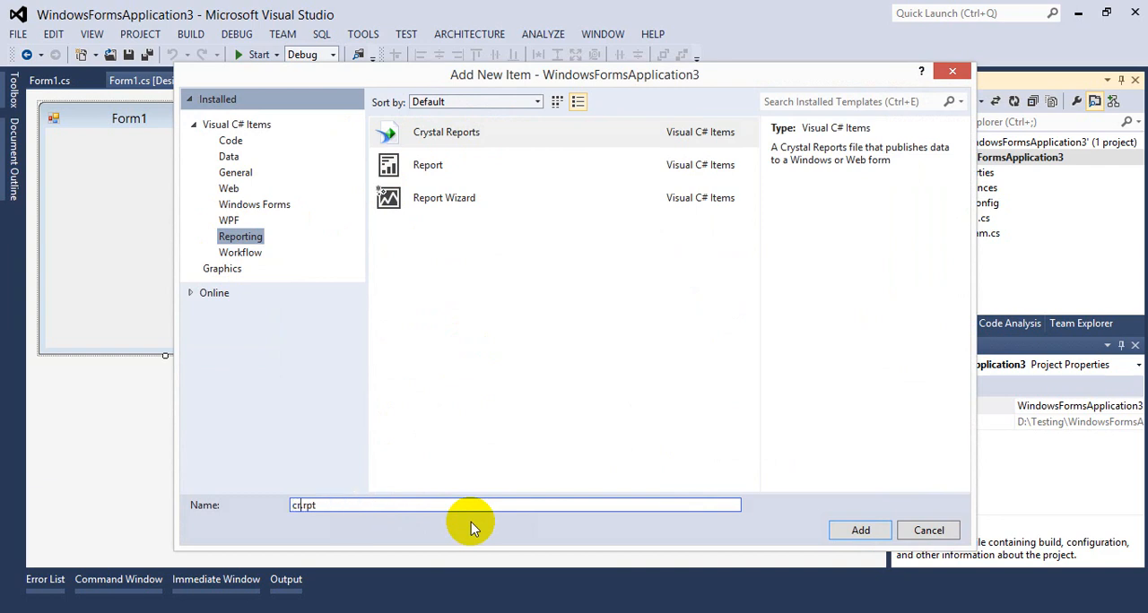
{"action": "type", "text": "Pelanggan"}
{"action": "key", "text": "Return"}
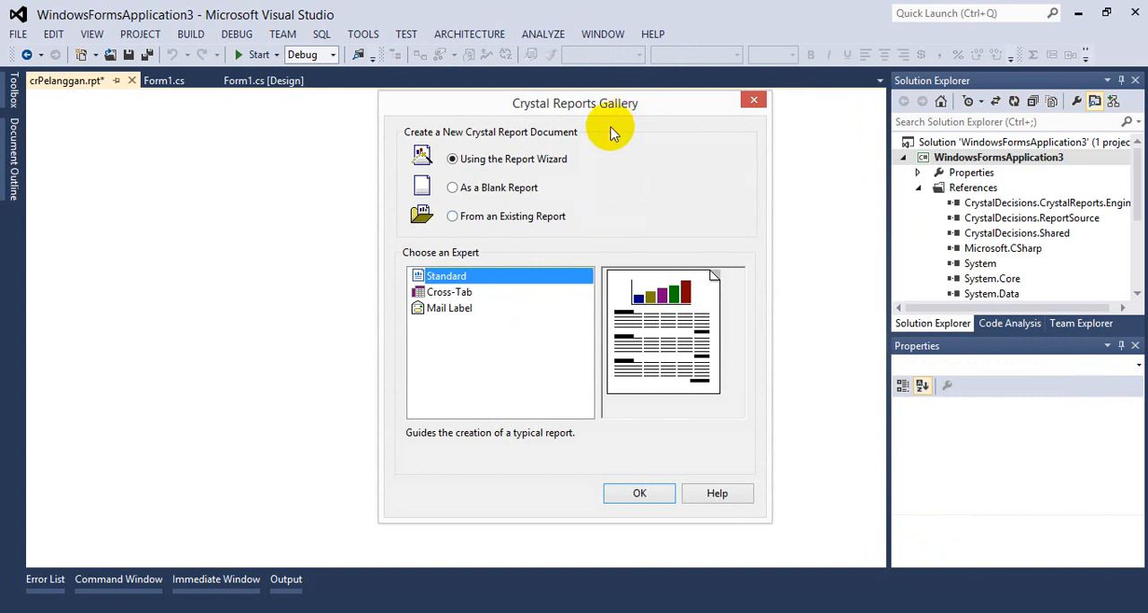
- Create the new Crystal Report document as a blank report
{"action": "left_click_drag", "start_coordinate": [645, 115], "coordinate": [601, 144]}
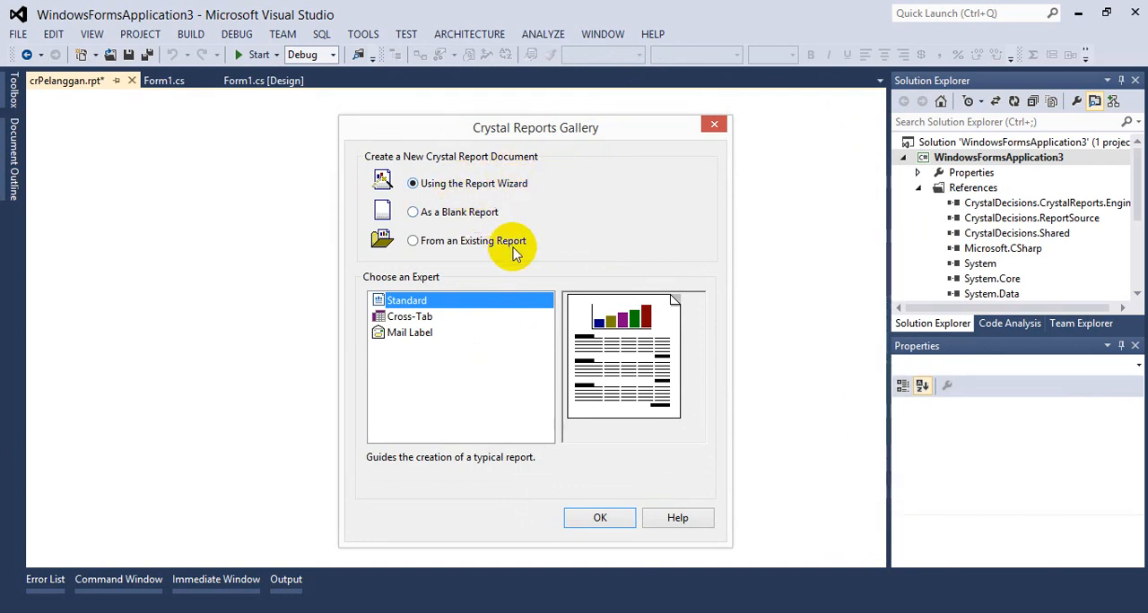
{"action": "left_click", "coordinate": [471, 220]}
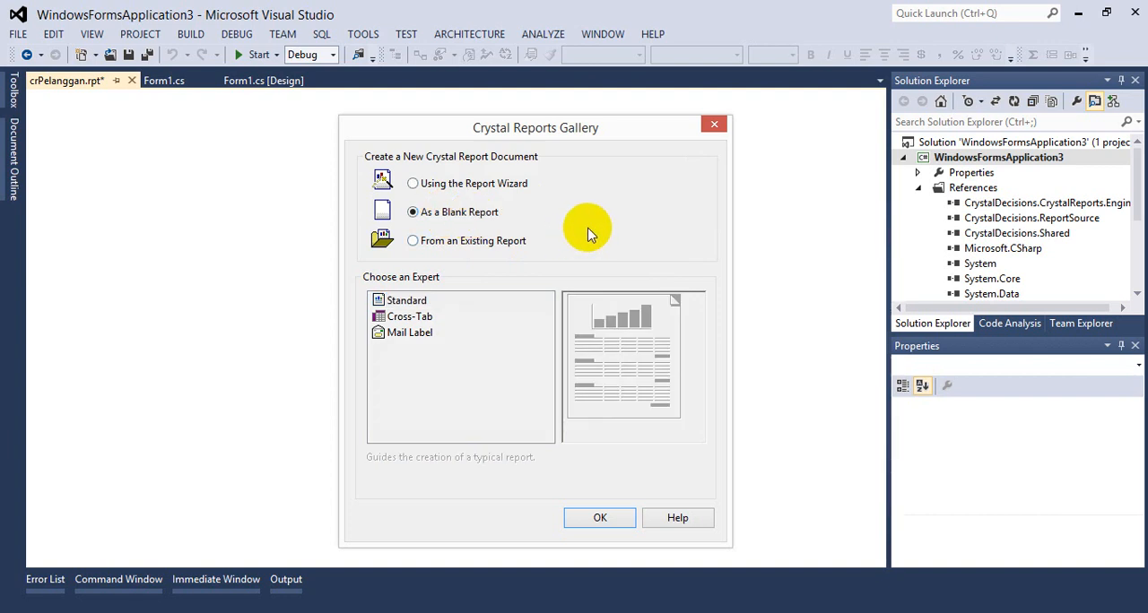
{"action": "left_click", "coordinate": [480, 241]}
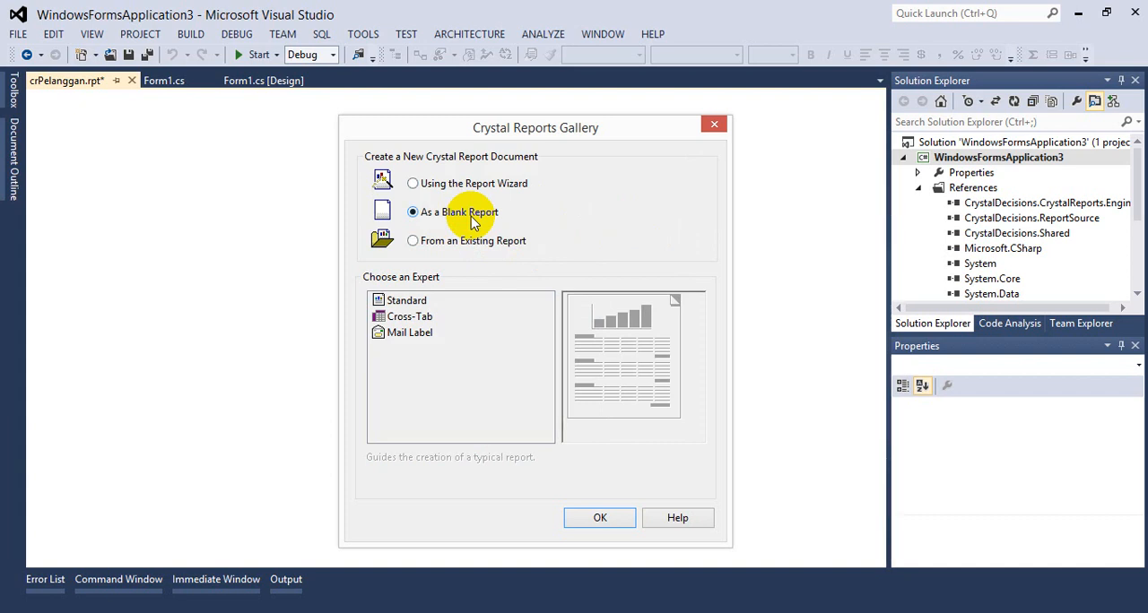
{"action": "left_click", "coordinate": [600, 520]}
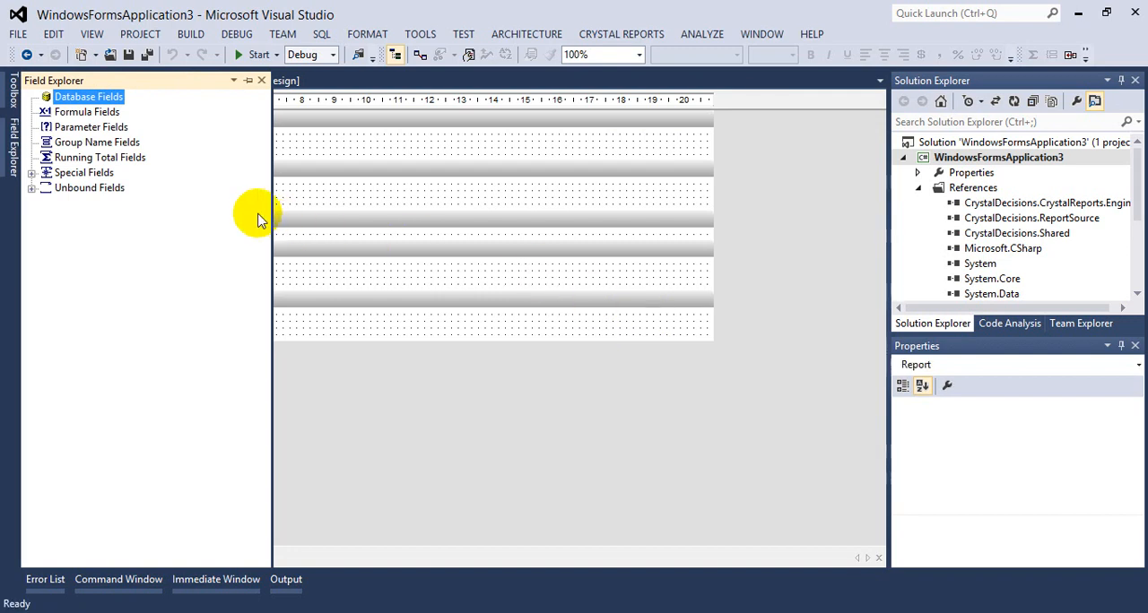
- Narrow the Field Explorer and keep it docked beside the report designer
{"action": "left_click_drag", "start_coordinate": [270, 211], "coordinate": [175, 224]}
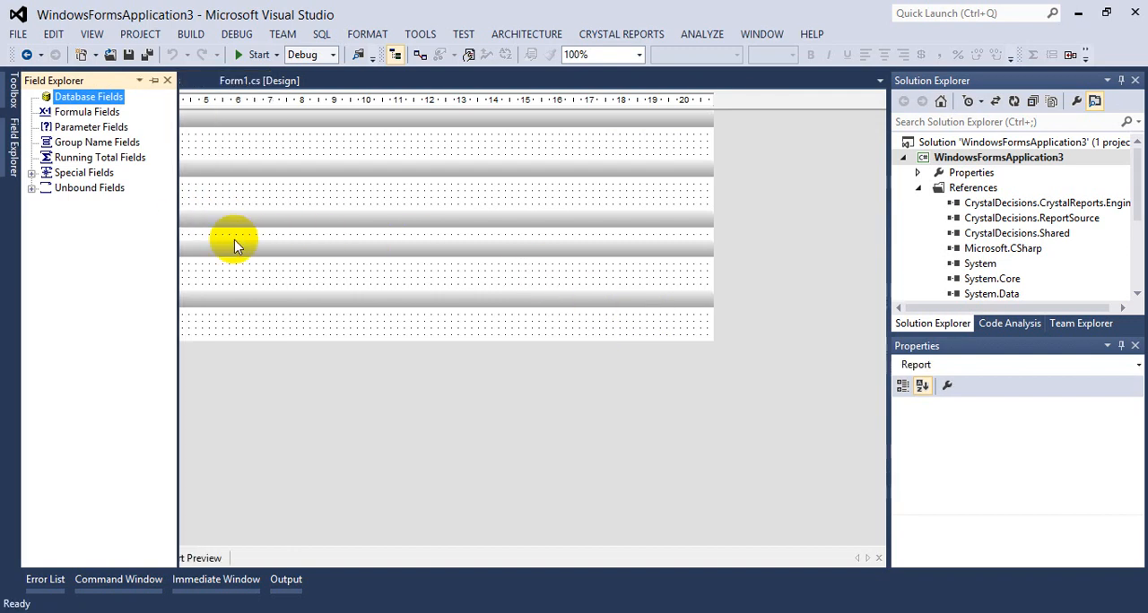
{"action": "left_click", "coordinate": [145, 81]}
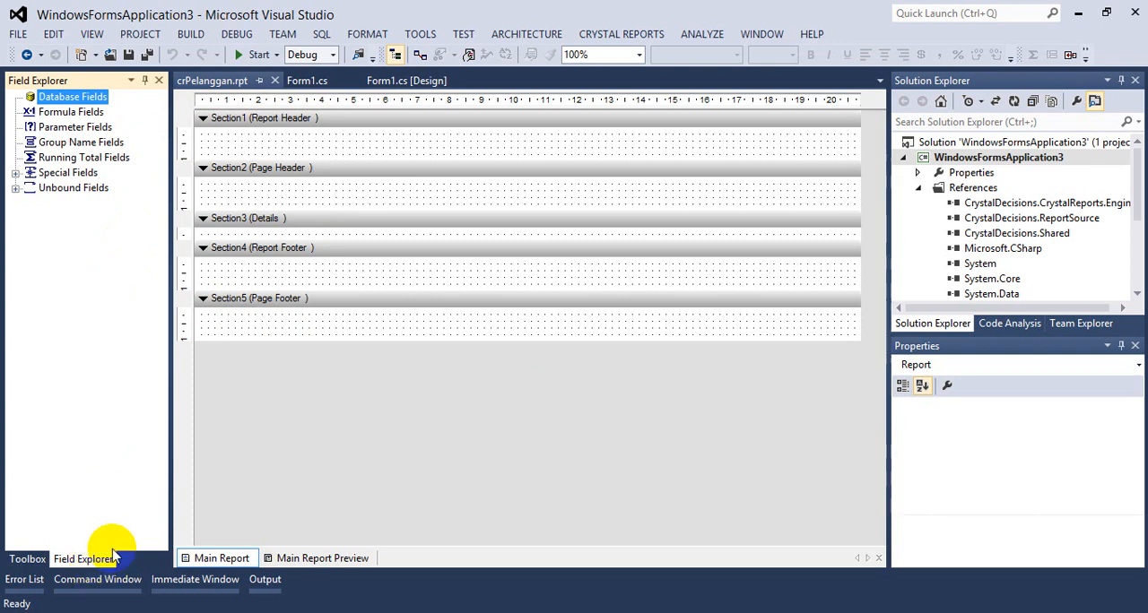
- Review the Text, Line and Box objects available for Crystal Reports, plus the report's sections and field categories
{"action": "left_click", "coordinate": [31, 560]}
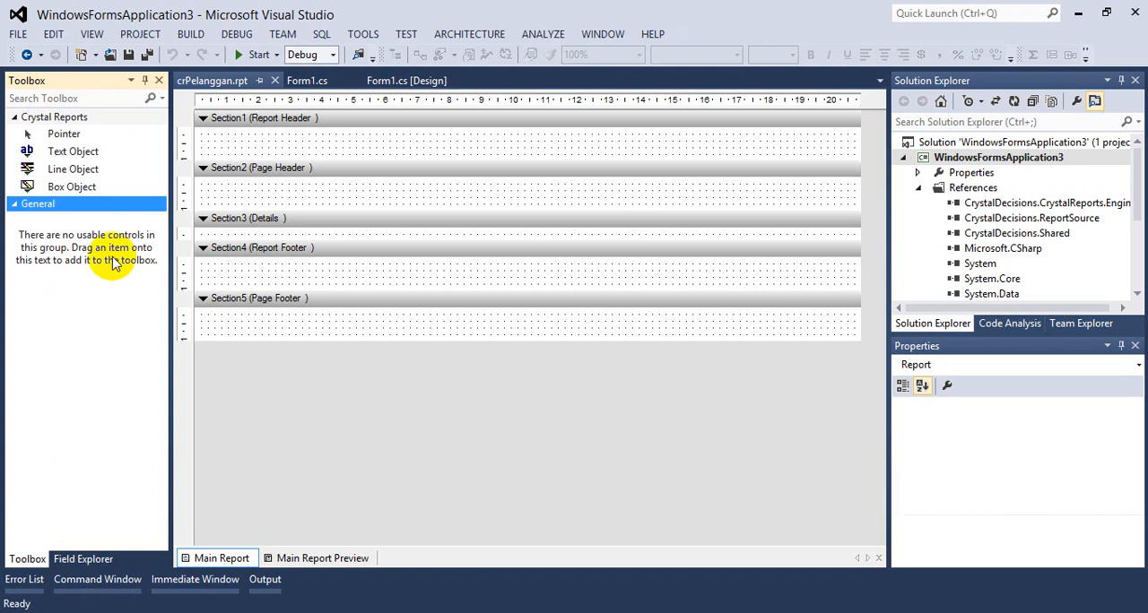
{"action": "left_click", "coordinate": [98, 153]}
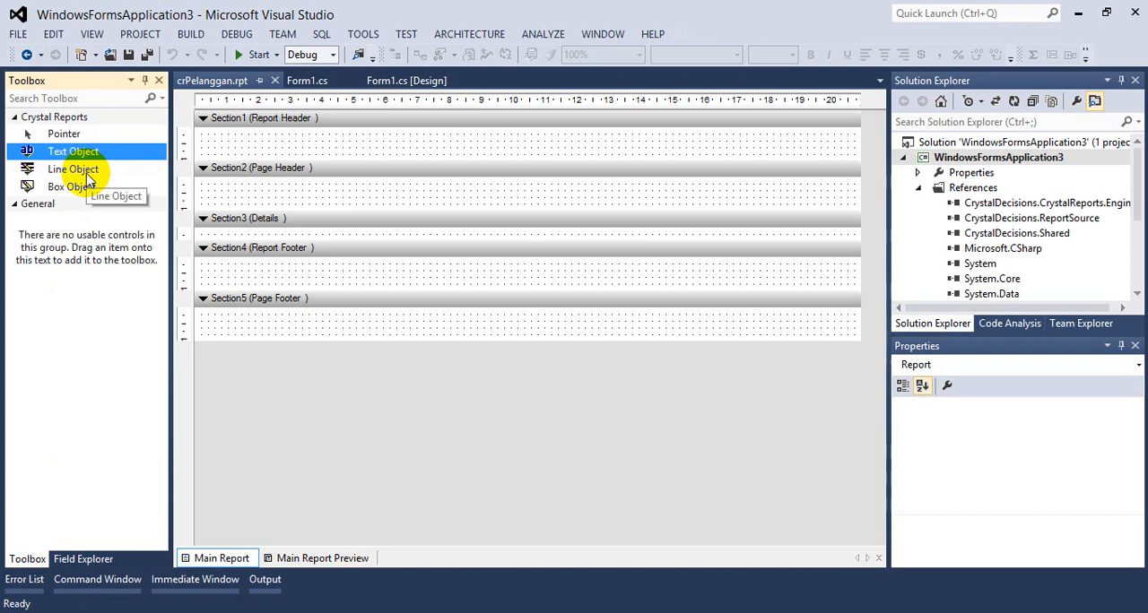
{"action": "left_click", "coordinate": [86, 172]}
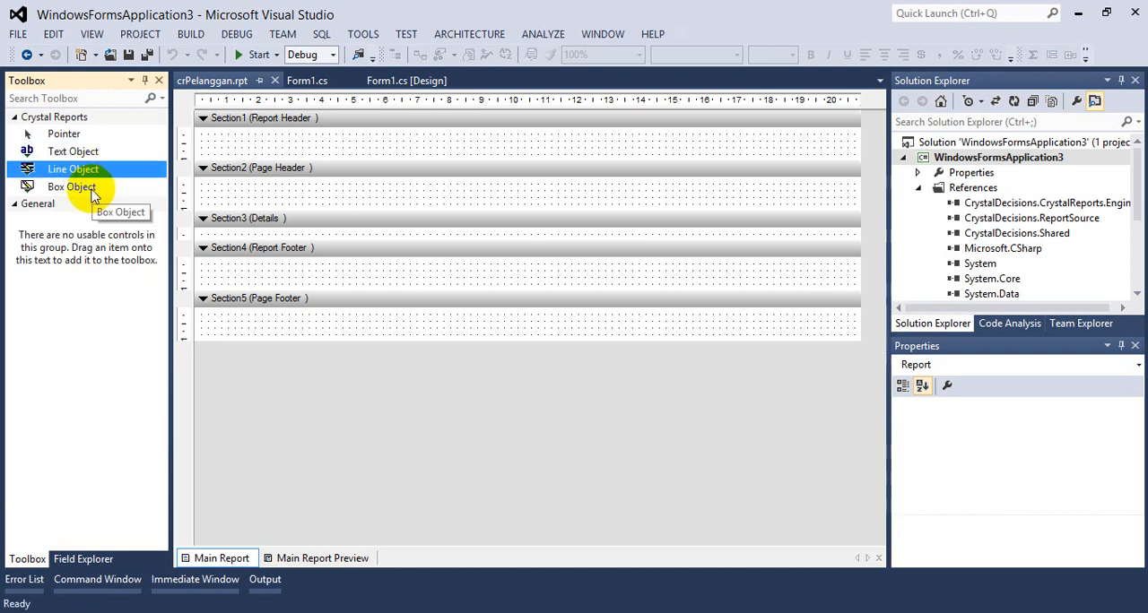
{"action": "left_click", "coordinate": [92, 189]}
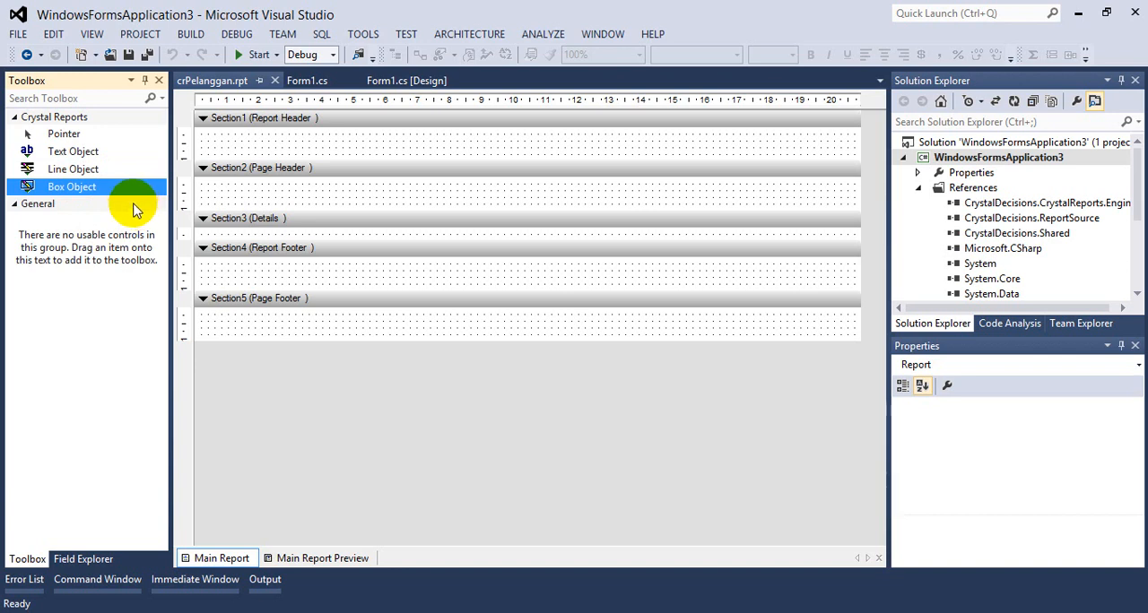
{"action": "left_click", "coordinate": [82, 559]}
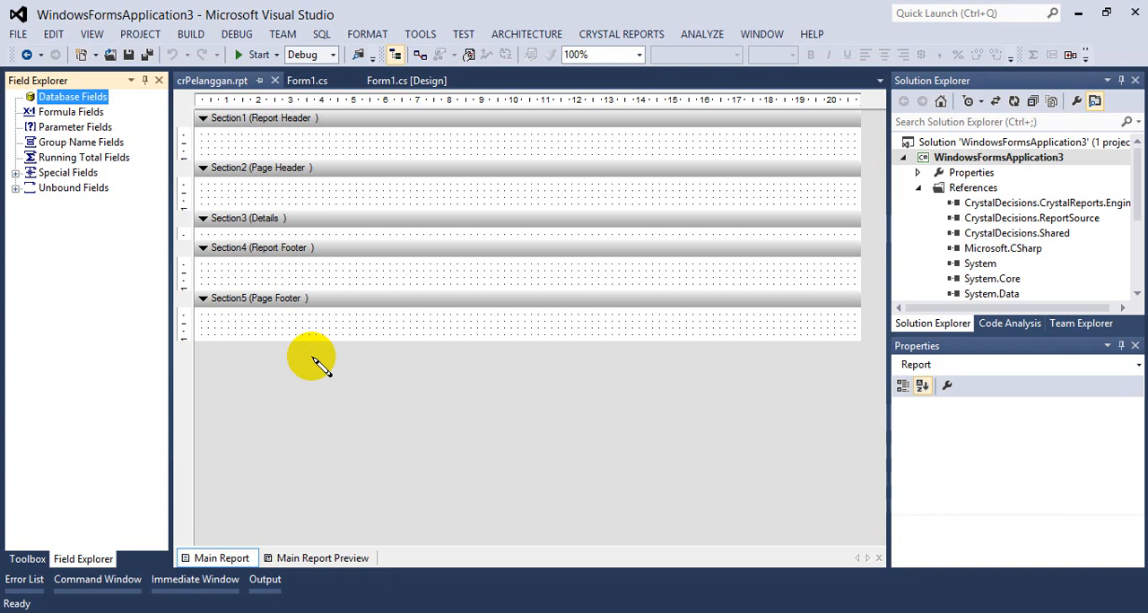
{"action": "left_click", "coordinate": [353, 292]}
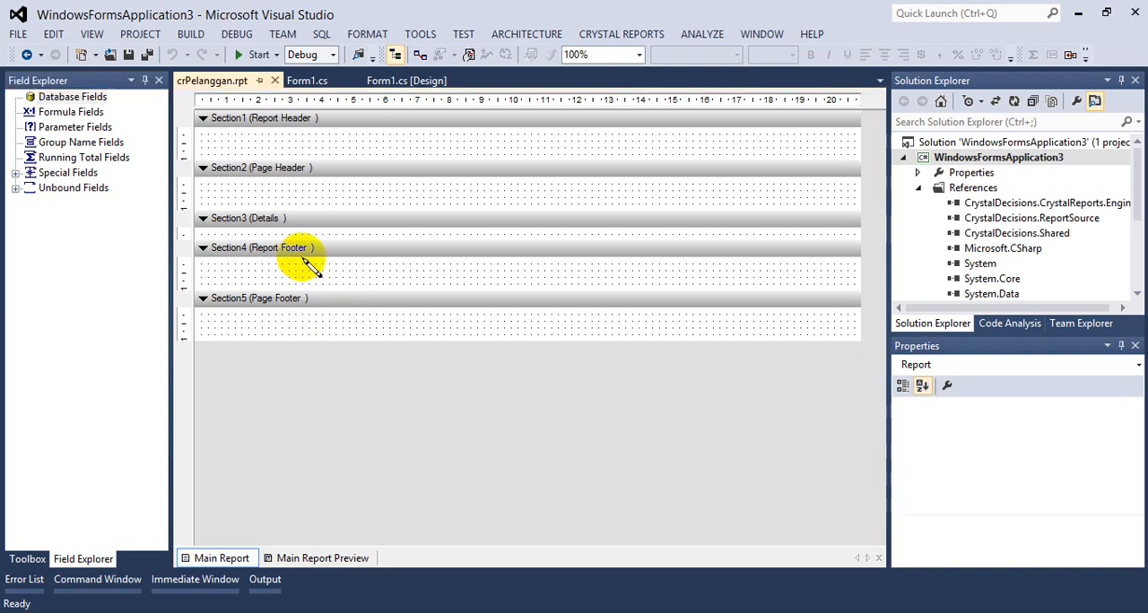
{"action": "left_click", "coordinate": [98, 209]}
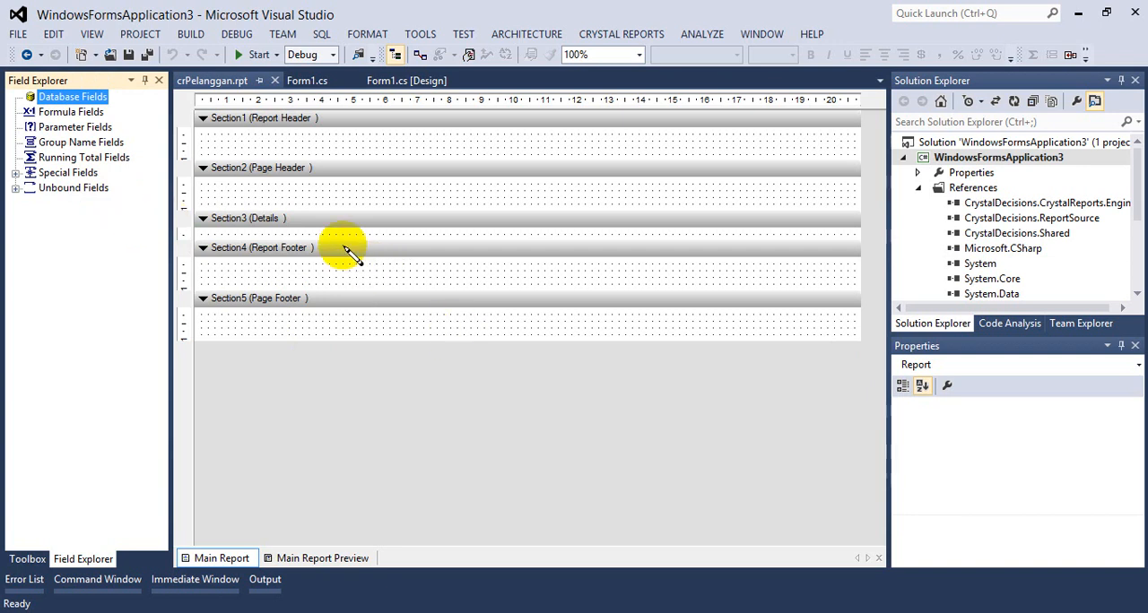
- Start a new OLE DB (ADO) connection for the report's database fields in the Database Expert
{"action": "right_click", "coordinate": [78, 102]}
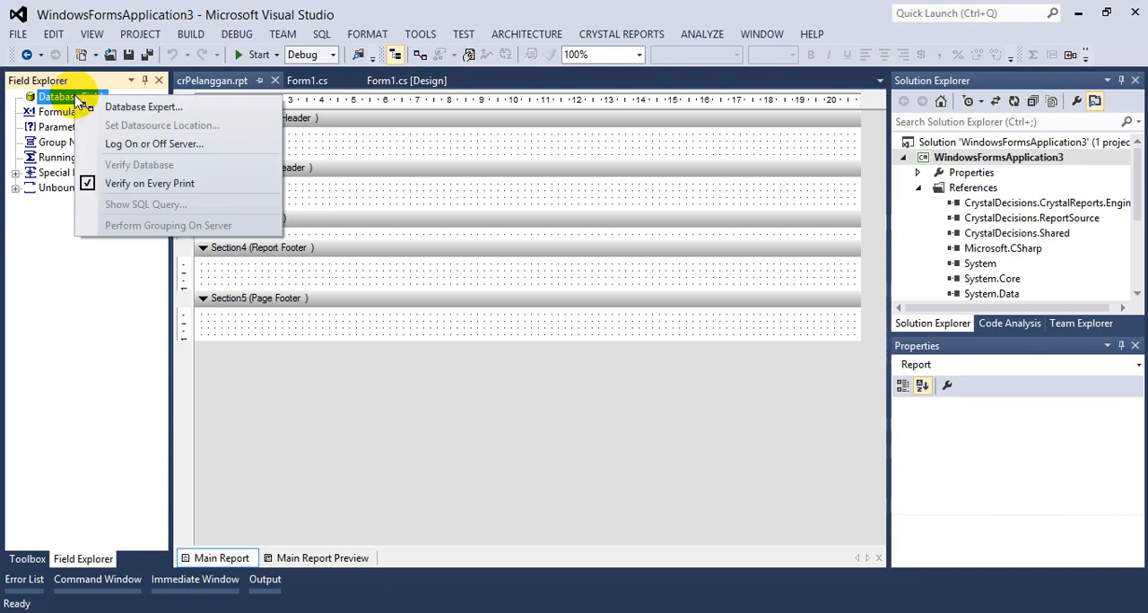
{"action": "left_click", "coordinate": [167, 110]}
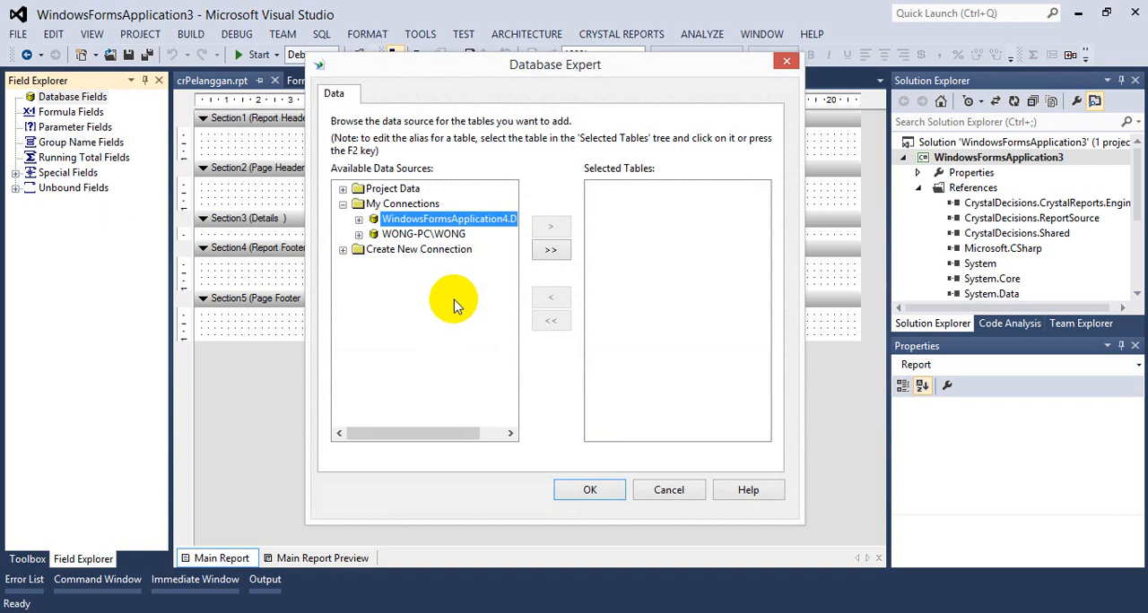
{"action": "left_click", "coordinate": [342, 205]}
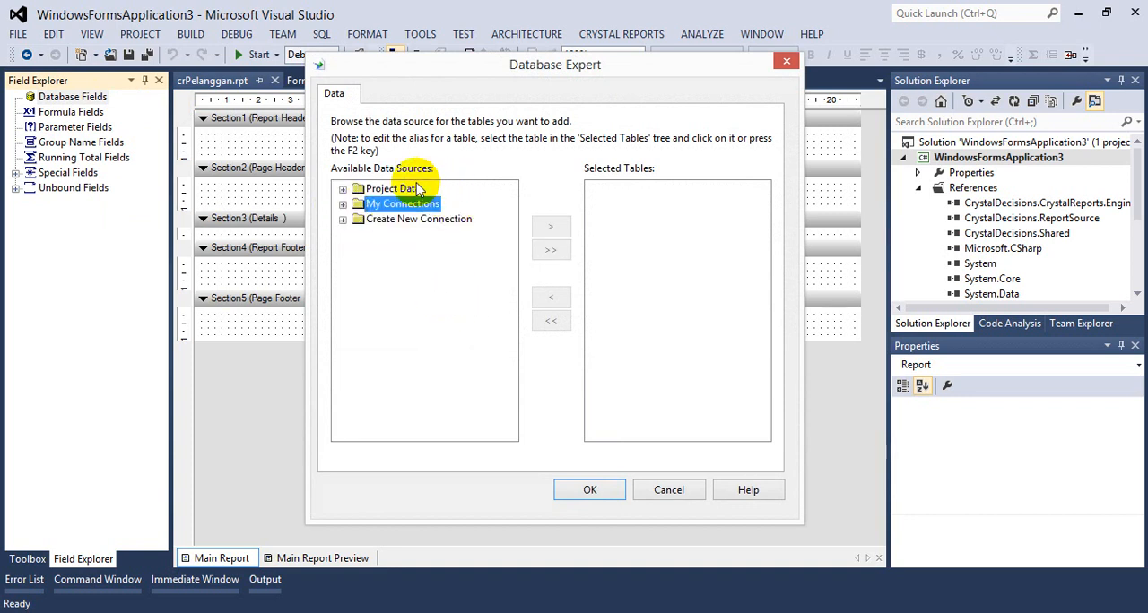
{"action": "left_click", "coordinate": [388, 189]}
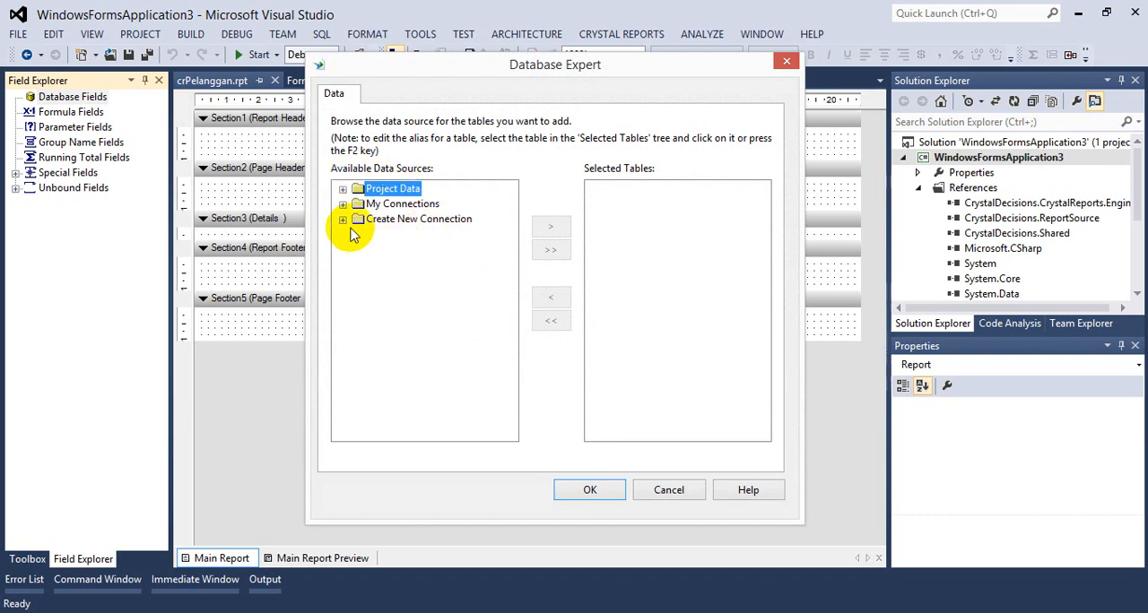
{"action": "left_click", "coordinate": [403, 219]}
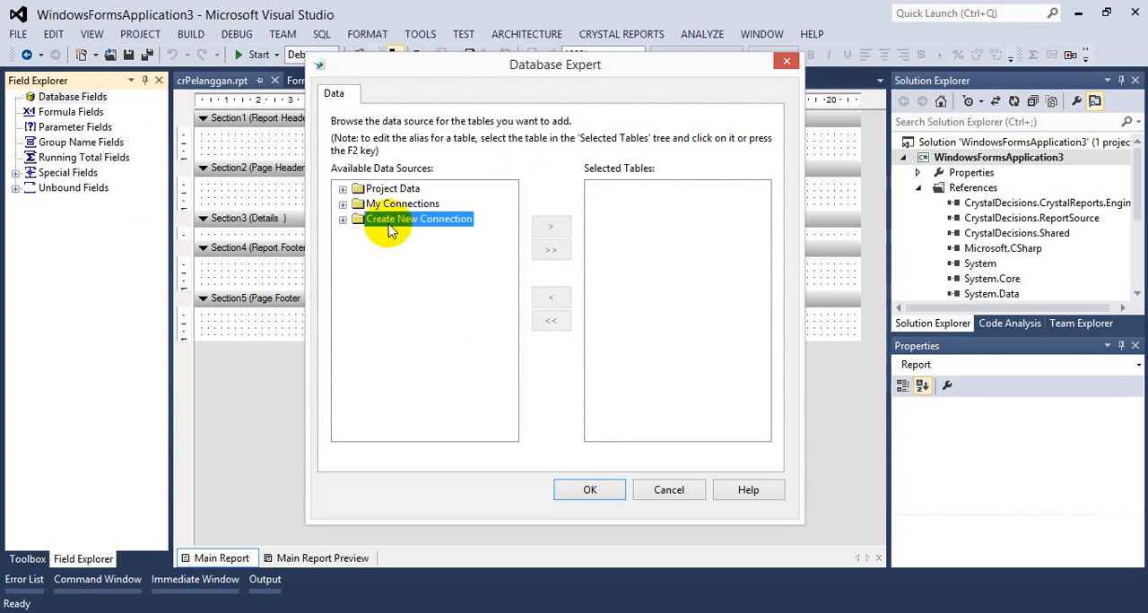
{"action": "left_click", "coordinate": [342, 219]}
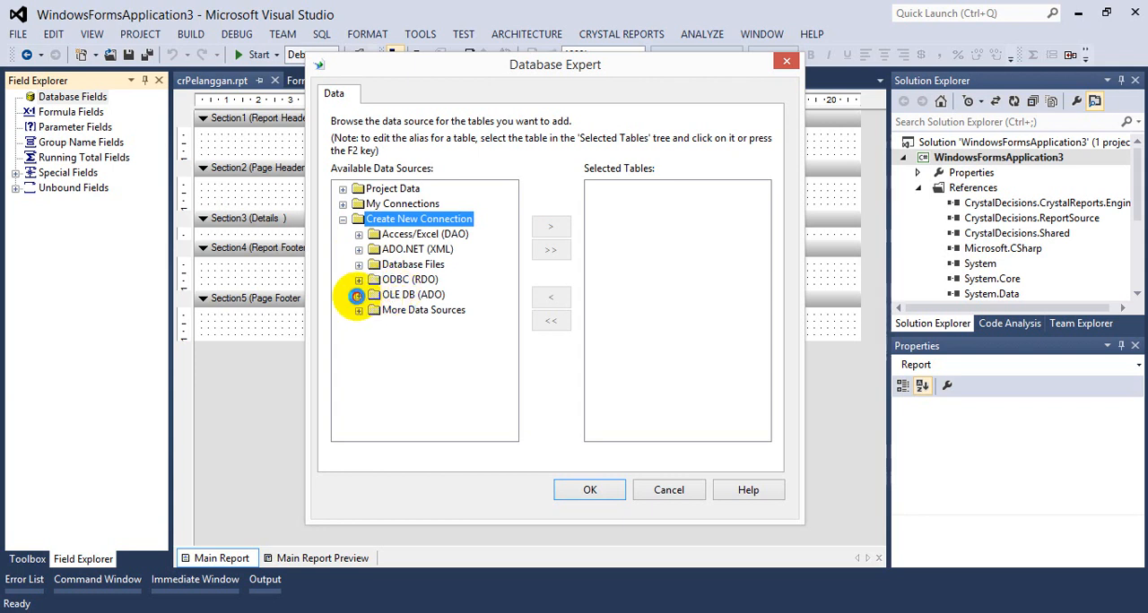
{"action": "left_click", "coordinate": [357, 296]}
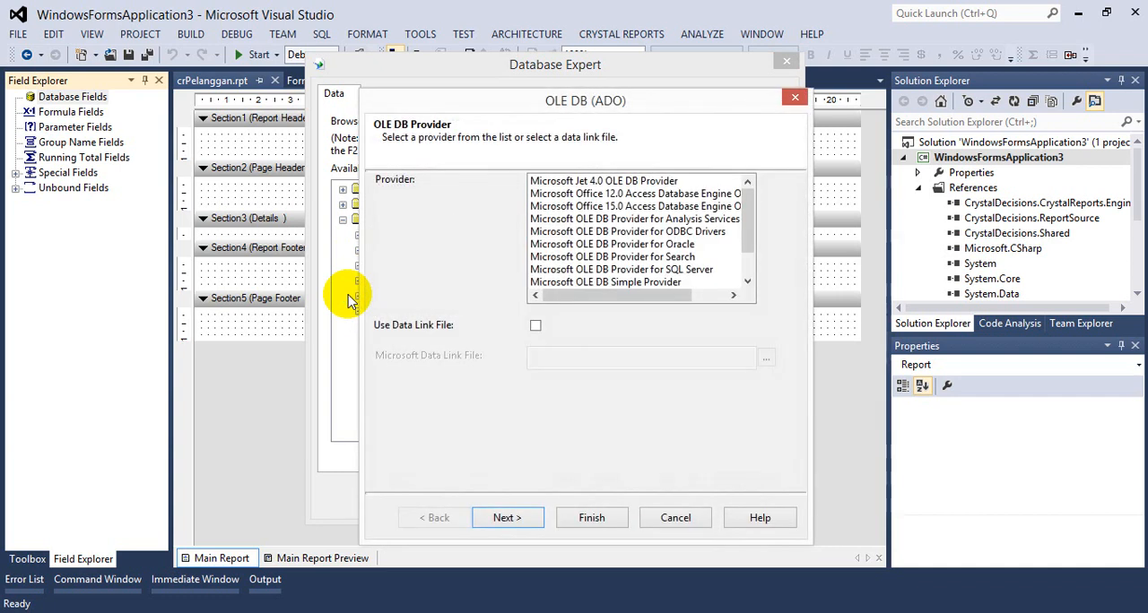
- Choose Microsoft OLE DB Provider for SQL Server as the provider and continue to the connection information
{"action": "left_click_drag", "start_coordinate": [752, 209], "coordinate": [746, 249]}
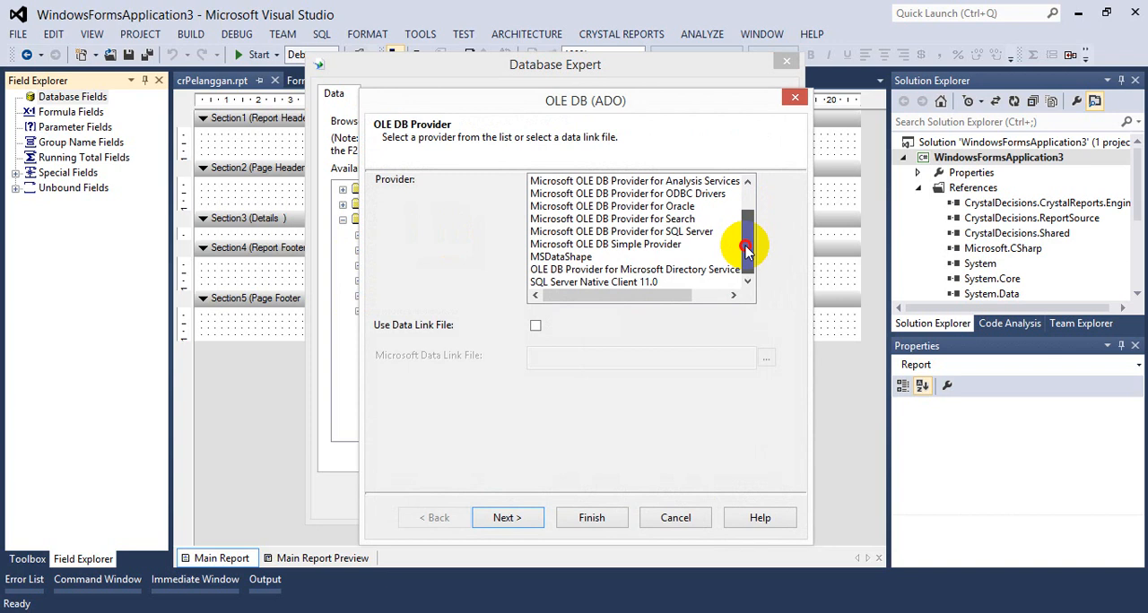
{"action": "left_click", "coordinate": [606, 235]}
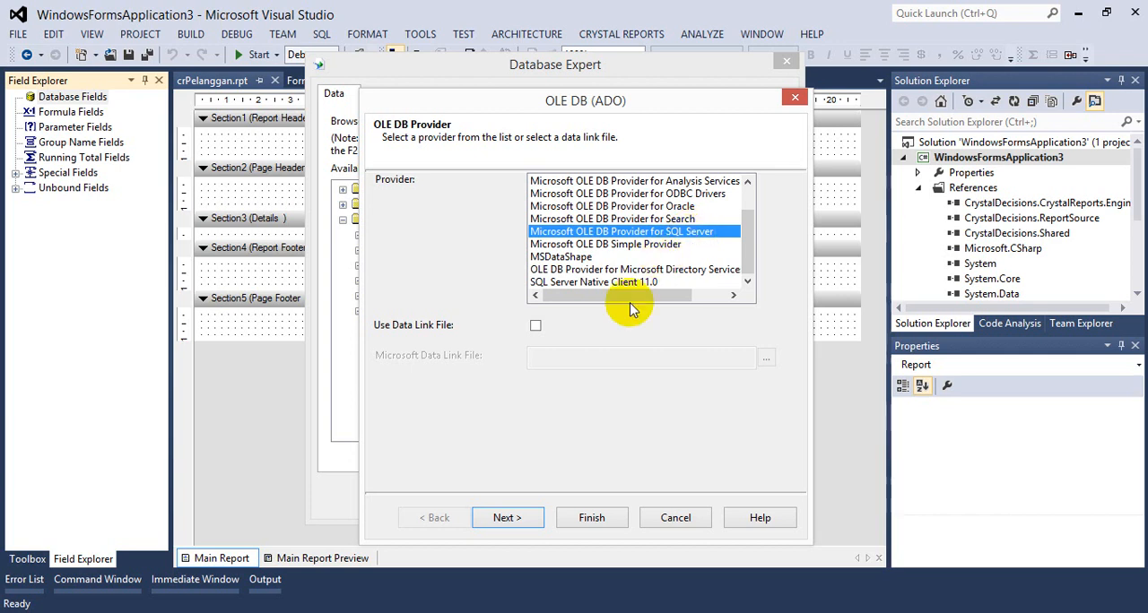
{"action": "left_click", "coordinate": [507, 518]}
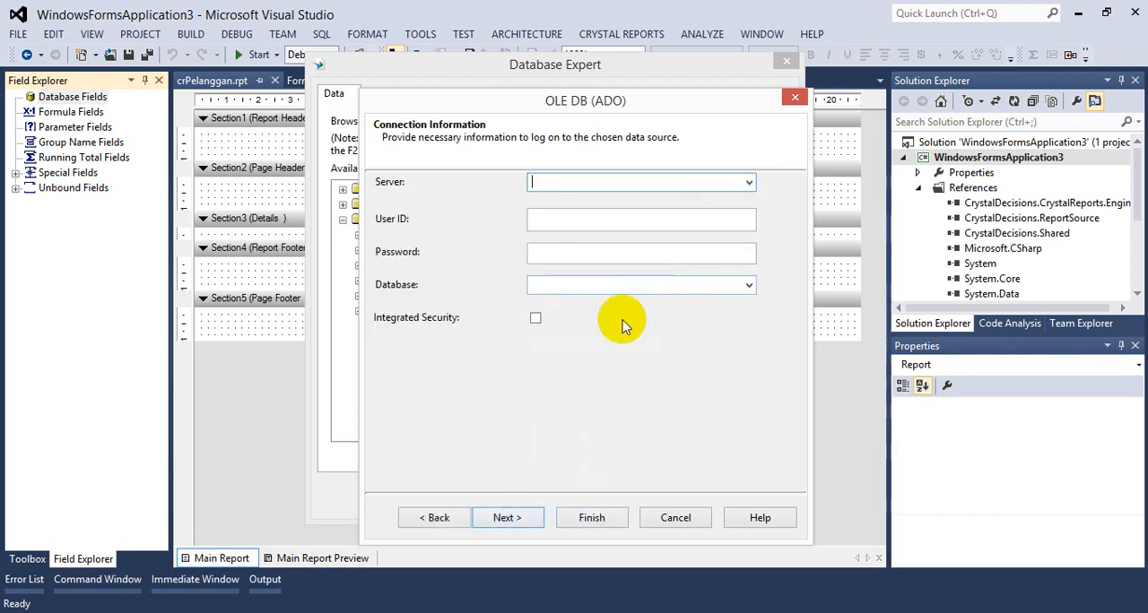
- Enable Integrated Security, enter WONG as the server, and try to list its databases
{"action": "left_click", "coordinate": [535, 321]}
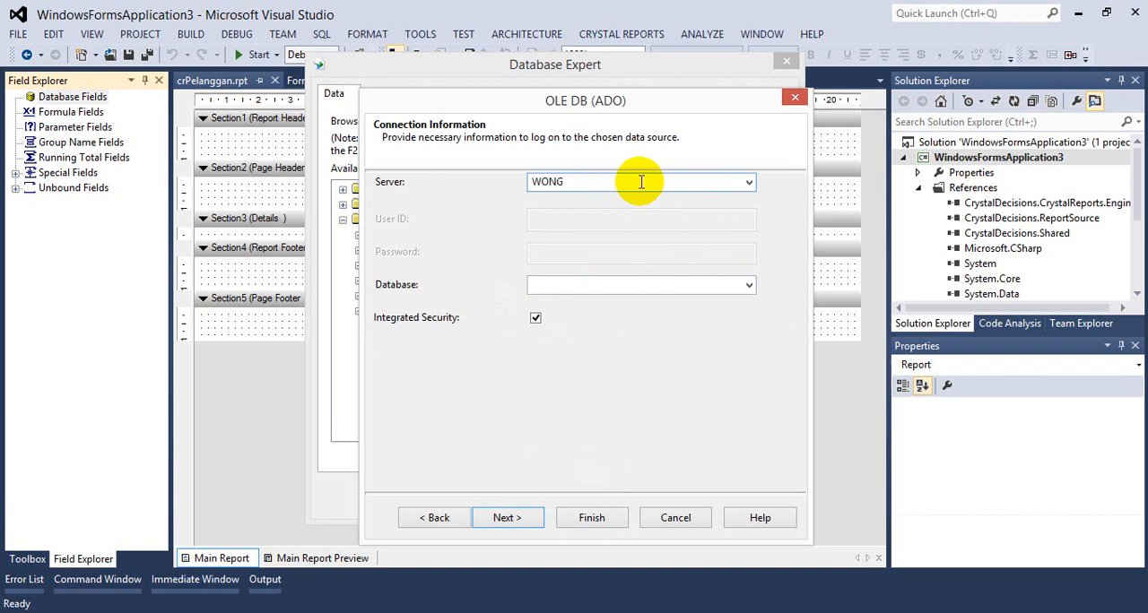
{"action": "left_click", "coordinate": [738, 285]}
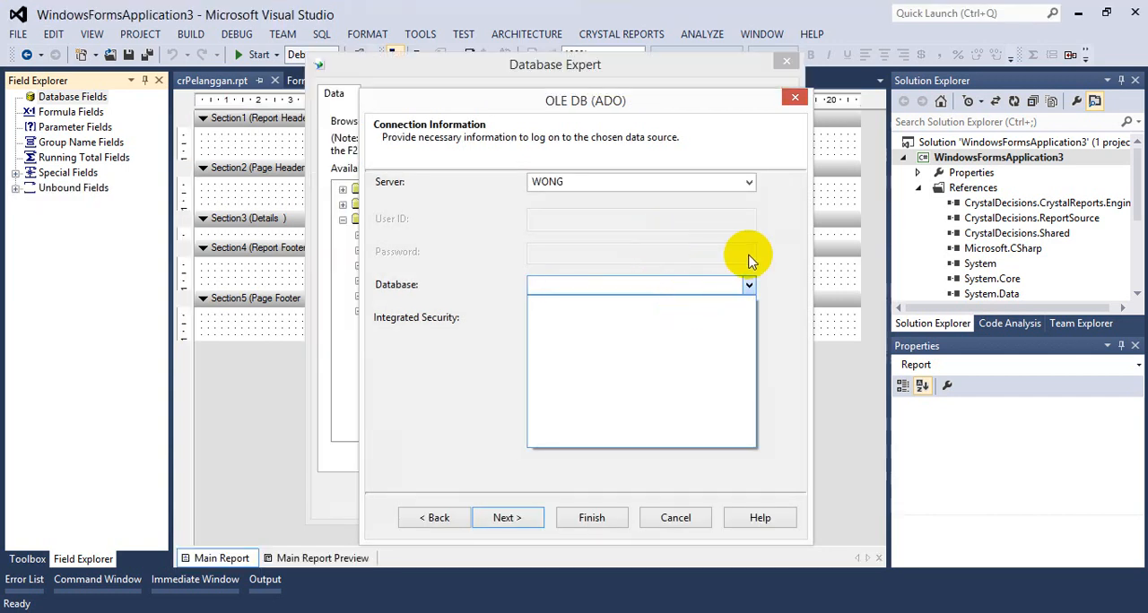
{"action": "left_click", "coordinate": [748, 258]}
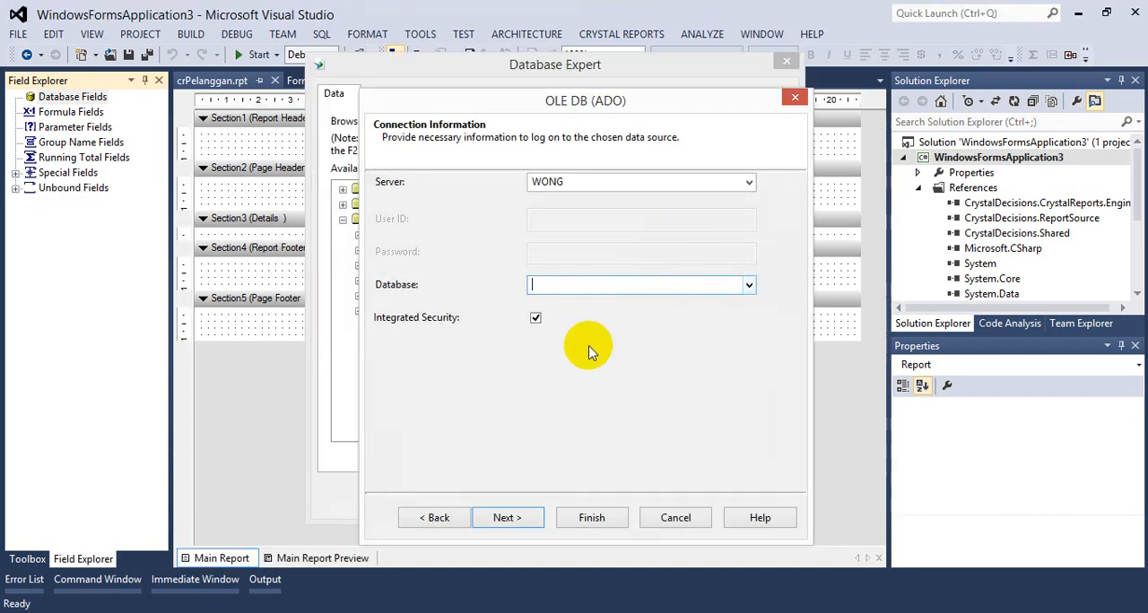
- Copy the full server name from the connection dialog in SQL Server Management Studio and set the OLE DB server to WONG-PC\WONG
{"action": "left_click", "coordinate": [284, 612]}
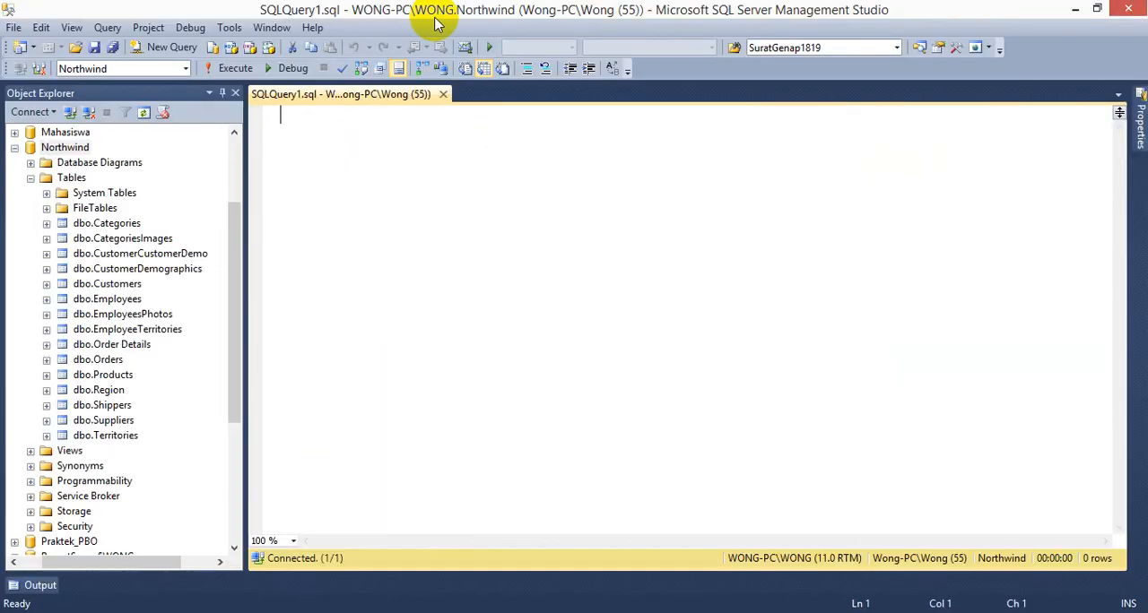
{"action": "left_click", "coordinate": [14, 27]}
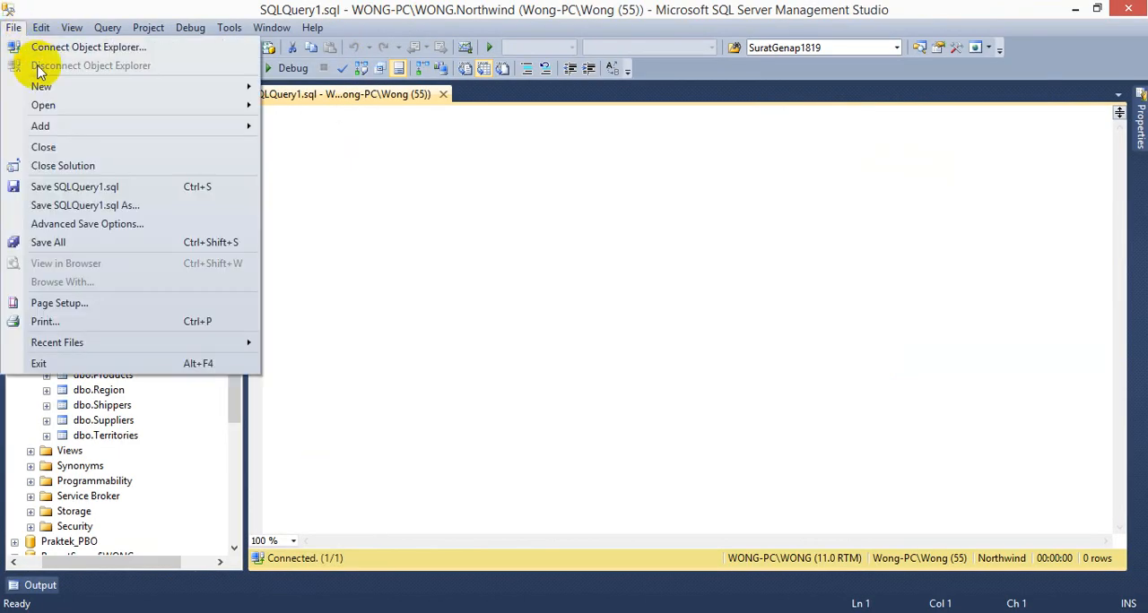
{"action": "left_click", "coordinate": [35, 47]}
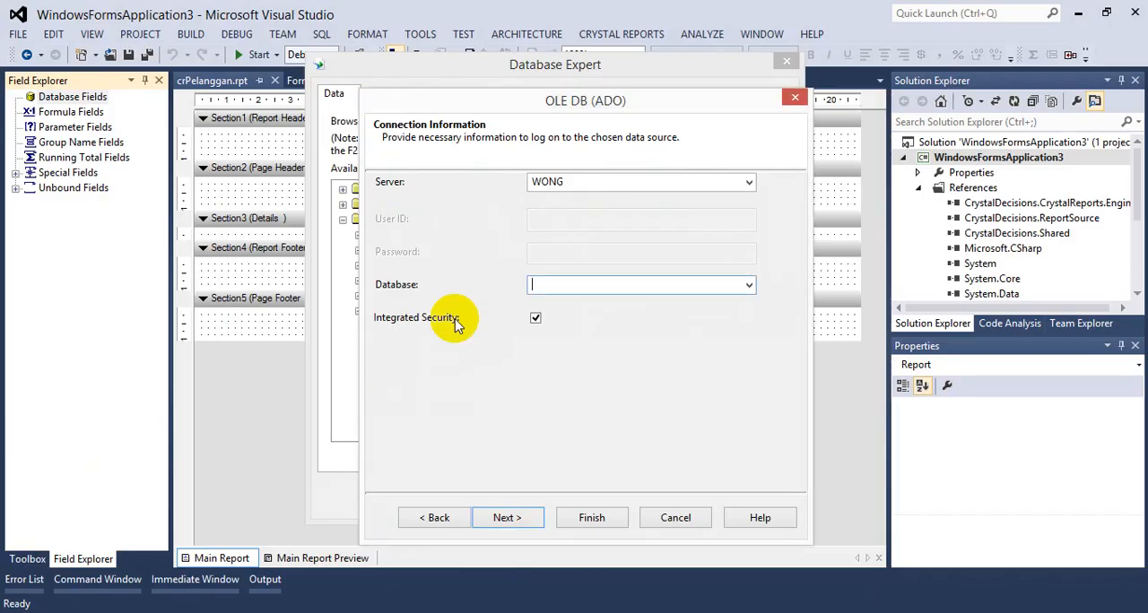
{"action": "double_click", "coordinate": [586, 174]}
{"action": "type", "text": "WONG-PC\\WONG"}
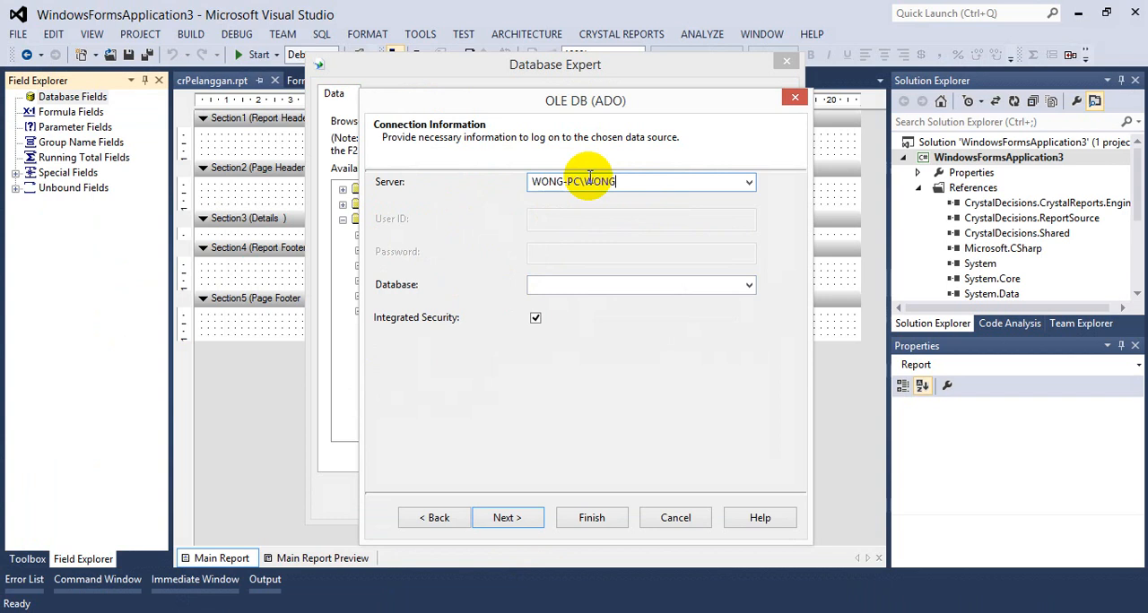
- Select the Northwind database and finish the OLE DB connection with the default advanced properties
{"action": "left_click", "coordinate": [748, 285]}
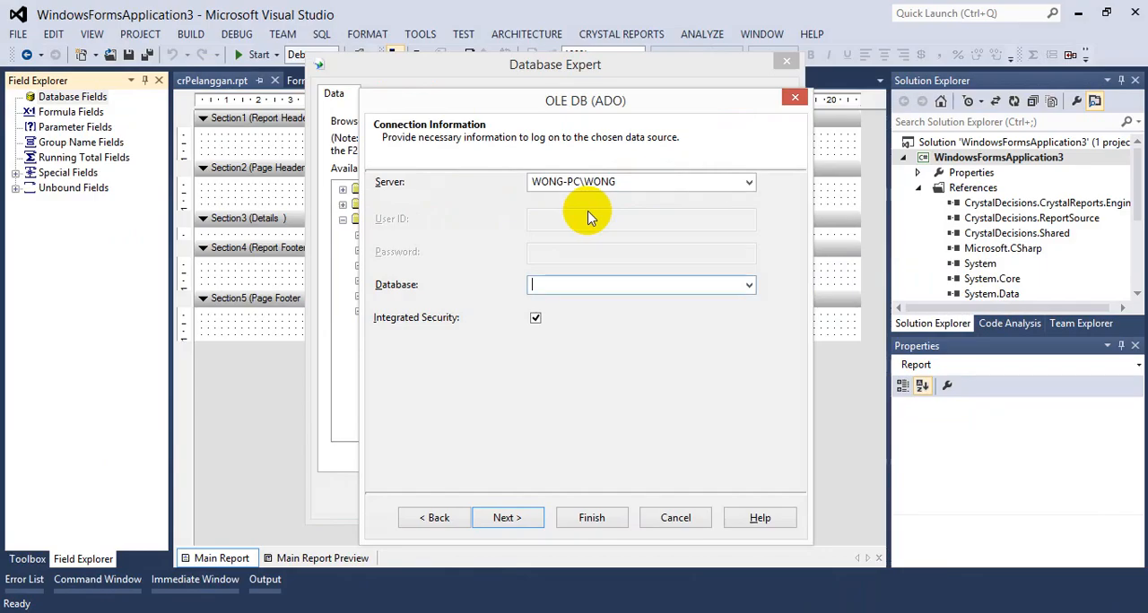
{"action": "left_click", "coordinate": [749, 285]}
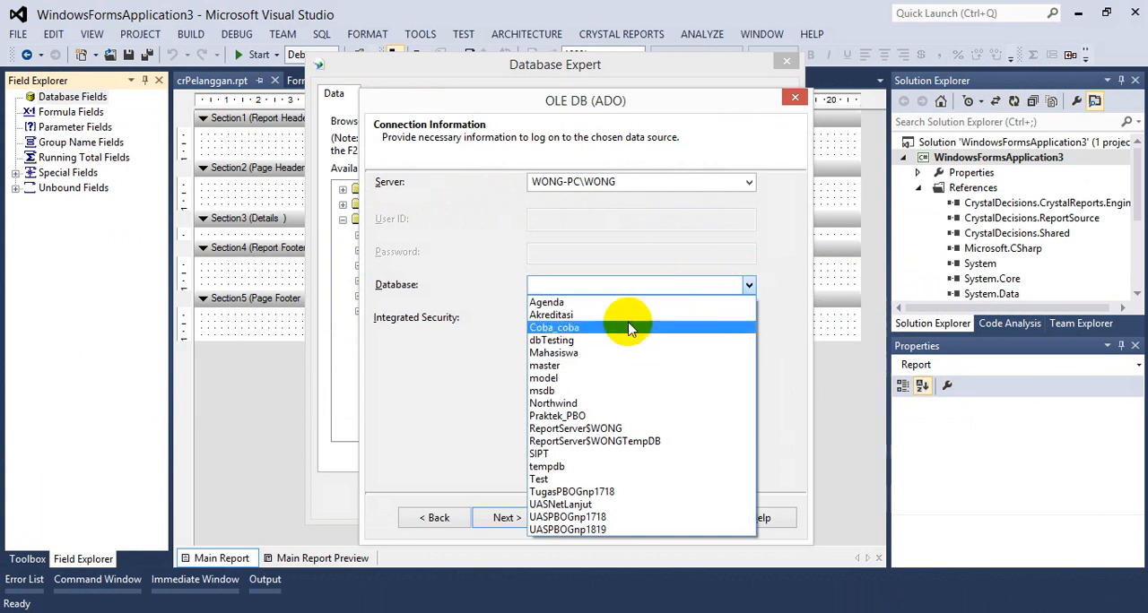
{"action": "left_click", "coordinate": [578, 403]}
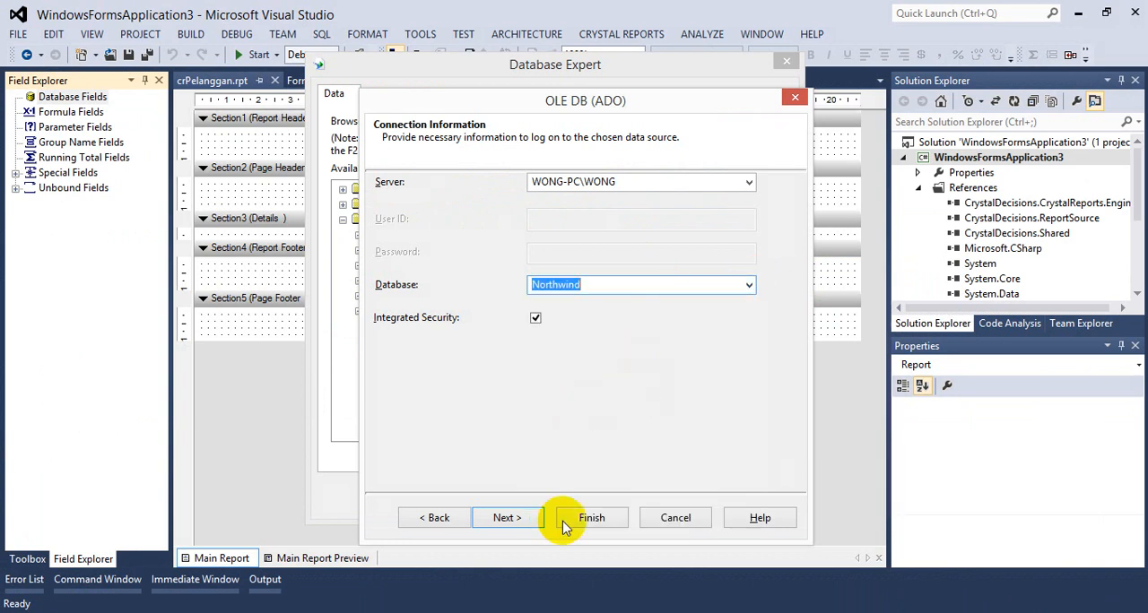
{"action": "left_click", "coordinate": [511, 520]}
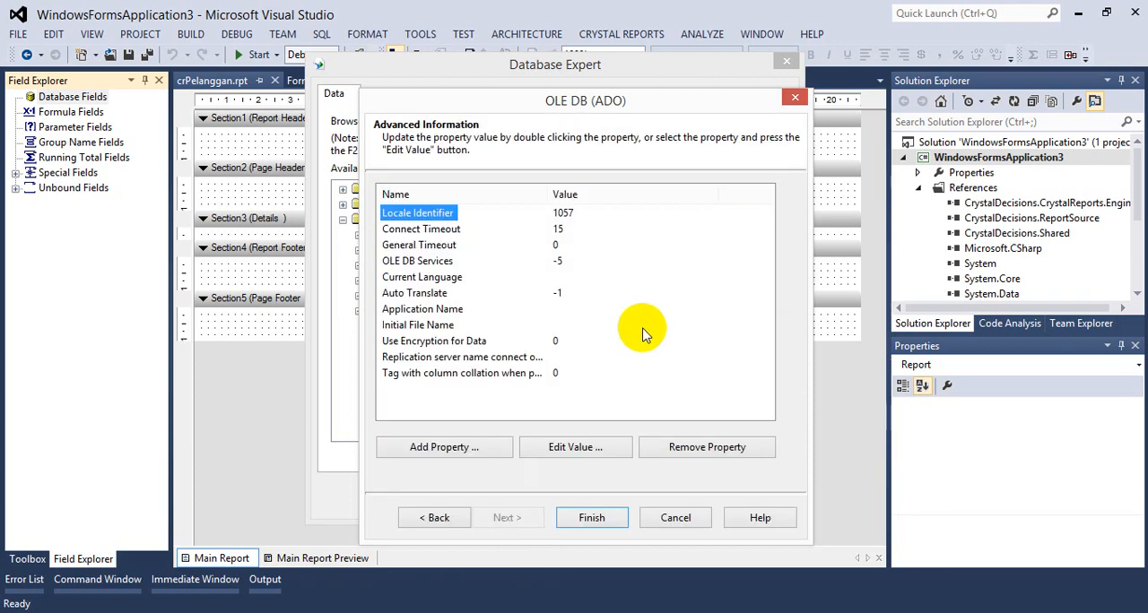
{"action": "left_click", "coordinate": [592, 520]}
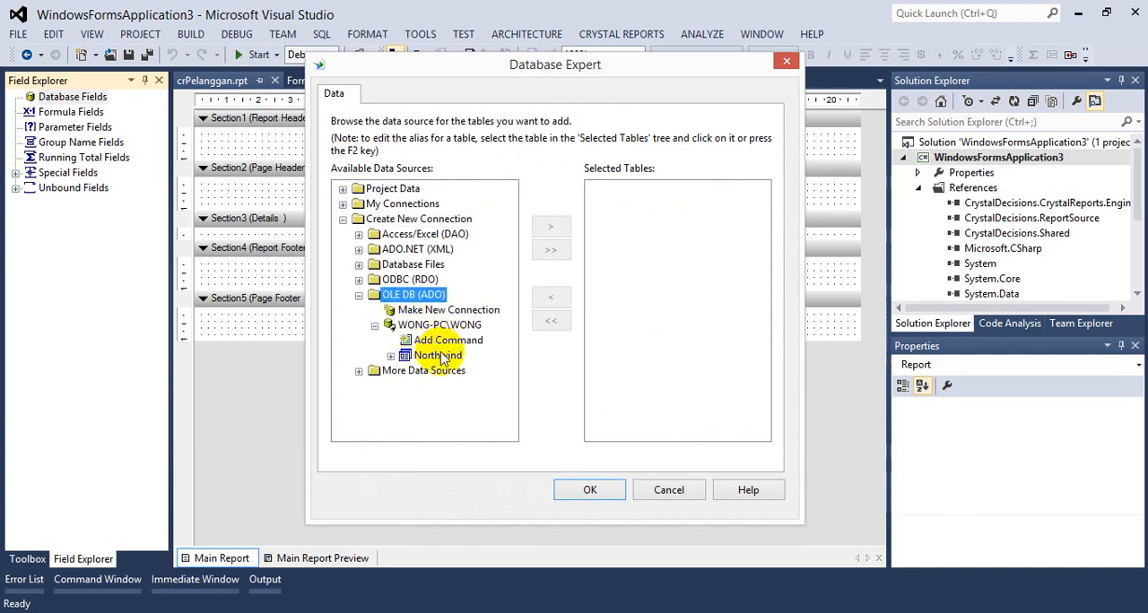
- Add the Customers and Orders tables from Northwind's dbo schema to the report's selected tables
{"action": "left_click", "coordinate": [439, 356]}
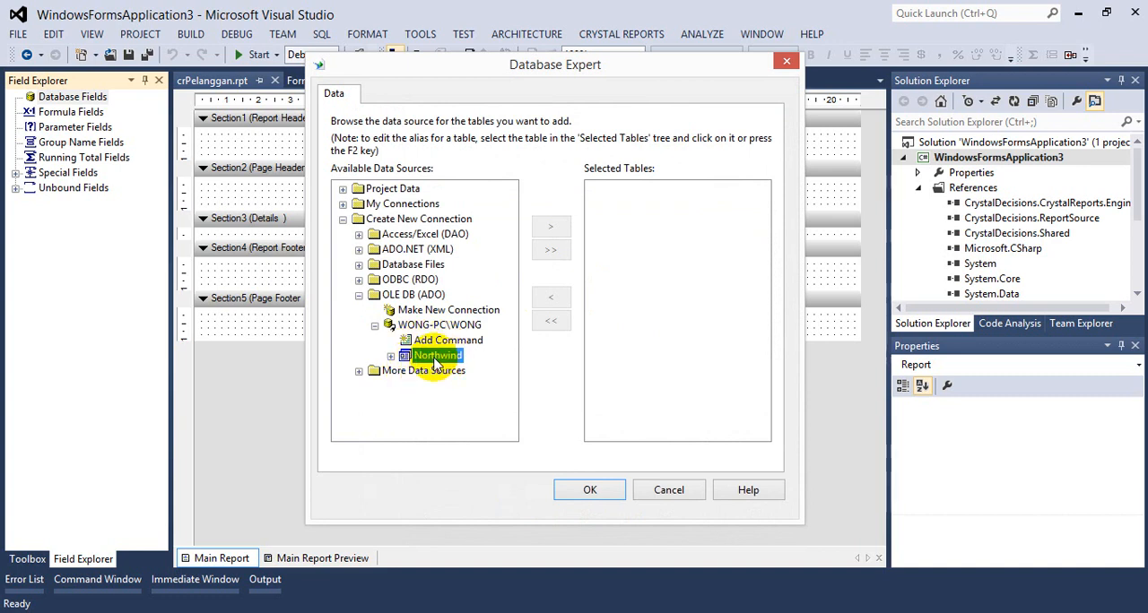
{"action": "left_click", "coordinate": [390, 356]}
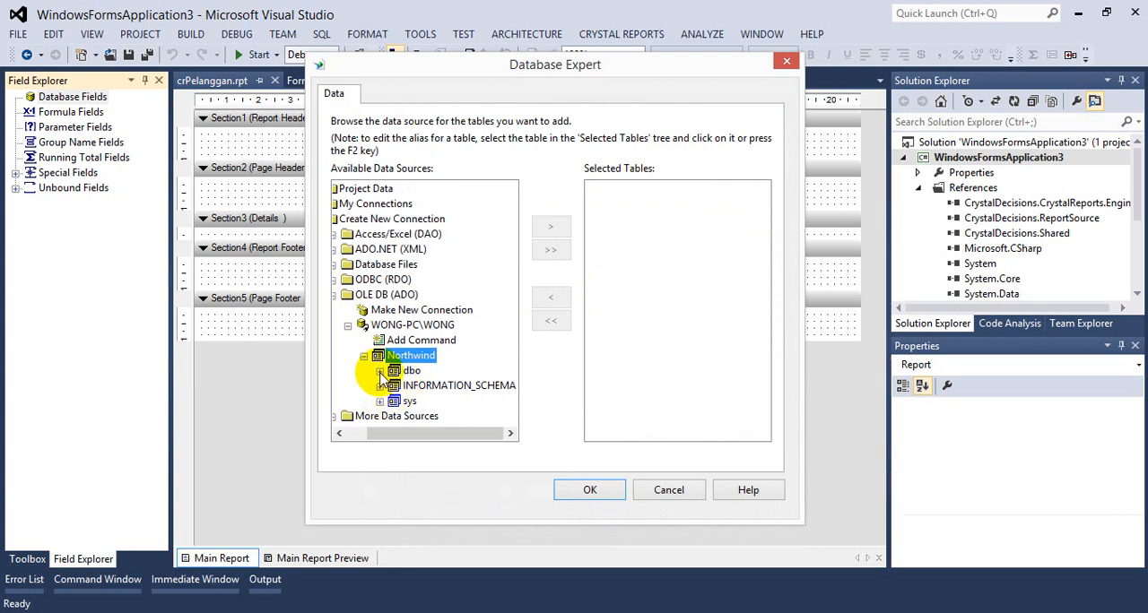
{"action": "left_click", "coordinate": [379, 370]}
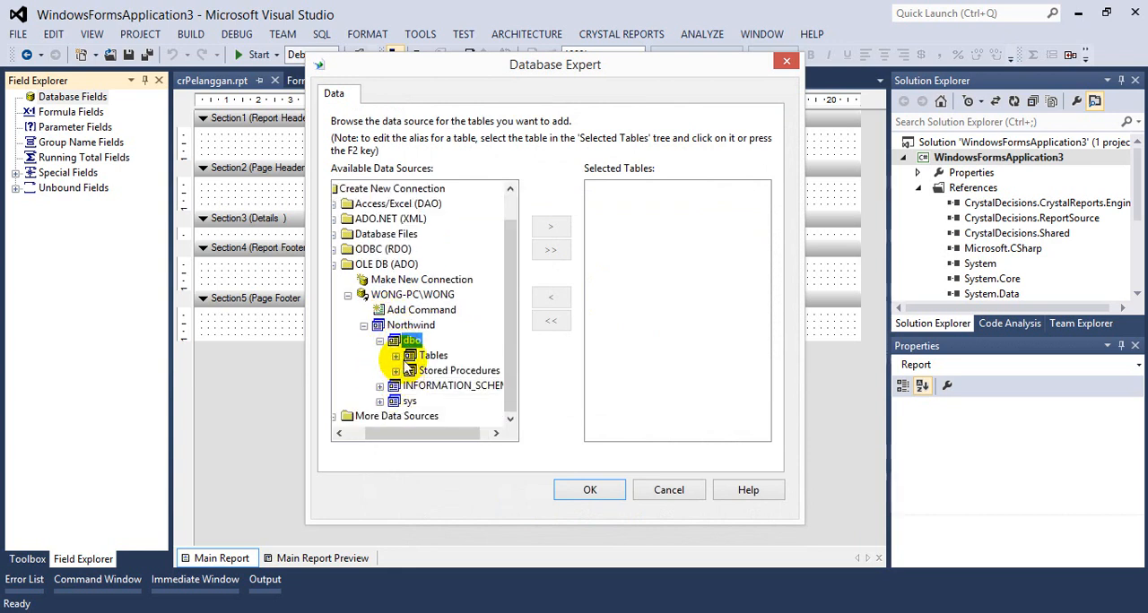
{"action": "left_click", "coordinate": [396, 355]}
{"action": "left_click_drag", "start_coordinate": [410, 439], "coordinate": [469, 441]}
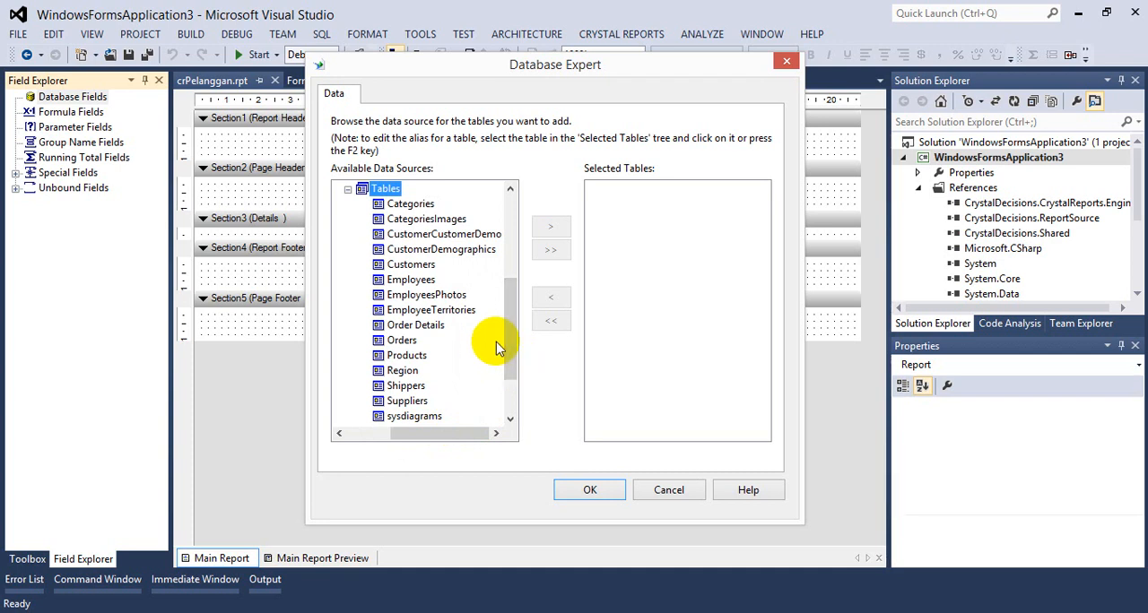
{"action": "left_click", "coordinate": [411, 264]}
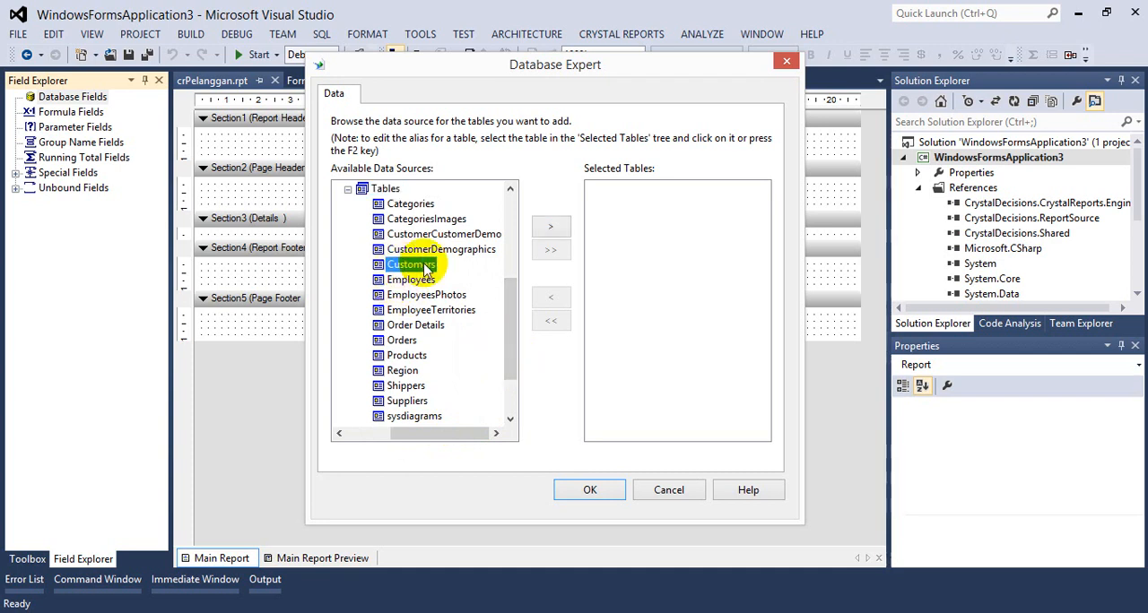
{"action": "left_click", "coordinate": [550, 226]}
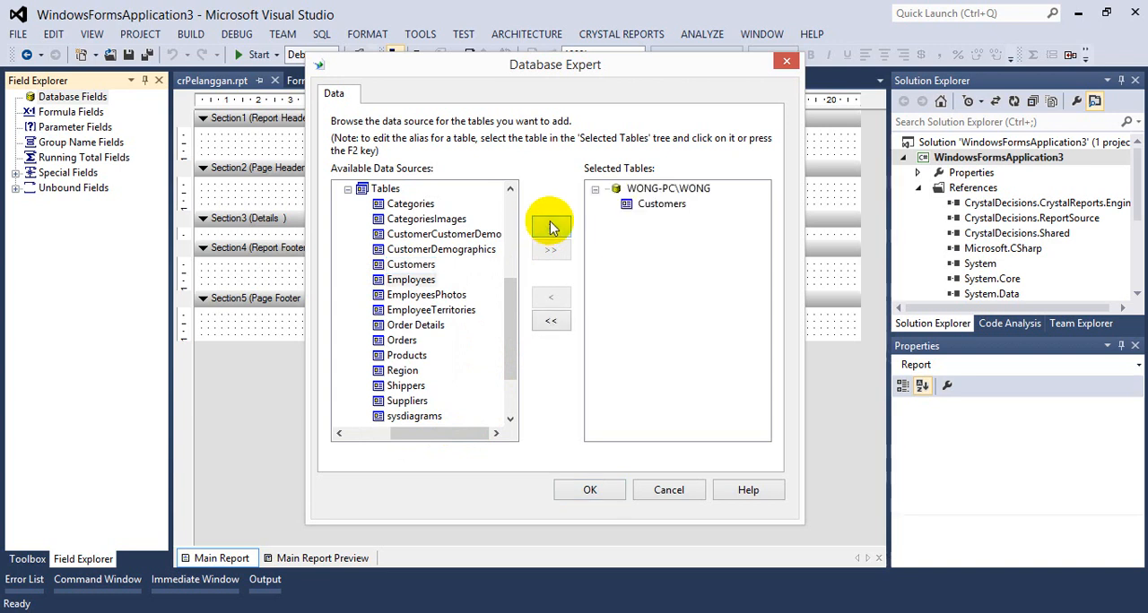
{"action": "left_click", "coordinate": [408, 341]}
{"action": "left_click", "coordinate": [551, 226]}
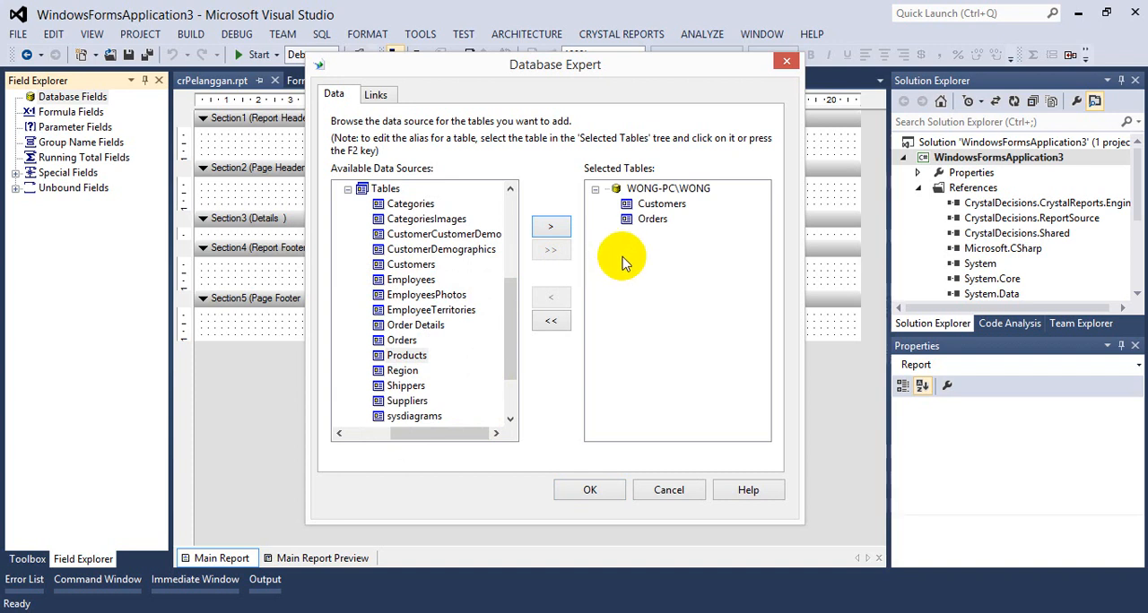
- Accept the key-based link between Orders and Customers and close the Database Expert
{"action": "left_click", "coordinate": [615, 490]}
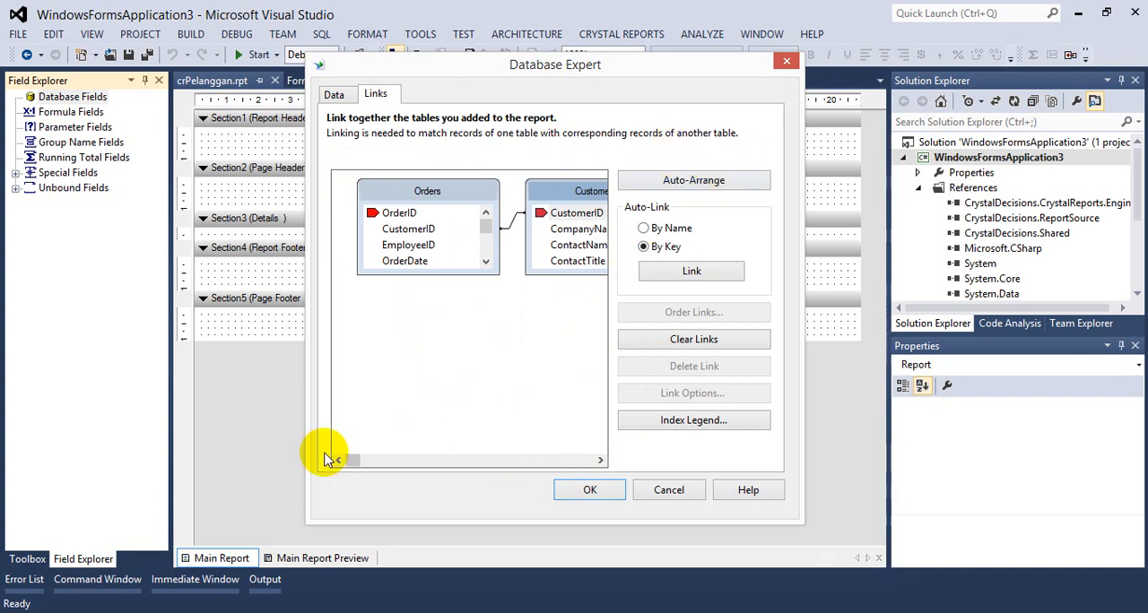
{"action": "mouse_move", "coordinate": [353, 460]}
{"action": "left_mouse_down"}
{"action": "mouse_move", "coordinate": [401, 463]}
{"action": "mouse_move", "coordinate": [339, 473]}
{"action": "left_mouse_up"}
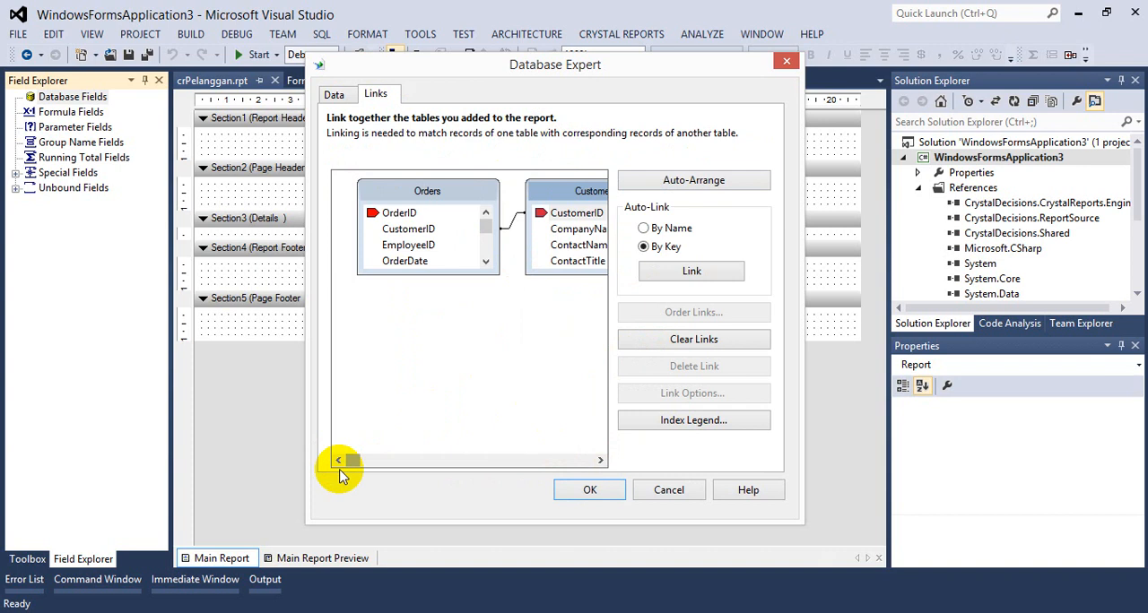
{"action": "left_click", "coordinate": [605, 495]}
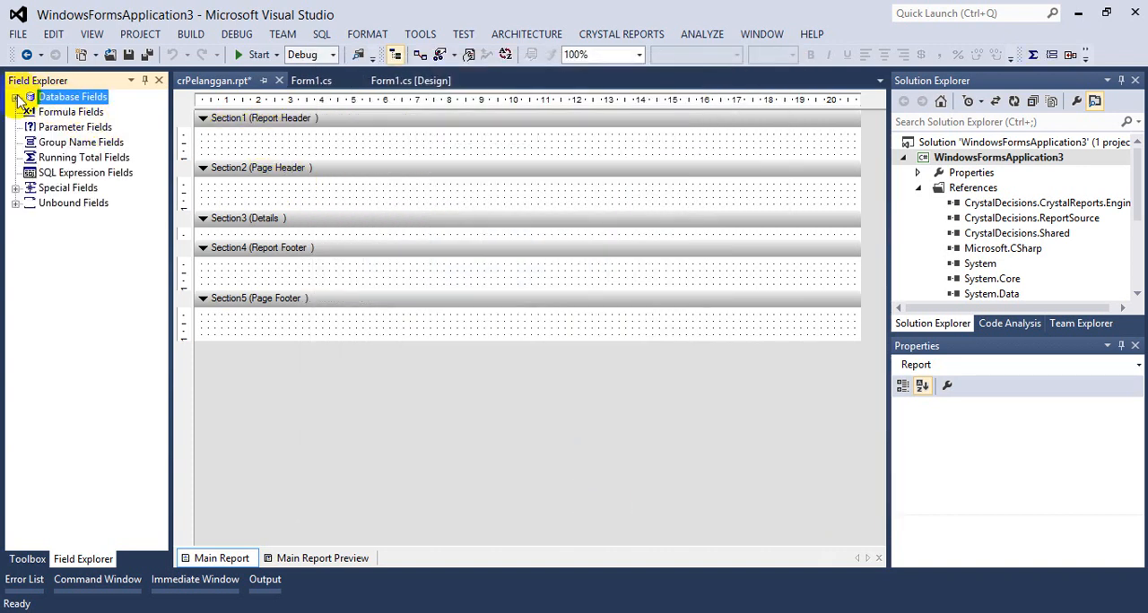
- Expand the database fields to list the columns of both the Customers and Orders tables
{"action": "left_click", "coordinate": [15, 97]}
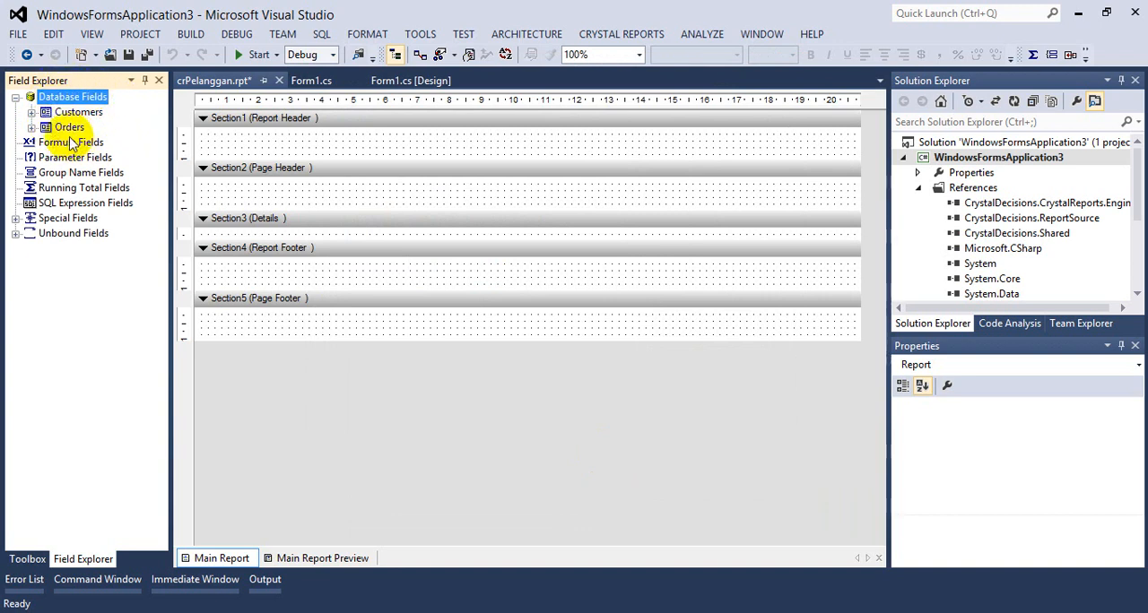
{"action": "left_click", "coordinate": [32, 112]}
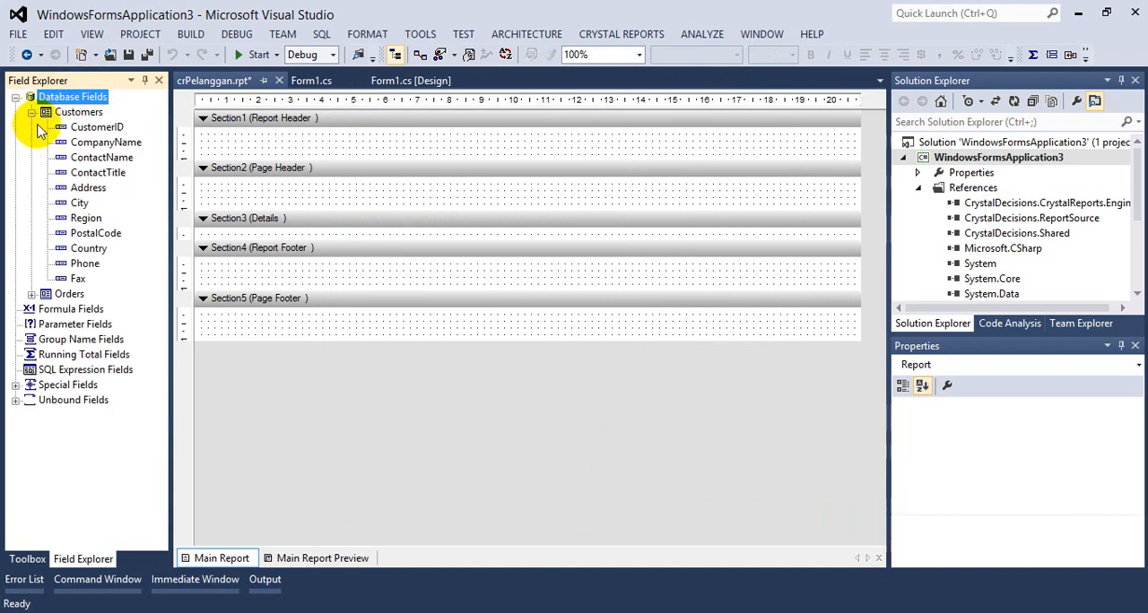
{"action": "left_click", "coordinate": [31, 294]}
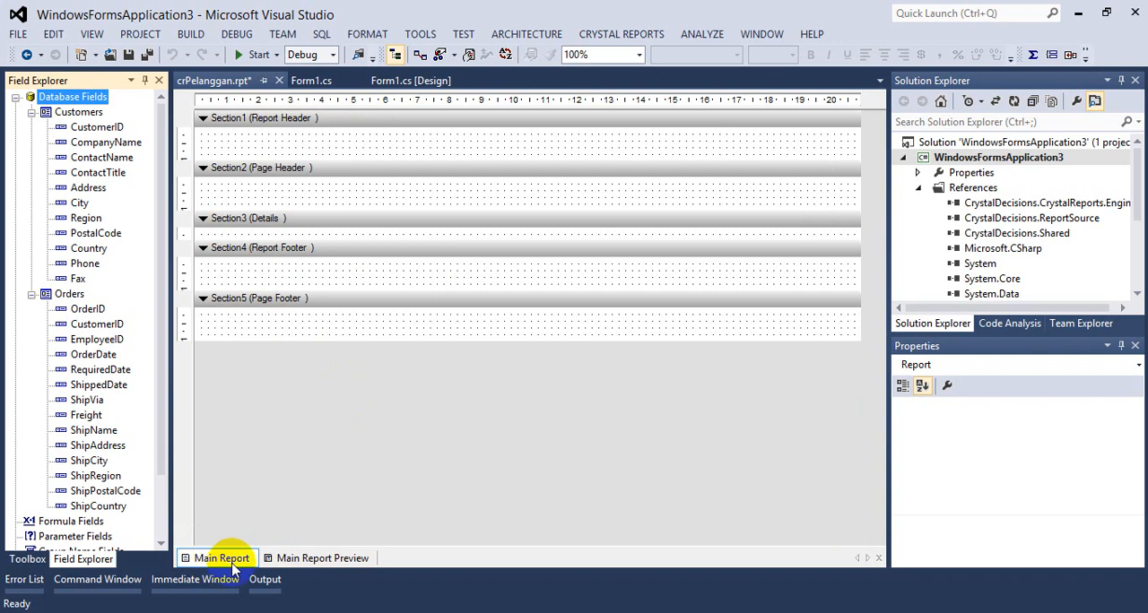
- Preview the empty report with the group tree hidden and return to the report design
{"action": "left_click", "coordinate": [323, 560]}
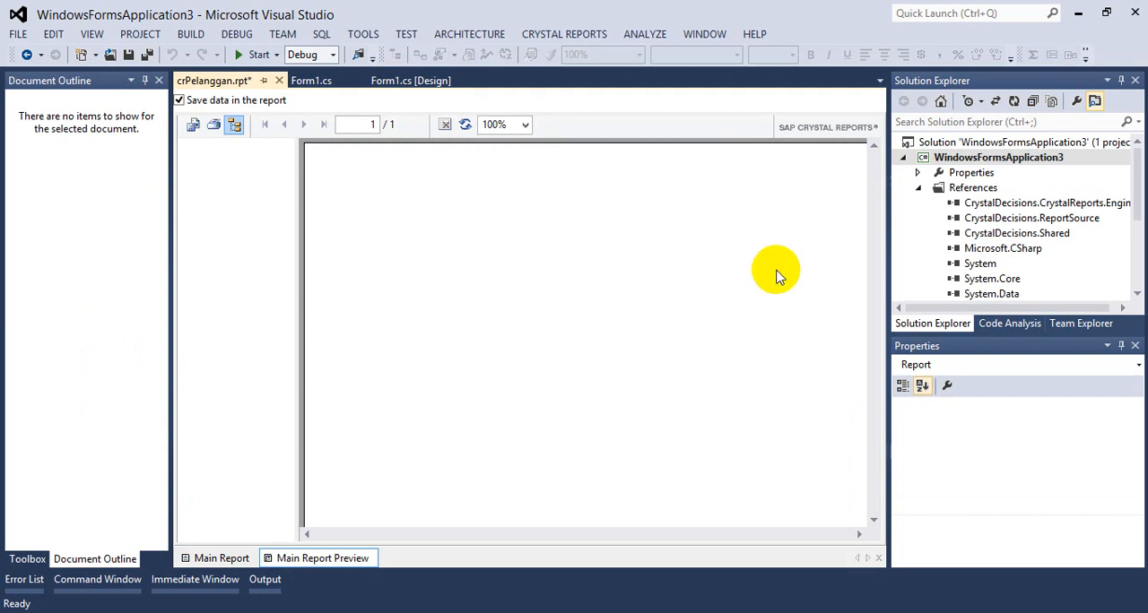
{"action": "left_click", "coordinate": [233, 123]}
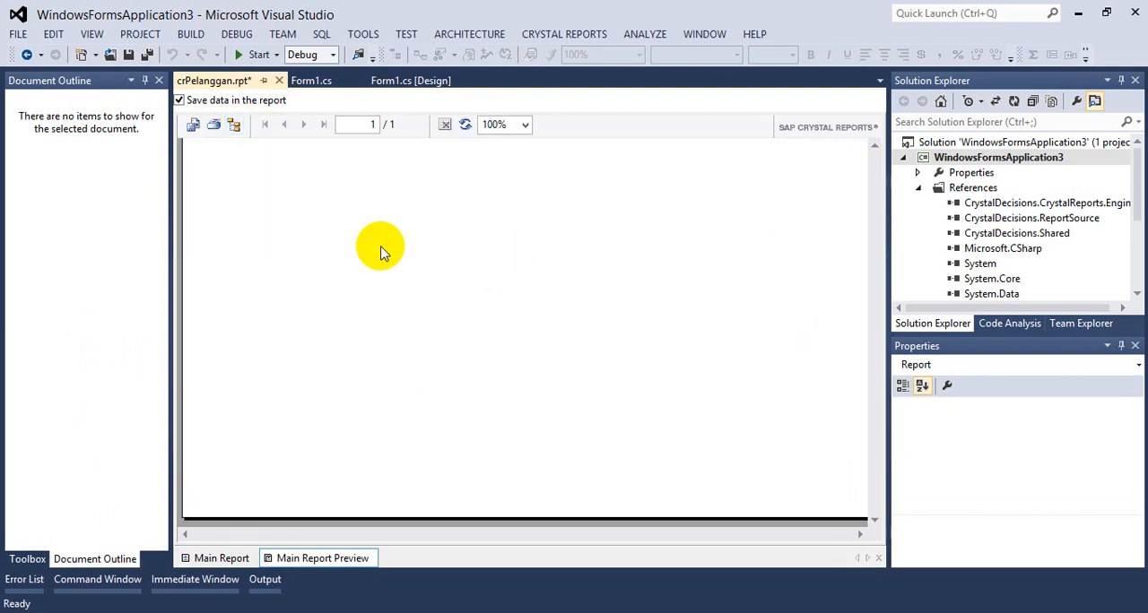
{"action": "left_click", "coordinate": [224, 556]}
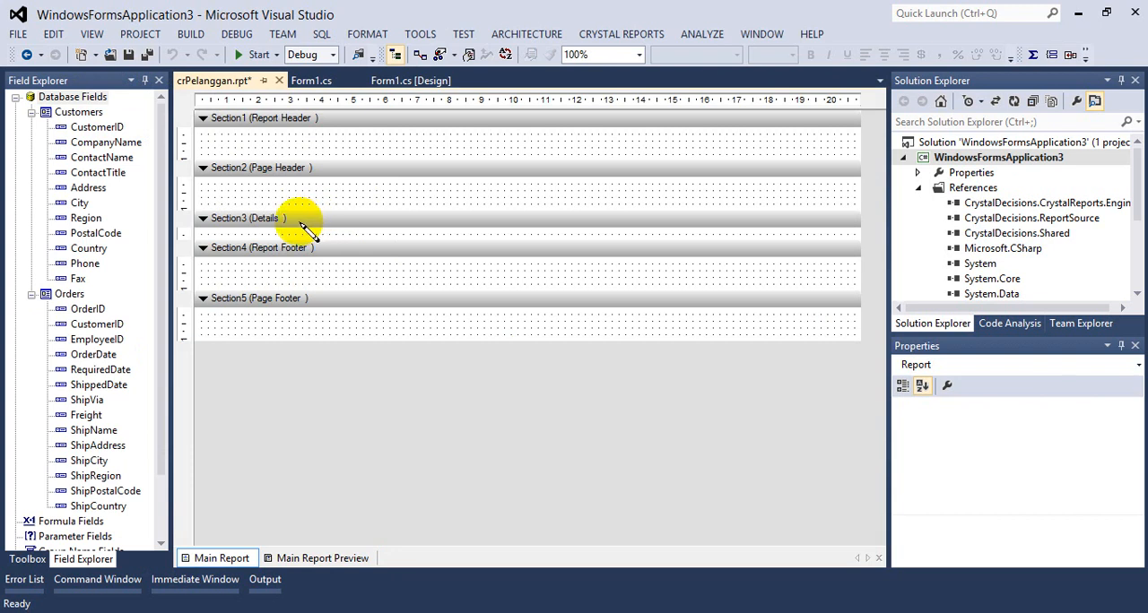
- Place the OrderID field of the Orders table at the left end of the Details section
{"action": "left_click", "coordinate": [87, 309]}
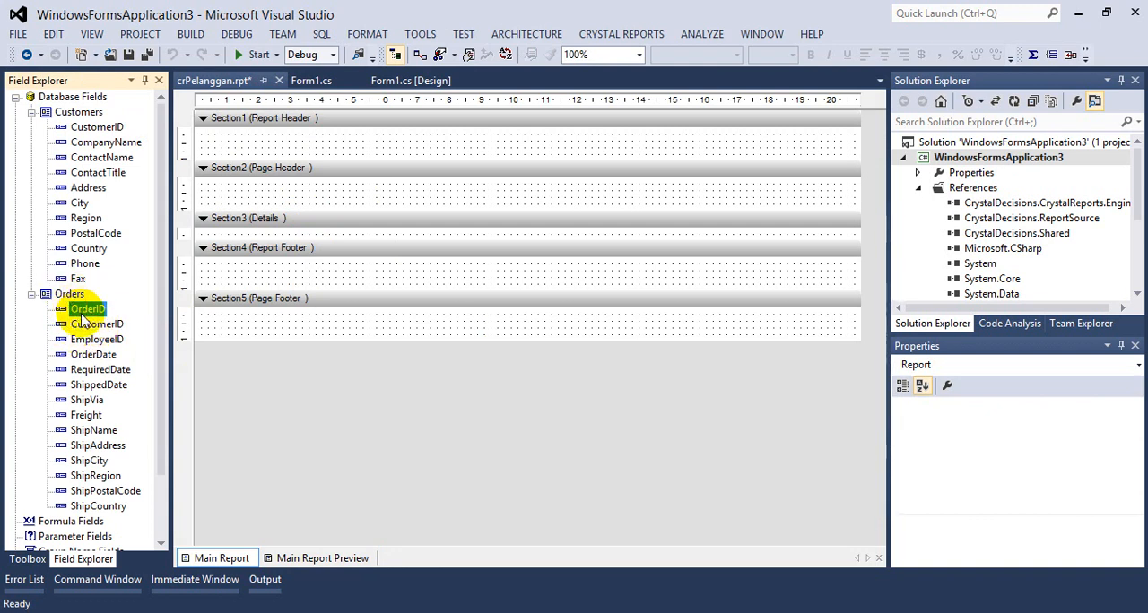
{"action": "left_click_drag", "start_coordinate": [81, 309], "coordinate": [213, 236]}
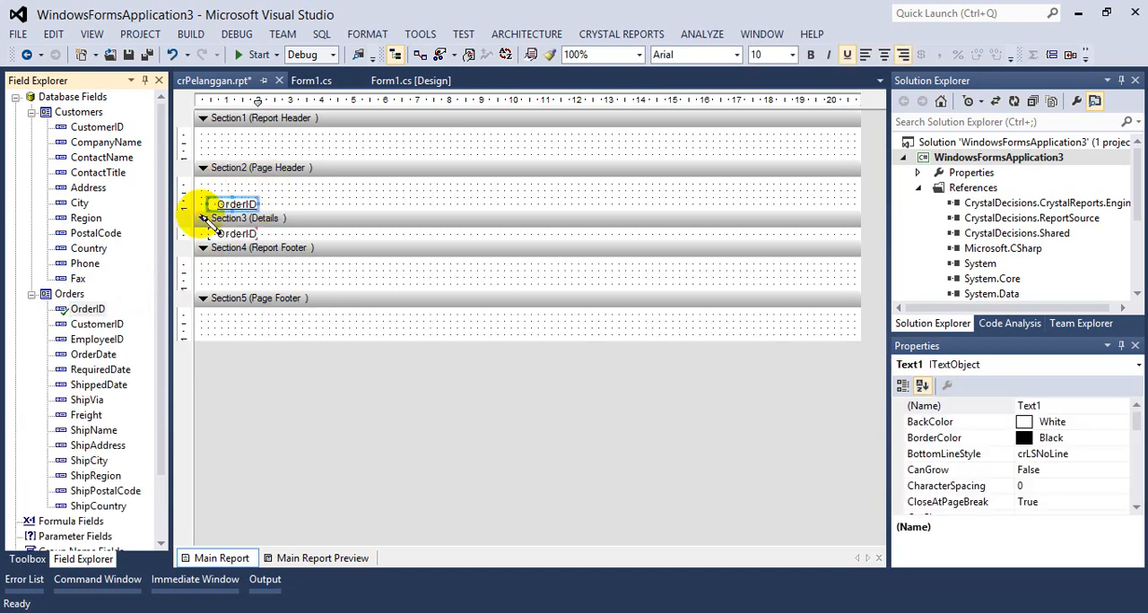
{"action": "left_click", "coordinate": [27, 559]}
{"action": "left_click", "coordinate": [81, 134]}
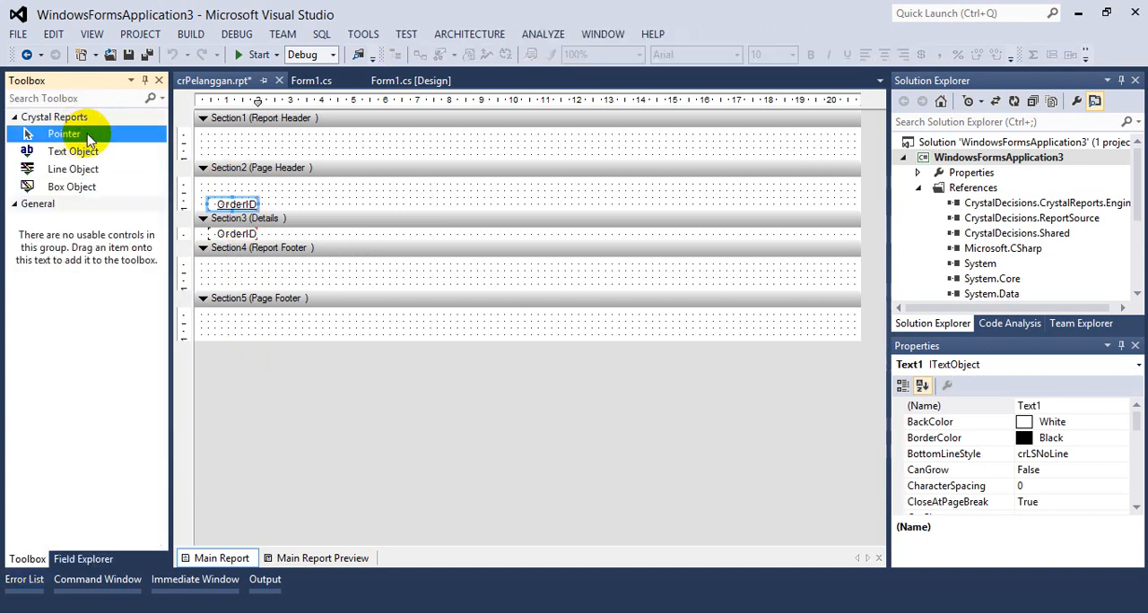
{"action": "left_click", "coordinate": [82, 559]}
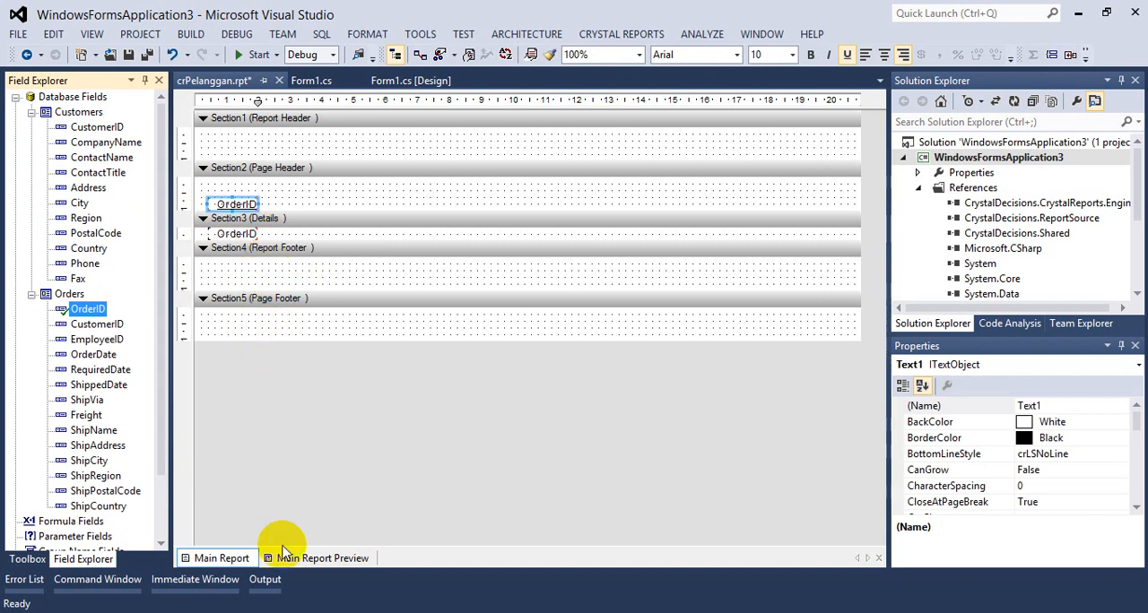
- Preview the report to check the OrderID column from its first rows, and return to the report design
{"action": "left_click", "coordinate": [291, 244]}
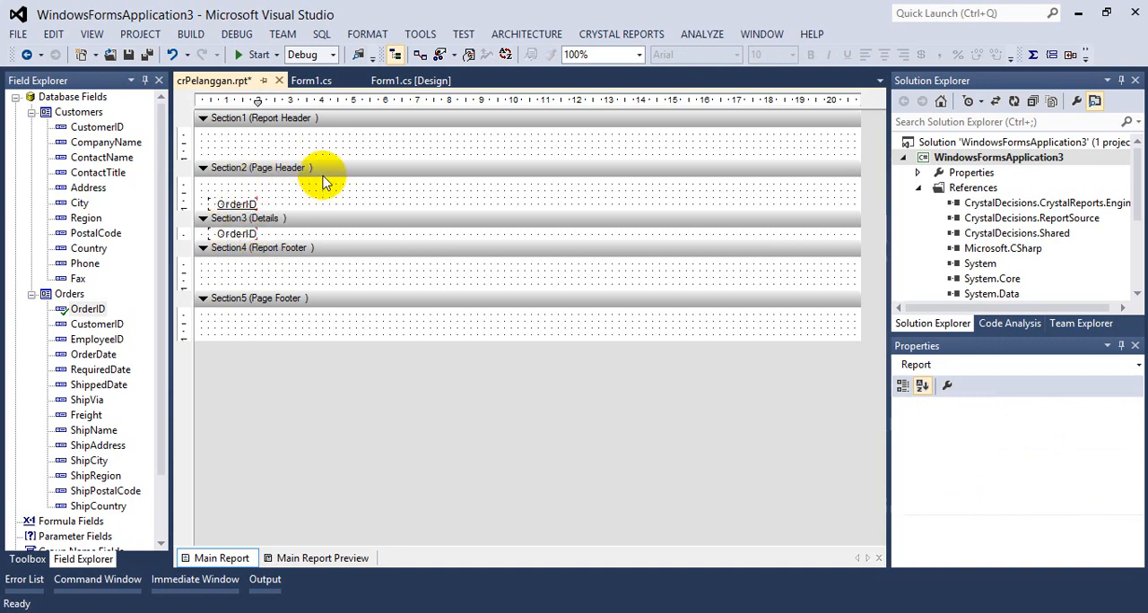
{"action": "left_click", "coordinate": [343, 563]}
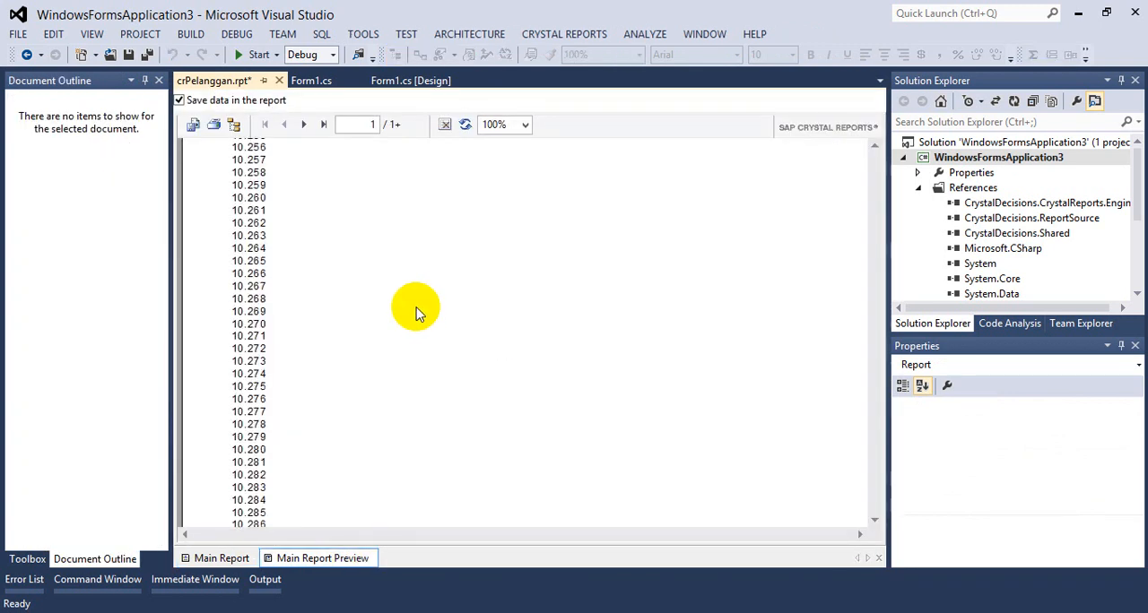
{"action": "scroll", "coordinate": [415, 312], "scroll_direction": "up", "scroll_amount": 4}
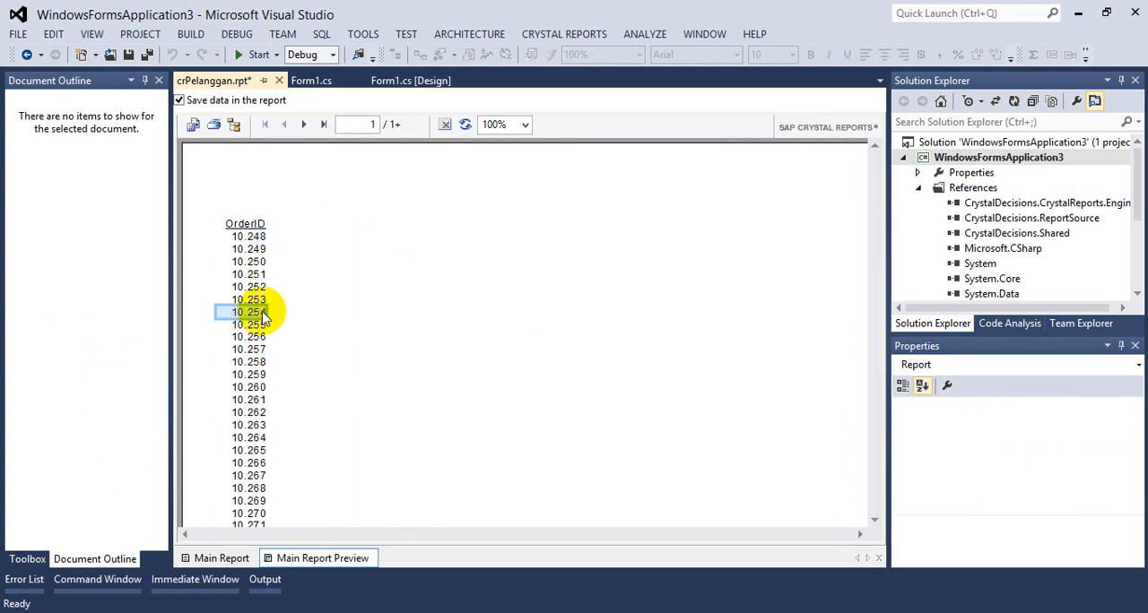
{"action": "left_click", "coordinate": [224, 557]}
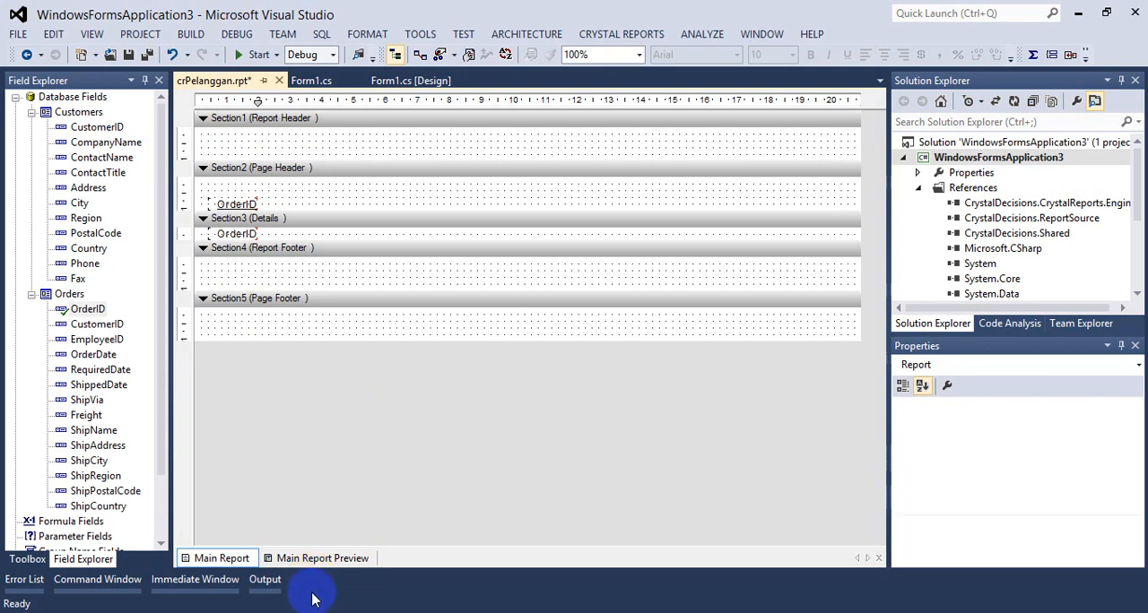
- Preview the report again and compare its last page with the page before it
{"action": "left_click", "coordinate": [301, 558]}
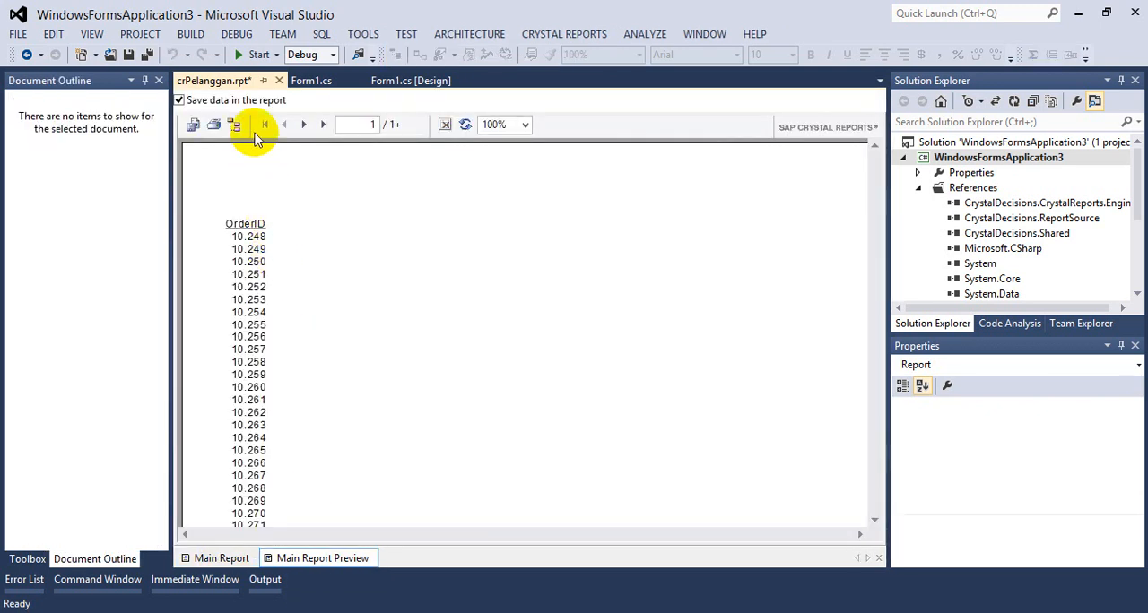
{"action": "left_click", "coordinate": [324, 124]}
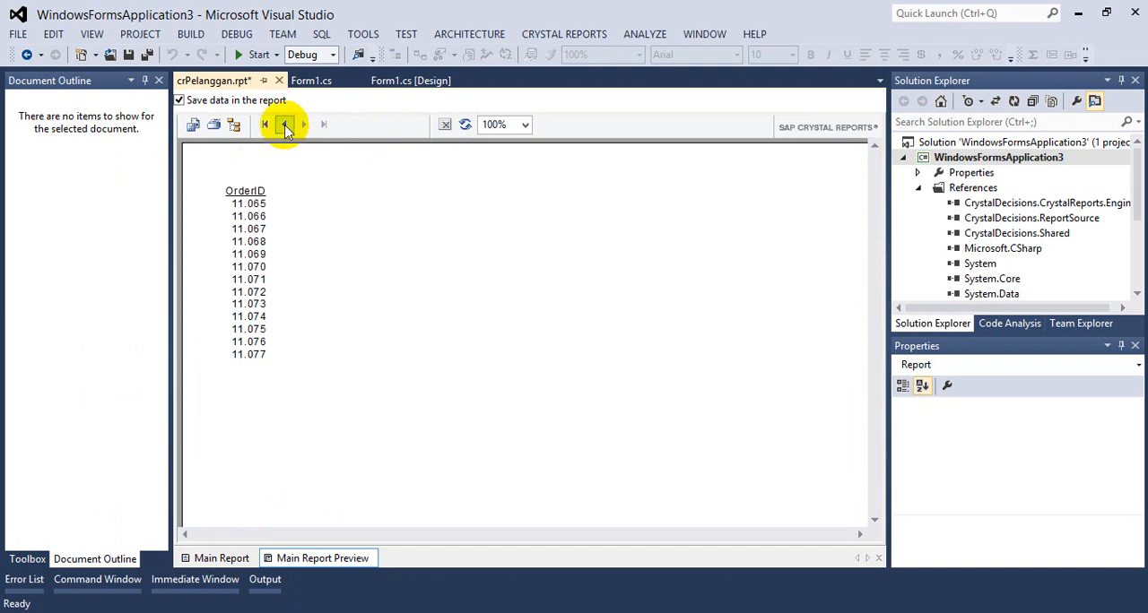
{"action": "left_click", "coordinate": [284, 125]}
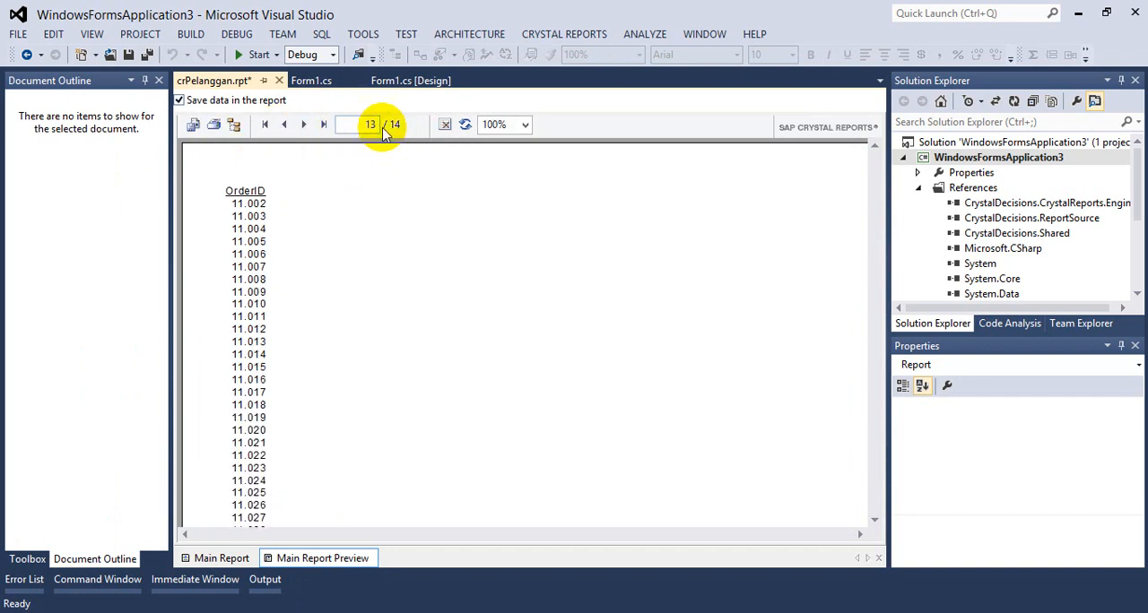
{"action": "scroll", "coordinate": [359, 251], "scroll_direction": "down", "scroll_amount": 5}
{"action": "scroll", "coordinate": [374, 168], "scroll_direction": "up", "scroll_amount": 5}
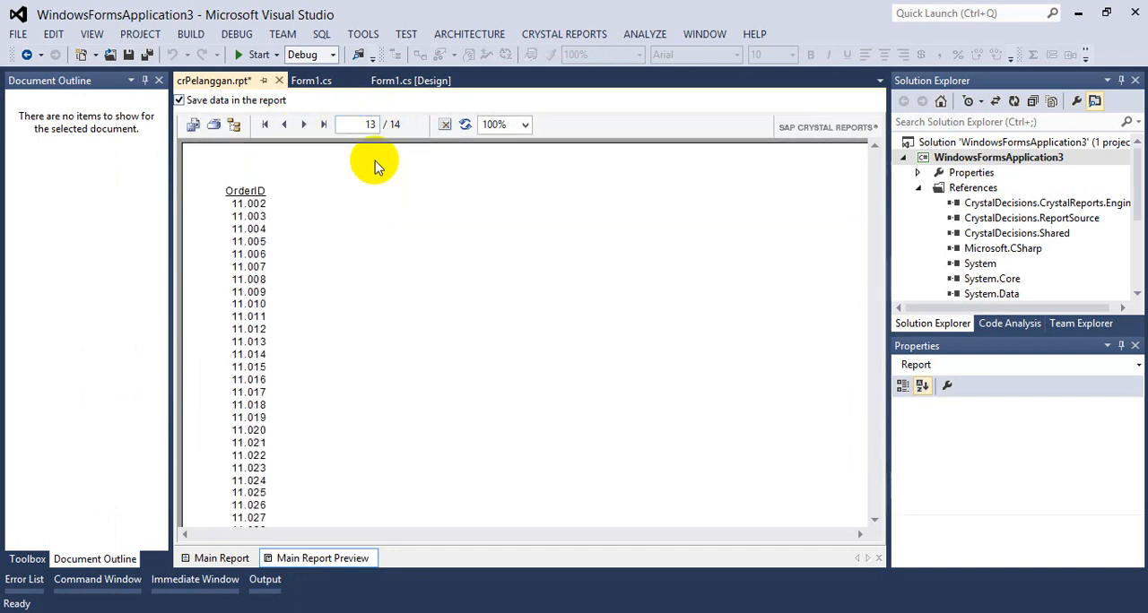
{"action": "left_click", "coordinate": [303, 125]}
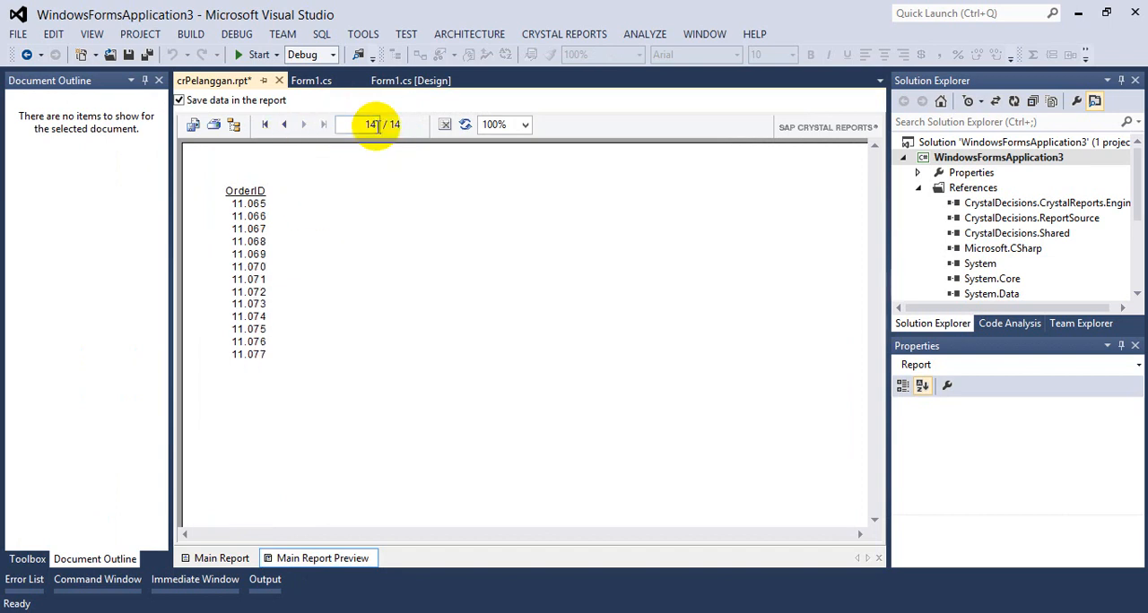
- Page back to the start of the preview and forward to page 4, and return to the report design
{"action": "left_click", "coordinate": [283, 124]}
{"action": "left_click", "coordinate": [283, 126]}
{"action": "left_click", "coordinate": [283, 127]}
{"action": "left_click", "coordinate": [284, 124]}
{"action": "left_click", "coordinate": [283, 125]}
{"action": "left_click", "coordinate": [284, 125]}
{"action": "left_click", "coordinate": [283, 125]}
{"action": "left_click", "coordinate": [283, 124]}
{"action": "left_click", "coordinate": [284, 124]}
{"action": "left_click", "coordinate": [284, 125]}
{"action": "left_click", "coordinate": [283, 125]}
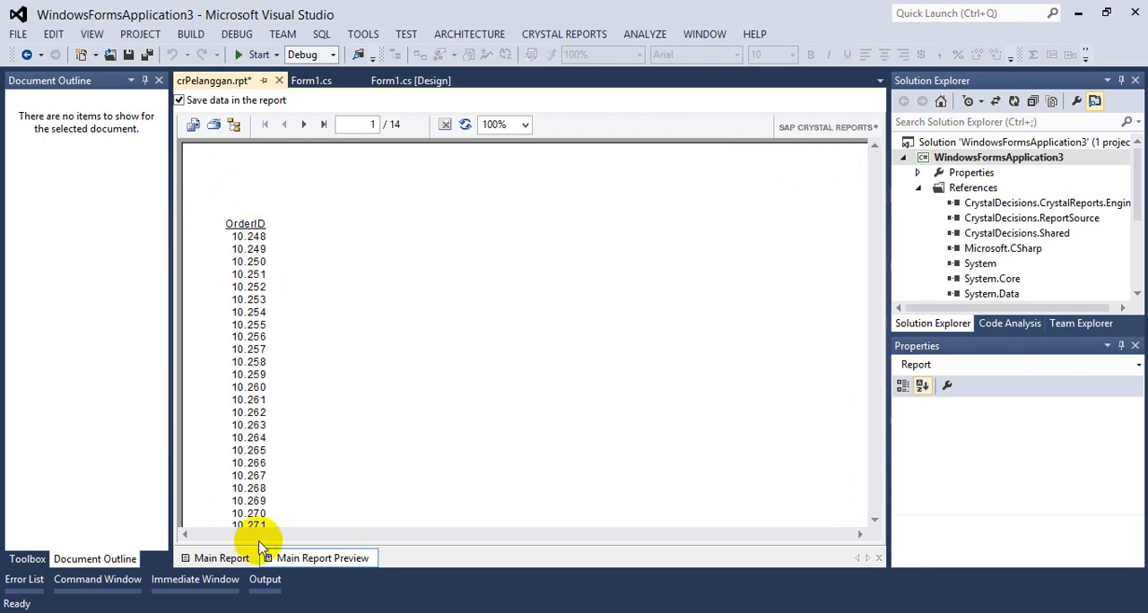
{"action": "left_click", "coordinate": [306, 126]}
{"action": "left_click", "coordinate": [306, 125]}
{"action": "left_click", "coordinate": [306, 125]}
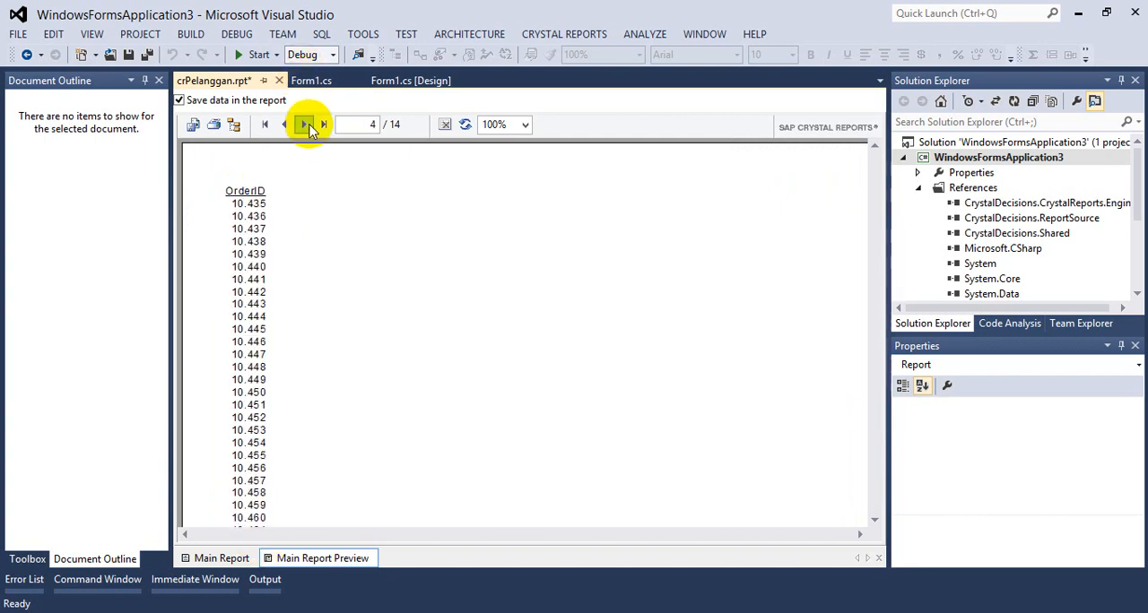
{"action": "left_click", "coordinate": [222, 558]}
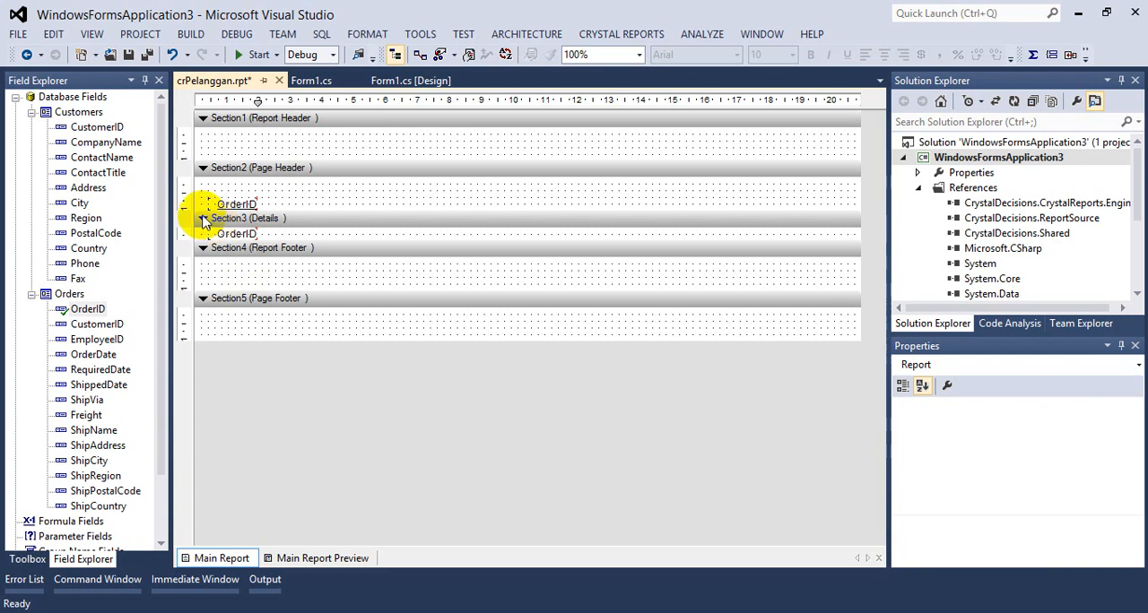
- Place the Customers table's ContactName field just right of OrderID in the Details section and preview the report
{"action": "left_click", "coordinate": [94, 157]}
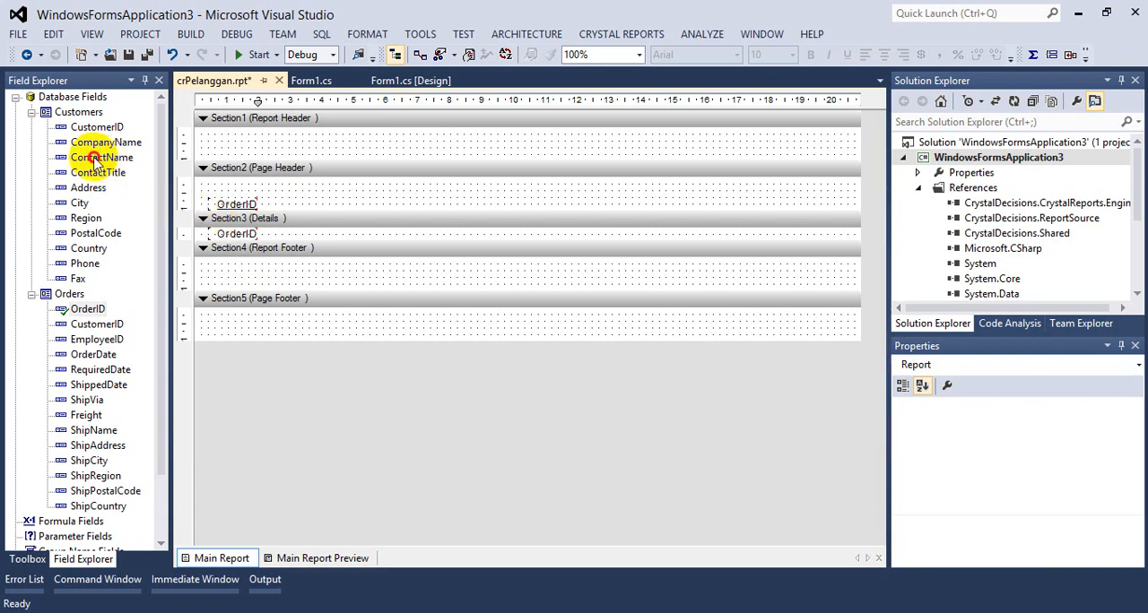
{"action": "left_click_drag", "start_coordinate": [95, 157], "coordinate": [272, 234]}
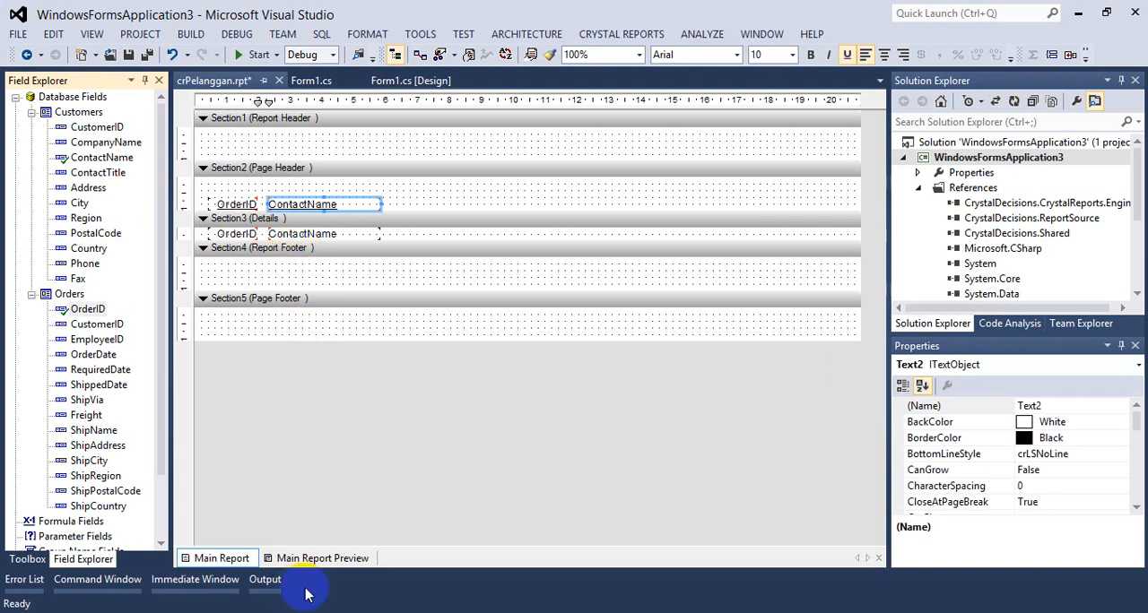
{"action": "left_click", "coordinate": [305, 557]}
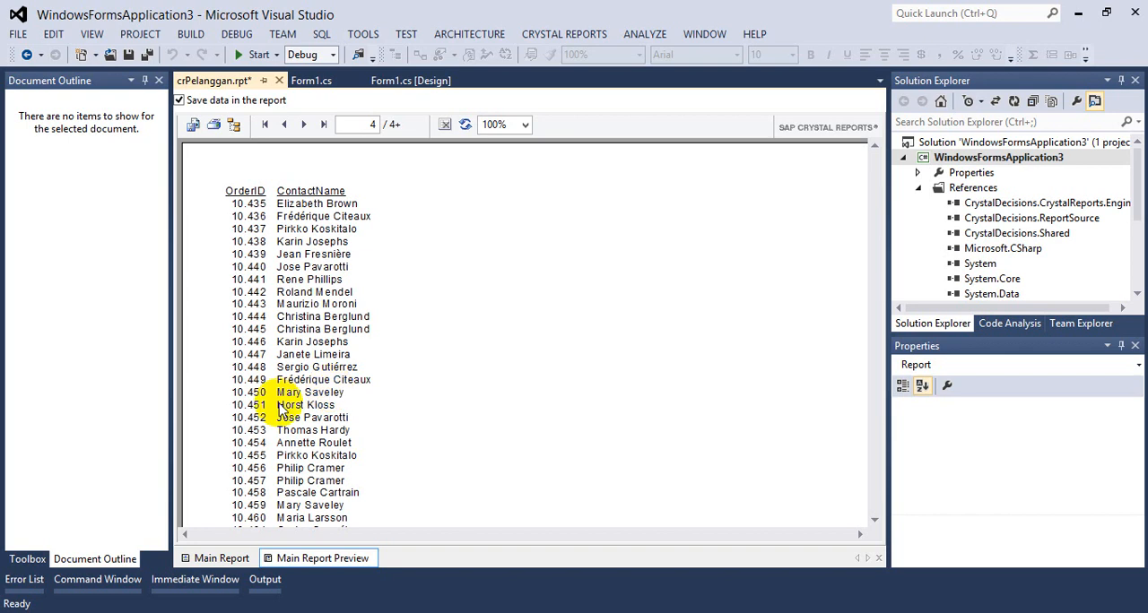
- Check the contact names against the order IDs on the middle, last and first preview pages, and return to the report design
{"action": "left_click", "coordinate": [244, 369]}
{"action": "left_click", "coordinate": [291, 368]}
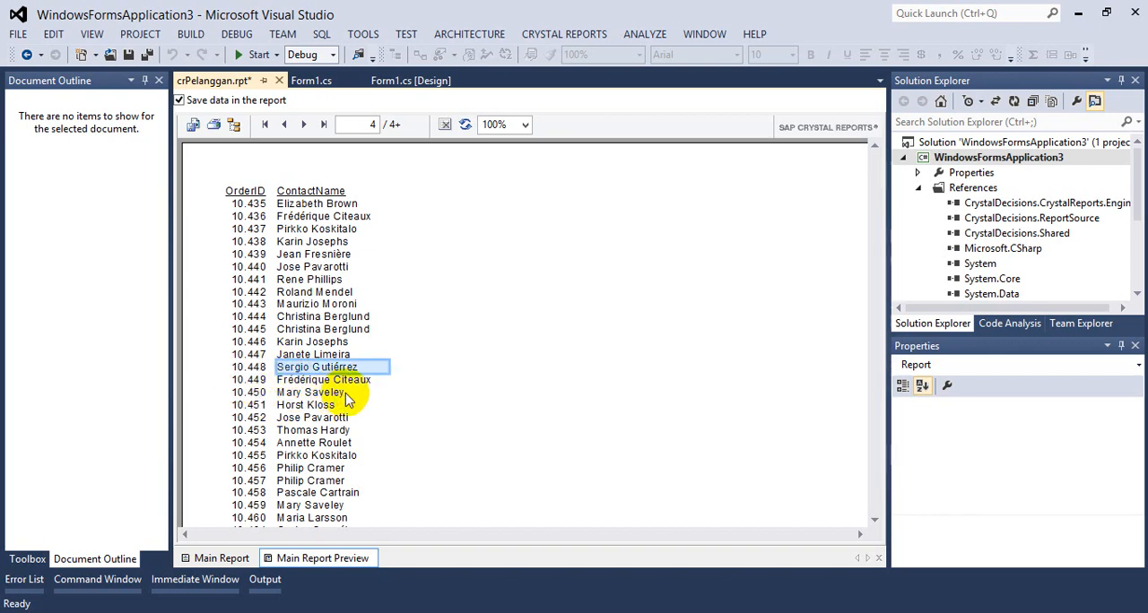
{"action": "left_click", "coordinate": [303, 125]}
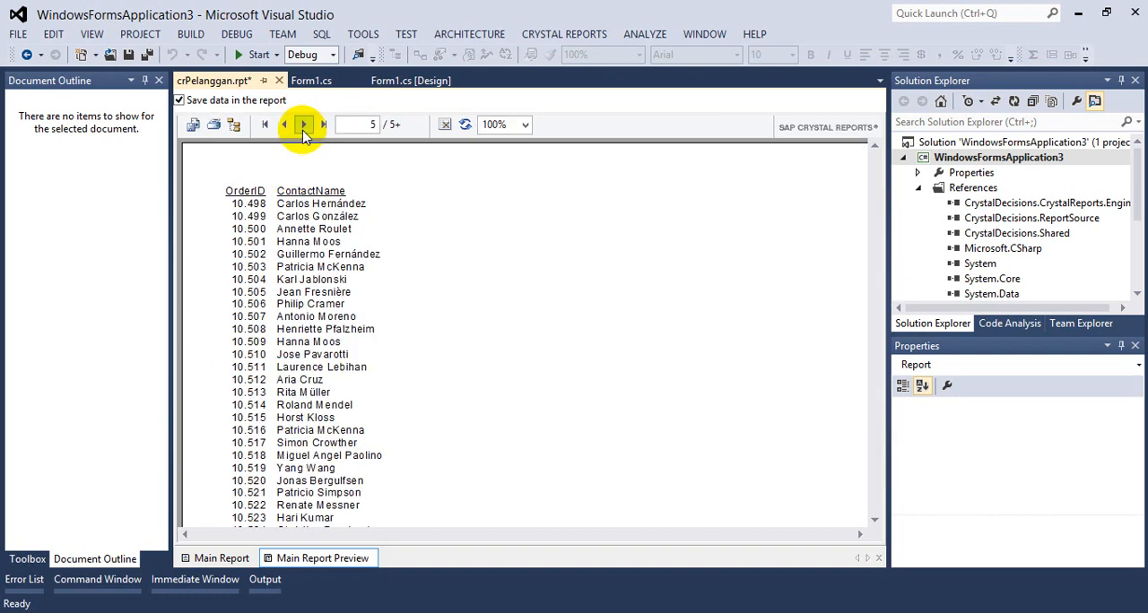
{"action": "left_click", "coordinate": [323, 125]}
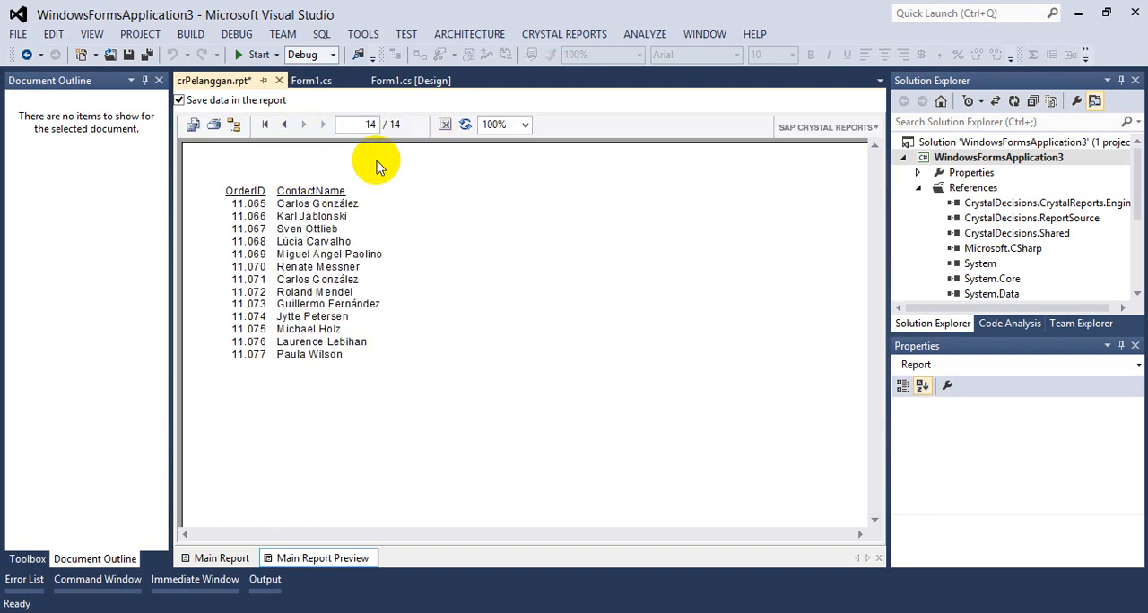
{"action": "left_click", "coordinate": [280, 127]}
{"action": "left_click", "coordinate": [280, 127]}
{"action": "left_click", "coordinate": [282, 127]}
{"action": "left_click", "coordinate": [282, 127]}
{"action": "left_click", "coordinate": [284, 126]}
{"action": "left_click", "coordinate": [284, 127]}
{"action": "left_click", "coordinate": [284, 126]}
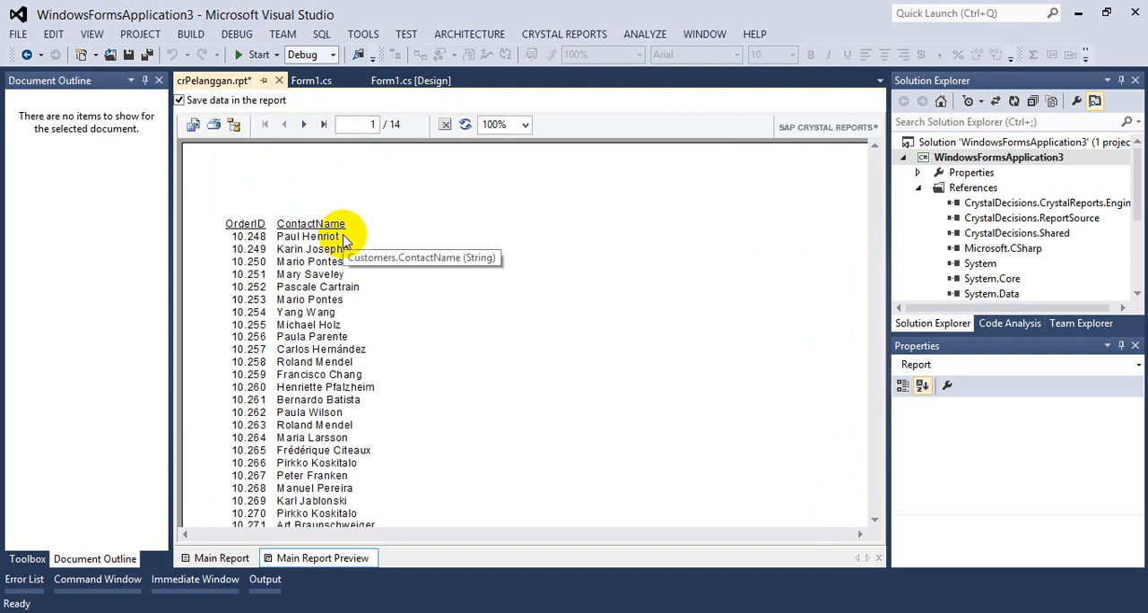
{"action": "left_click", "coordinate": [203, 564]}
- Place the Customers table's Country field and the Orders table's OrderDate field in the Details section, to the right of ContactName
{"action": "left_click", "coordinate": [160, 232]}
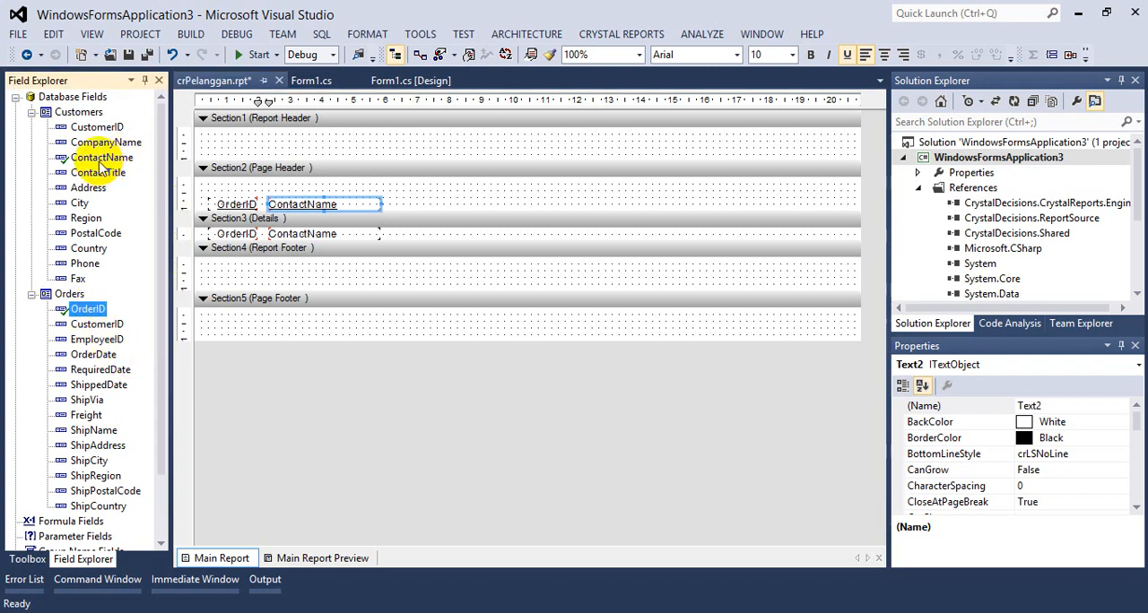
{"action": "left_click", "coordinate": [283, 269]}
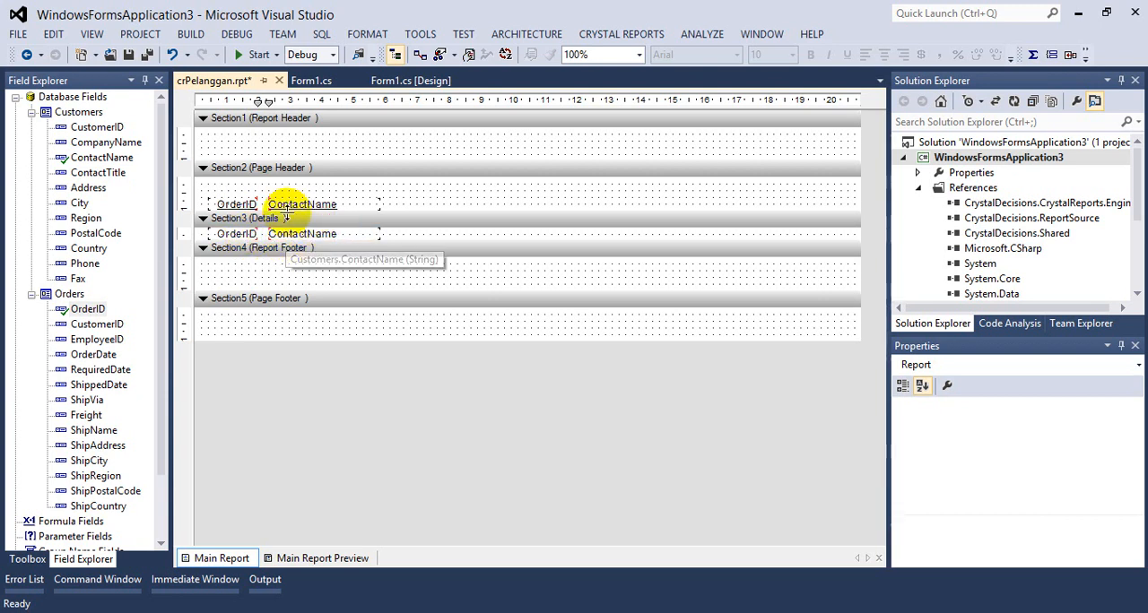
{"action": "left_click_drag", "start_coordinate": [84, 251], "coordinate": [398, 233]}
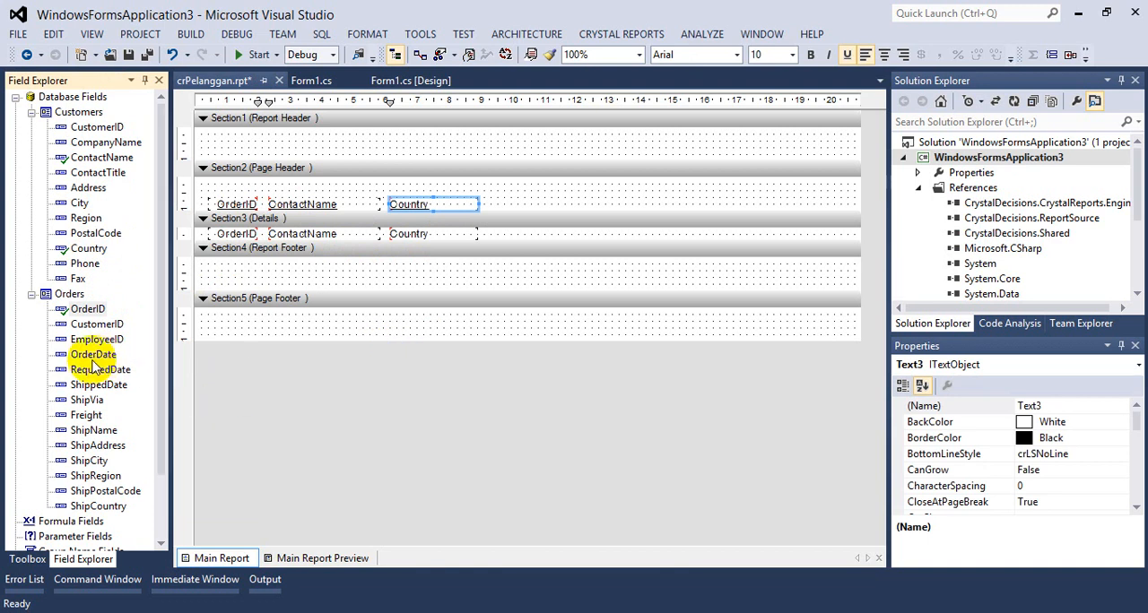
{"action": "left_click_drag", "start_coordinate": [100, 357], "coordinate": [494, 235]}
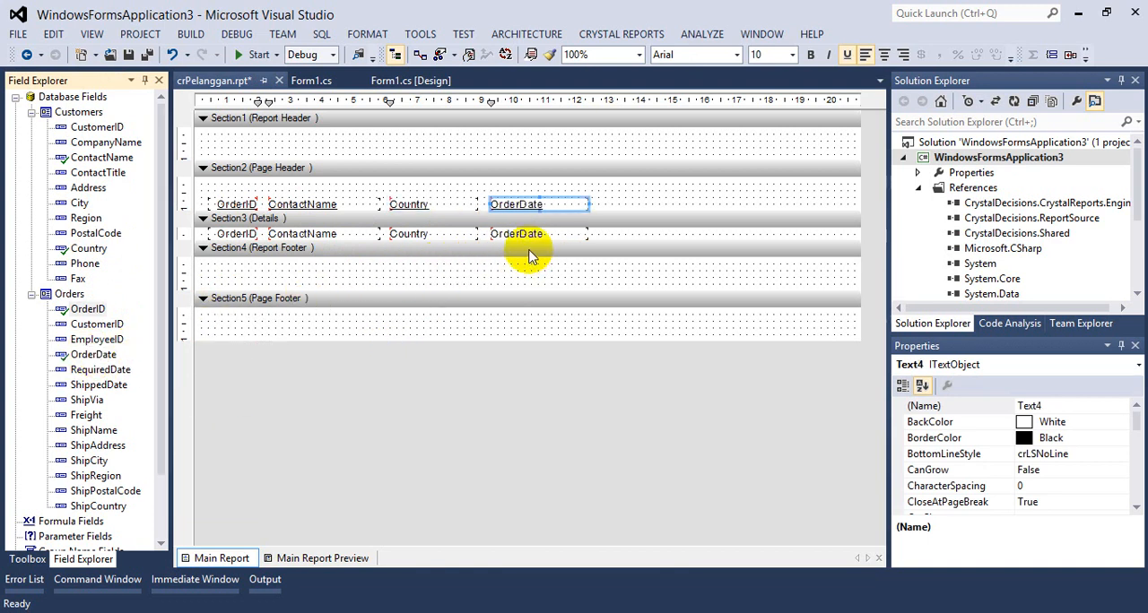
- Preview the four-column report, examine its first, second and last pages, and return to the report design
{"action": "left_click", "coordinate": [328, 562]}
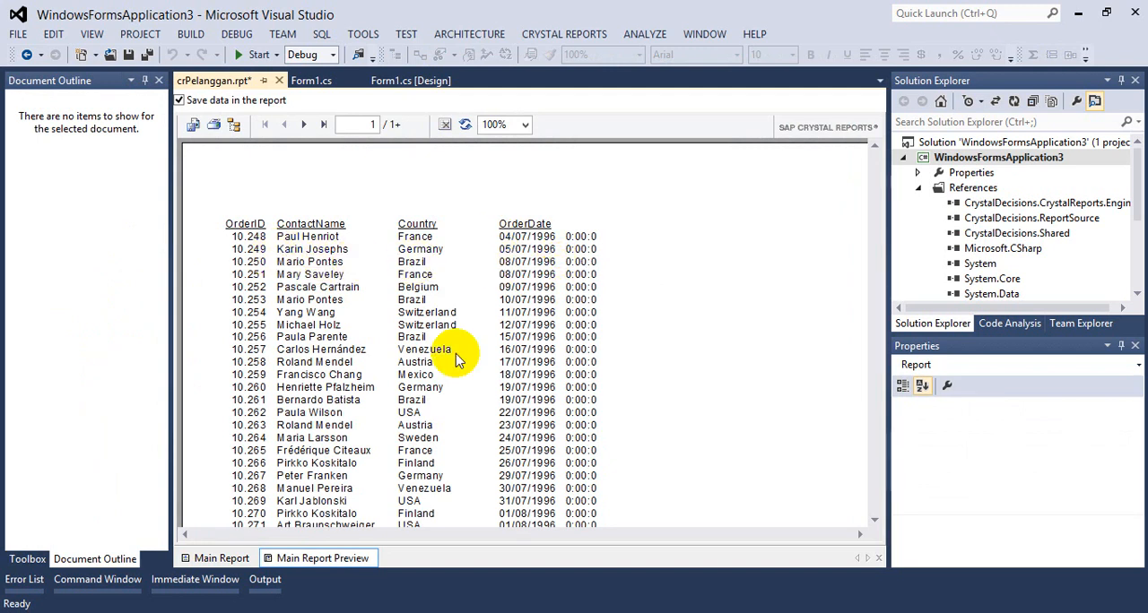
{"action": "left_click", "coordinate": [221, 558]}
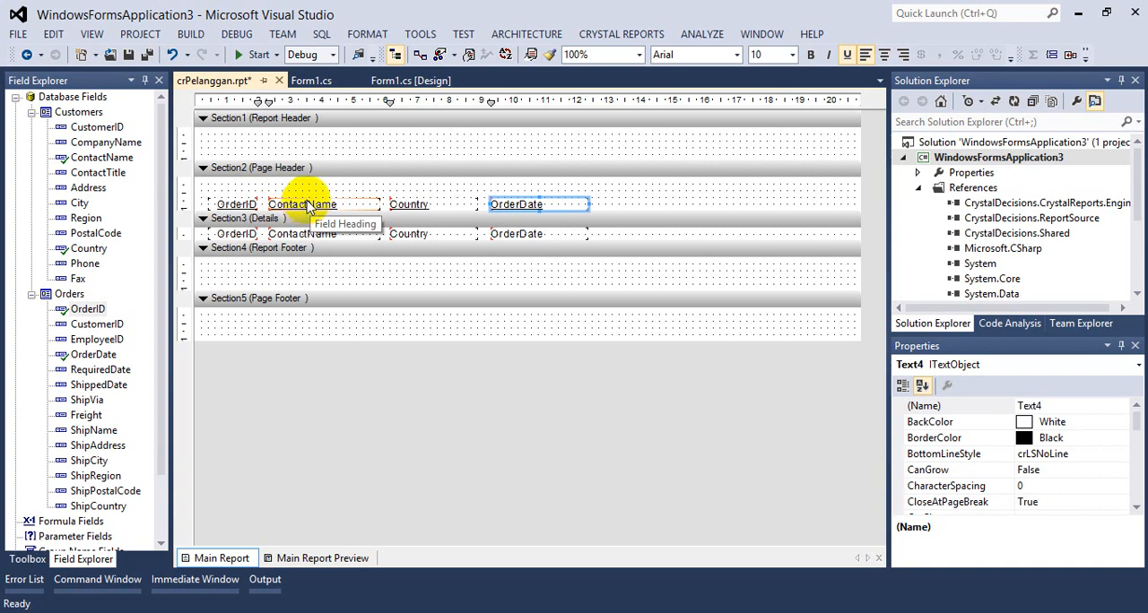
{"action": "left_click", "coordinate": [321, 560]}
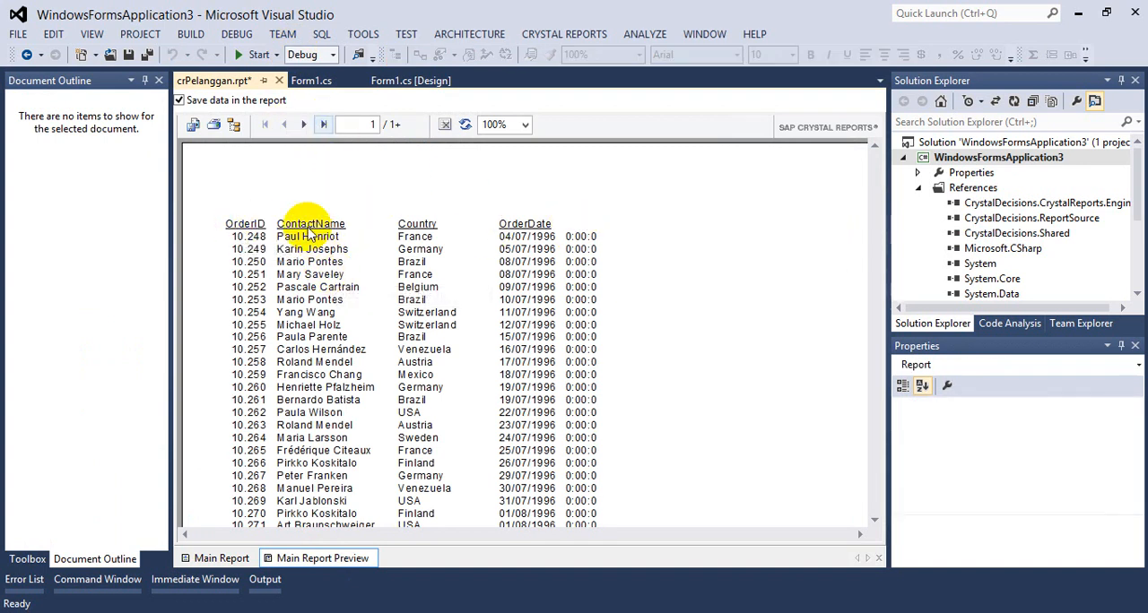
{"action": "left_click", "coordinate": [306, 126]}
{"action": "left_click", "coordinate": [305, 125]}
{"action": "left_click", "coordinate": [306, 126]}
{"action": "left_click", "coordinate": [321, 125]}
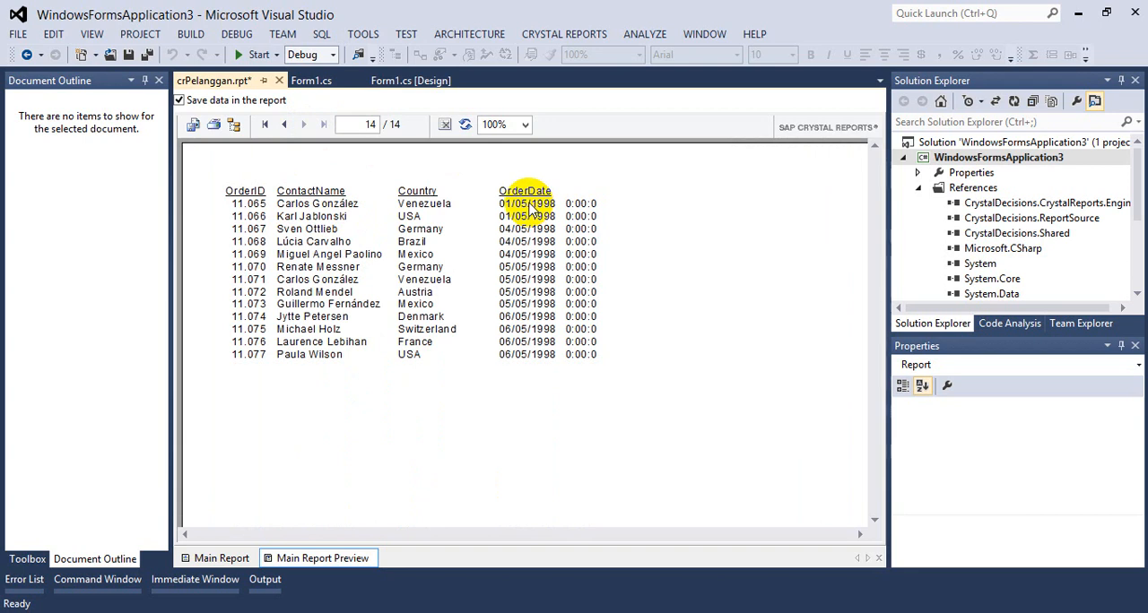
{"action": "left_click", "coordinate": [265, 124]}
{"action": "scroll", "coordinate": [406, 386], "scroll_direction": "down", "scroll_amount": 10}
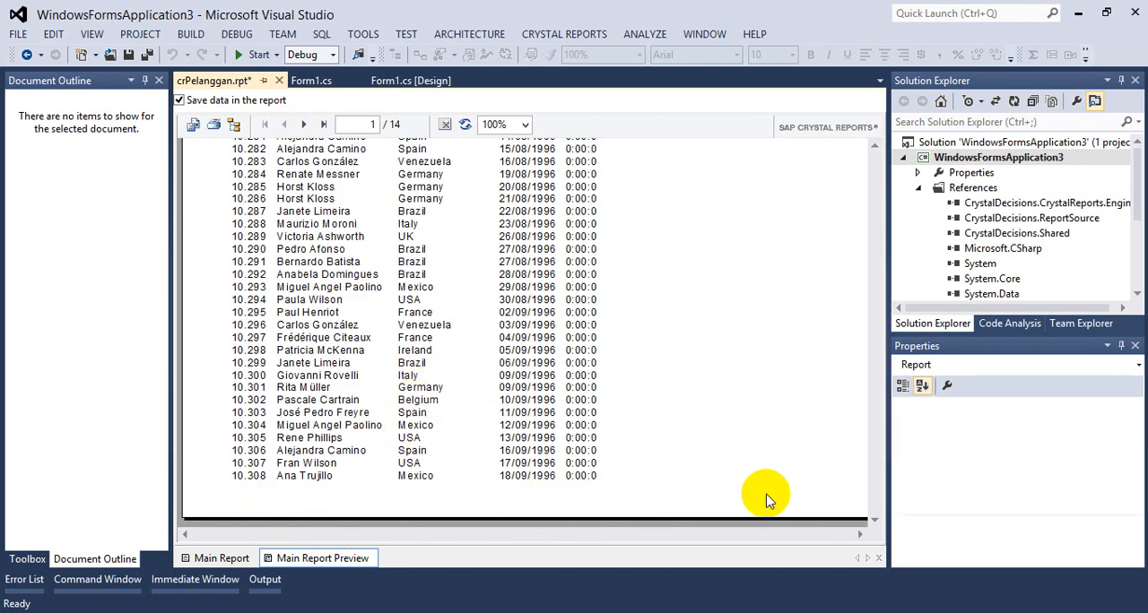
{"action": "left_click", "coordinate": [302, 125]}
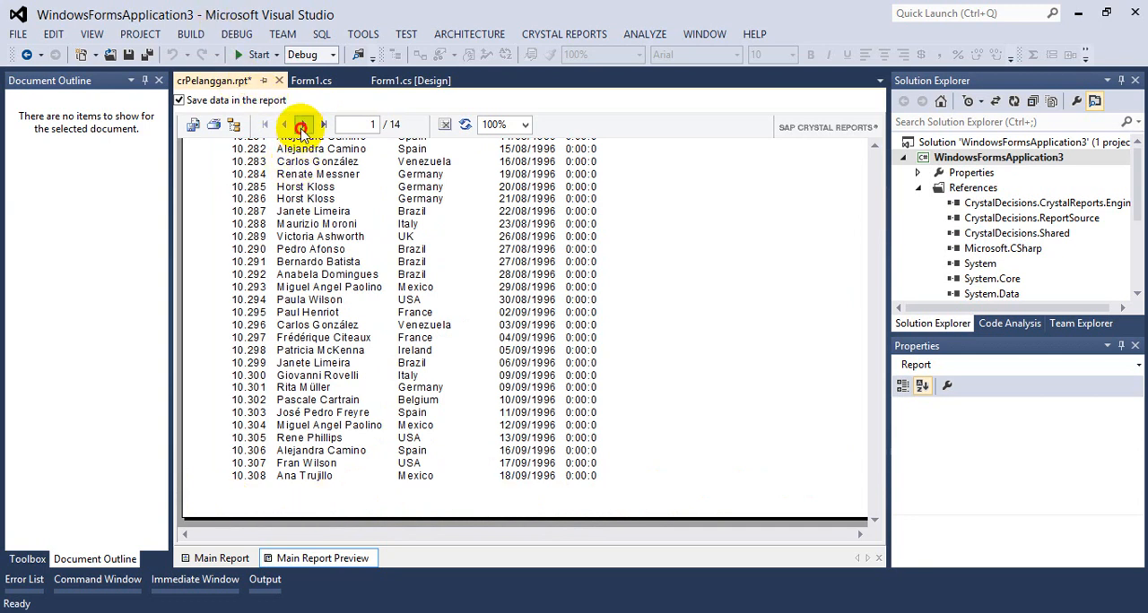
{"action": "left_click", "coordinate": [216, 559]}
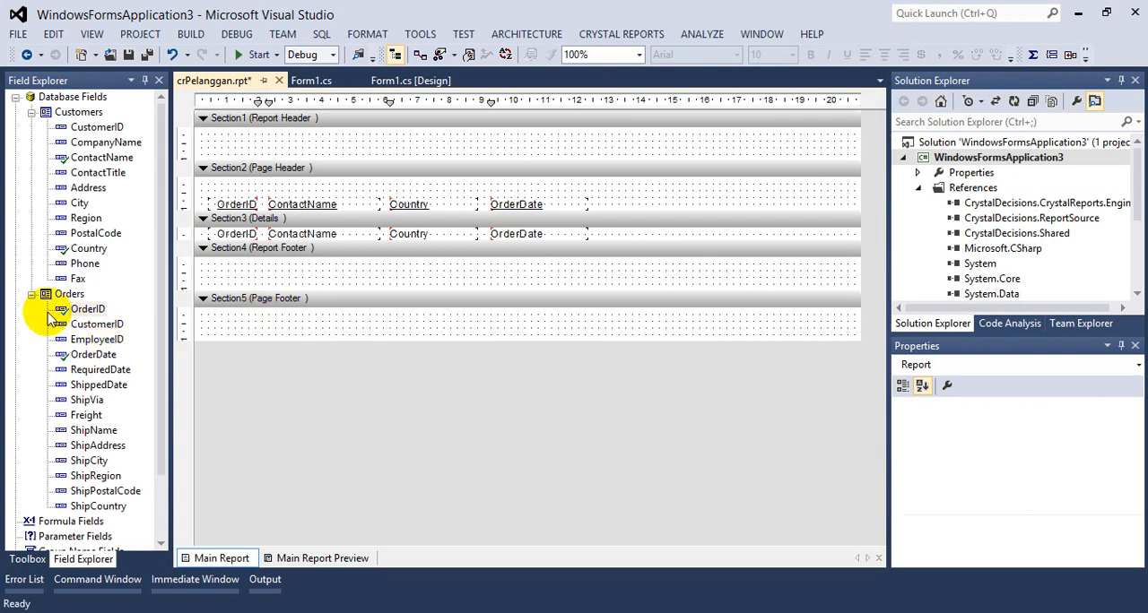
- Place the Page N of M special field in the Page Footer section, roughly below the OrderDate column
{"action": "scroll", "coordinate": [49, 315], "scroll_direction": "down", "scroll_amount": 1}
{"action": "scroll", "coordinate": [50, 316], "scroll_direction": "down", "scroll_amount": 1}
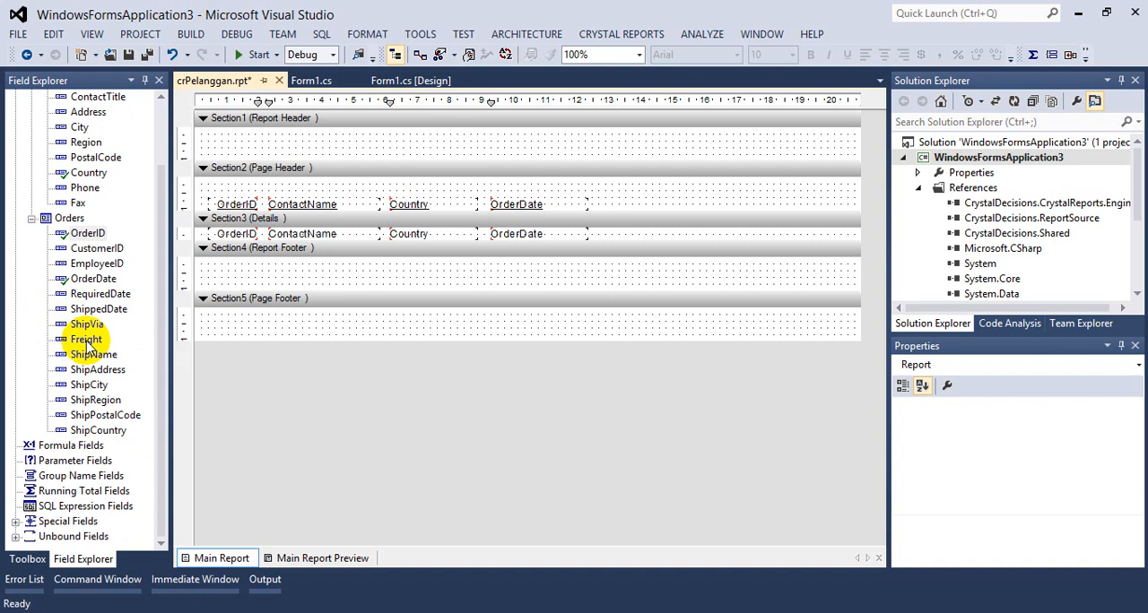
{"action": "left_click", "coordinate": [16, 525]}
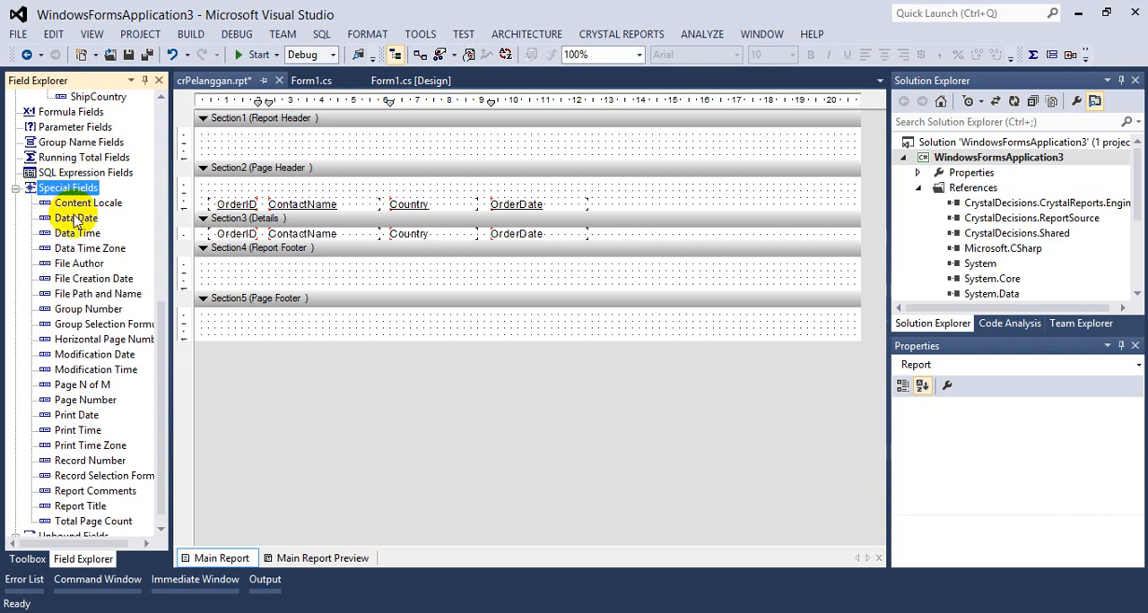
{"action": "left_click", "coordinate": [72, 387]}
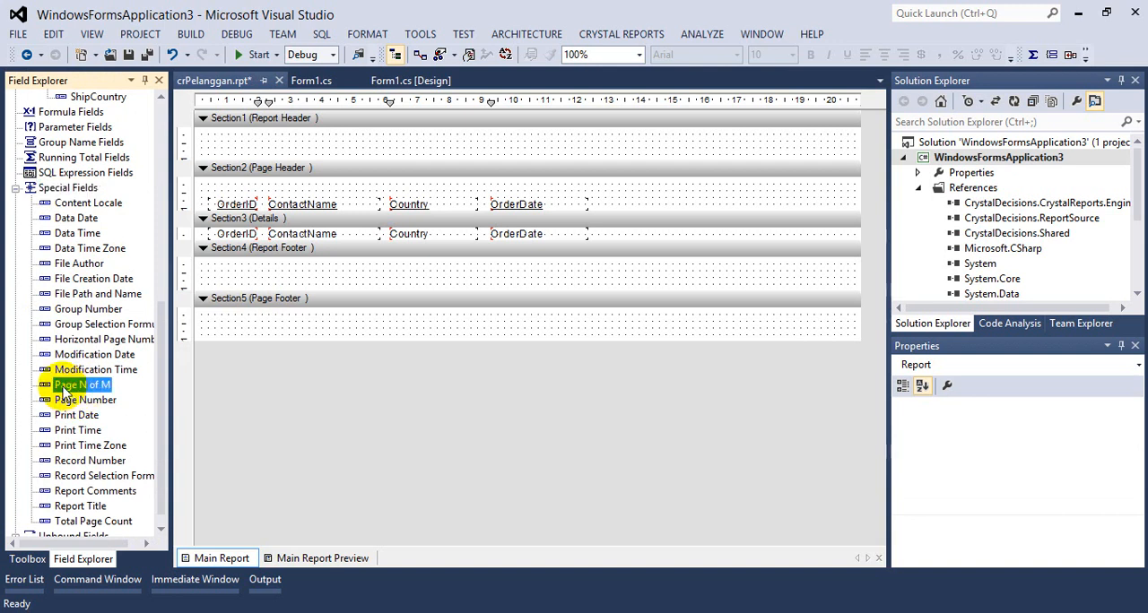
{"action": "left_click_drag", "start_coordinate": [63, 391], "coordinate": [485, 321]}
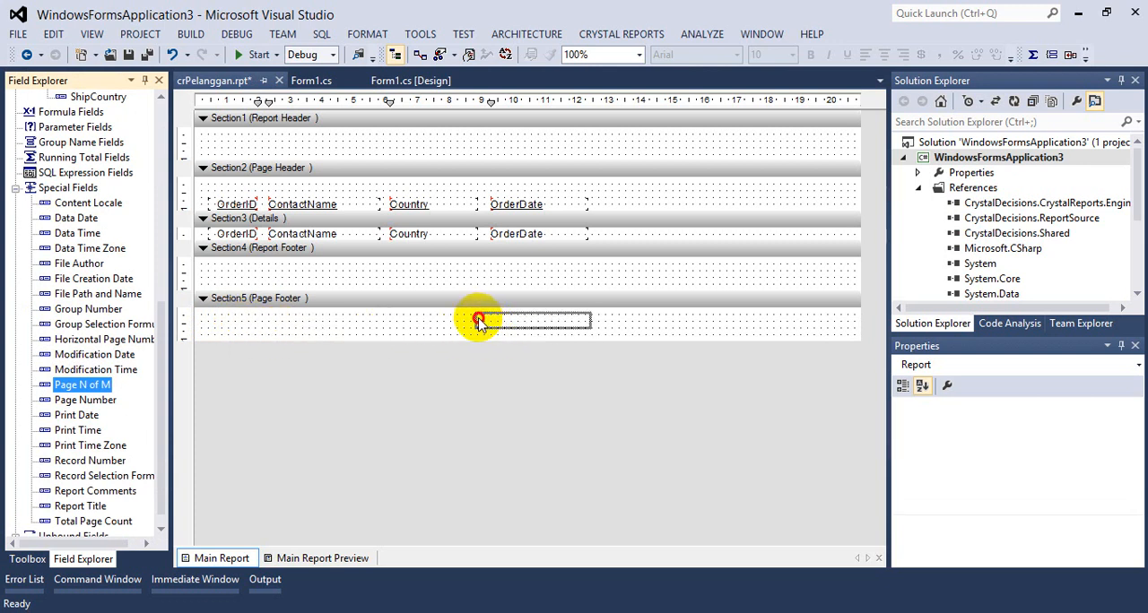
{"action": "left_click_drag", "start_coordinate": [478, 321], "coordinate": [478, 321]}
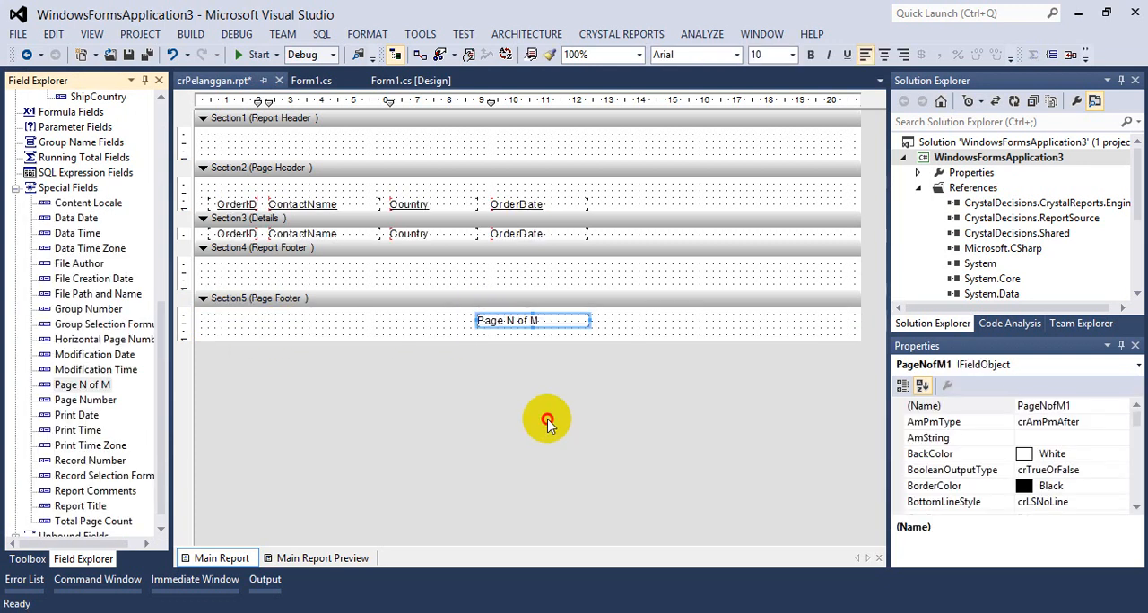
- Preview the report, check the page numbering in the footer on the first, following and last pages, and return to the report design
{"action": "left_click", "coordinate": [440, 329]}
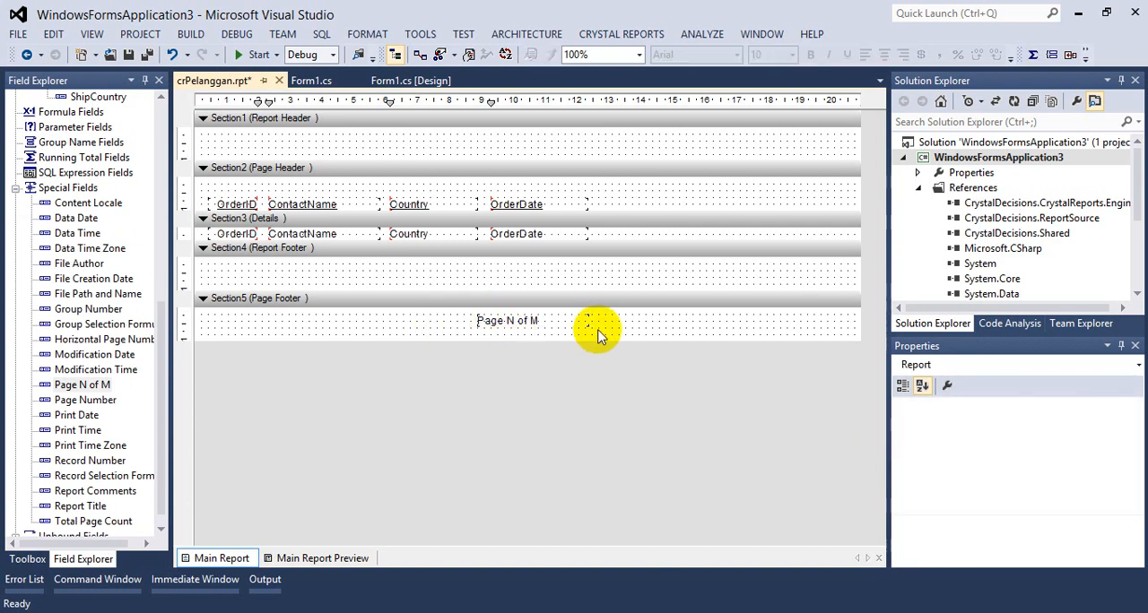
{"action": "left_click", "coordinate": [504, 320]}
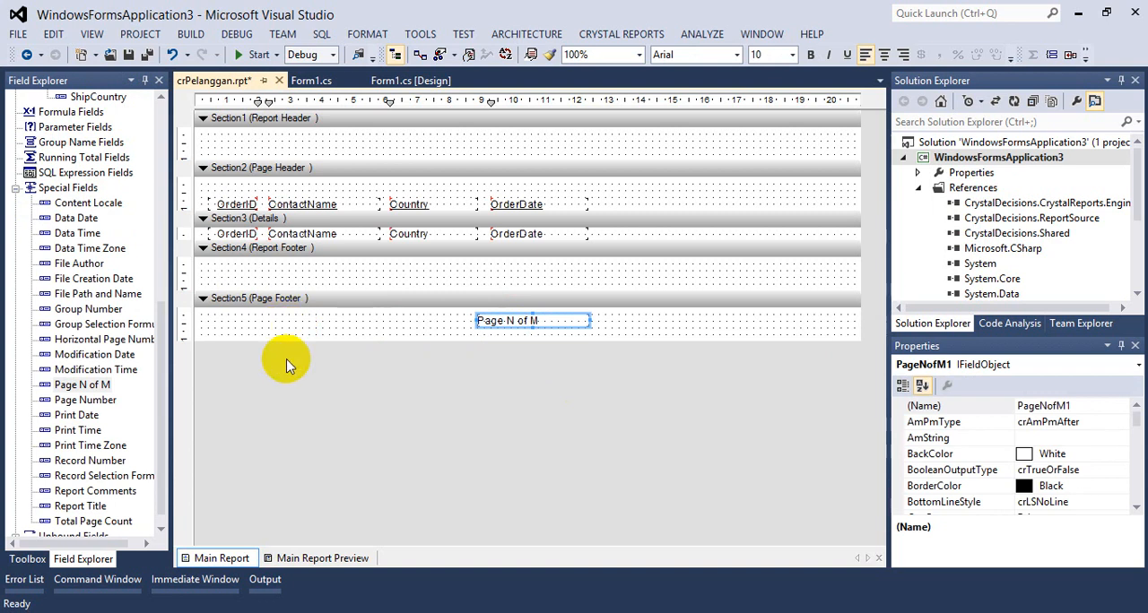
{"action": "left_click", "coordinate": [323, 558]}
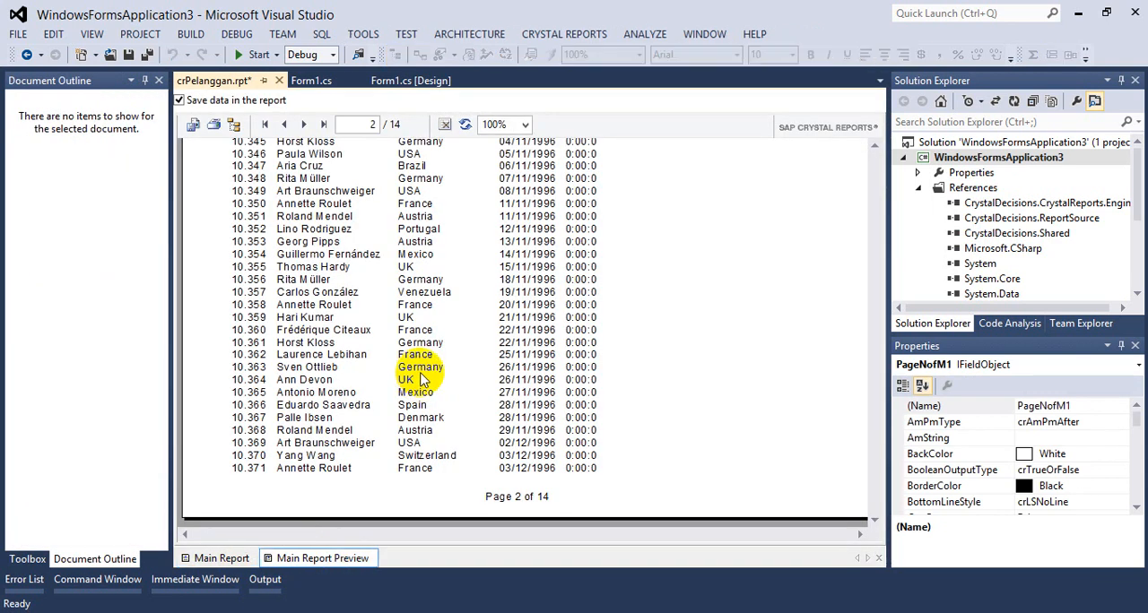
{"action": "left_click", "coordinate": [266, 126]}
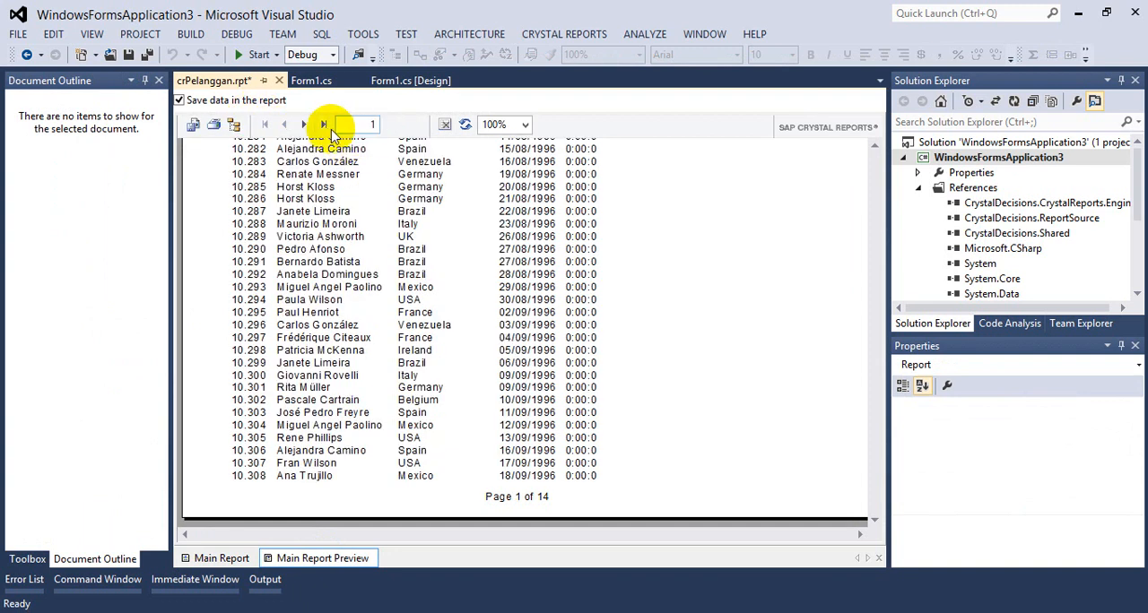
{"action": "left_click", "coordinate": [535, 500]}
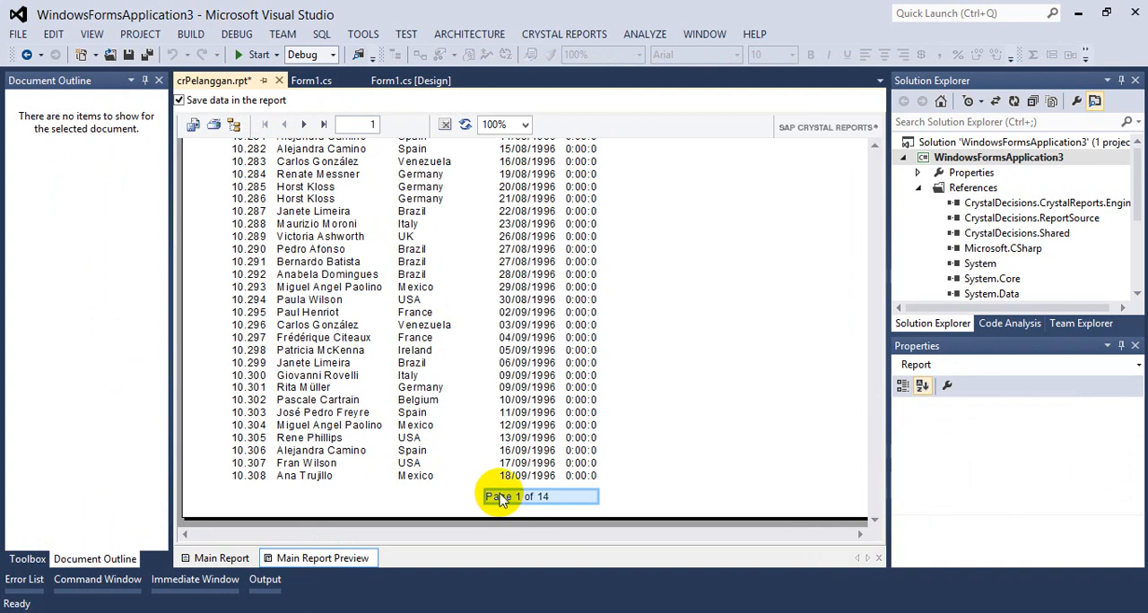
{"action": "left_click", "coordinate": [306, 125]}
{"action": "left_click", "coordinate": [306, 125]}
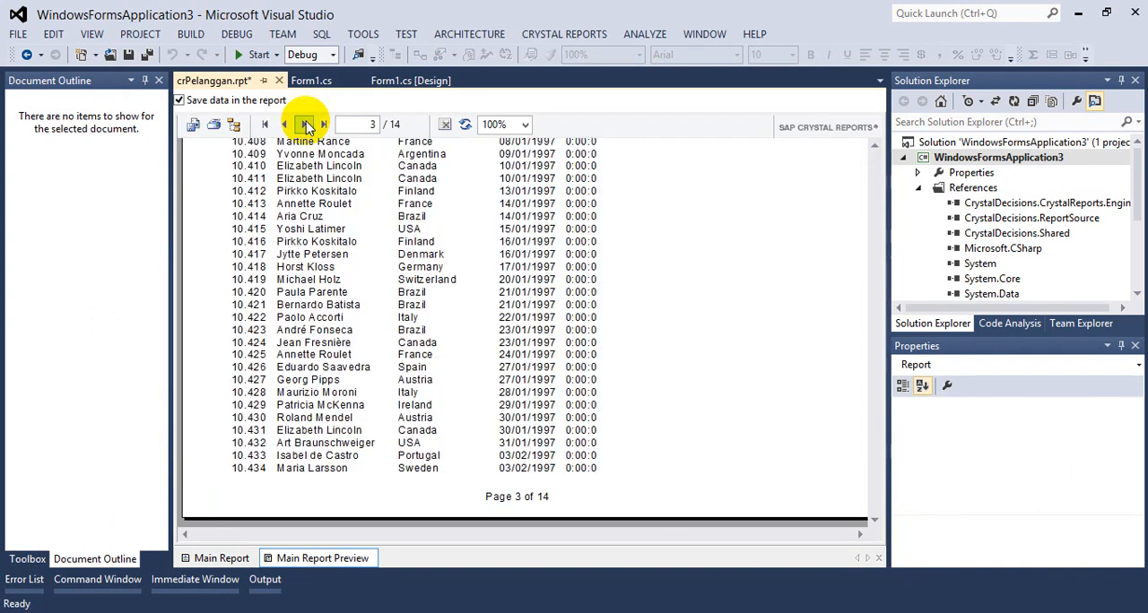
{"action": "left_click", "coordinate": [306, 124]}
{"action": "left_click", "coordinate": [324, 124]}
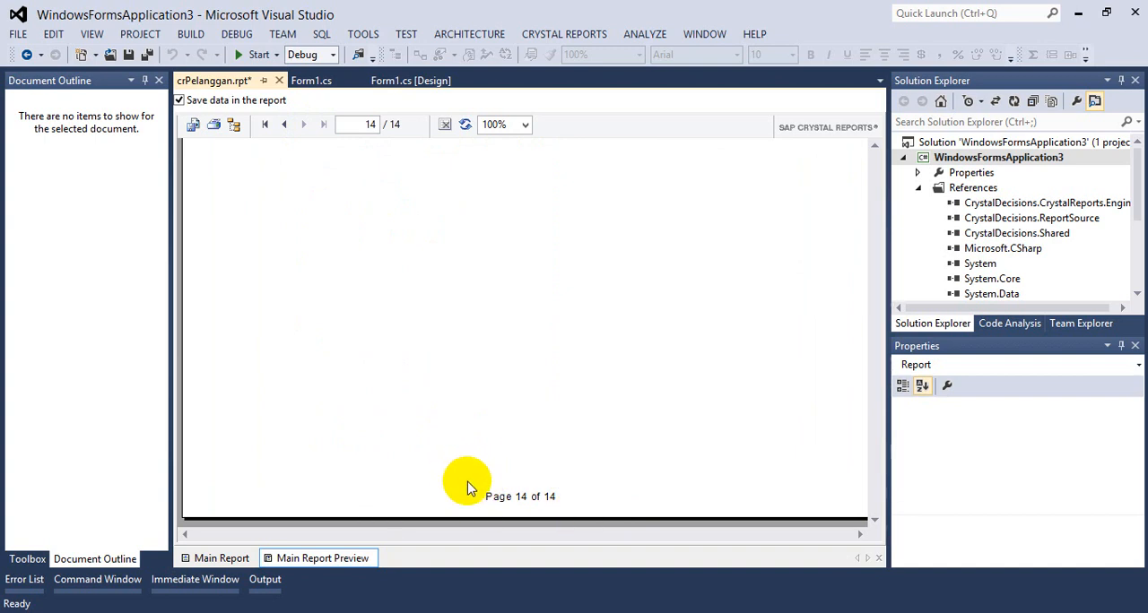
{"action": "left_click", "coordinate": [221, 558]}
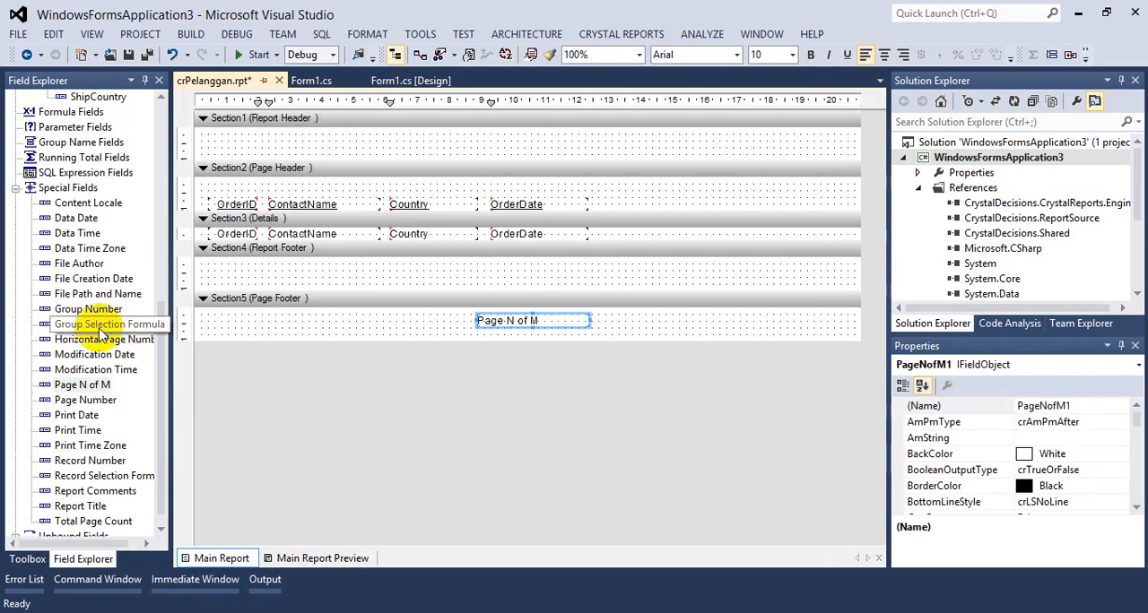
- Preview the report's first page to examine the empty area above the column headings, and return to the report design
{"action": "left_click", "coordinate": [262, 150]}
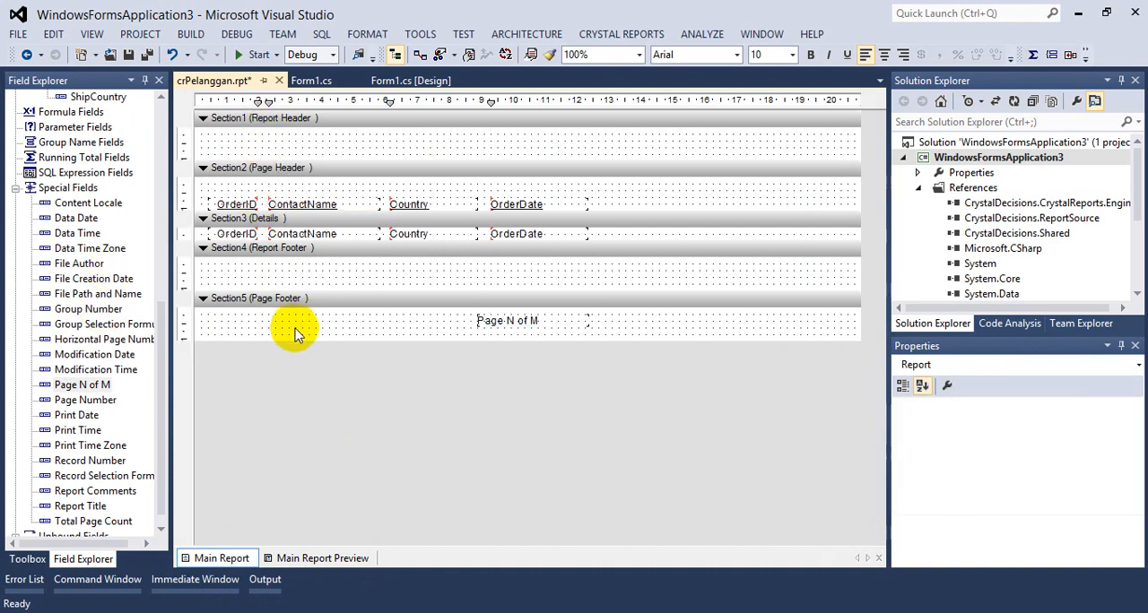
{"action": "left_click", "coordinate": [228, 146]}
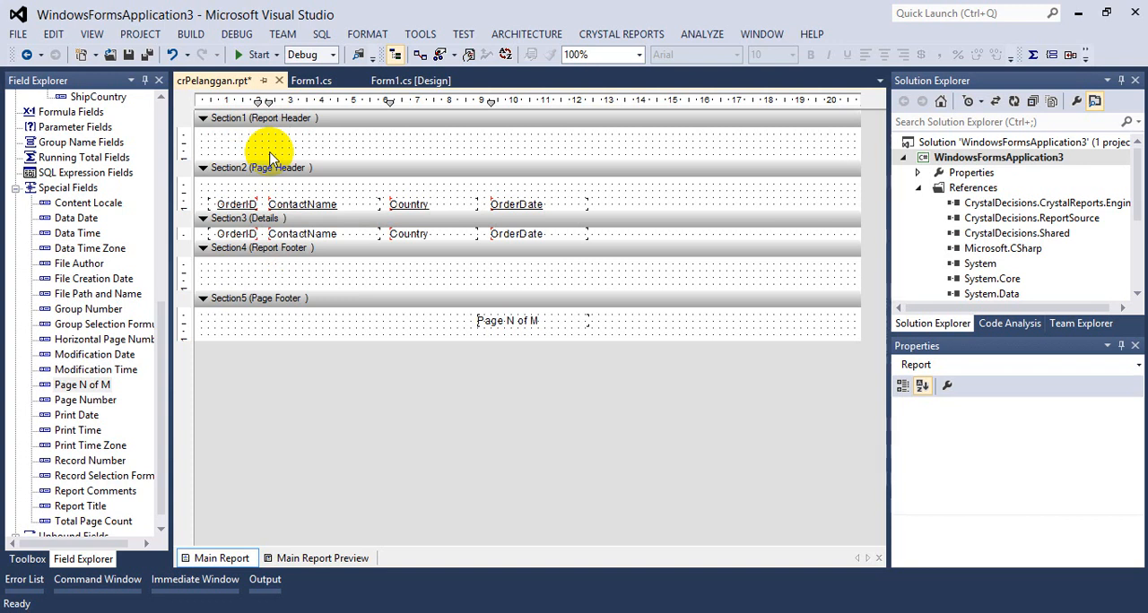
{"action": "left_click", "coordinate": [325, 559]}
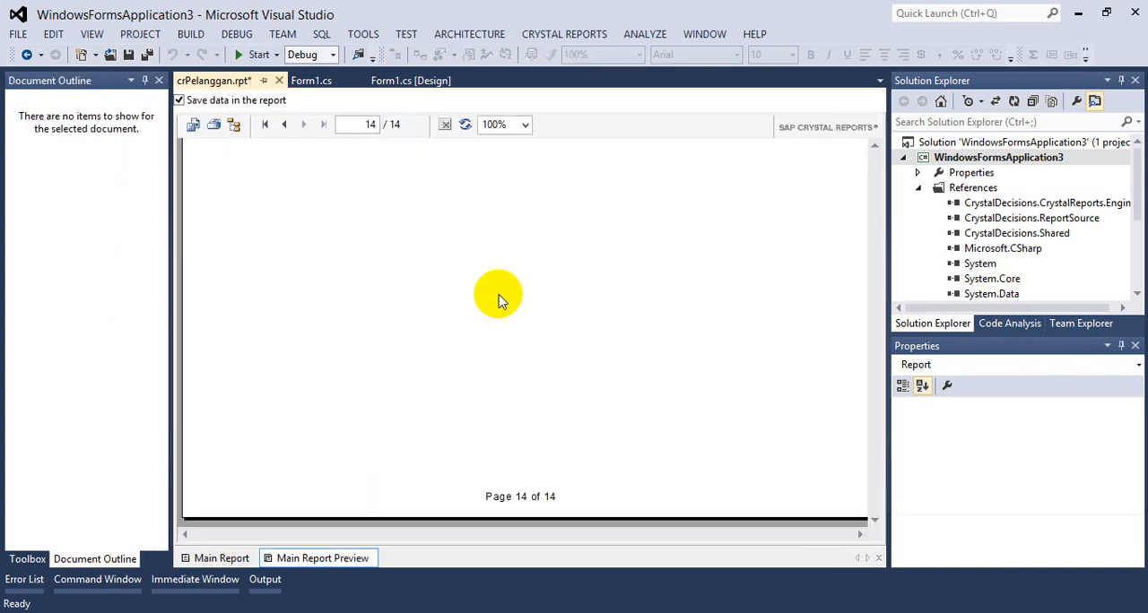
{"action": "left_click", "coordinate": [265, 126]}
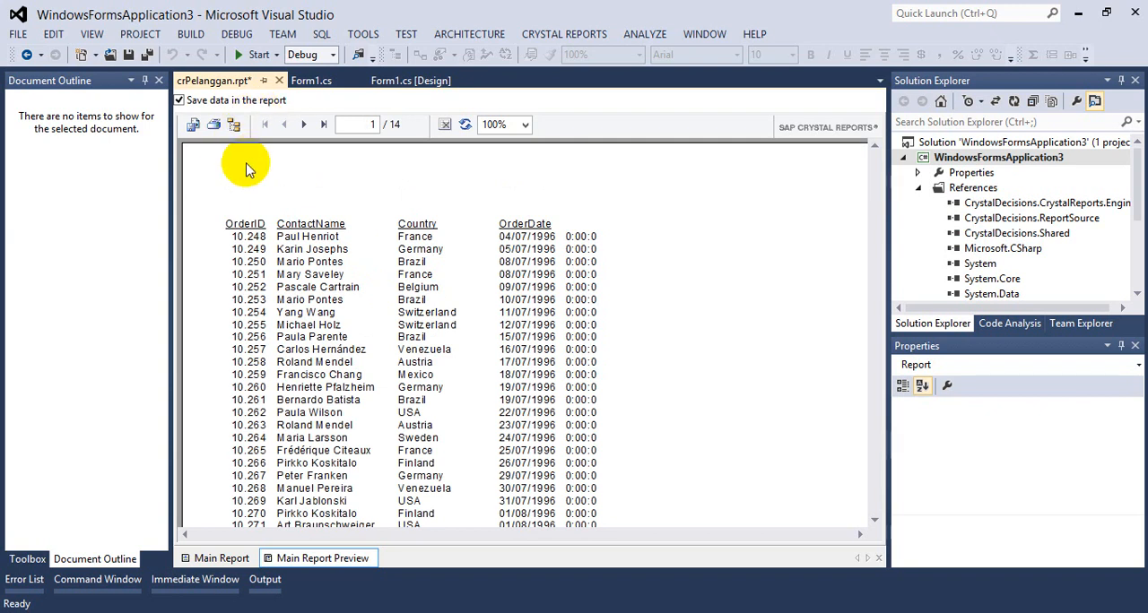
{"action": "left_click", "coordinate": [210, 556]}
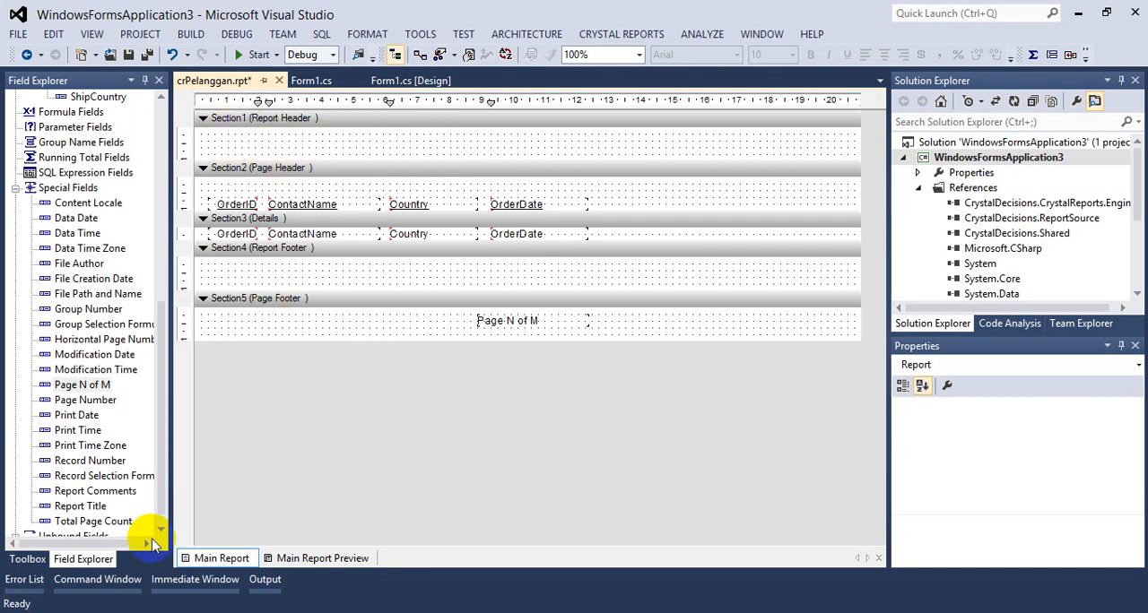
- Add a text object reading LAPORAN PELANGGAN to the Report Header section and widen it to roughly the start of the OrderDate column
{"action": "left_click", "coordinate": [26, 559]}
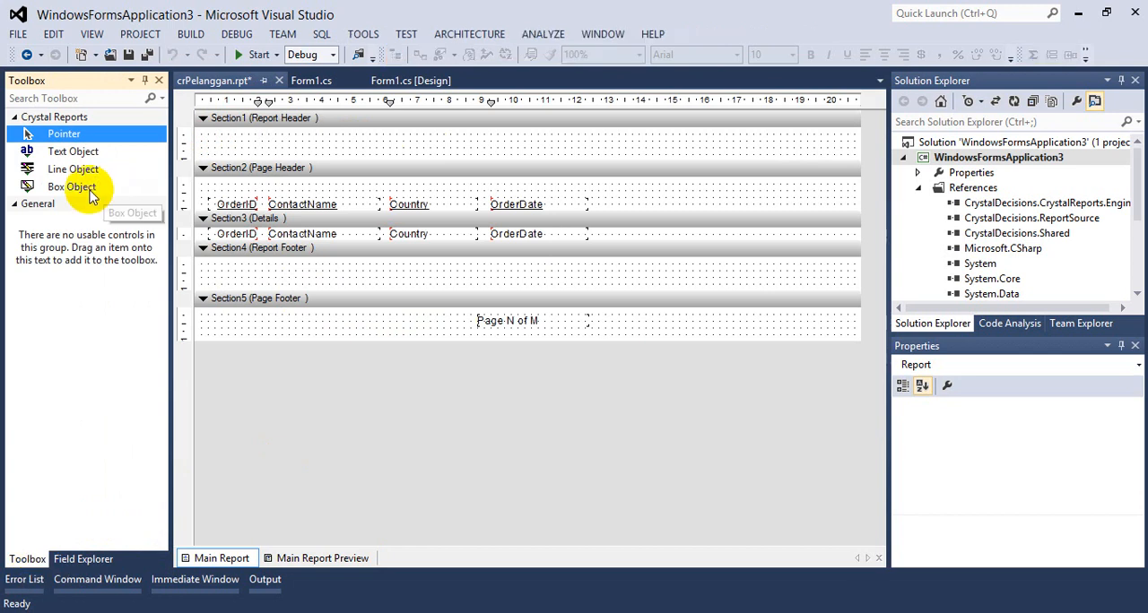
{"action": "left_click_drag", "start_coordinate": [65, 163], "coordinate": [235, 141]}
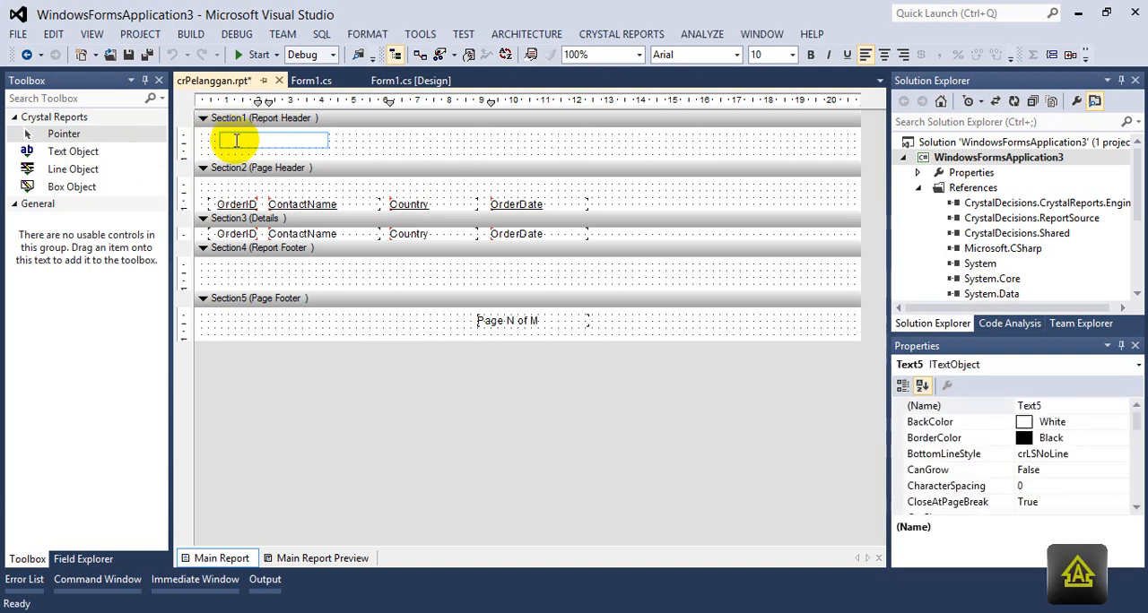
{"action": "type", "text": "LAPORAN PELANGGAN"}
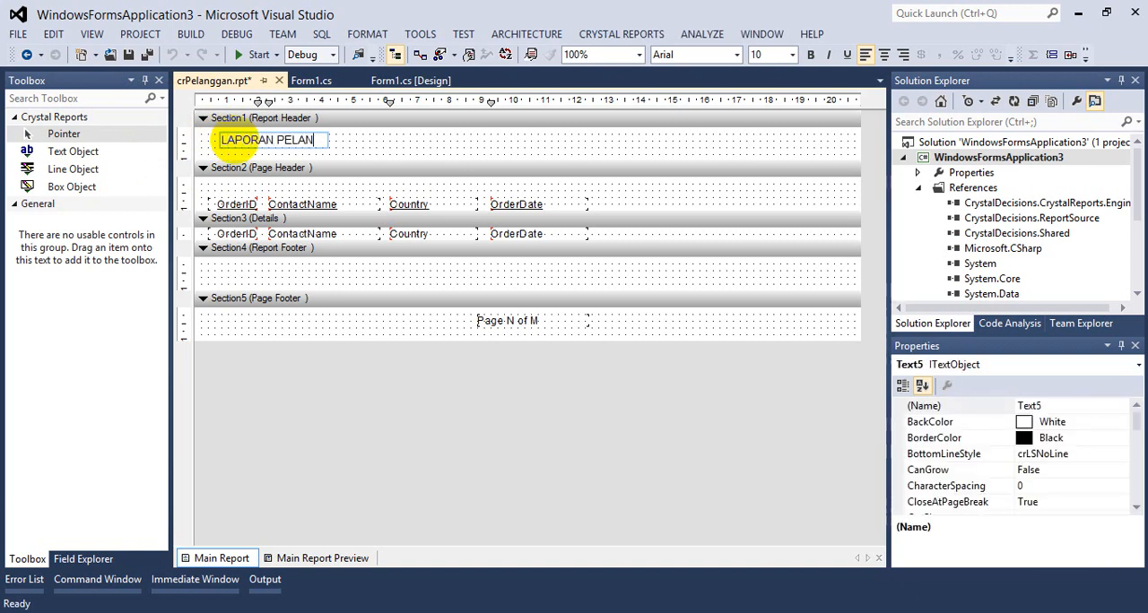
{"action": "left_click", "coordinate": [367, 134]}
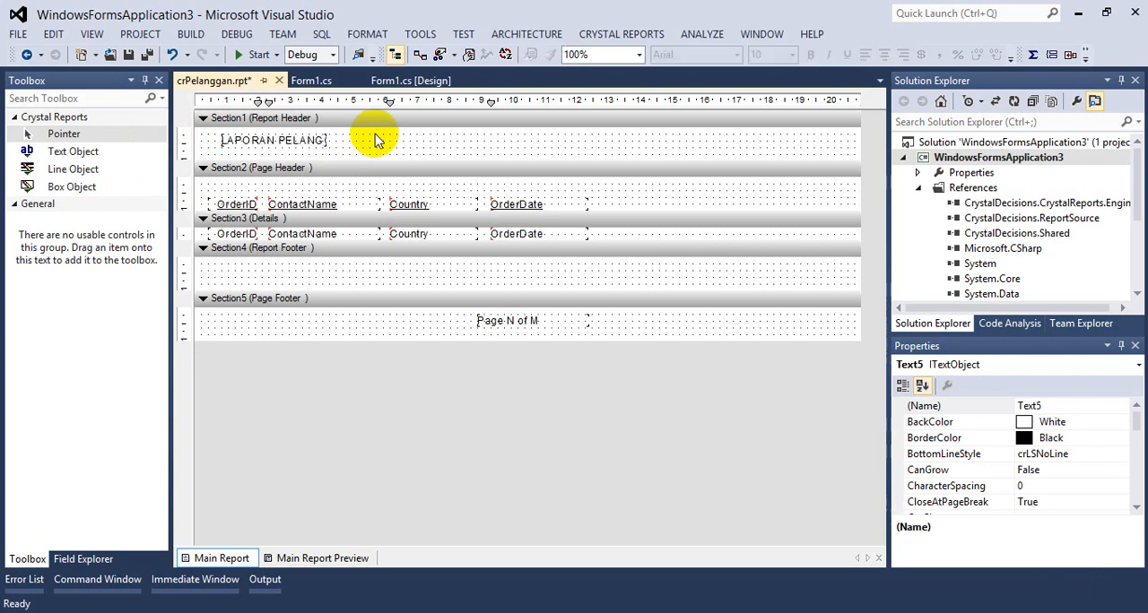
{"action": "left_click", "coordinate": [266, 142]}
{"action": "left_click_drag", "start_coordinate": [326, 141], "coordinate": [485, 143]}
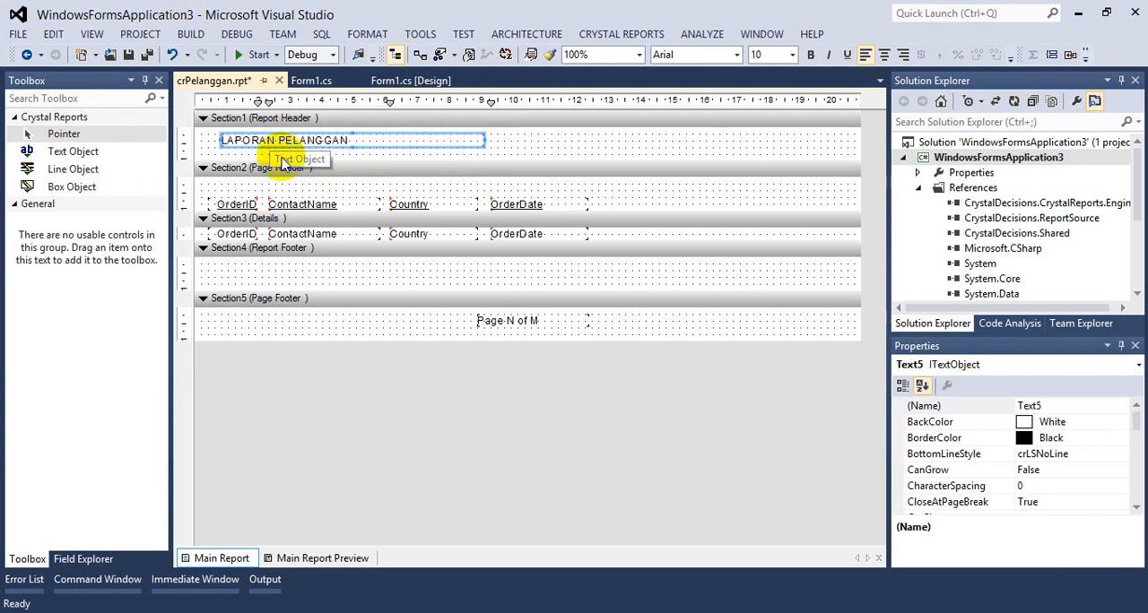
- Format the LAPORAN PELANGGAN title's font as Bold, size 24
{"action": "right_click", "coordinate": [283, 140]}
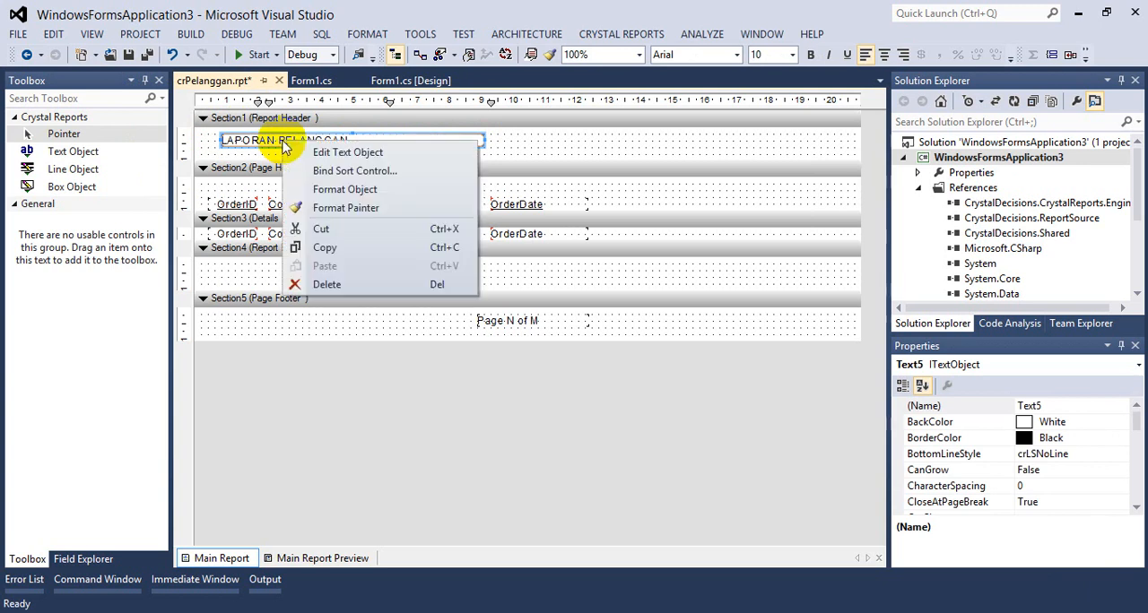
{"action": "left_click", "coordinate": [345, 189]}
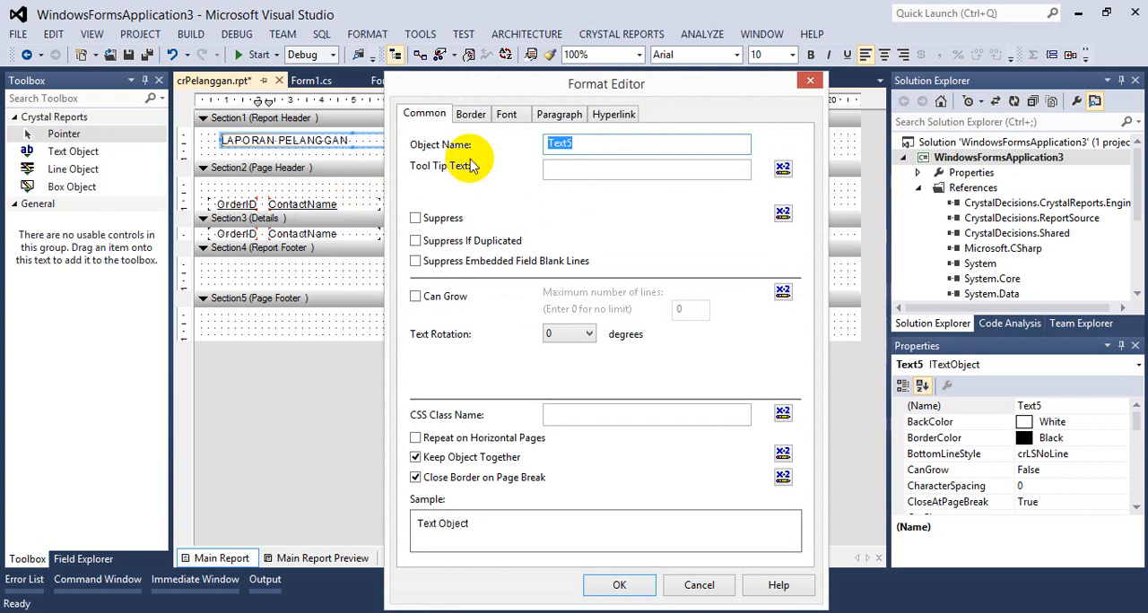
{"action": "left_click", "coordinate": [506, 119]}
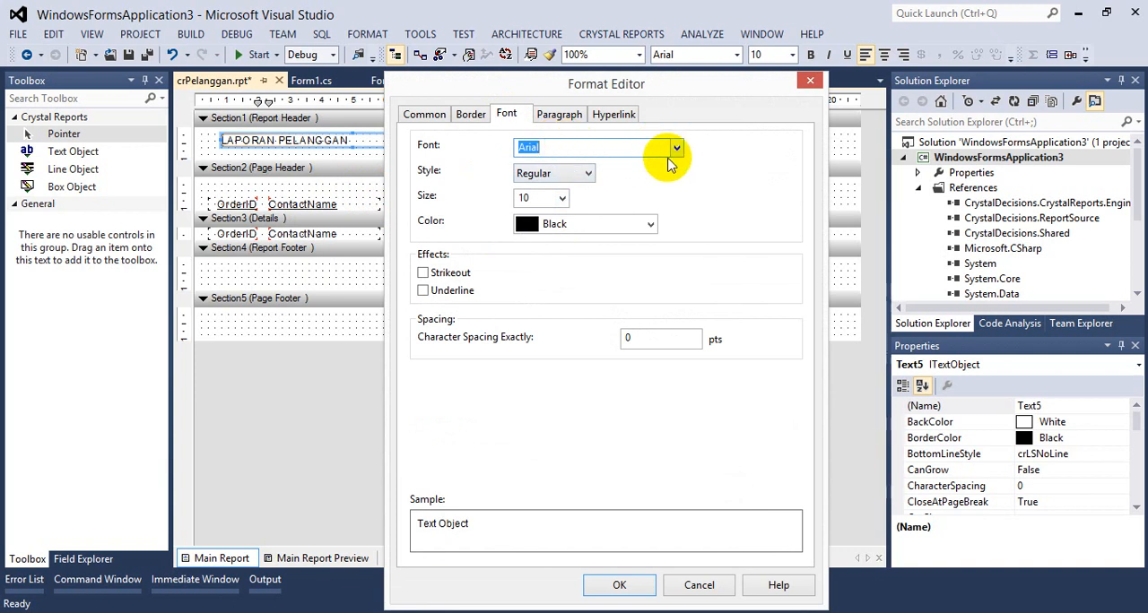
{"action": "left_click", "coordinate": [562, 198]}
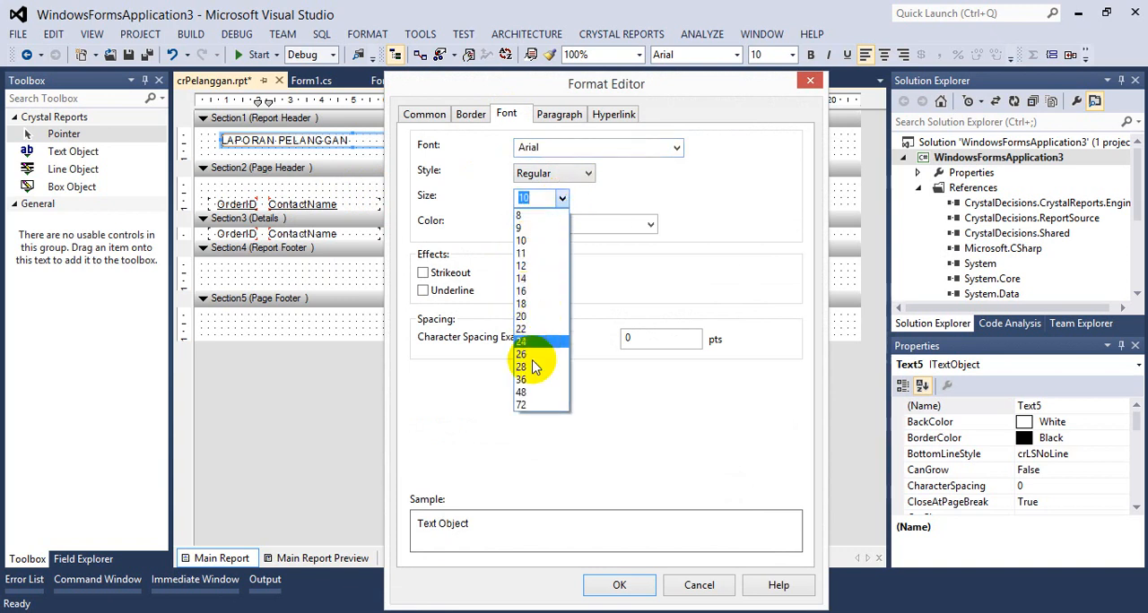
{"action": "left_click", "coordinate": [532, 341]}
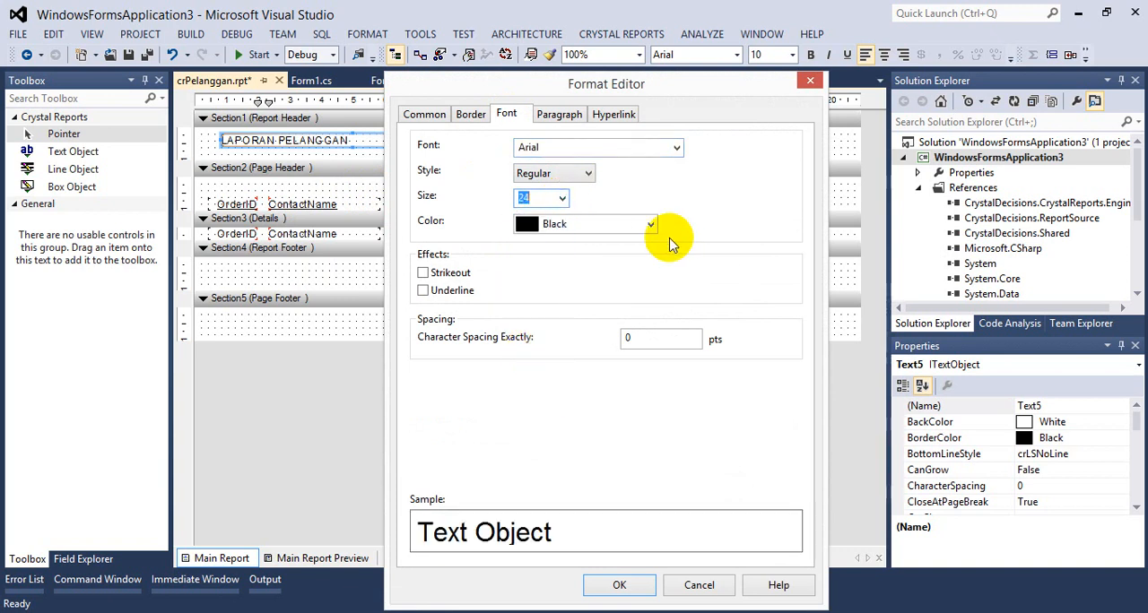
{"action": "left_click", "coordinate": [585, 173]}
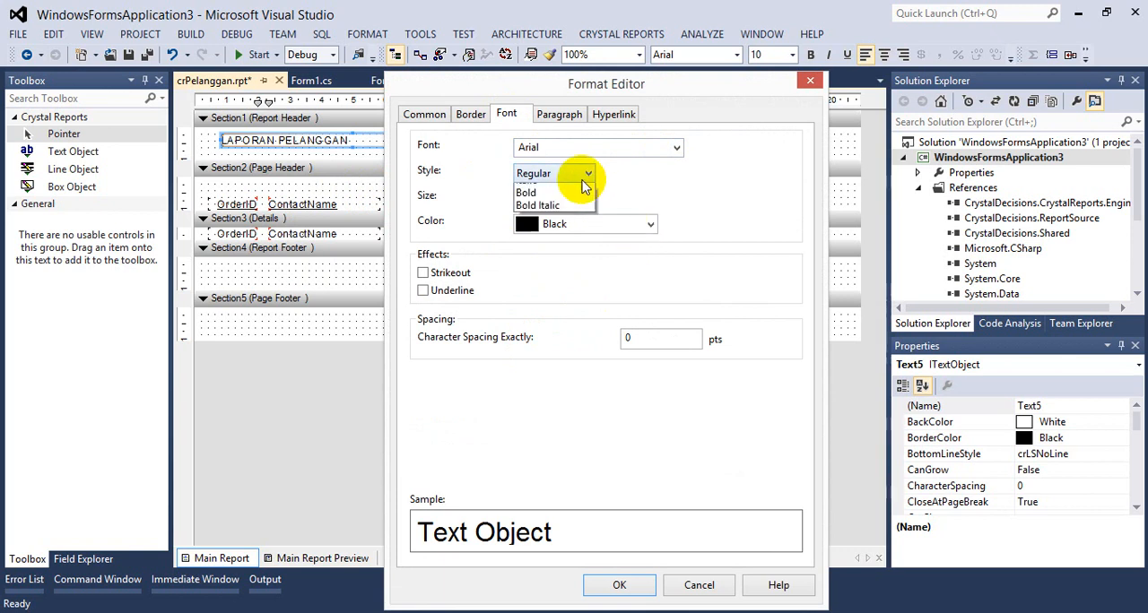
{"action": "left_click", "coordinate": [543, 217]}
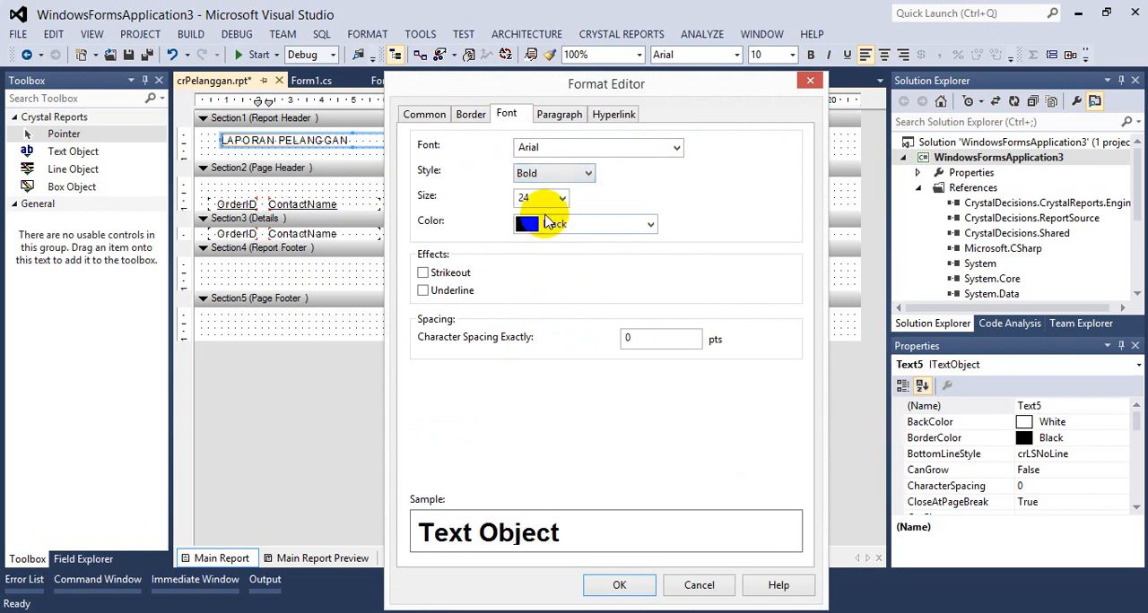
{"action": "left_click", "coordinate": [619, 584]}
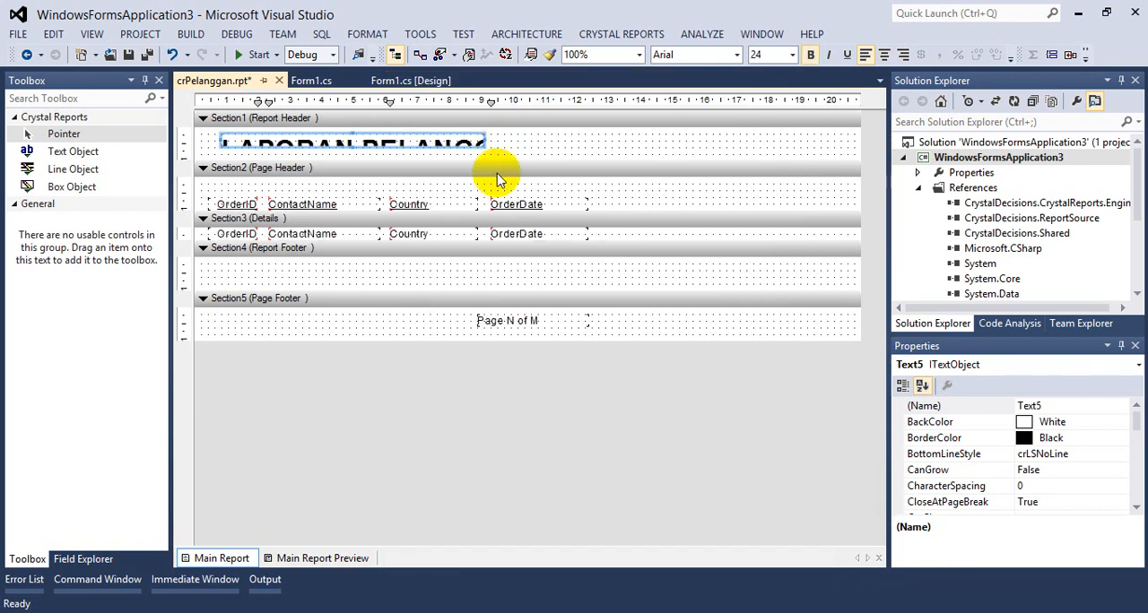
- Heighten the Report Header section, then move and resize the title box to fit the enlarged text and reach the OrderDate column's right edge
{"action": "left_click_drag", "start_coordinate": [520, 162], "coordinate": [520, 244]}
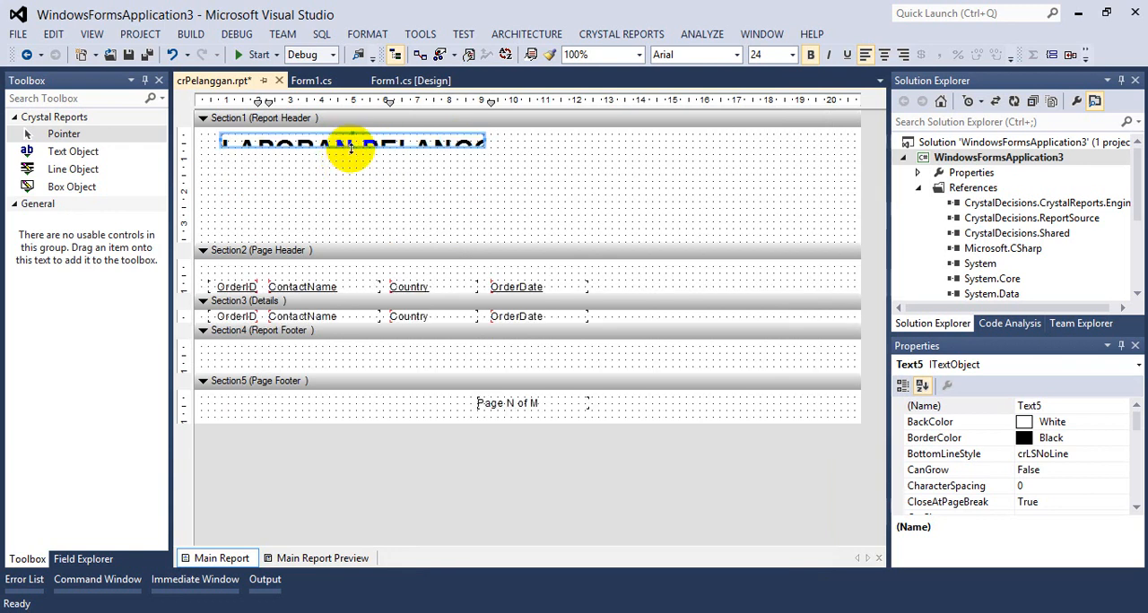
{"action": "left_click_drag", "start_coordinate": [351, 148], "coordinate": [313, 176]}
{"action": "left_click_drag", "start_coordinate": [465, 170], "coordinate": [585, 172]}
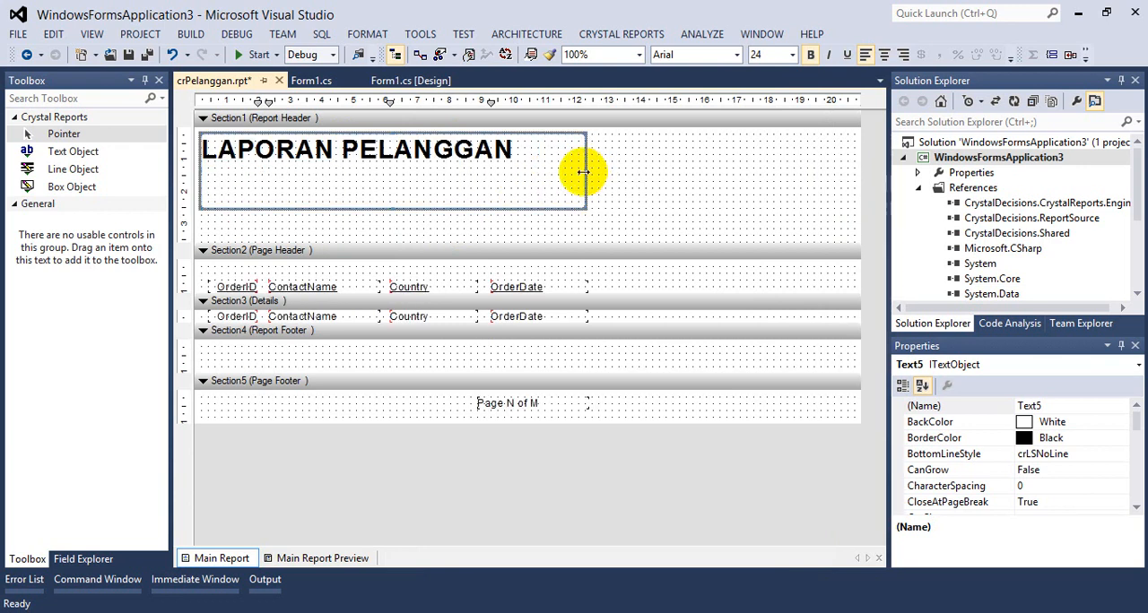
{"action": "left_click_drag", "start_coordinate": [391, 210], "coordinate": [397, 161]}
{"action": "left_click", "coordinate": [414, 215]}
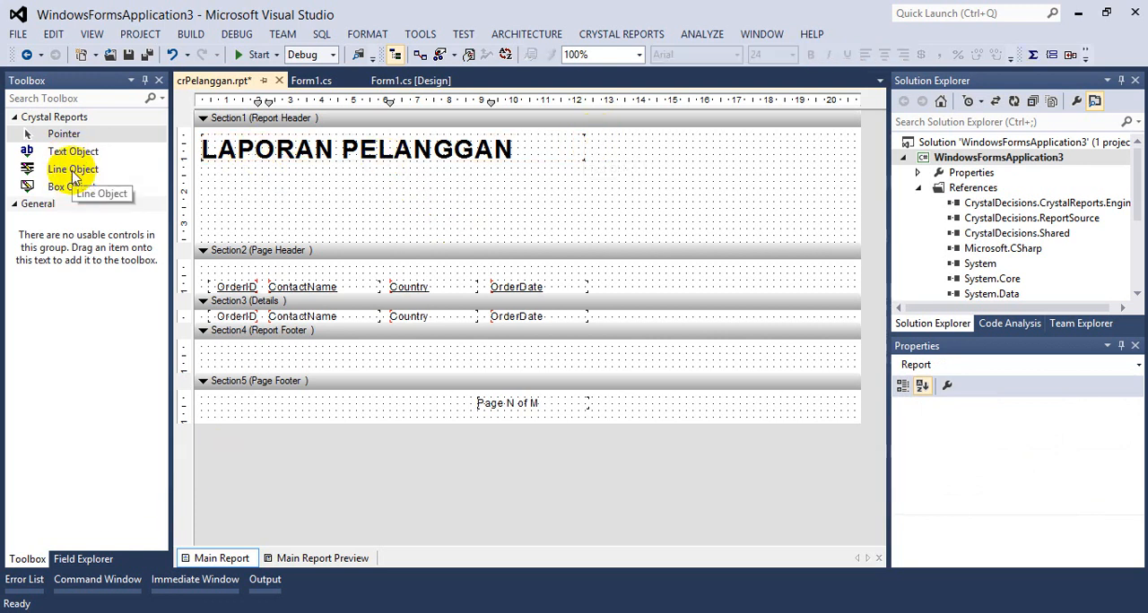
- Draw a horizontal line directly under the title across its full width, and shrink the Report Header section to end just below the line
{"action": "left_click", "coordinate": [71, 174]}
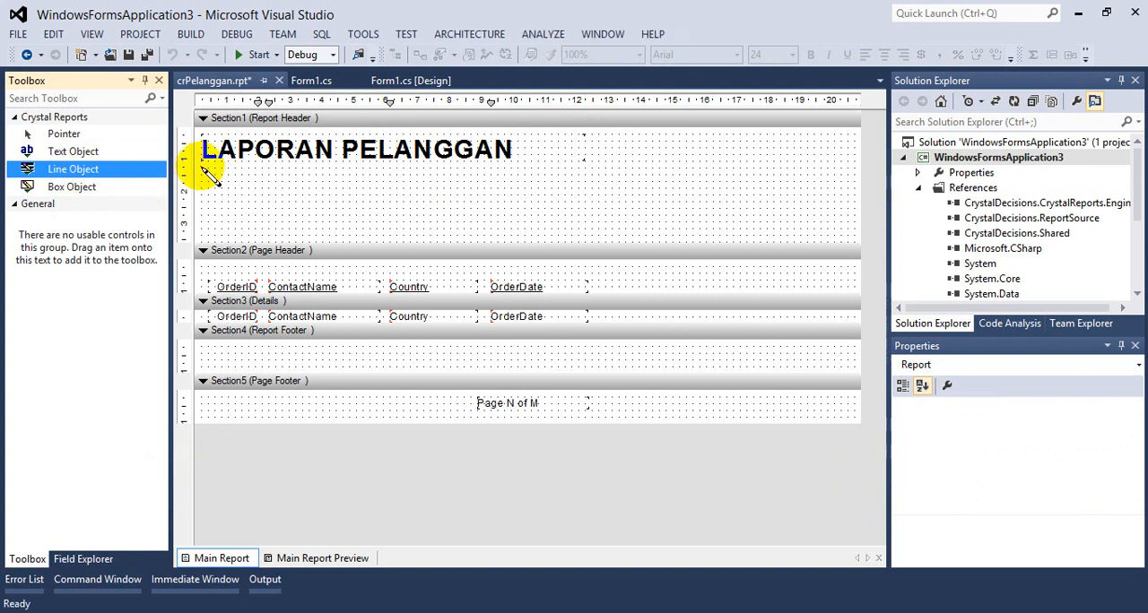
{"action": "left_click_drag", "start_coordinate": [199, 161], "coordinate": [586, 161]}
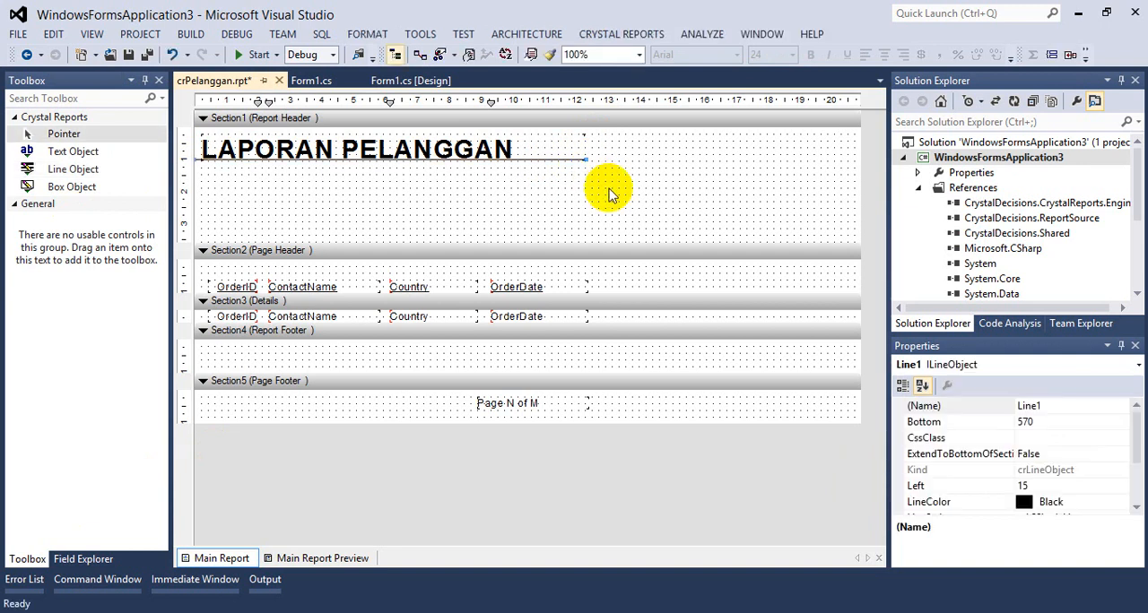
{"action": "left_click", "coordinate": [36, 136]}
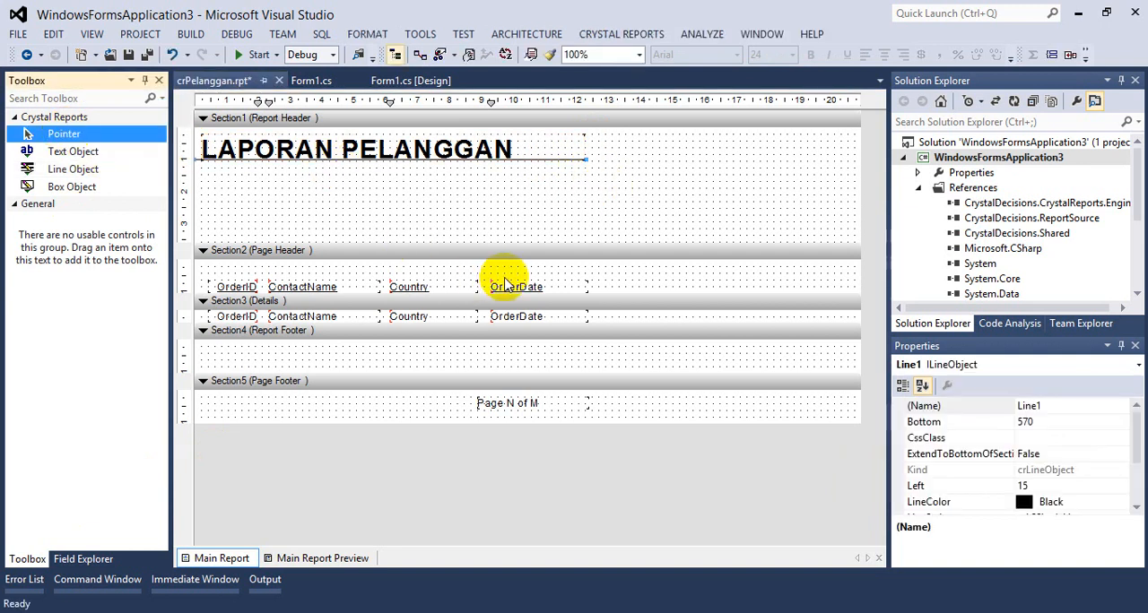
{"action": "left_click", "coordinate": [520, 215]}
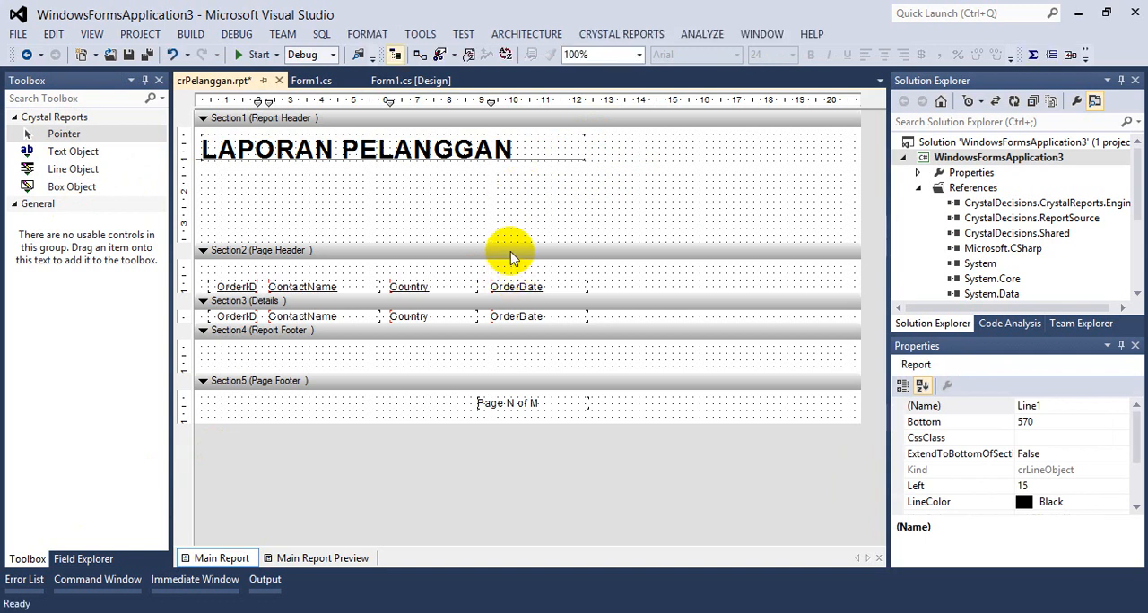
{"action": "left_click_drag", "start_coordinate": [507, 244], "coordinate": [511, 178]}
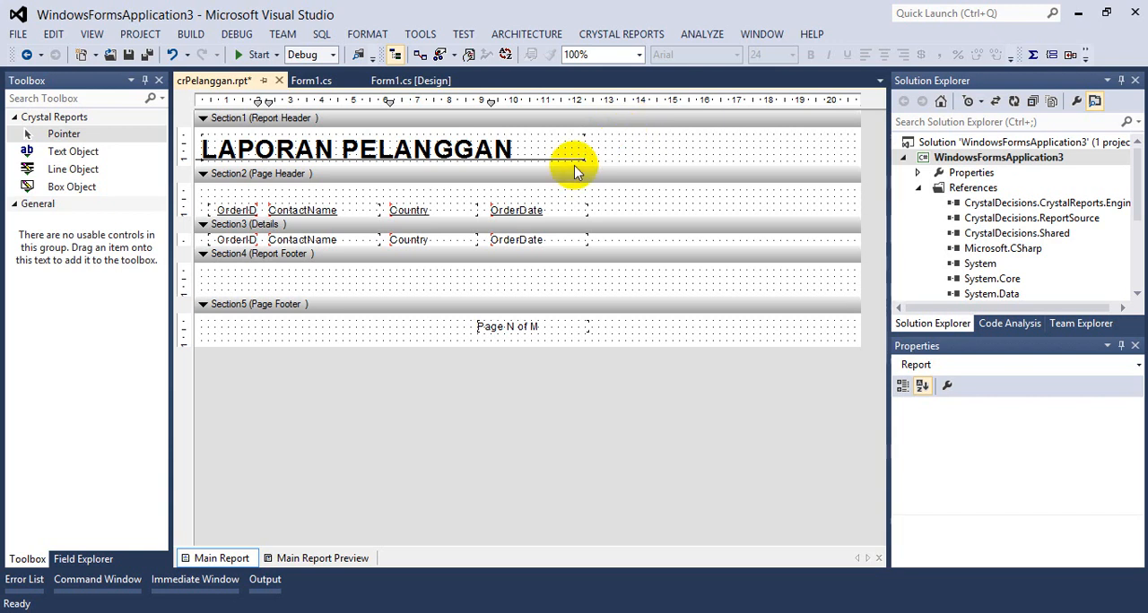
{"action": "left_click", "coordinate": [82, 558]}
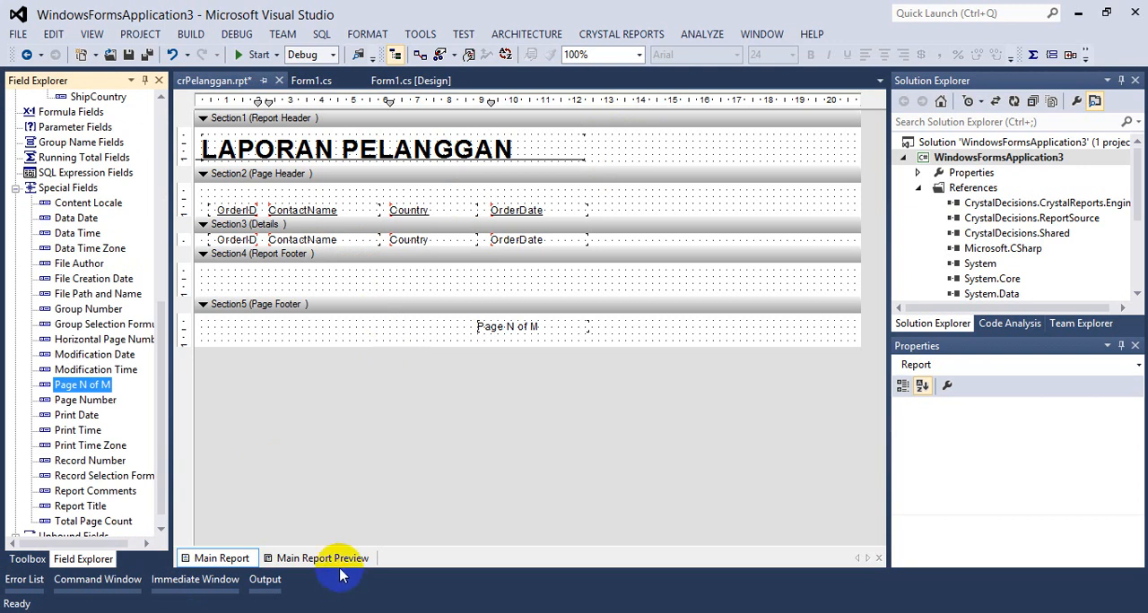
- Preview the report, page through it up to the last page, and return to the report design
{"action": "left_click", "coordinate": [309, 557]}
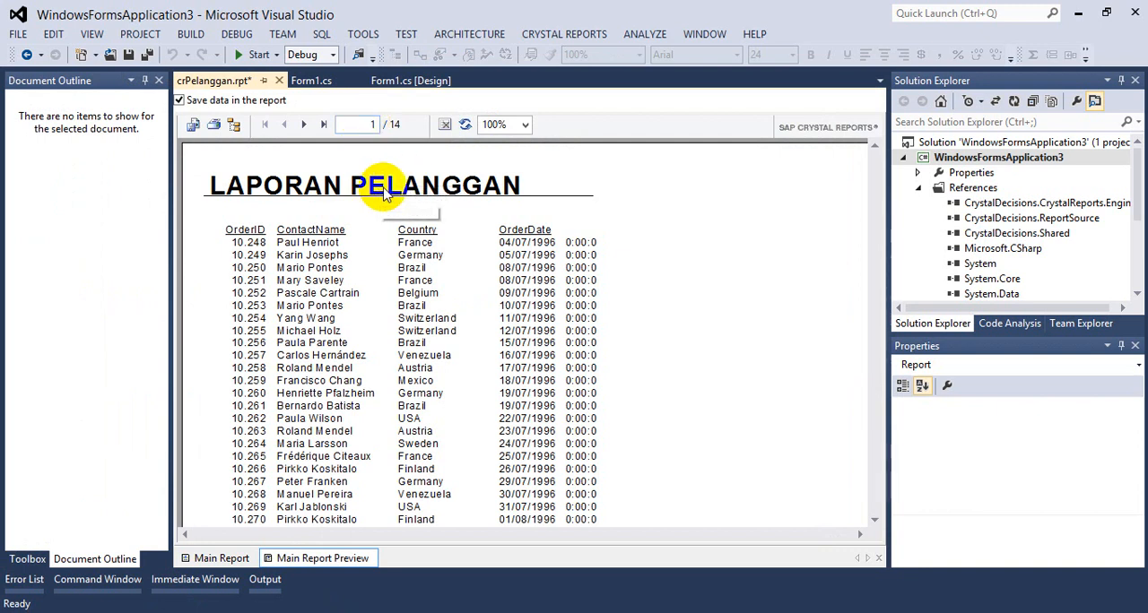
{"action": "left_click", "coordinate": [303, 124]}
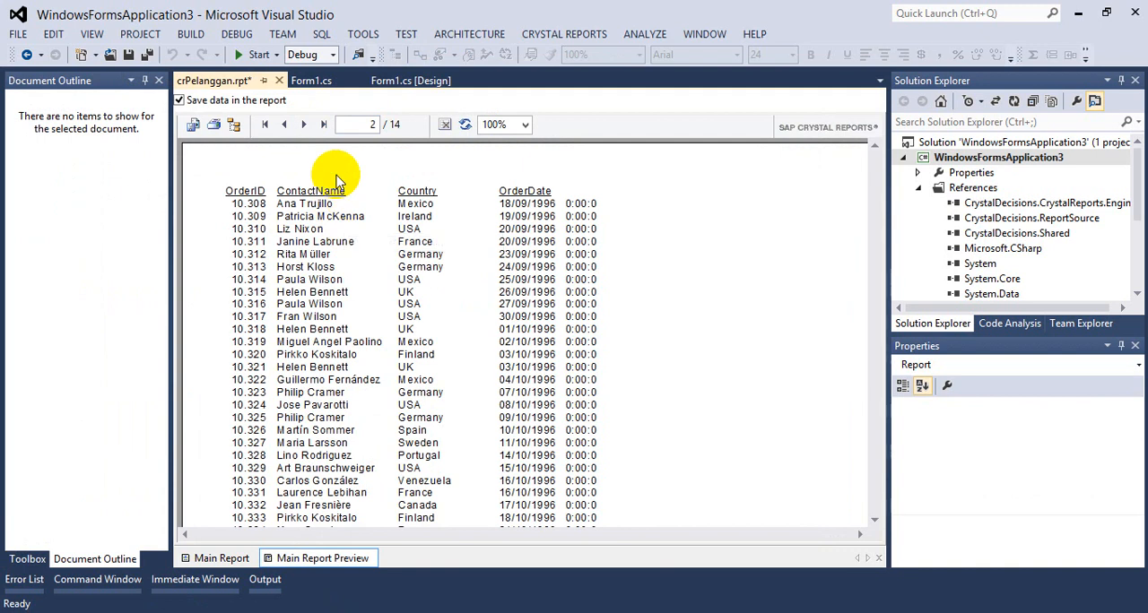
{"action": "left_click", "coordinate": [303, 124]}
{"action": "left_click", "coordinate": [303, 124]}
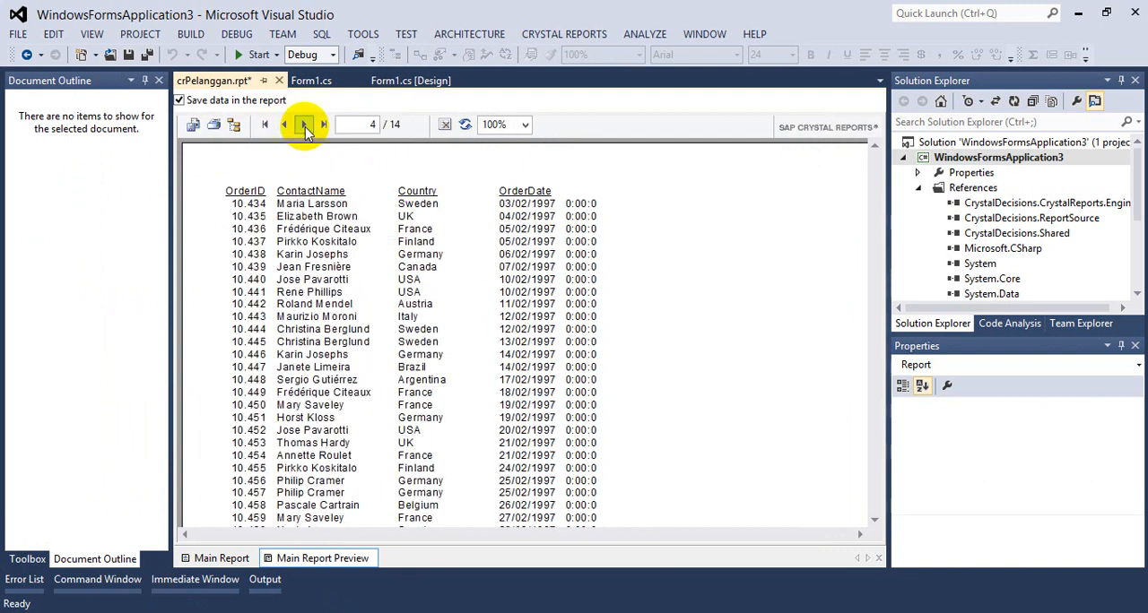
{"action": "left_click", "coordinate": [303, 124]}
{"action": "left_click", "coordinate": [324, 124]}
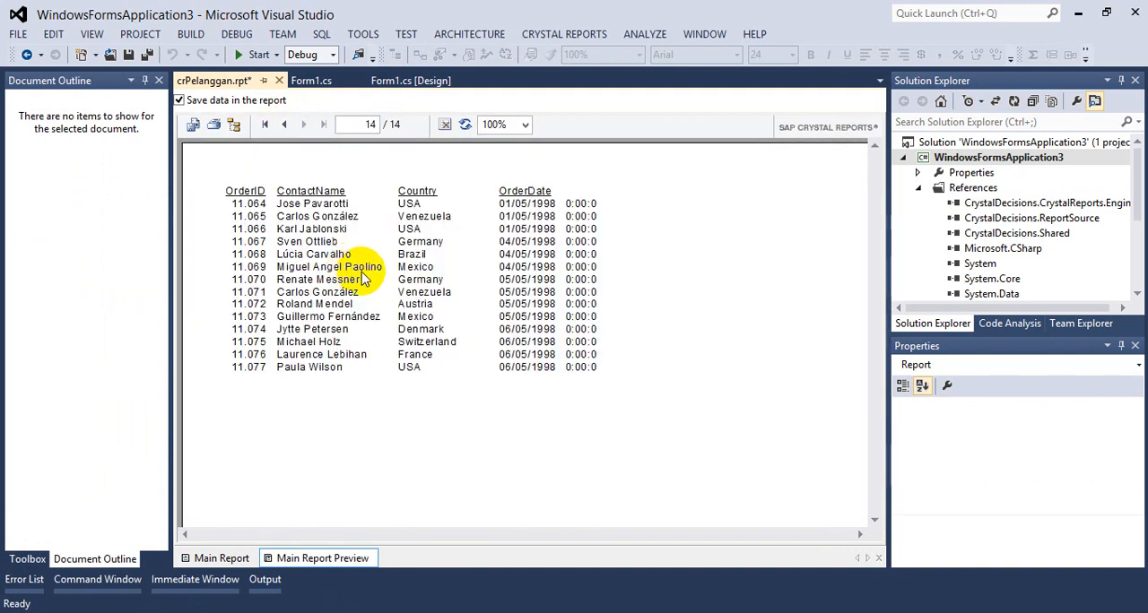
{"action": "left_click", "coordinate": [190, 555]}
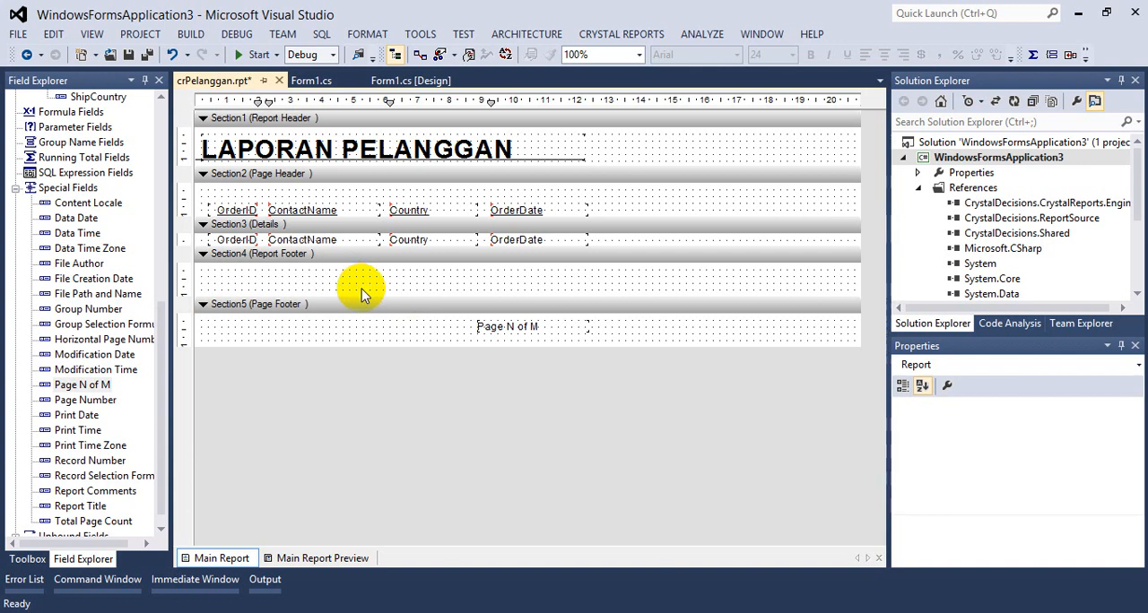
- Add a text object reading "Medan," to the Report Footer section and shrink its box to fit the text
{"action": "left_click", "coordinate": [25, 559]}
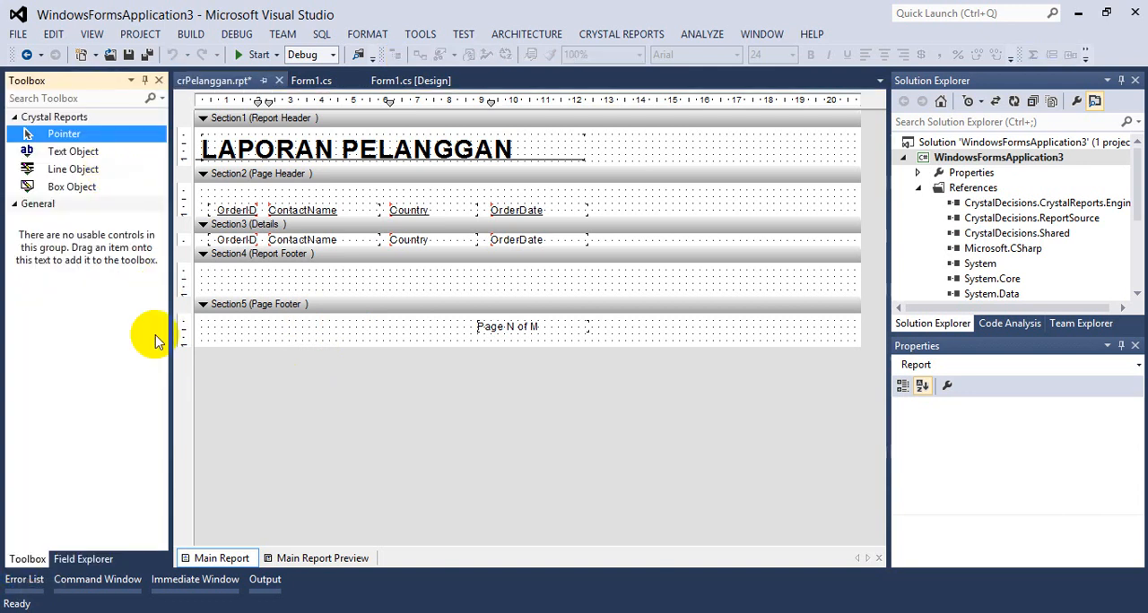
{"action": "left_click_drag", "start_coordinate": [62, 154], "coordinate": [378, 277]}
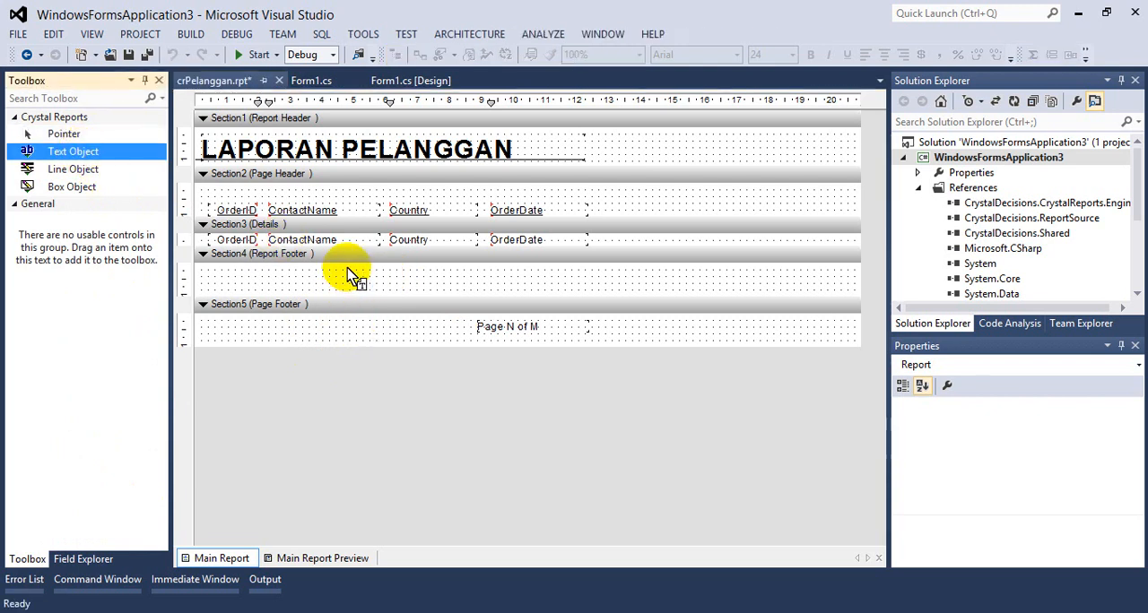
{"action": "left_click", "coordinate": [377, 278]}
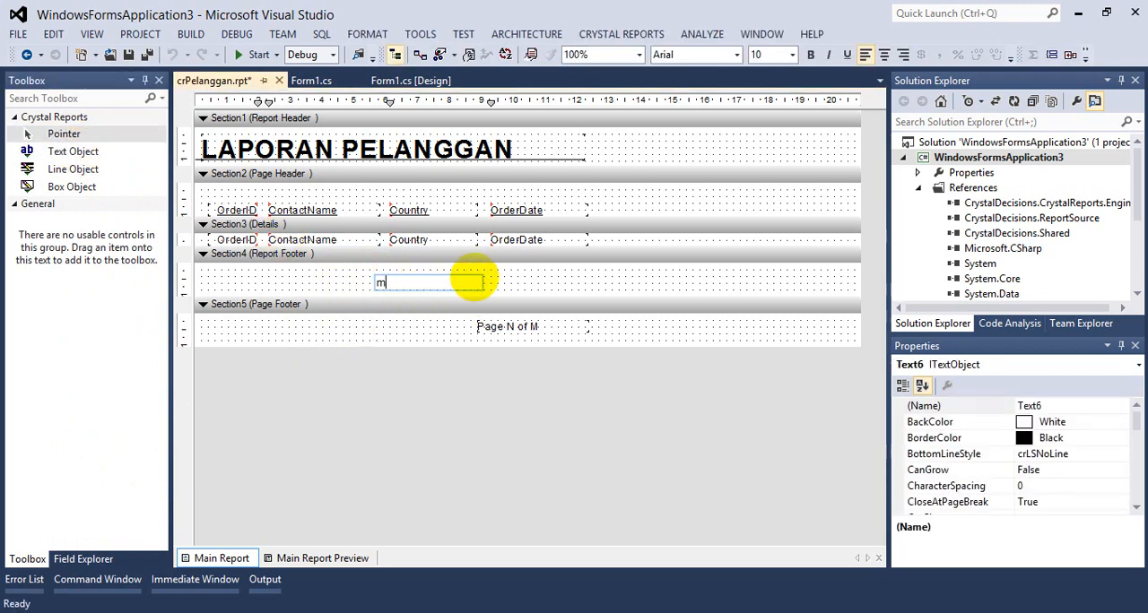
{"action": "key", "text": "BackSpace"}
{"action": "left_click", "coordinate": [371, 309]}
{"action": "left_click", "coordinate": [386, 283]}
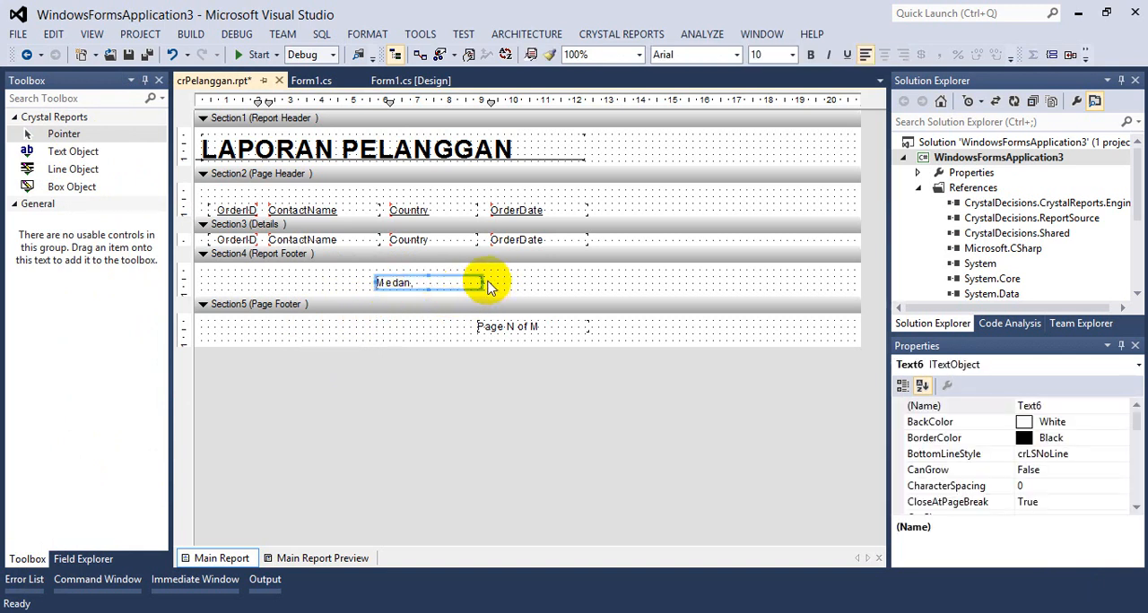
{"action": "left_click_drag", "start_coordinate": [483, 281], "coordinate": [397, 281]}
{"action": "left_click", "coordinate": [442, 294]}
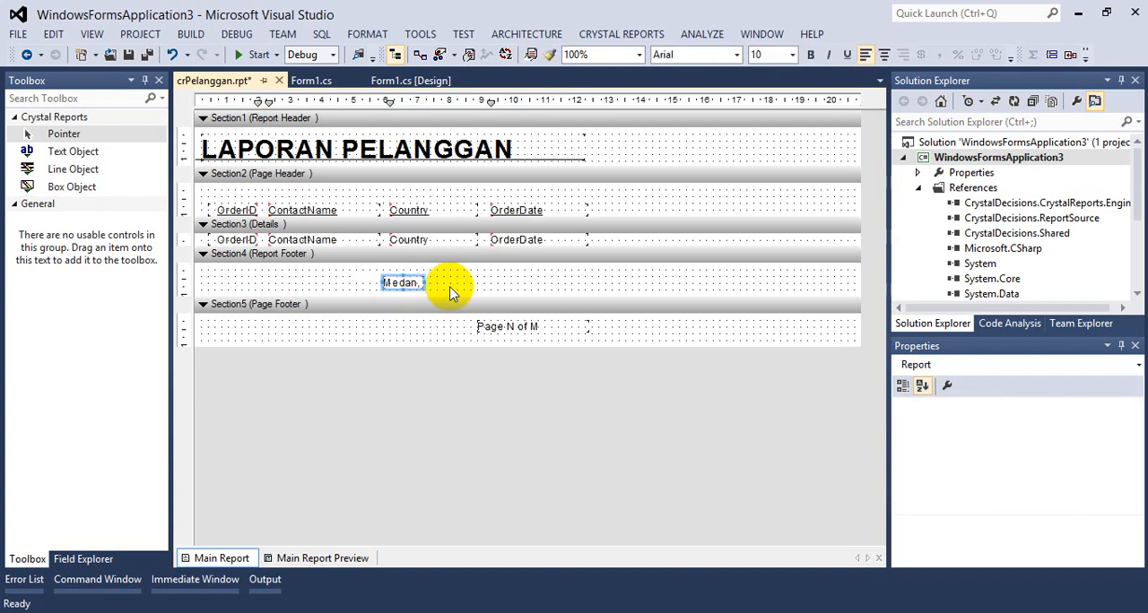
- Place the Print Date special field in the Report Footer, beside the "Medan," text and under the OrderDate column
{"action": "left_click", "coordinate": [83, 559]}
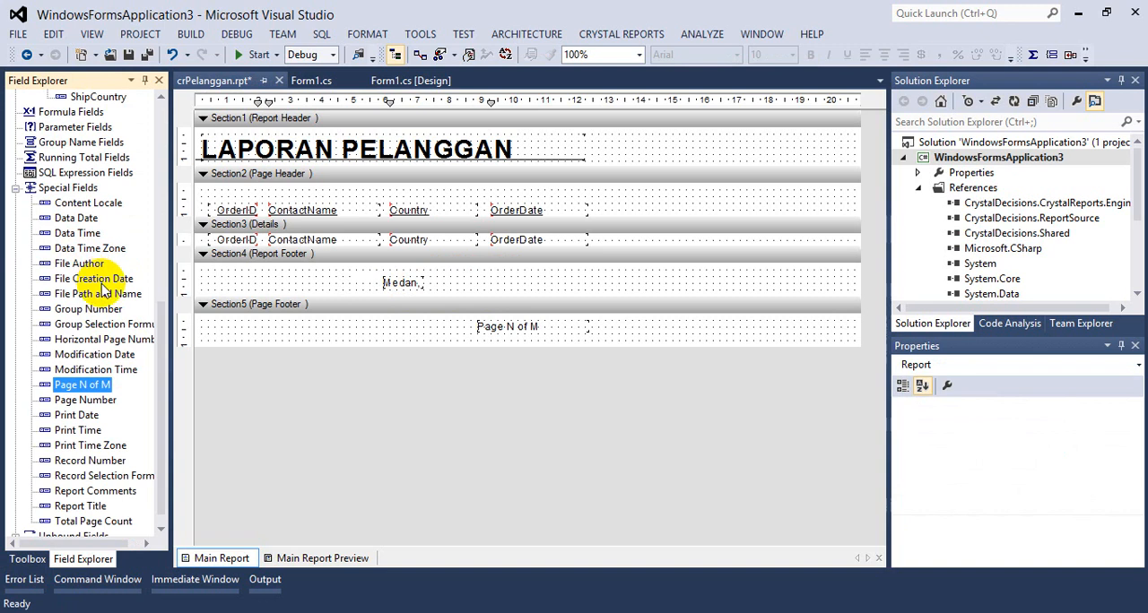
{"action": "left_click", "coordinate": [78, 416]}
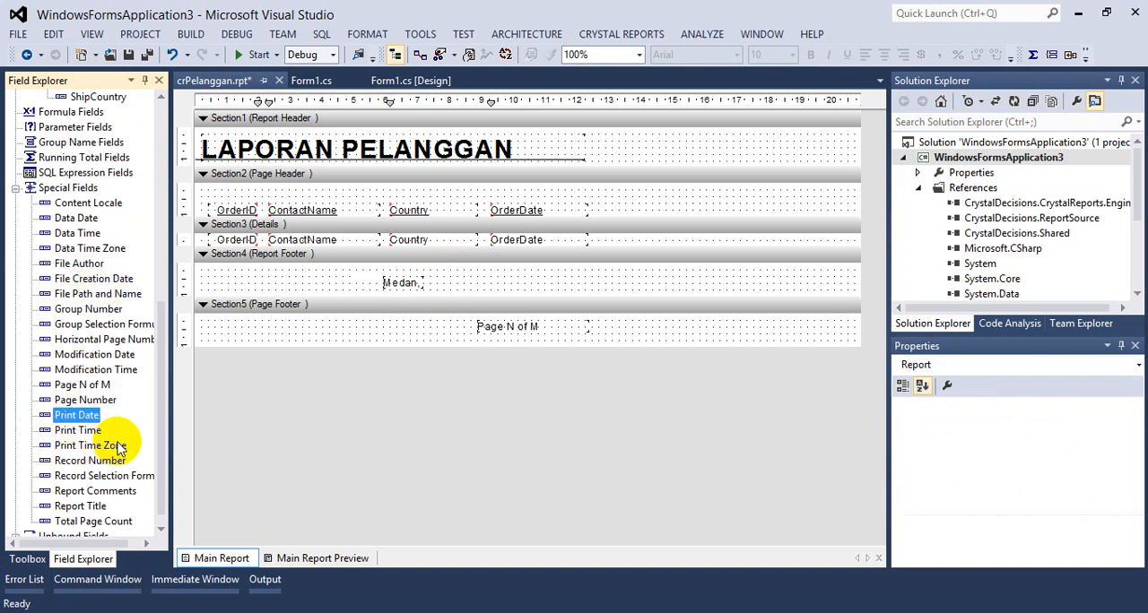
{"action": "left_click_drag", "start_coordinate": [70, 419], "coordinate": [490, 286]}
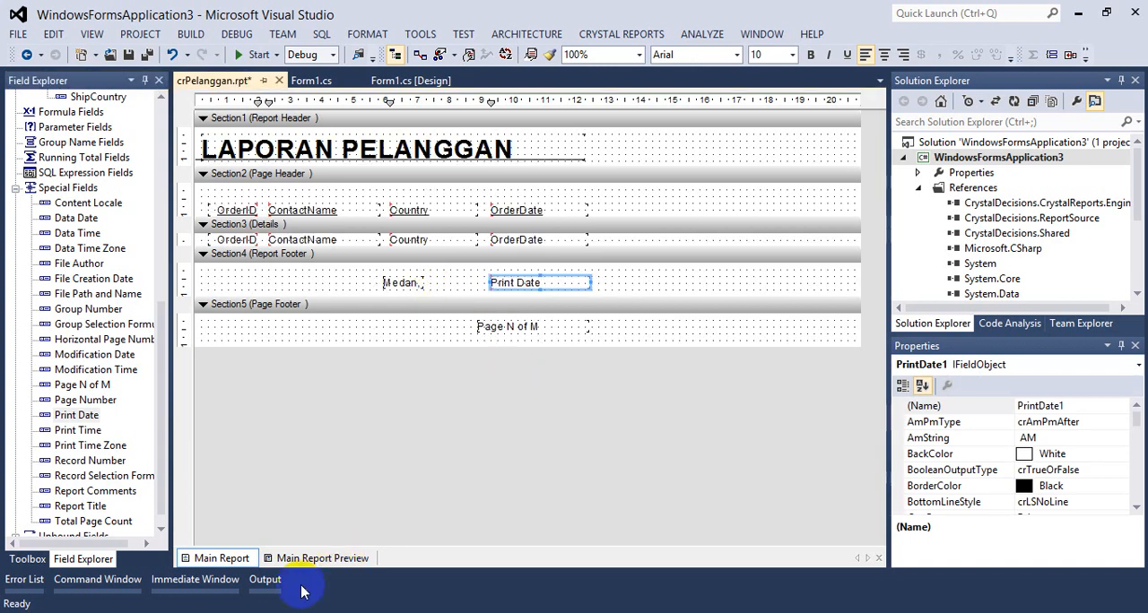
- Preview the report from the first page to the last, examining the page footers and the spacing of the "Medan," and date line
{"action": "left_click", "coordinate": [289, 560]}
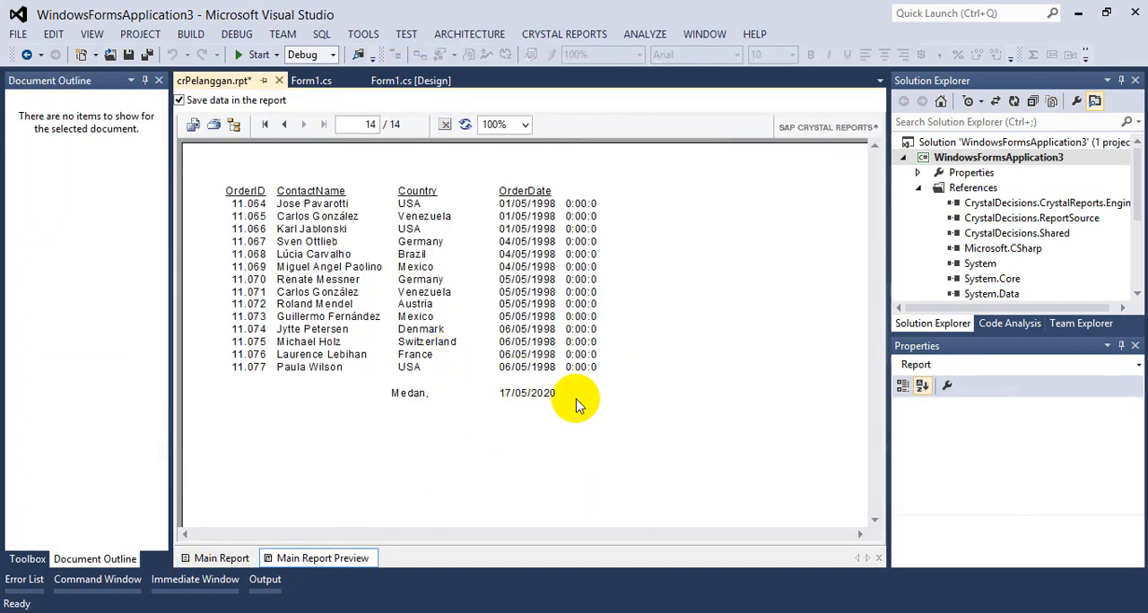
{"action": "left_click", "coordinate": [265, 124]}
{"action": "scroll", "coordinate": [471, 300], "scroll_direction": "down", "scroll_amount": 5}
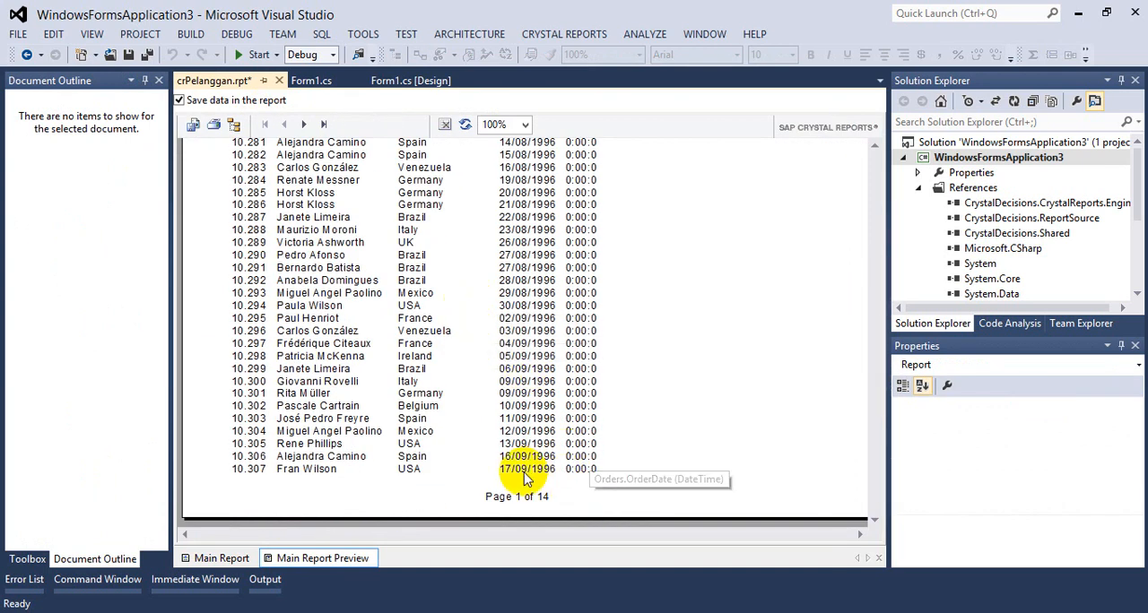
{"action": "left_click", "coordinate": [303, 123]}
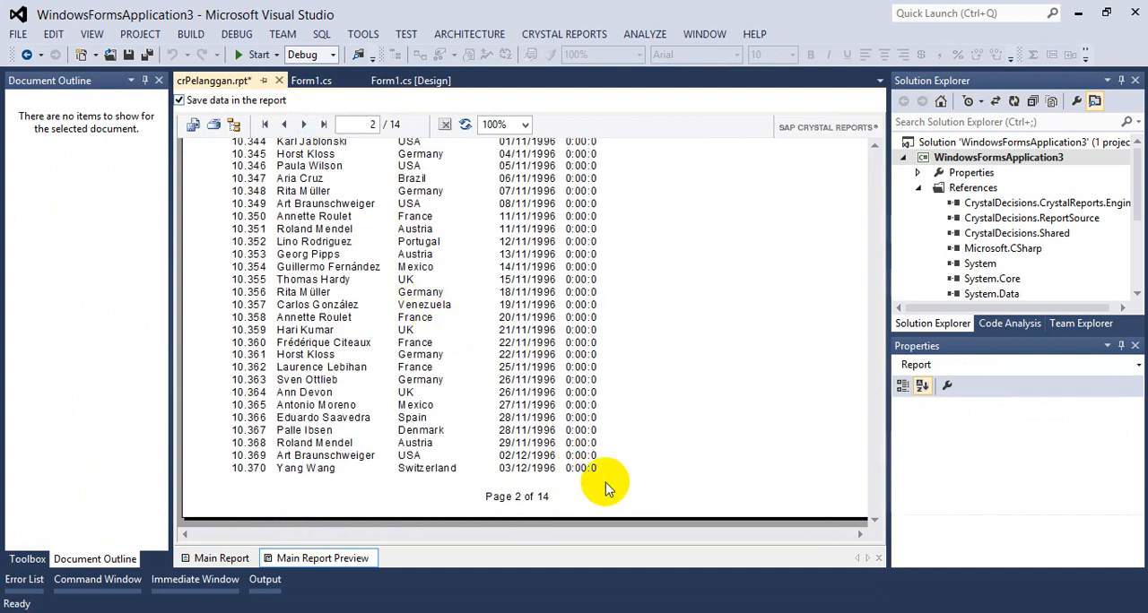
{"action": "left_click", "coordinate": [303, 123]}
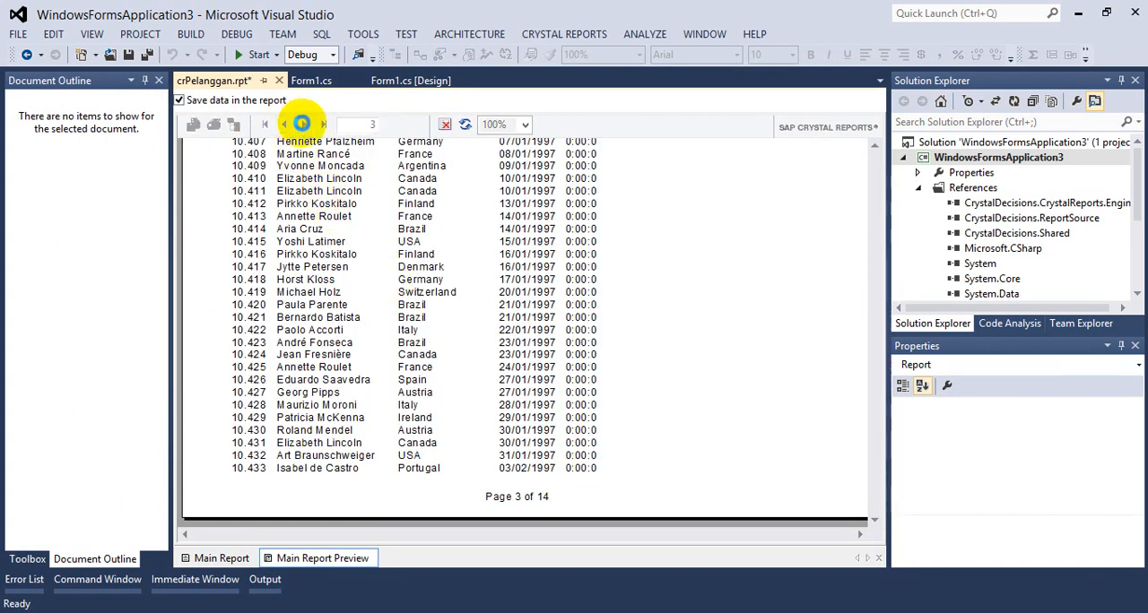
{"action": "left_click", "coordinate": [303, 124]}
{"action": "left_click", "coordinate": [323, 123]}
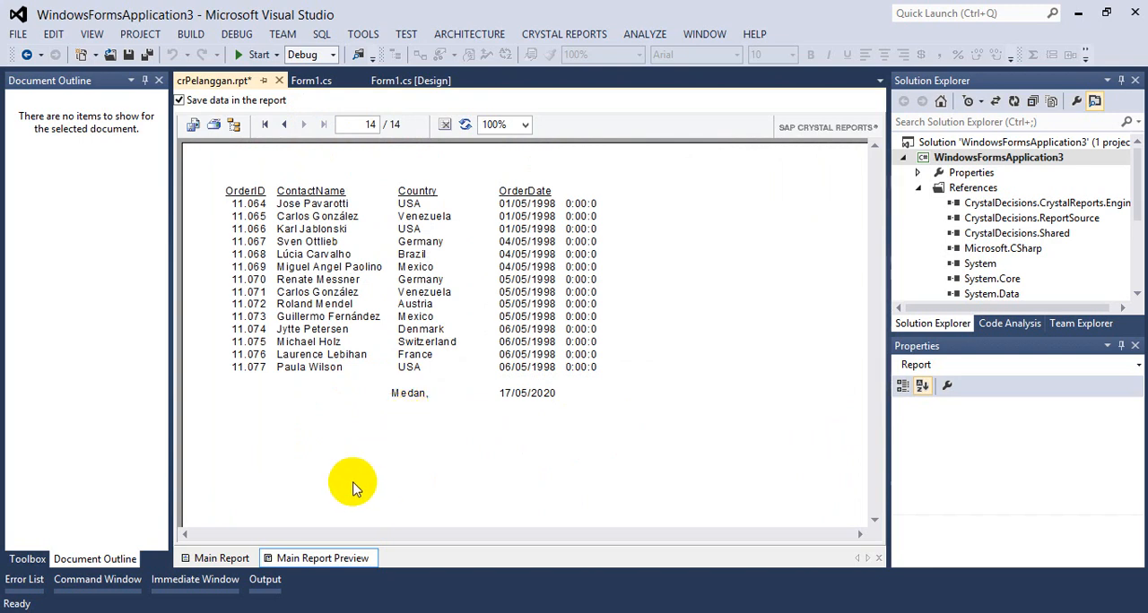
{"action": "left_click", "coordinate": [224, 558]}
{"action": "left_click", "coordinate": [446, 291]}
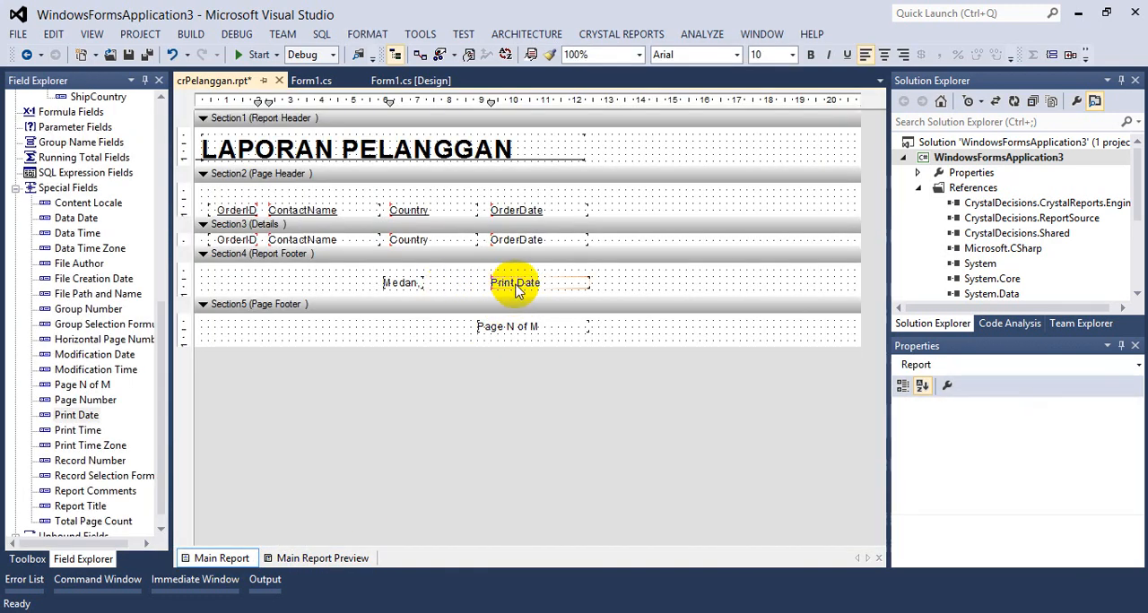
{"action": "left_click", "coordinate": [328, 555]}
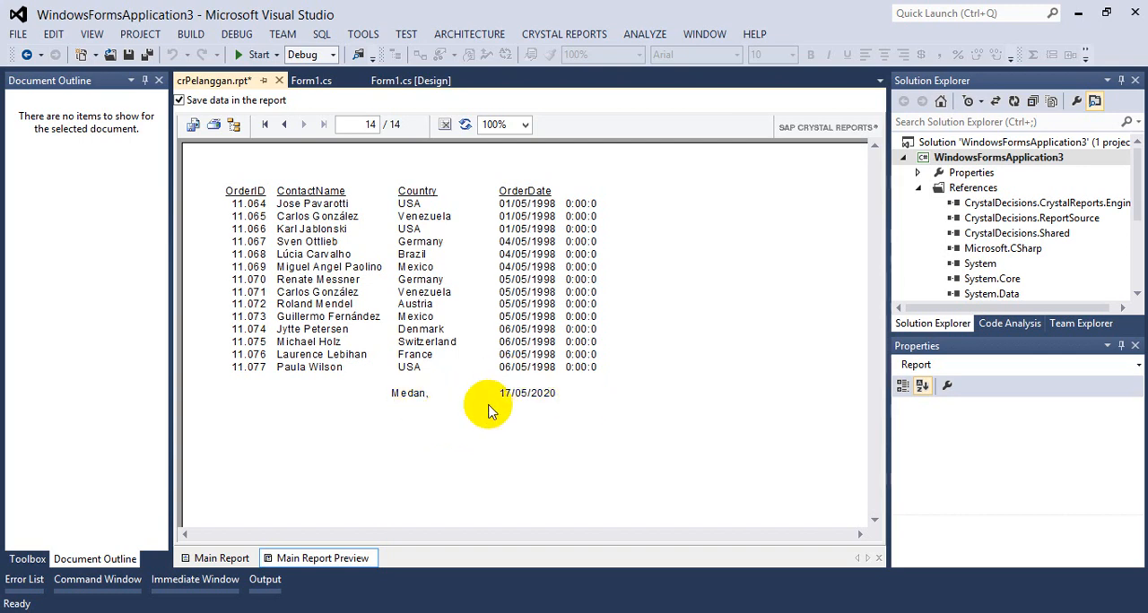
- Delete both the "Medan," text object and the separate Print Date field from the Report Footer
{"action": "left_click", "coordinate": [208, 557]}
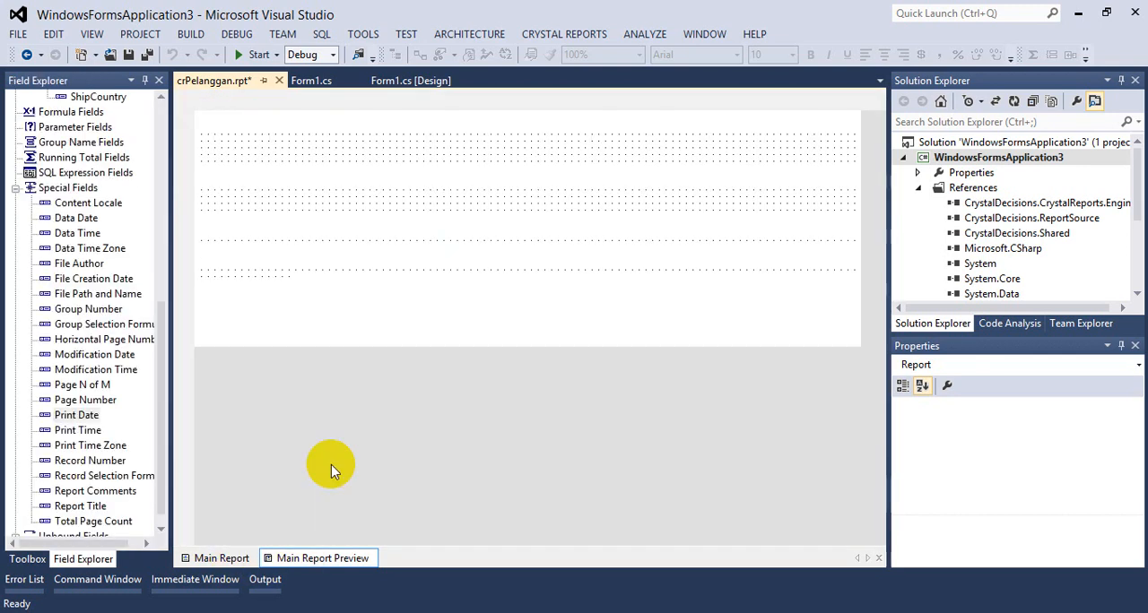
{"action": "left_click_drag", "start_coordinate": [364, 272], "coordinate": [633, 296]}
{"action": "key", "text": "Delete"}
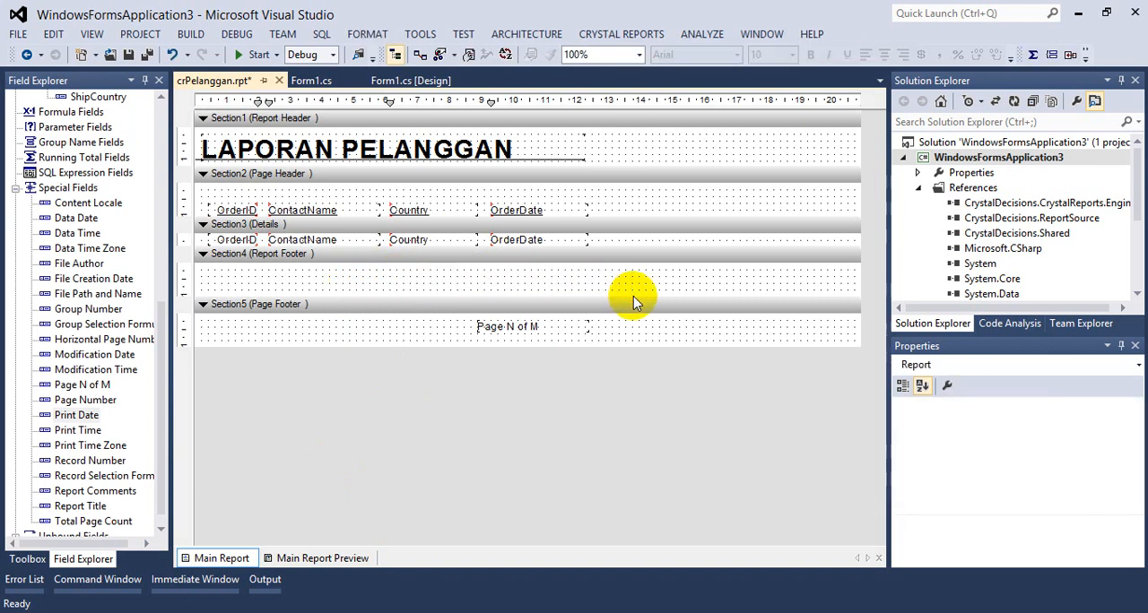
- Add a text object reading "Medan," to the Report Footer and embed the Print Date special field inside it after the text
{"action": "left_click", "coordinate": [27, 558]}
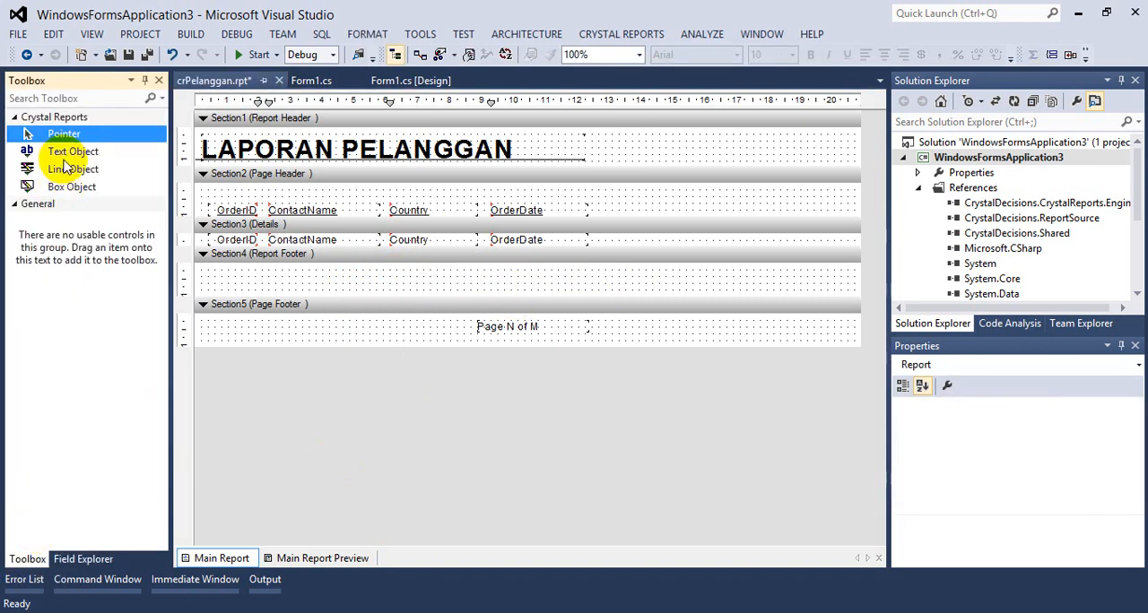
{"action": "left_click_drag", "start_coordinate": [65, 155], "coordinate": [352, 274]}
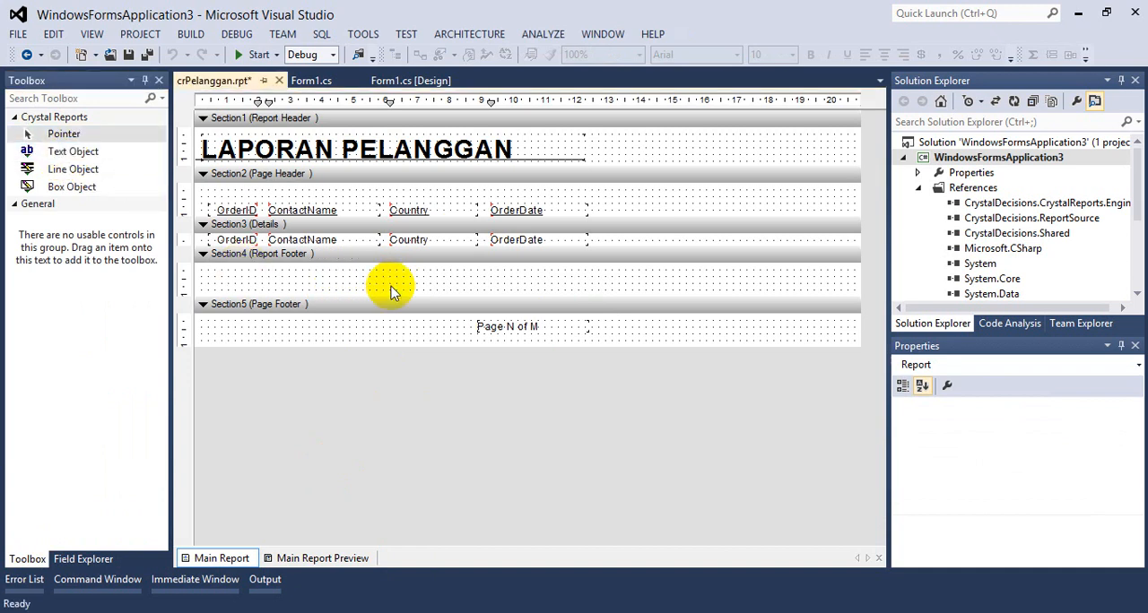
{"action": "left_click_drag", "start_coordinate": [71, 152], "coordinate": [398, 283]}
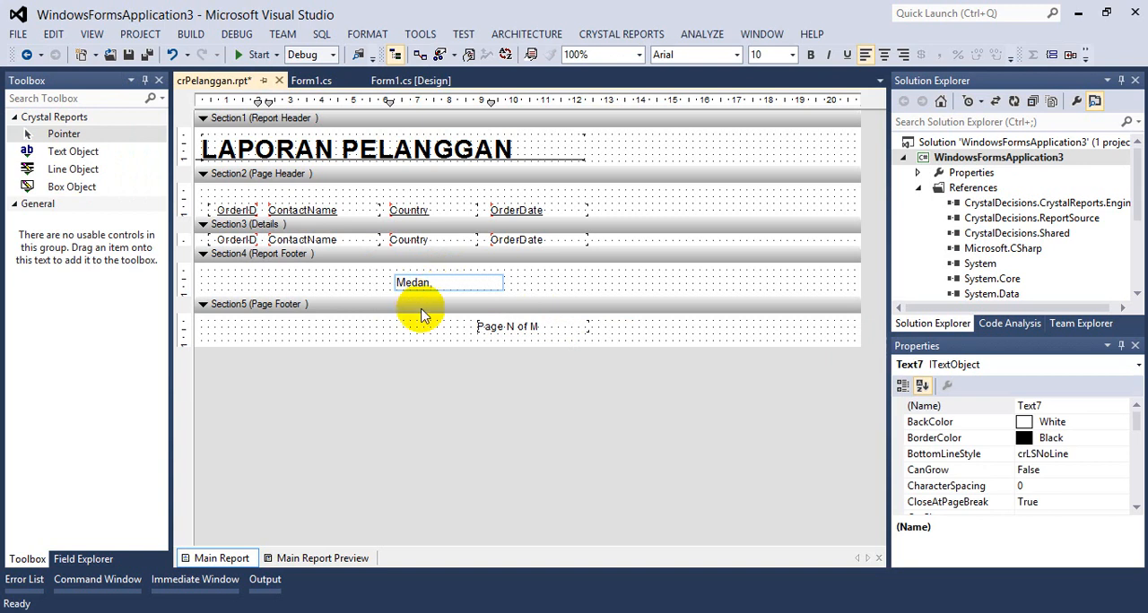
{"action": "left_click", "coordinate": [90, 559]}
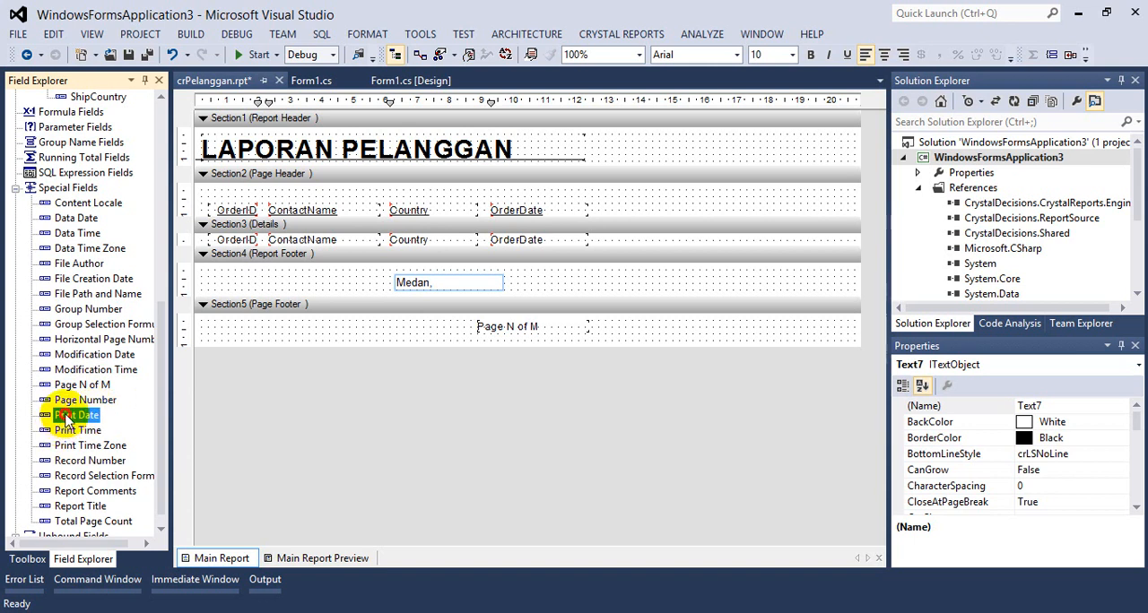
{"action": "left_click_drag", "start_coordinate": [64, 418], "coordinate": [447, 287]}
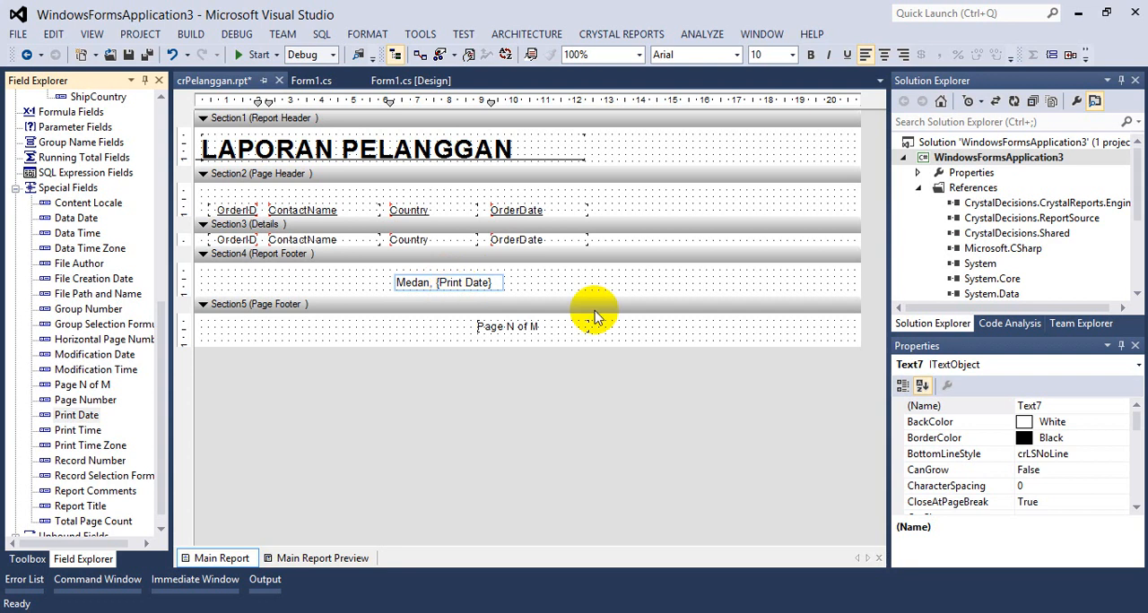
- Move and widen the Medan and Print Date text object so it ends at the OrderDate column's right edge
{"action": "left_click", "coordinate": [482, 284]}
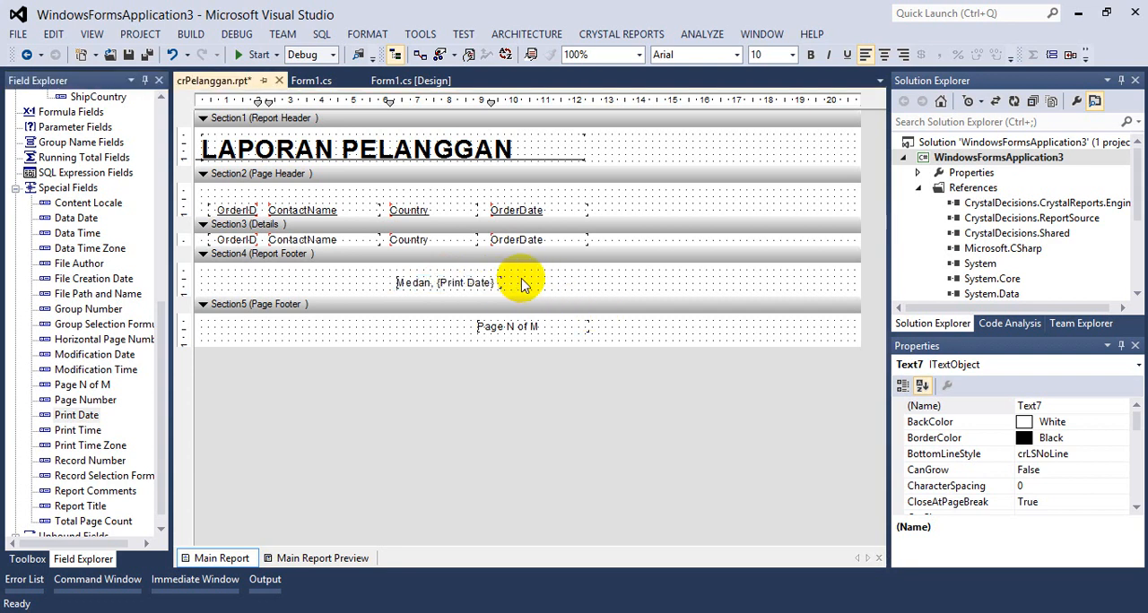
{"action": "double_click", "coordinate": [482, 284]}
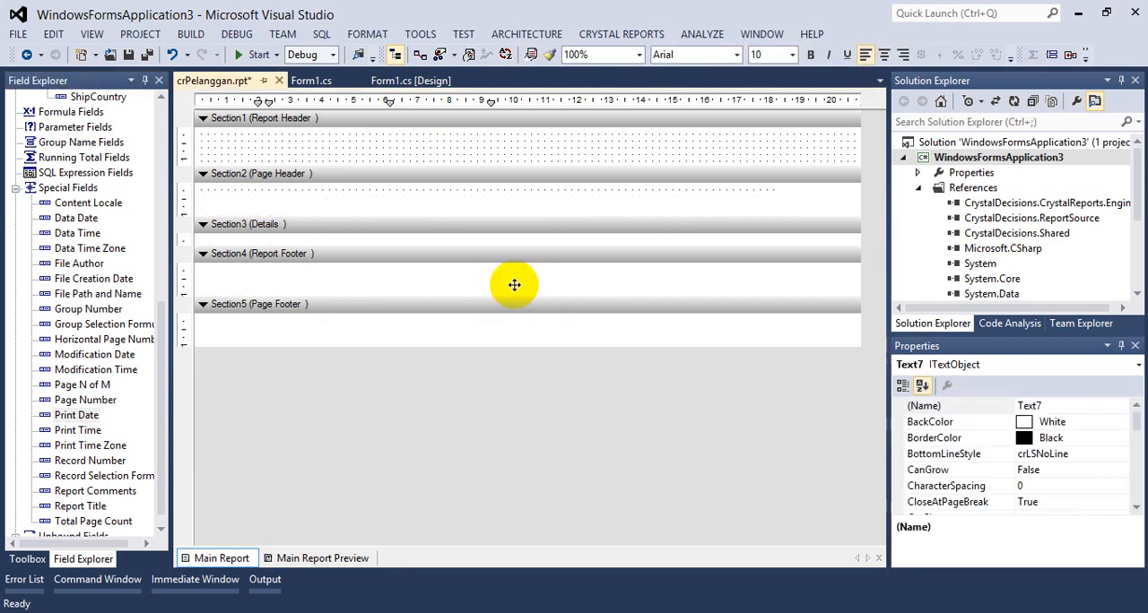
{"action": "left_click_drag", "start_coordinate": [476, 285], "coordinate": [532, 283]}
- Preview the combined place and date line on the report's last page, and return to the report design
{"action": "left_click", "coordinate": [322, 558]}
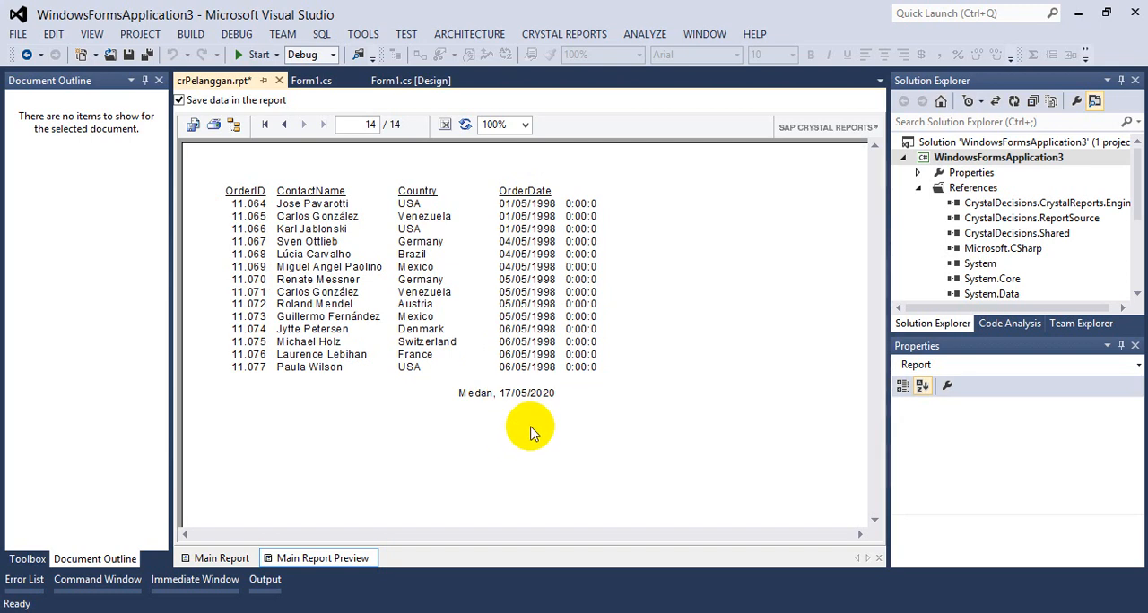
{"action": "left_click", "coordinate": [202, 558]}
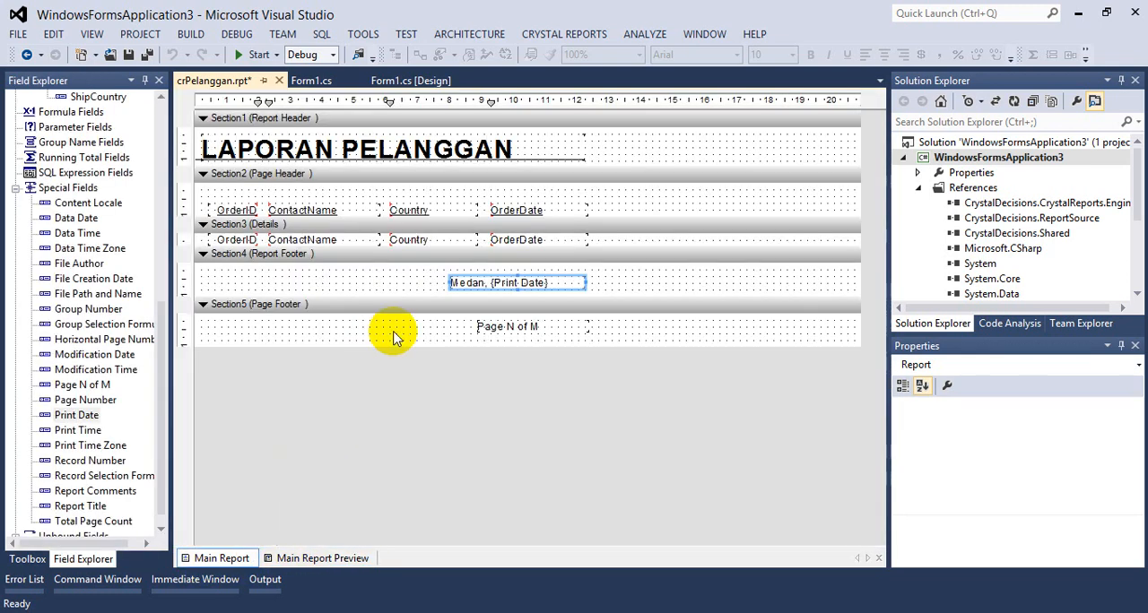
{"action": "left_click", "coordinate": [403, 379]}
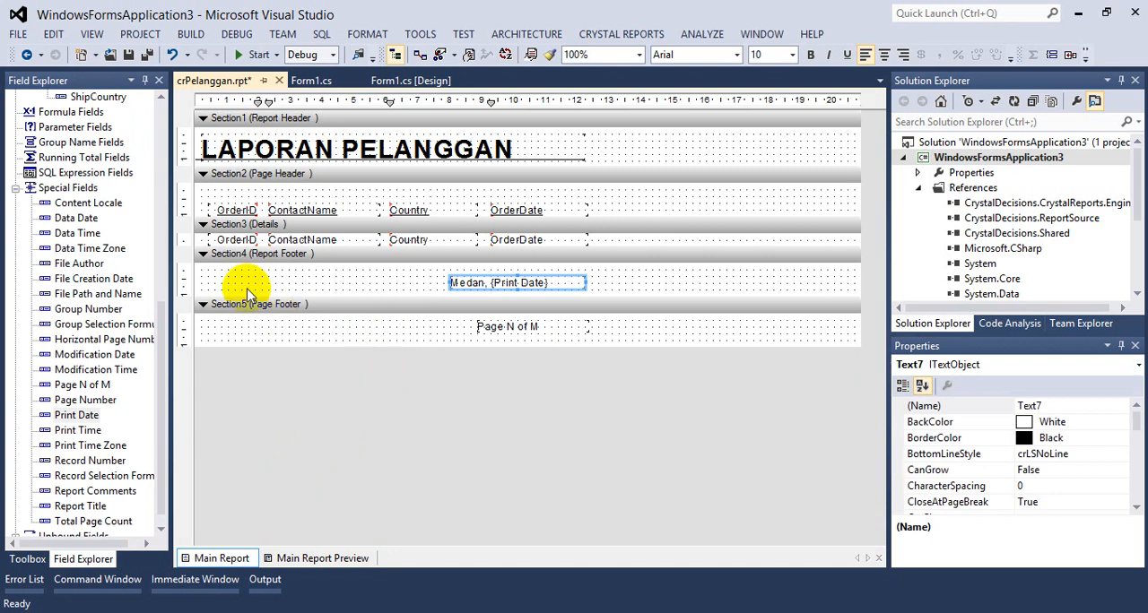
- Turn off the thousands separator in the custom number format of the Details OrderID field, and check the result in the report preview
{"action": "left_click", "coordinate": [237, 240]}
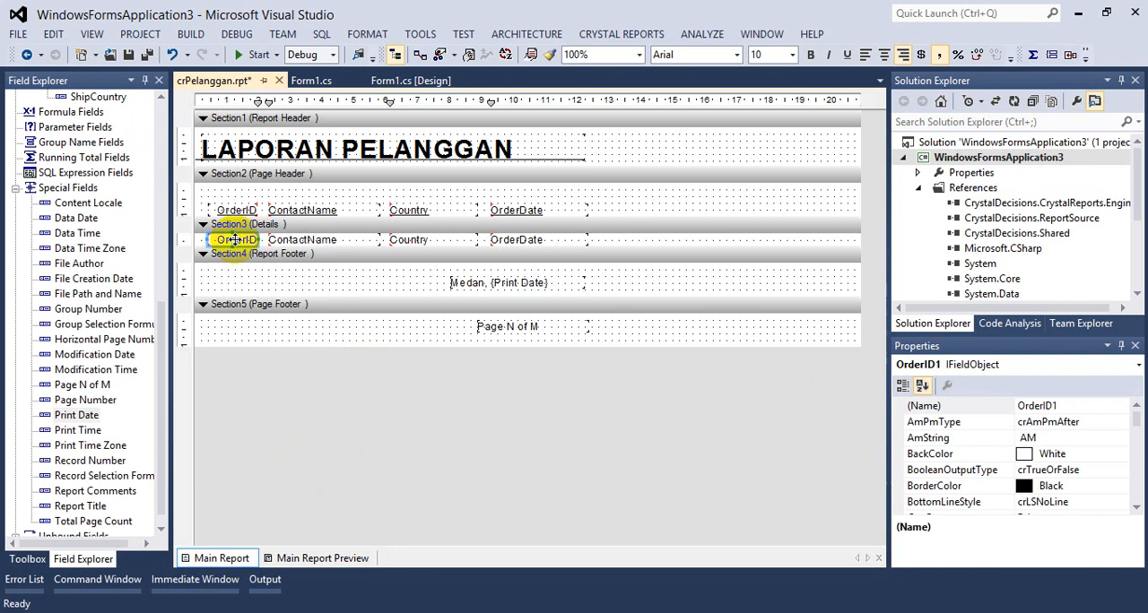
{"action": "right_click", "coordinate": [236, 241]}
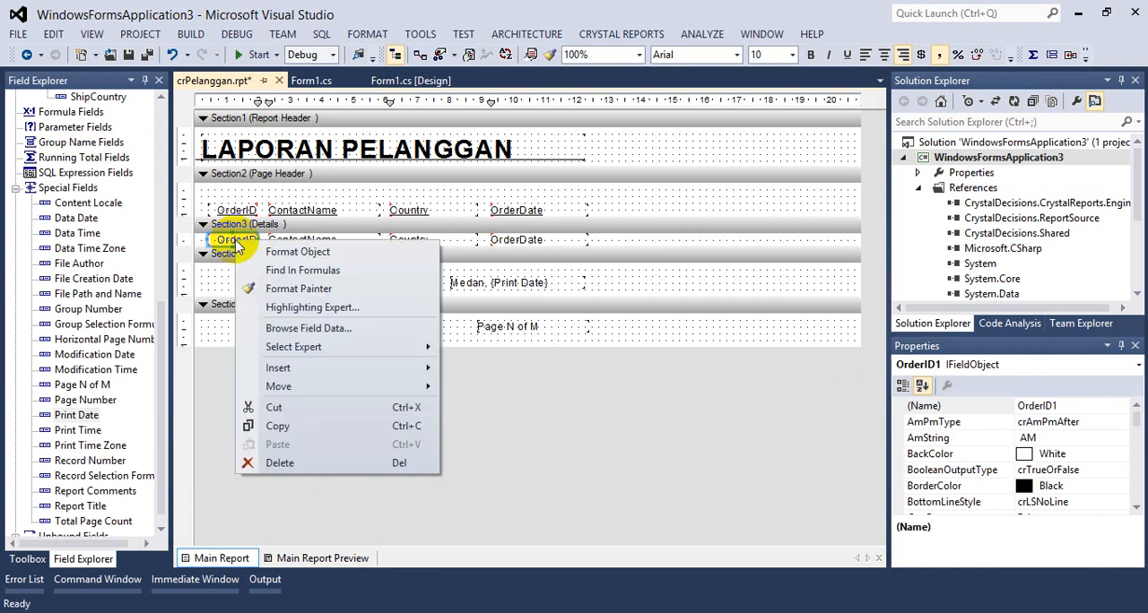
{"action": "left_click", "coordinate": [298, 252]}
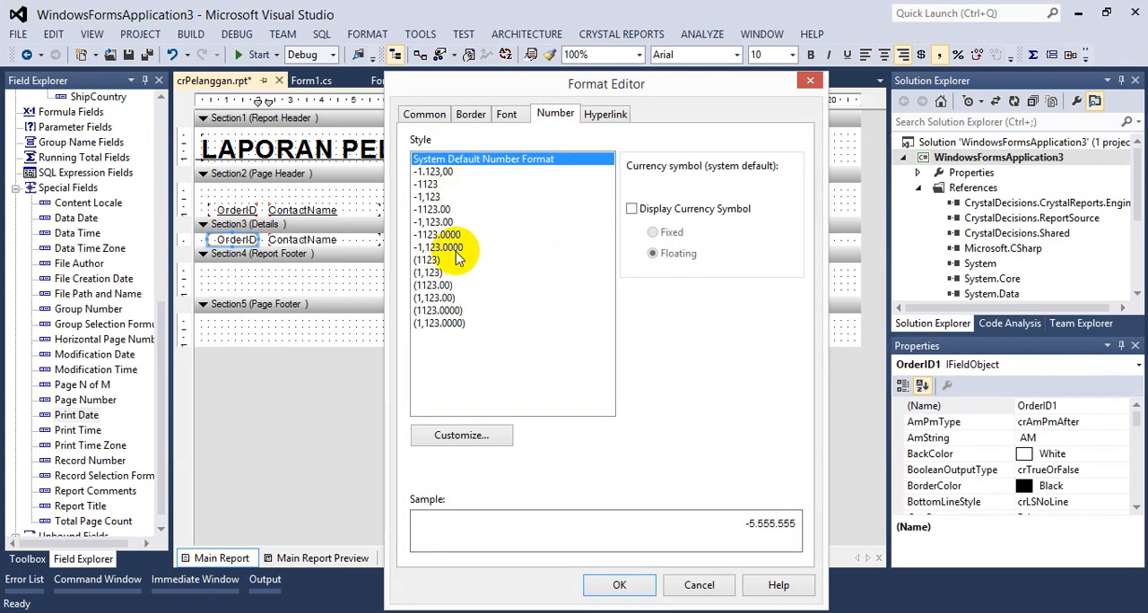
{"action": "left_click", "coordinate": [464, 439]}
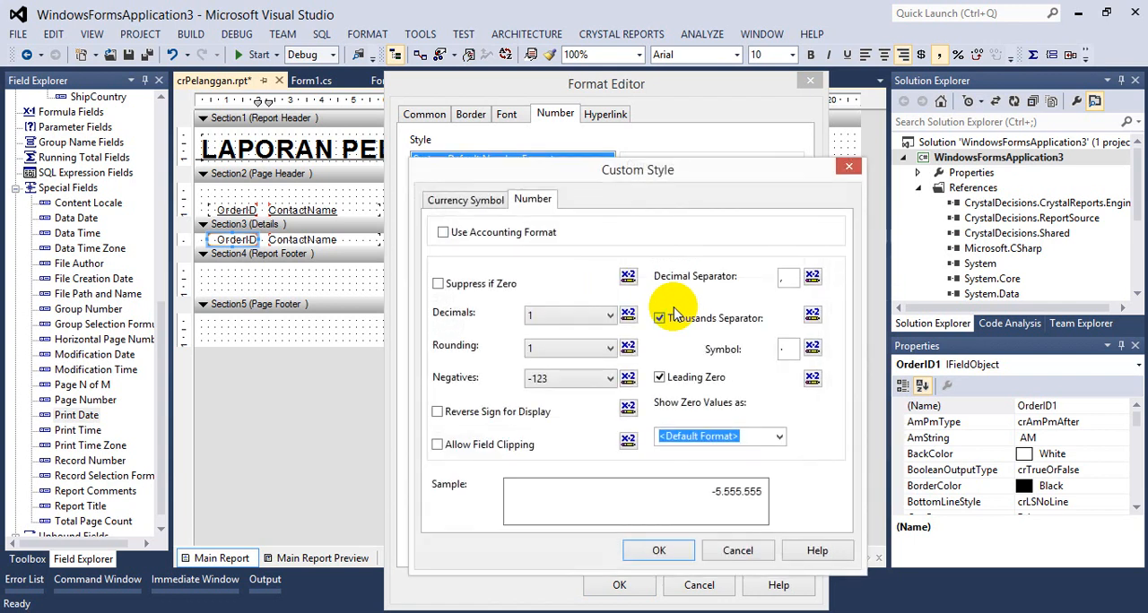
{"action": "left_click", "coordinate": [462, 205]}
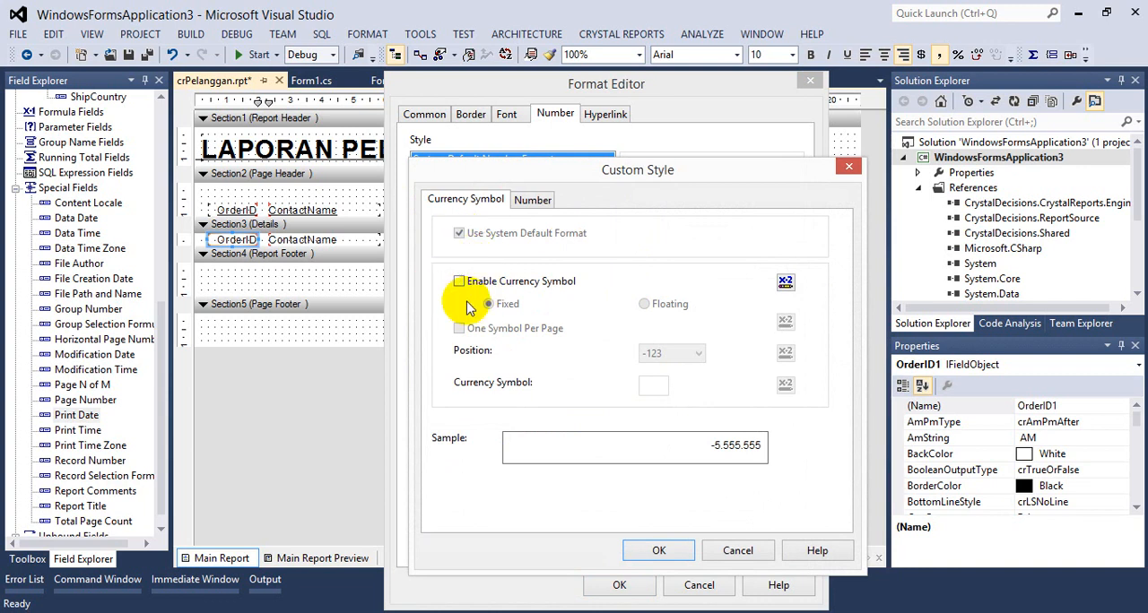
{"action": "left_click", "coordinate": [536, 201]}
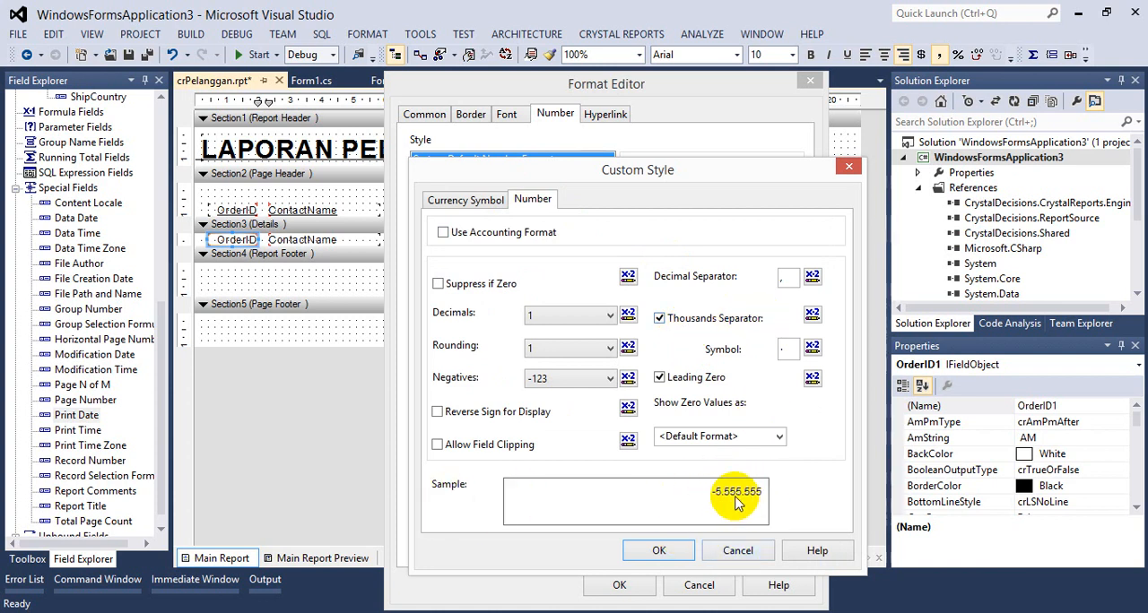
{"action": "left_click", "coordinate": [661, 320]}
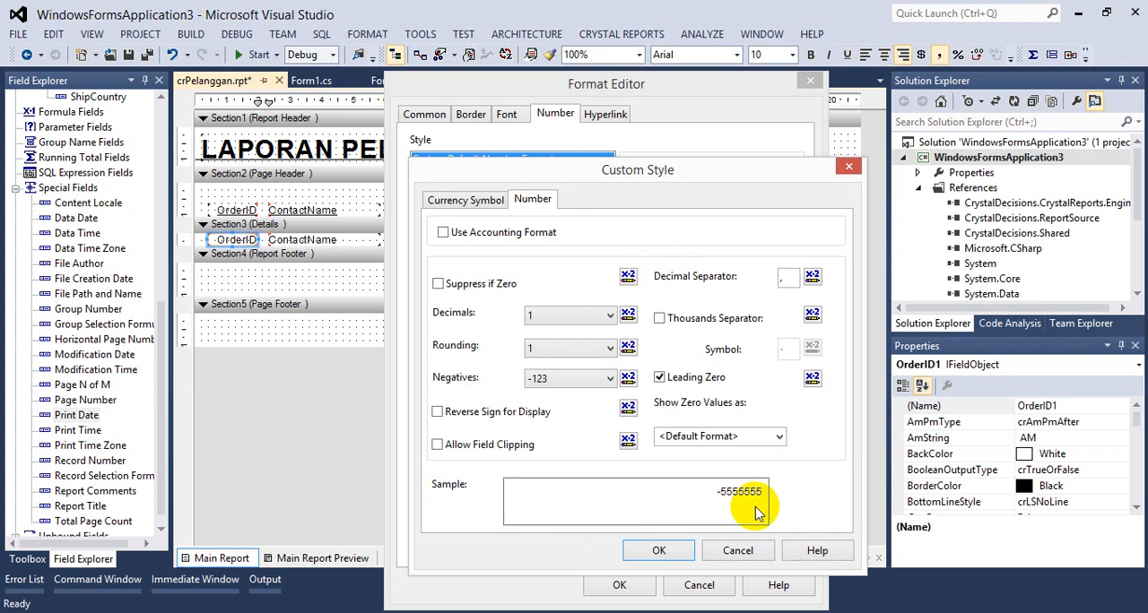
{"action": "left_click", "coordinate": [674, 552]}
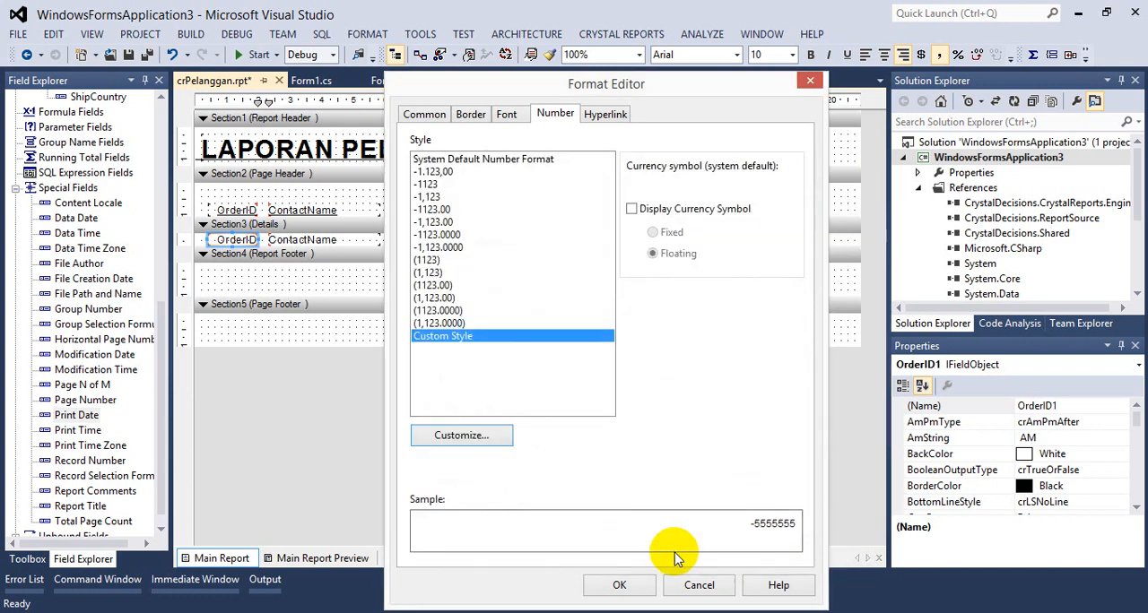
{"action": "left_click", "coordinate": [620, 585]}
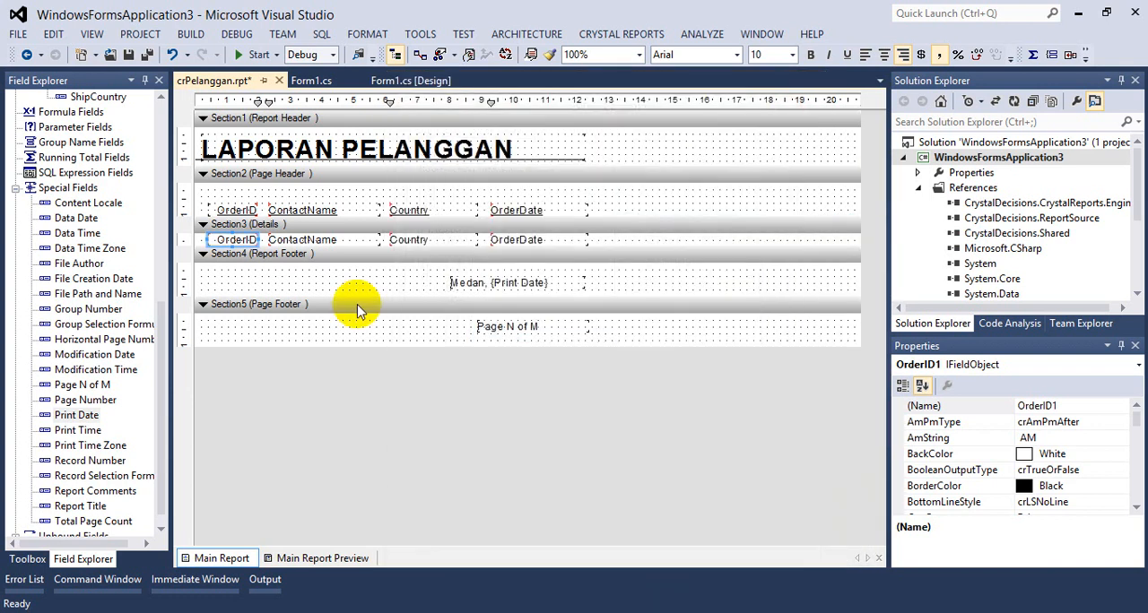
{"action": "left_click", "coordinate": [306, 558]}
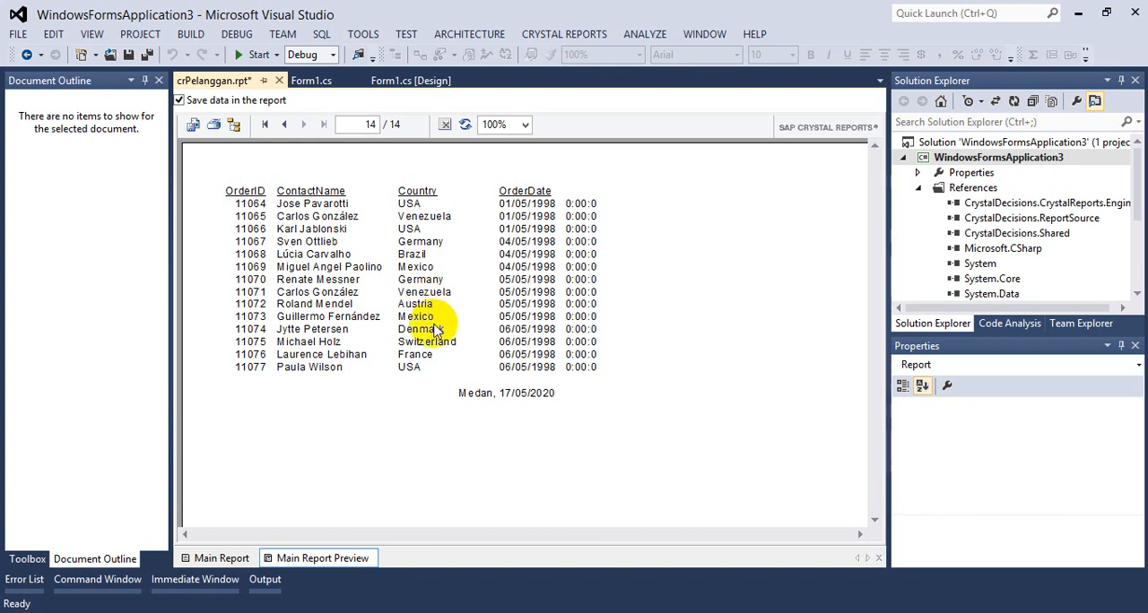
{"action": "left_click", "coordinate": [222, 558]}
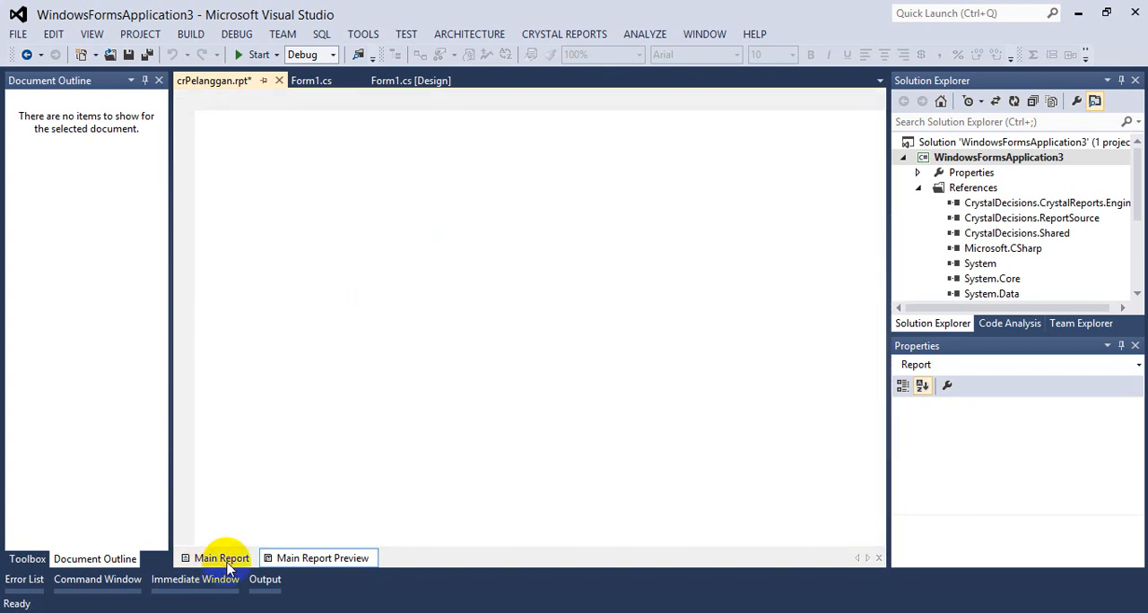
- Set the Details OrderDate field's custom format order to Date only, and open its date format settings
{"action": "left_click", "coordinate": [538, 238]}
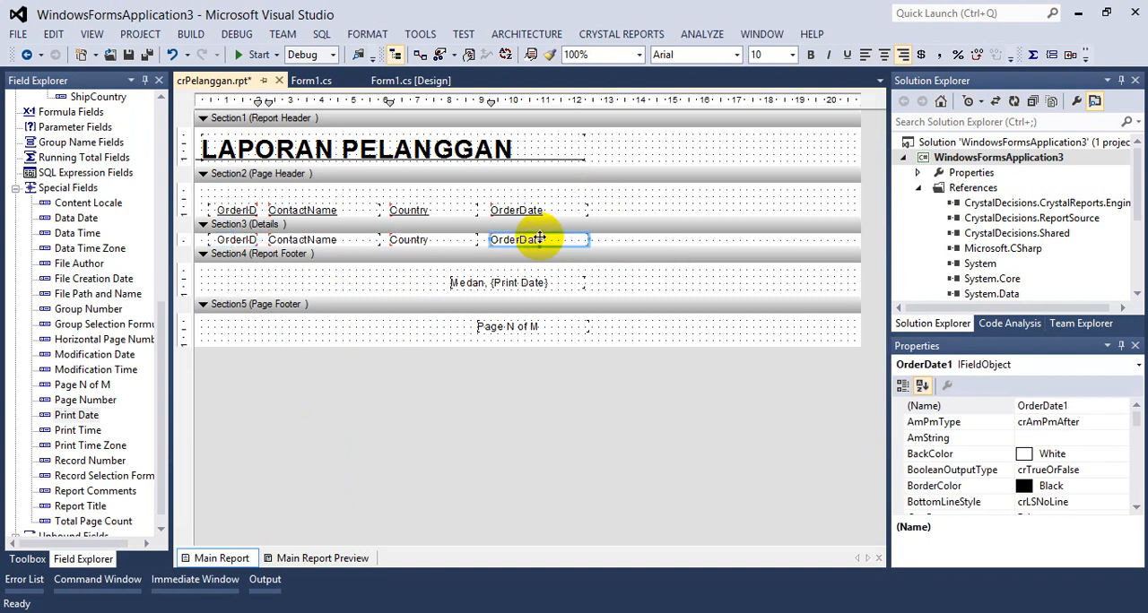
{"action": "right_click", "coordinate": [537, 239]}
{"action": "left_click", "coordinate": [601, 248]}
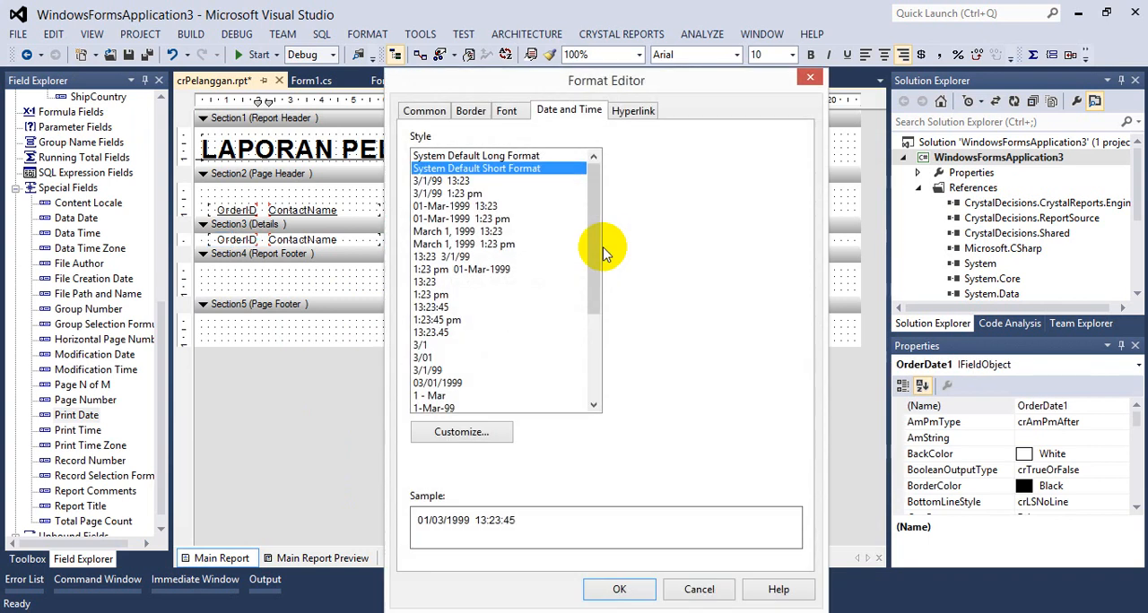
{"action": "left_click", "coordinate": [464, 434]}
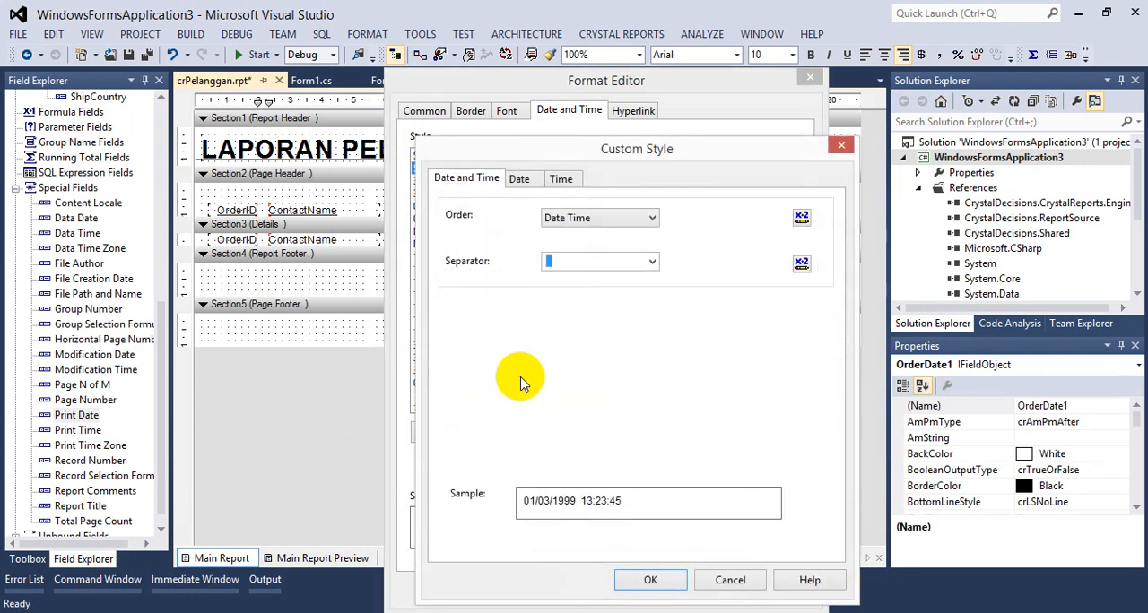
{"action": "left_click", "coordinate": [648, 223]}
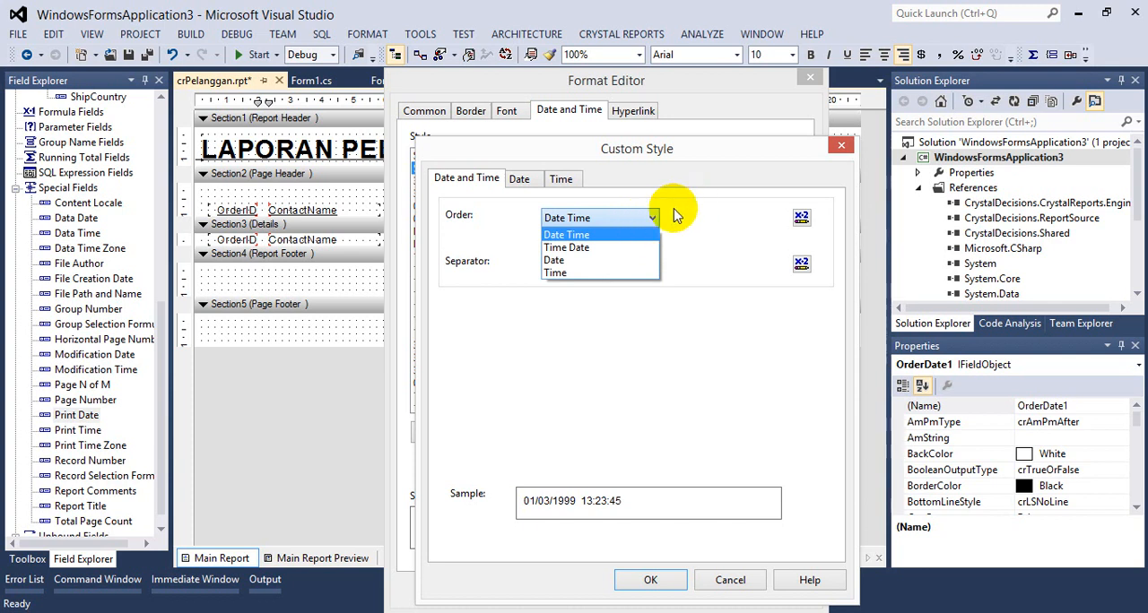
{"action": "left_click", "coordinate": [572, 261]}
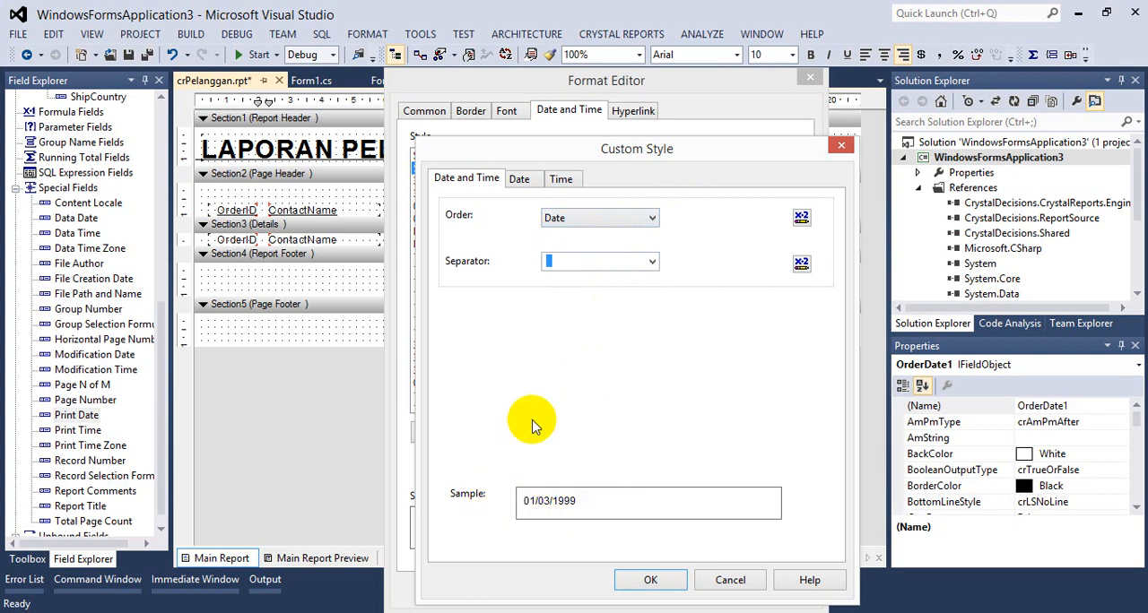
{"action": "left_click", "coordinate": [519, 178]}
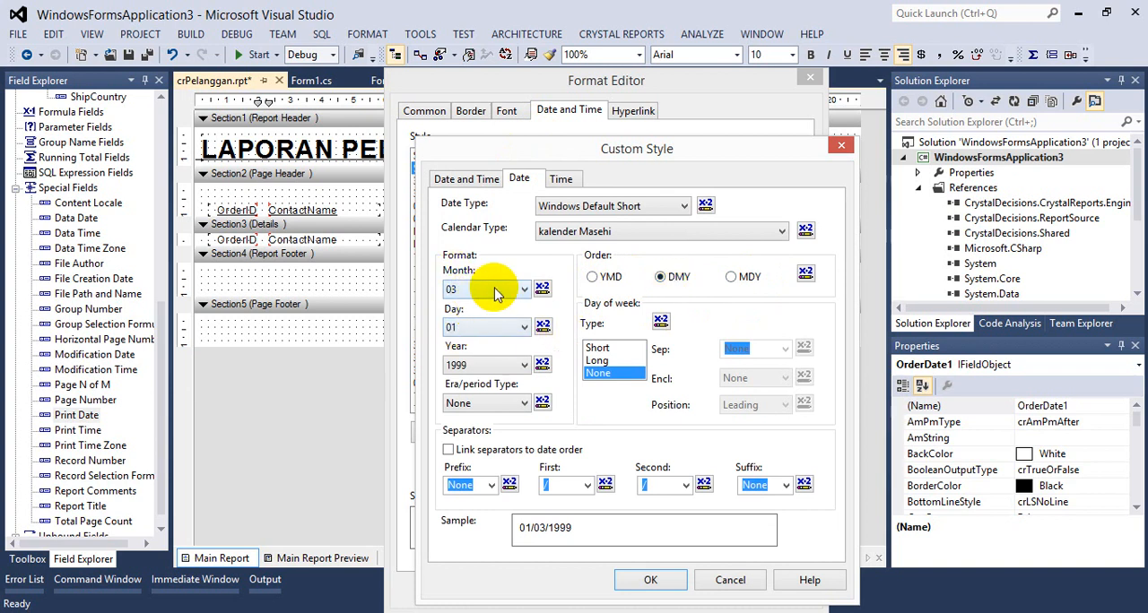
- Try the full month name (March) as OrderDate's month format, and set it back to the numeric 03 format
{"action": "left_click", "coordinate": [524, 289]}
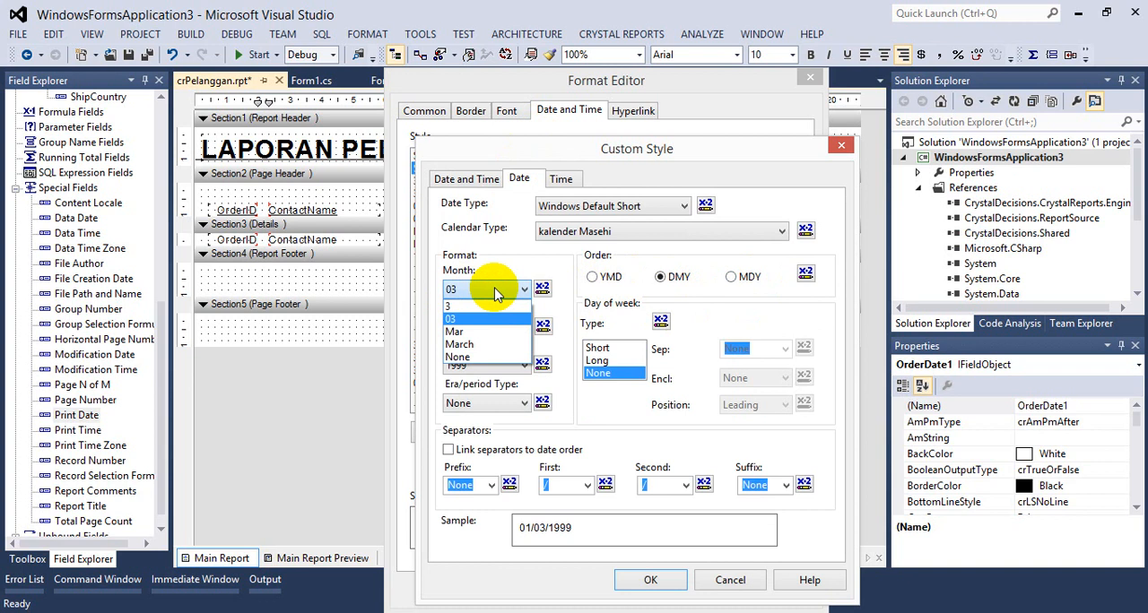
{"action": "left_click", "coordinate": [465, 345]}
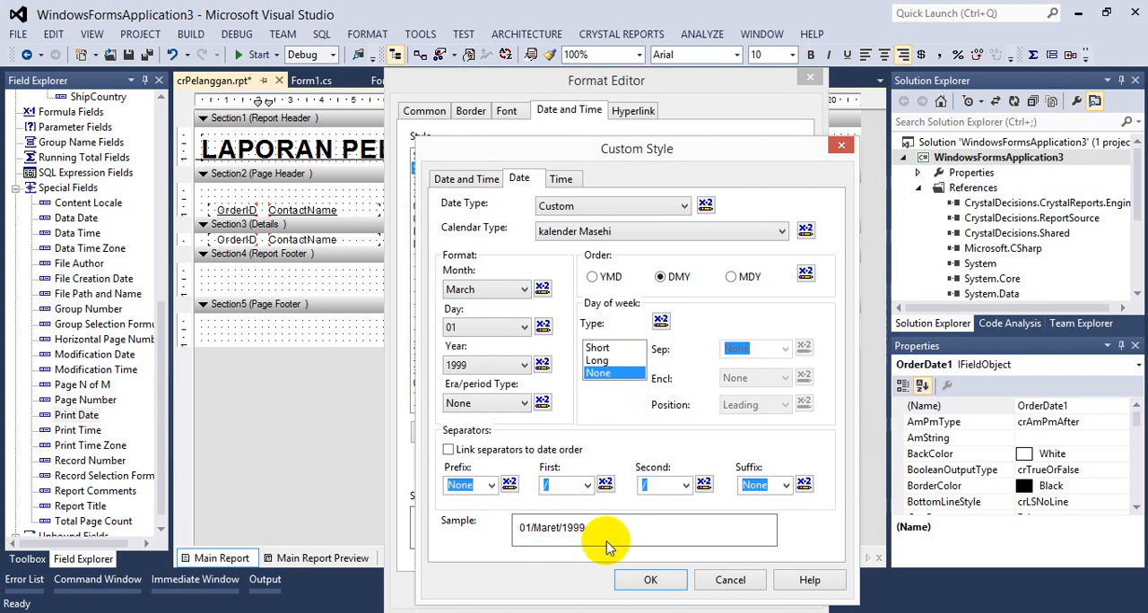
{"action": "left_click", "coordinate": [525, 289]}
{"action": "left_click", "coordinate": [475, 320]}
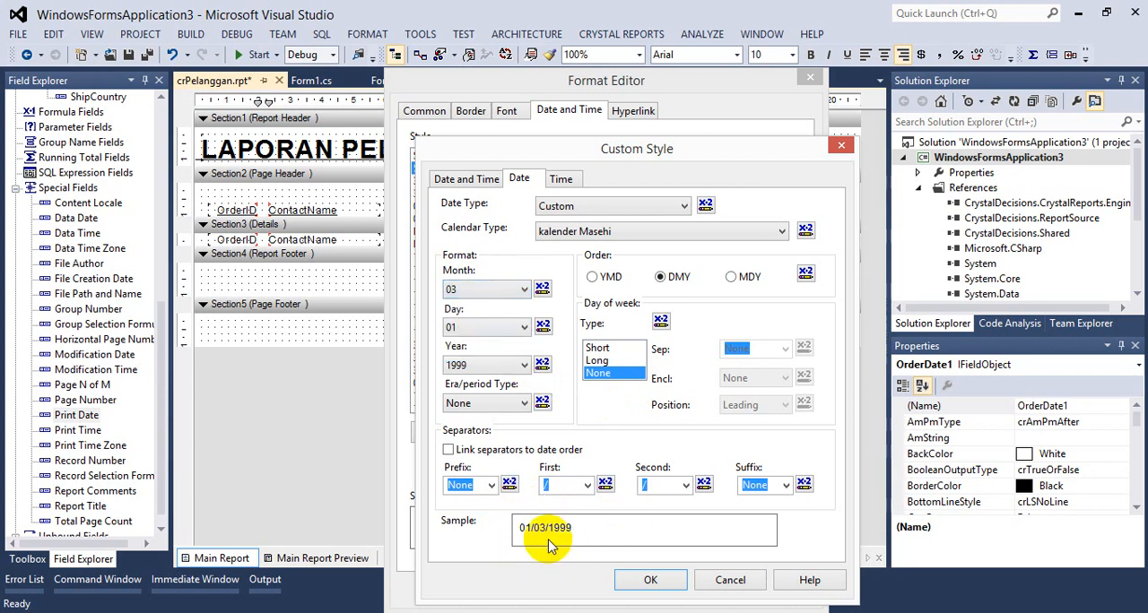
- Set OrderDate's month format to March, use a space for the first and second separators, and apply the custom style
{"action": "left_click", "coordinate": [523, 288]}
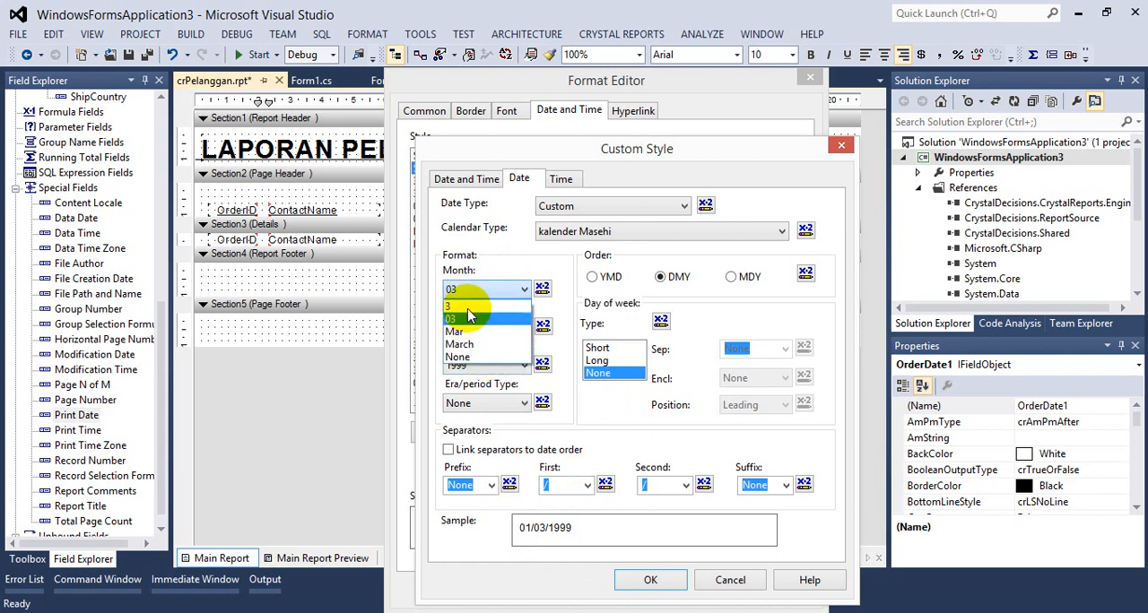
{"action": "left_click", "coordinate": [468, 346]}
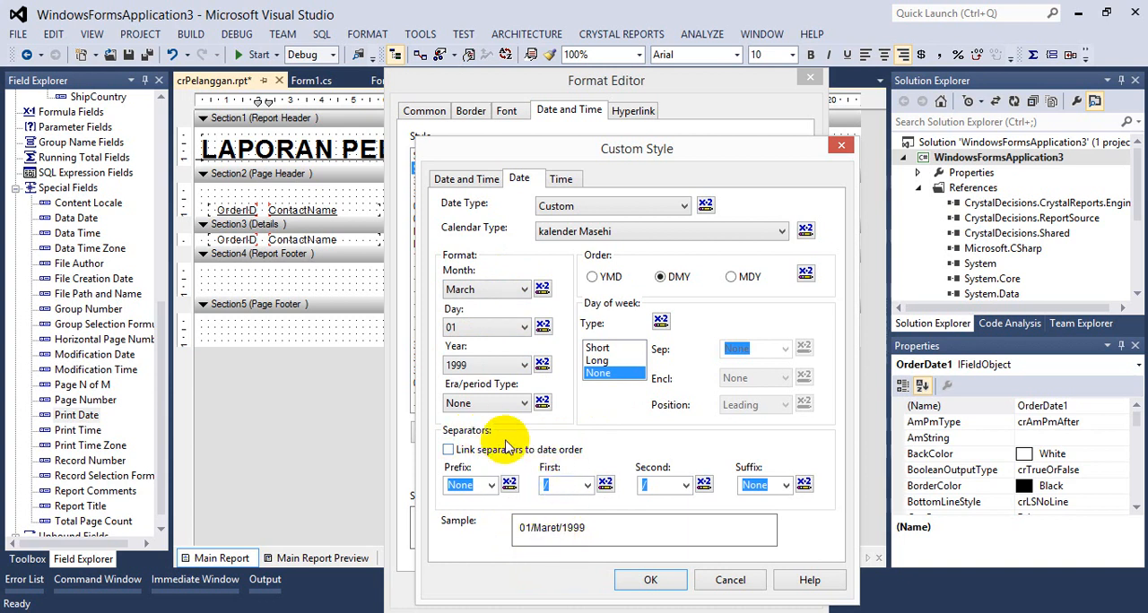
{"action": "left_click", "coordinate": [551, 486]}
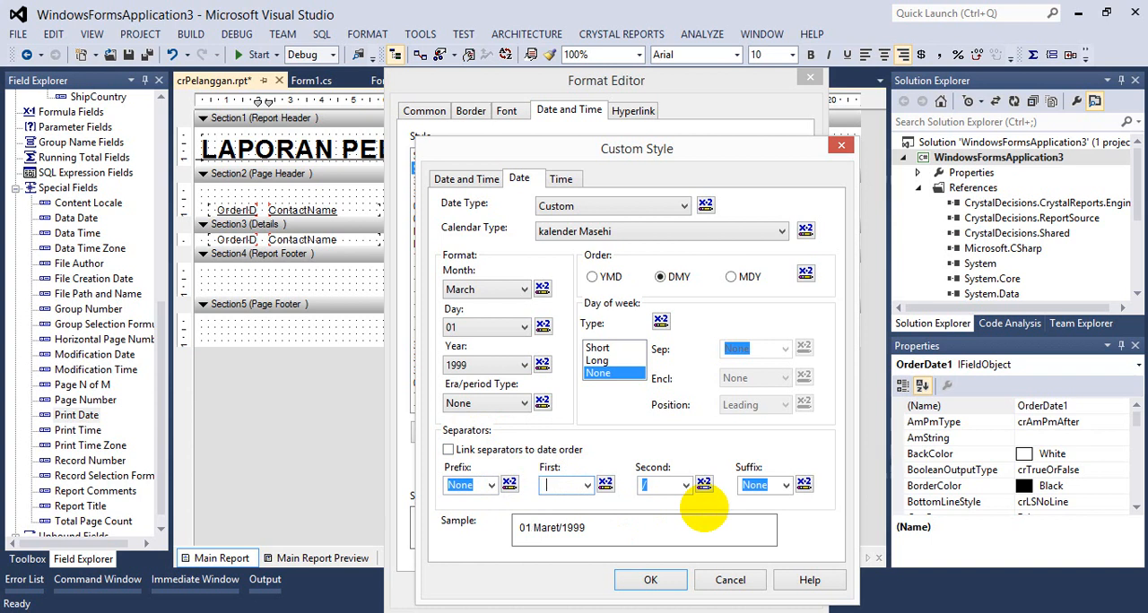
{"action": "left_click", "coordinate": [647, 486]}
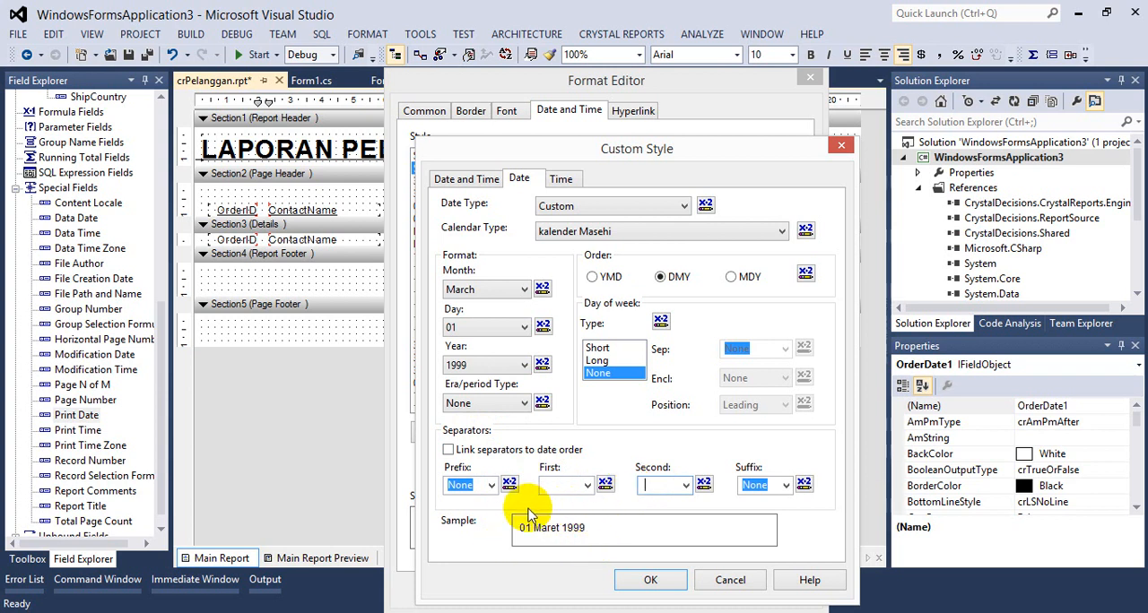
{"action": "left_click", "coordinate": [651, 583]}
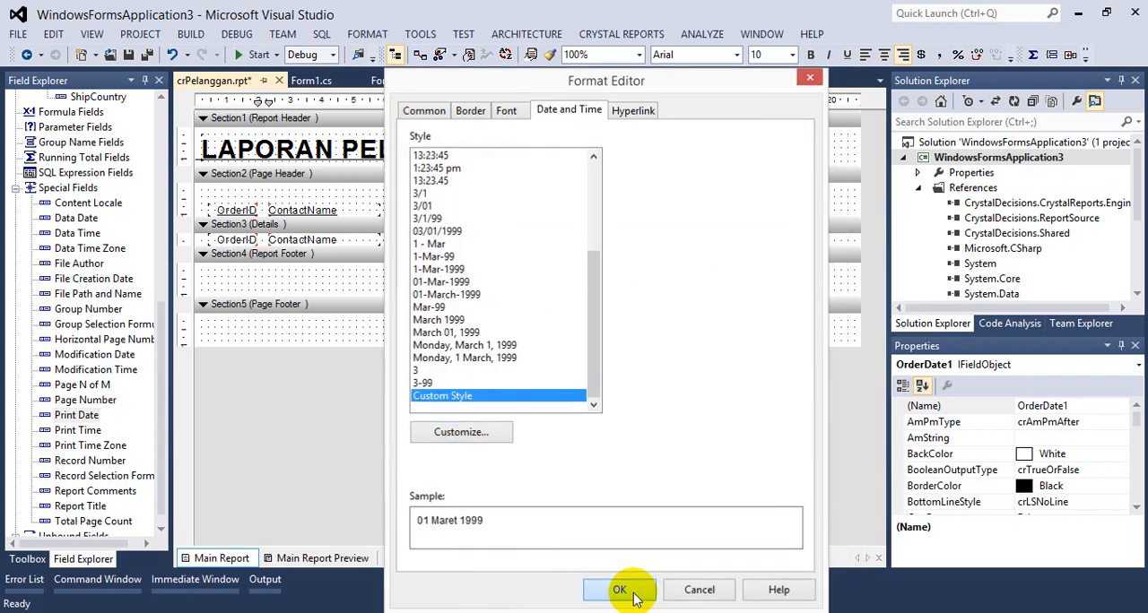
{"action": "left_click", "coordinate": [633, 595]}
- Preview the OrderDate values and the Medan date line on the last page, and return to the report design
{"action": "left_click", "coordinate": [290, 565]}
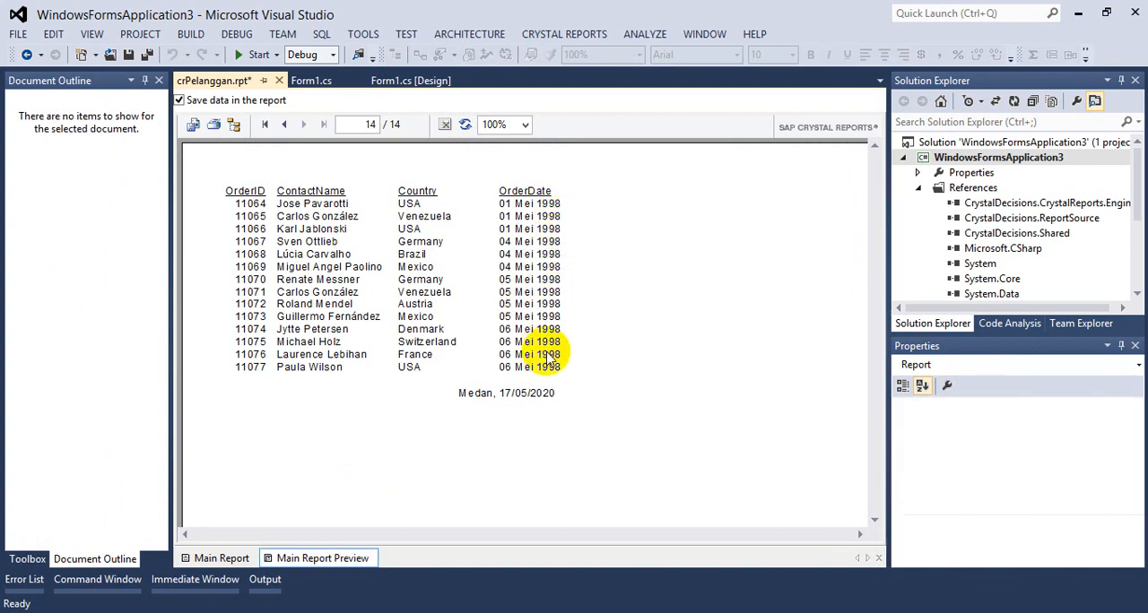
{"action": "left_click", "coordinate": [527, 406]}
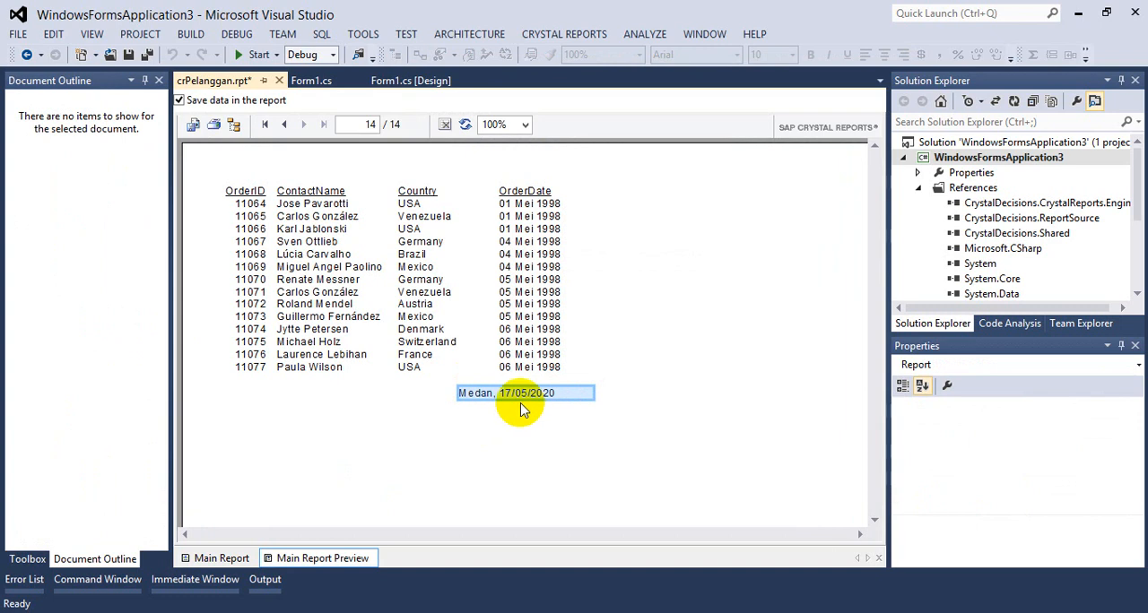
{"action": "left_click", "coordinate": [232, 557]}
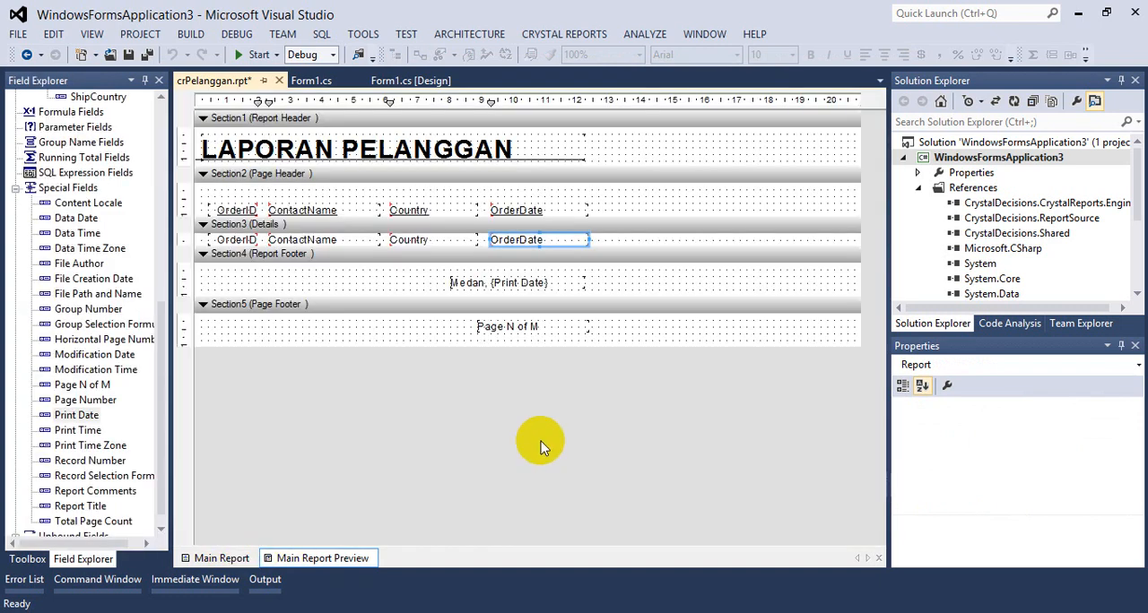
{"action": "left_click", "coordinate": [523, 281]}
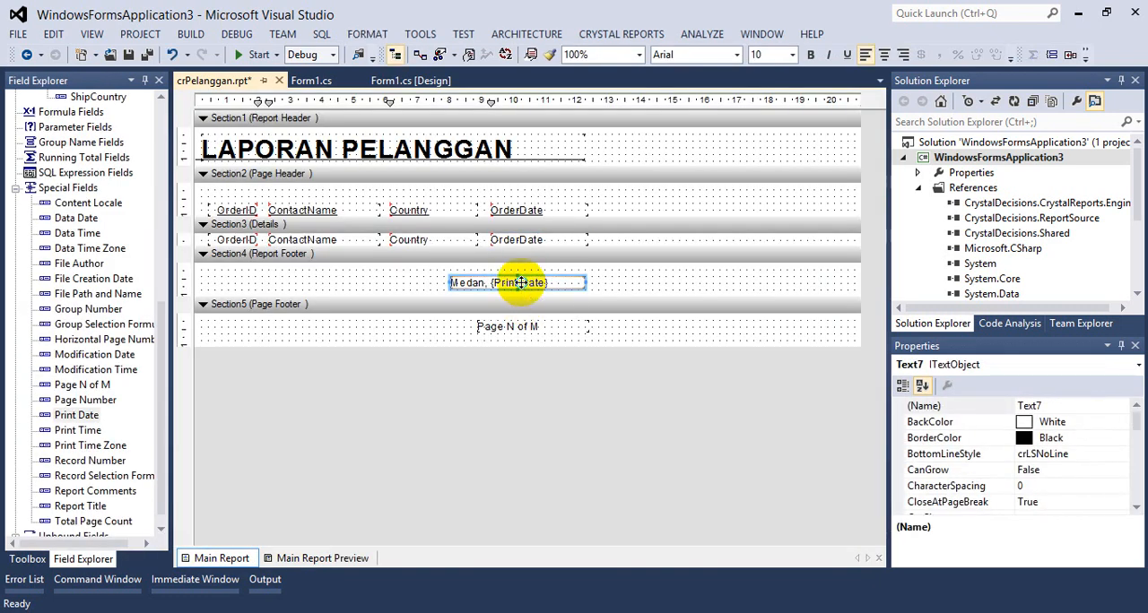
{"action": "right_click", "coordinate": [522, 284]}
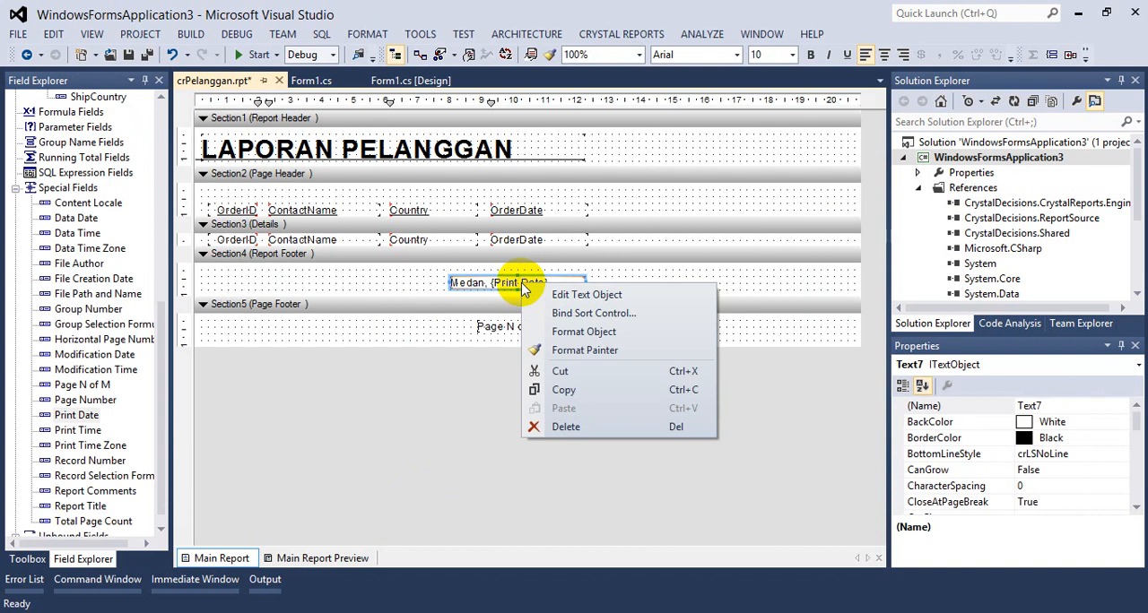
{"action": "left_click", "coordinate": [426, 287]}
{"action": "left_click", "coordinate": [509, 288]}
{"action": "double_click", "coordinate": [513, 283]}
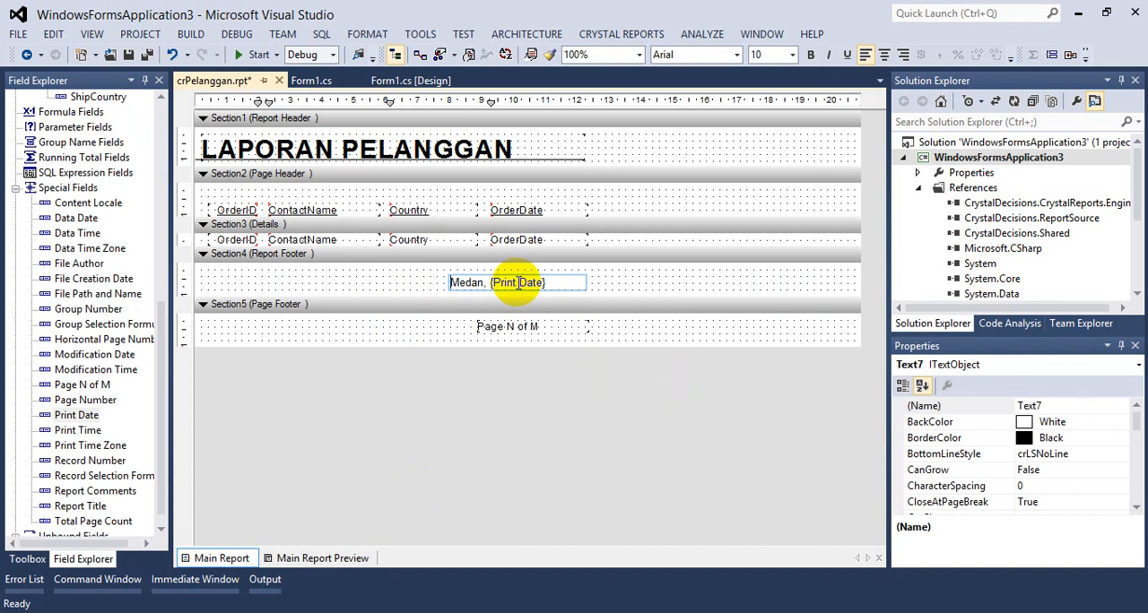
{"action": "left_click", "coordinate": [517, 283]}
{"action": "left_click", "coordinate": [622, 287]}
{"action": "left_click", "coordinate": [525, 287]}
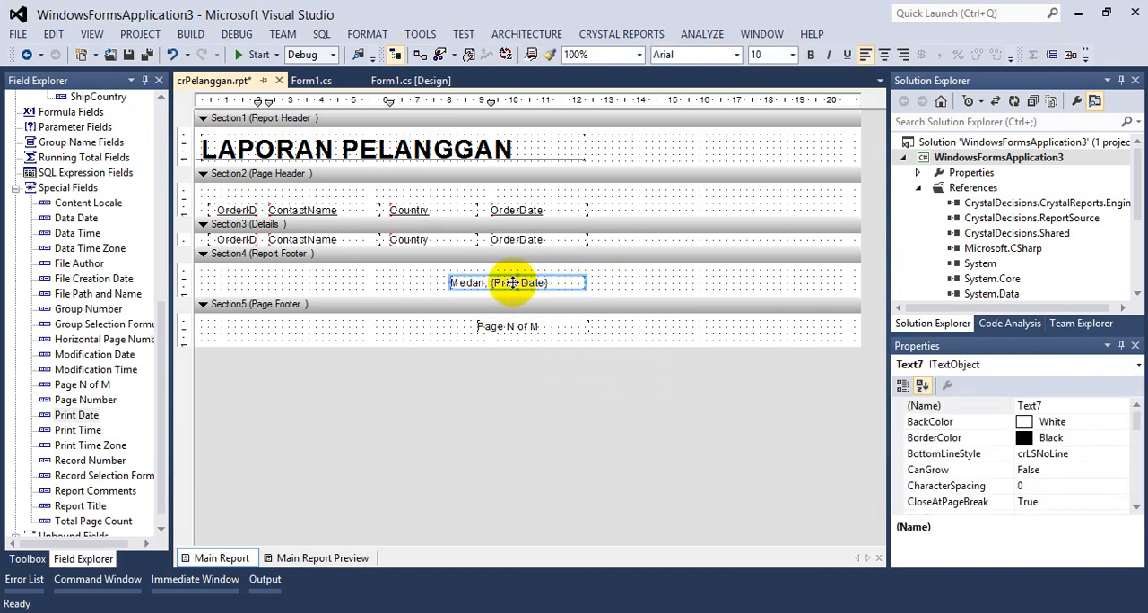
- Format the Print Date field embedded in the Medan footer text with March as the month style and spaces as the first and second separators
{"action": "double_click", "coordinate": [531, 278]}
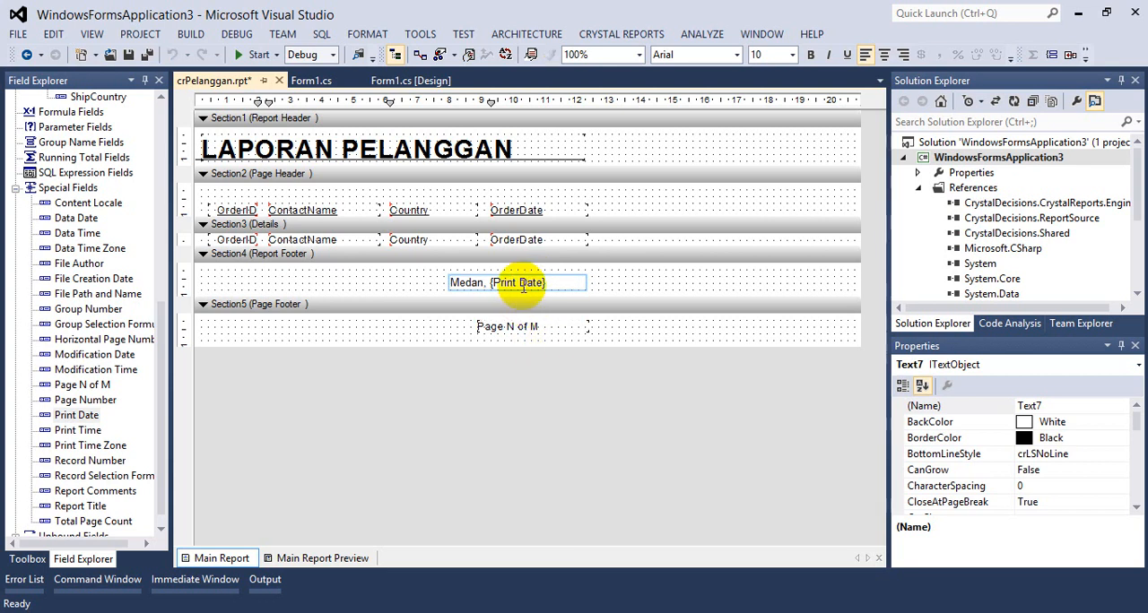
{"action": "left_click", "coordinate": [522, 284]}
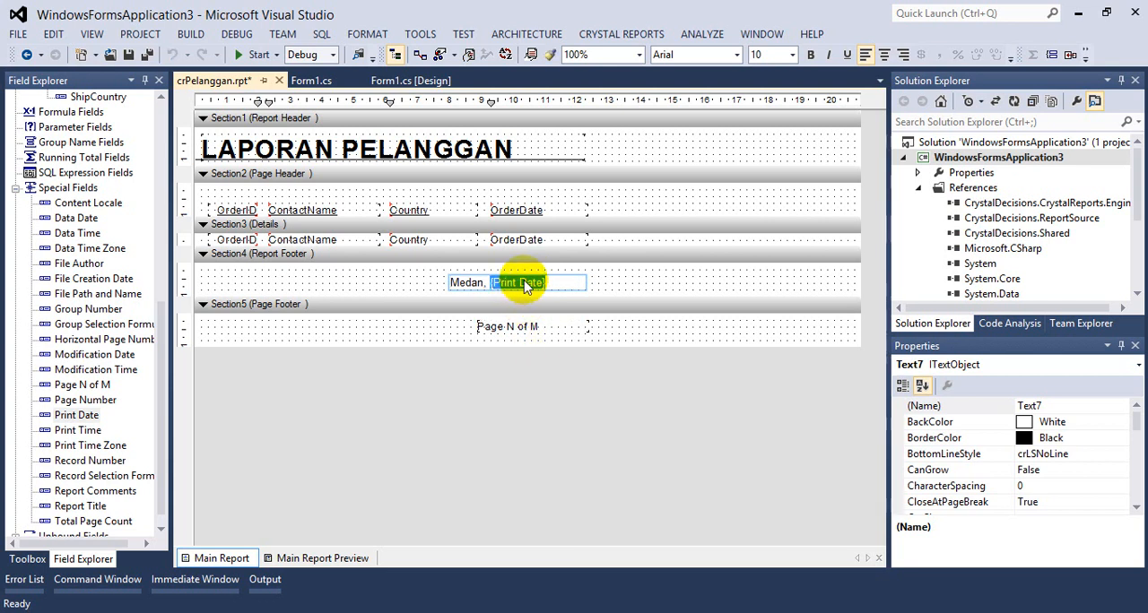
{"action": "right_click", "coordinate": [527, 286]}
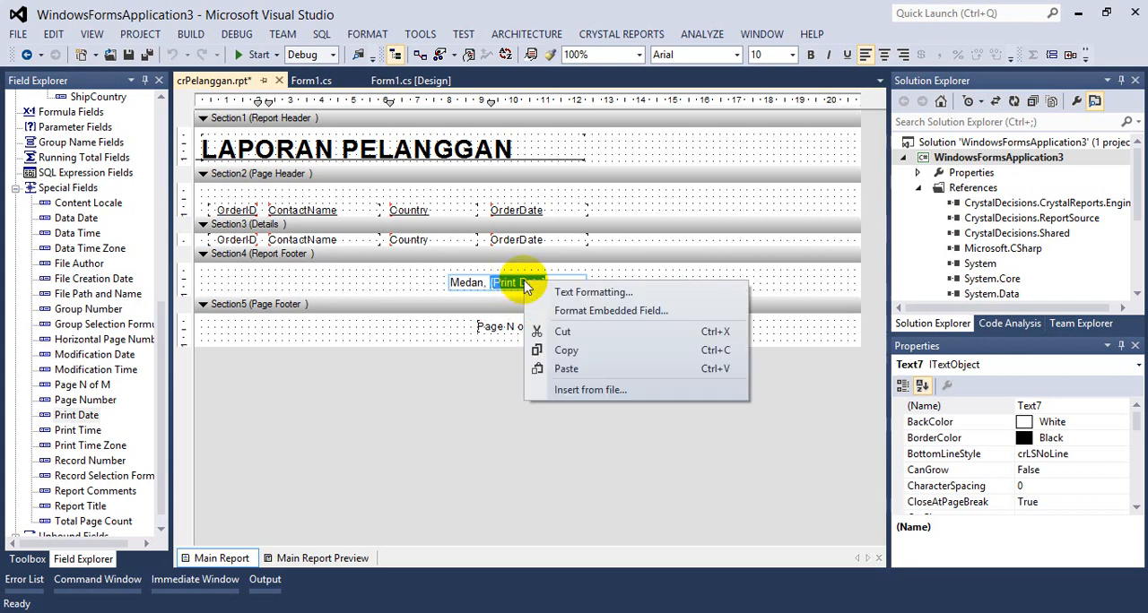
{"action": "left_click", "coordinate": [613, 321]}
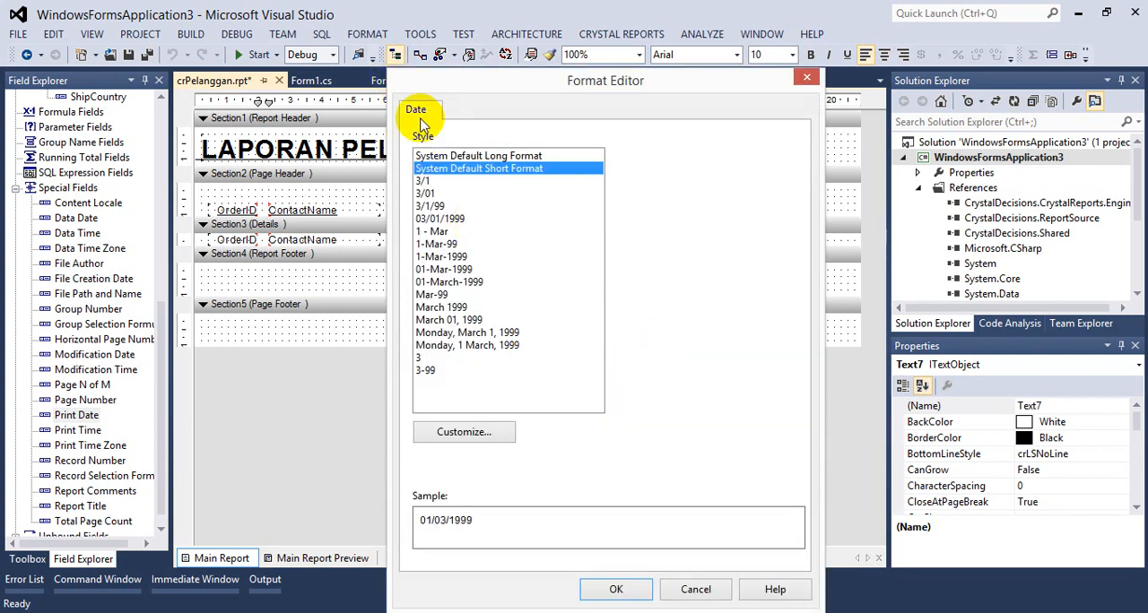
{"action": "left_click", "coordinate": [467, 435]}
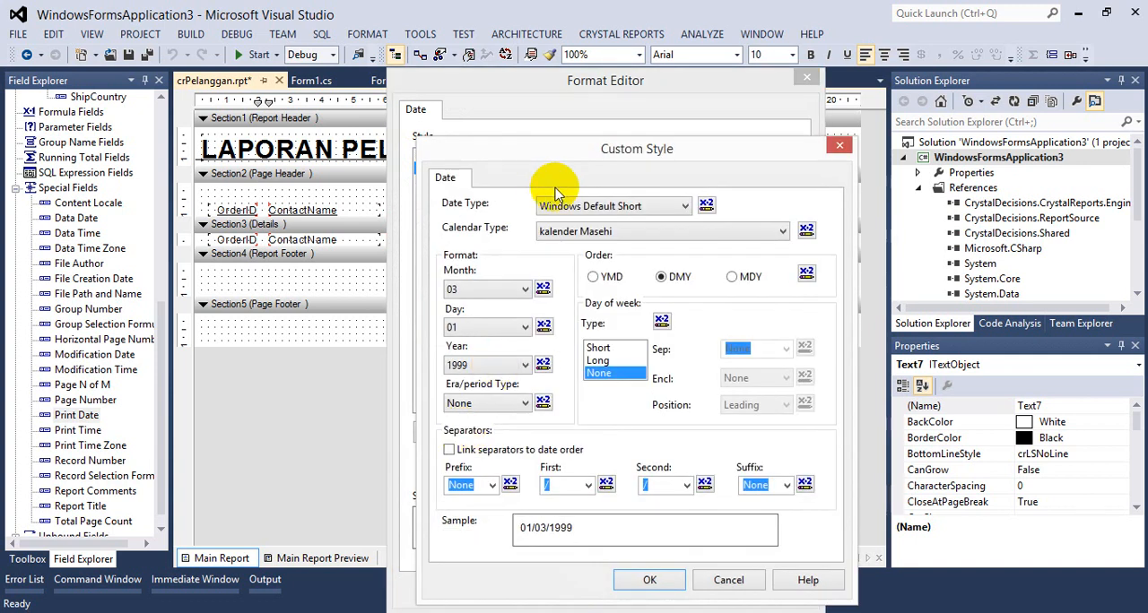
{"action": "left_click", "coordinate": [467, 289]}
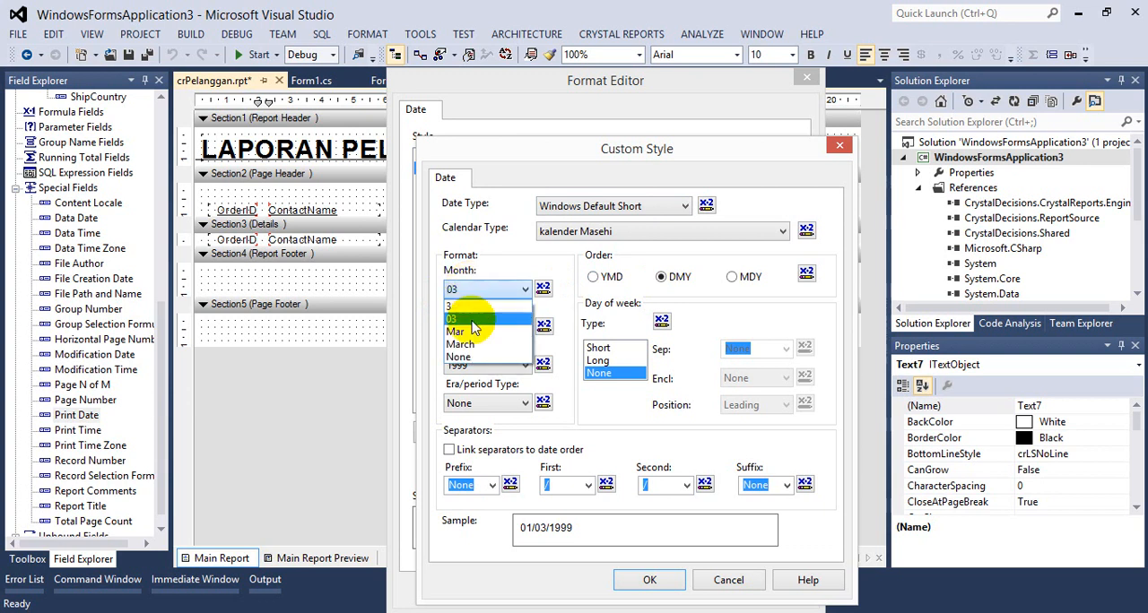
{"action": "left_click", "coordinate": [468, 344]}
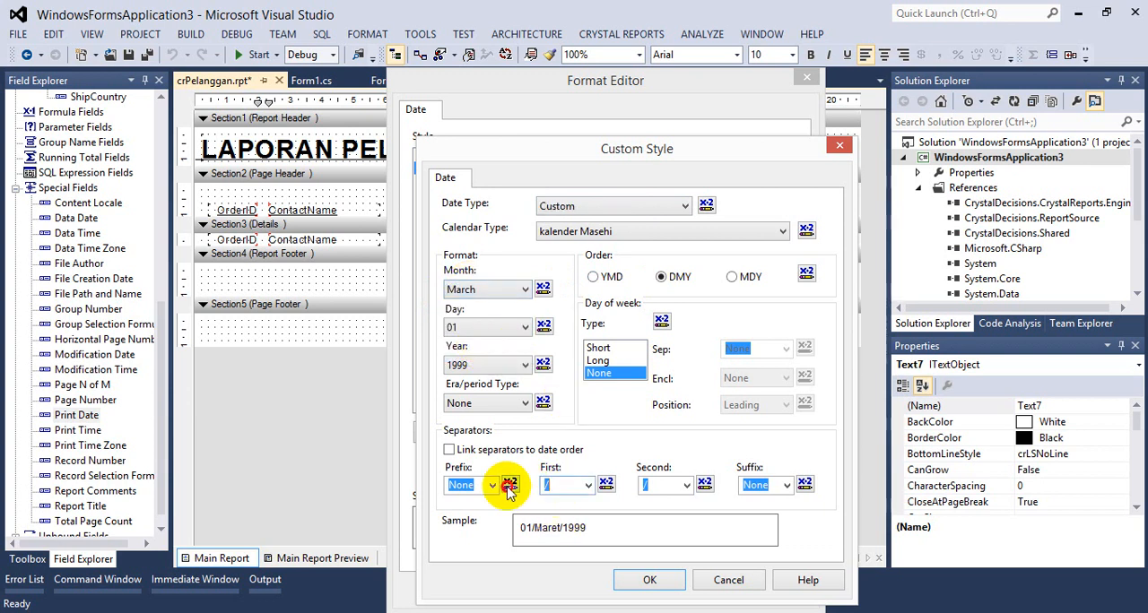
{"action": "left_click", "coordinate": [672, 483]}
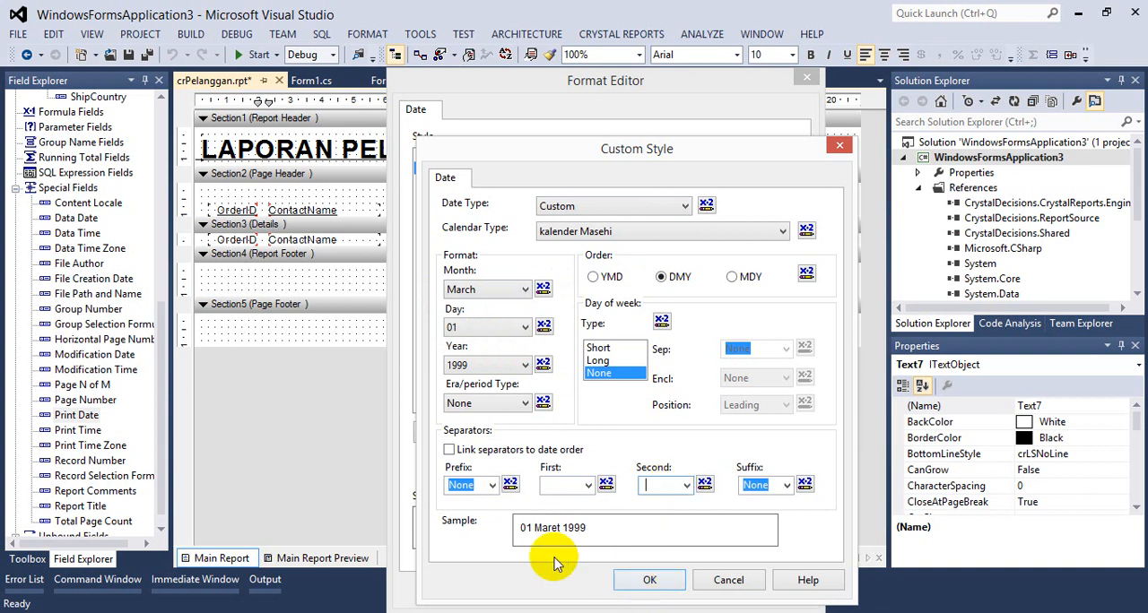
{"action": "left_click", "coordinate": [652, 580]}
{"action": "left_click", "coordinate": [602, 583]}
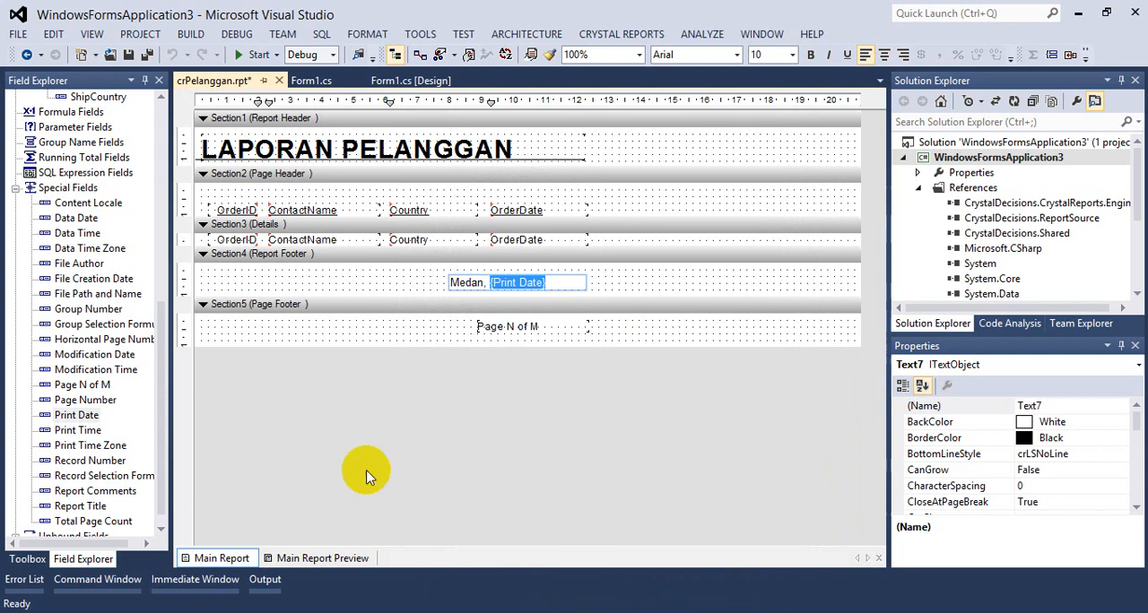
- Preview the report, checking the Medan date line on the last page and the full length of the first page
{"action": "left_click", "coordinate": [300, 557]}
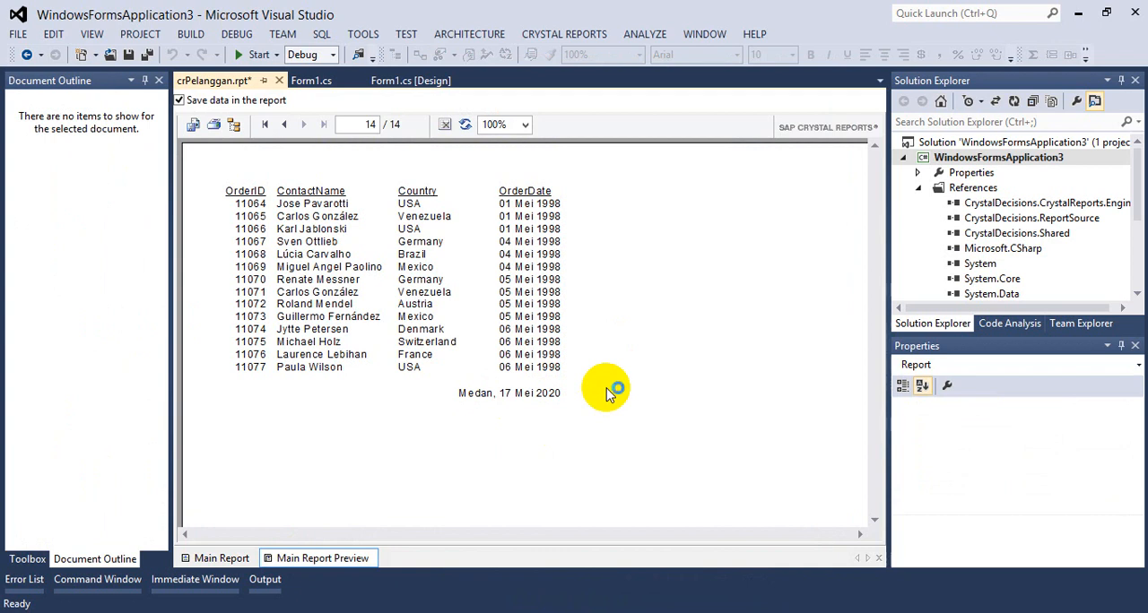
{"action": "left_click", "coordinate": [266, 125]}
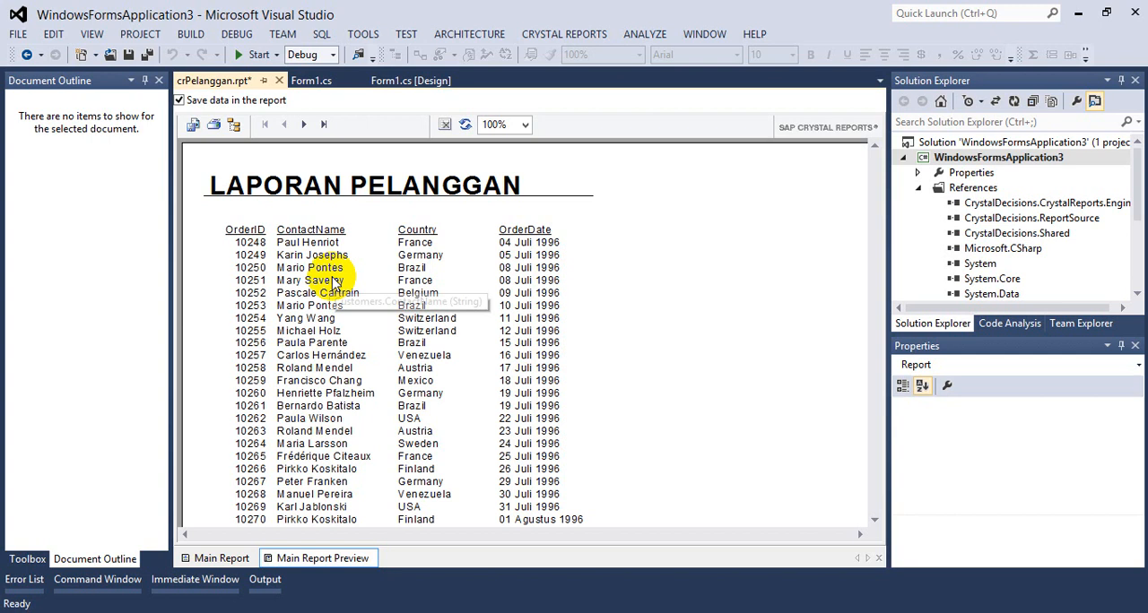
{"action": "scroll", "coordinate": [339, 307], "scroll_direction": "down", "scroll_amount": 10}
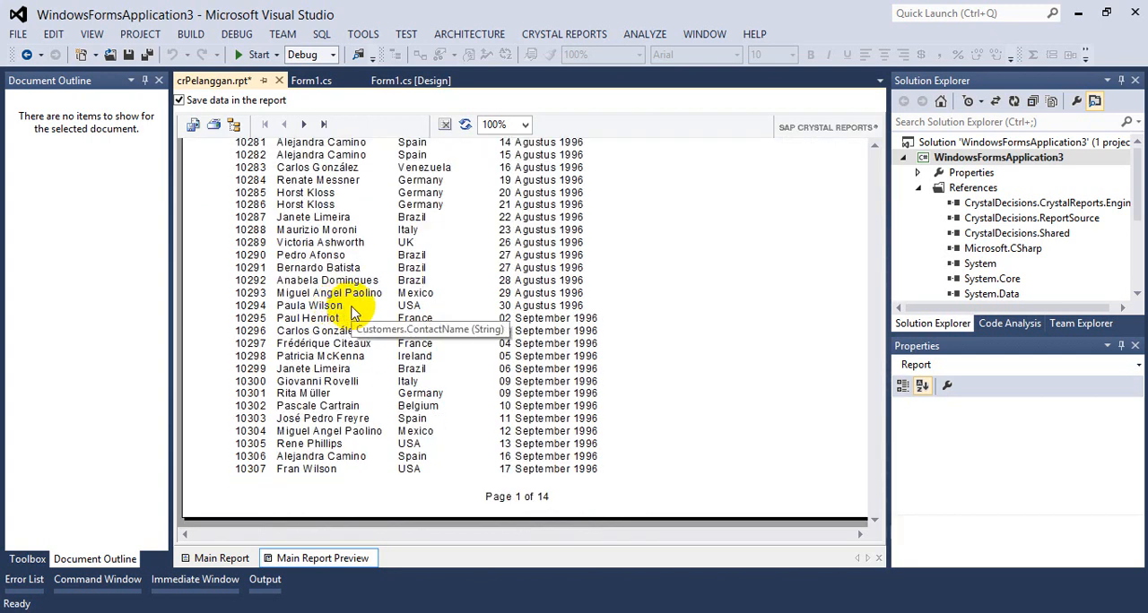
{"action": "scroll", "coordinate": [352, 311], "scroll_direction": "up", "scroll_amount": 10}
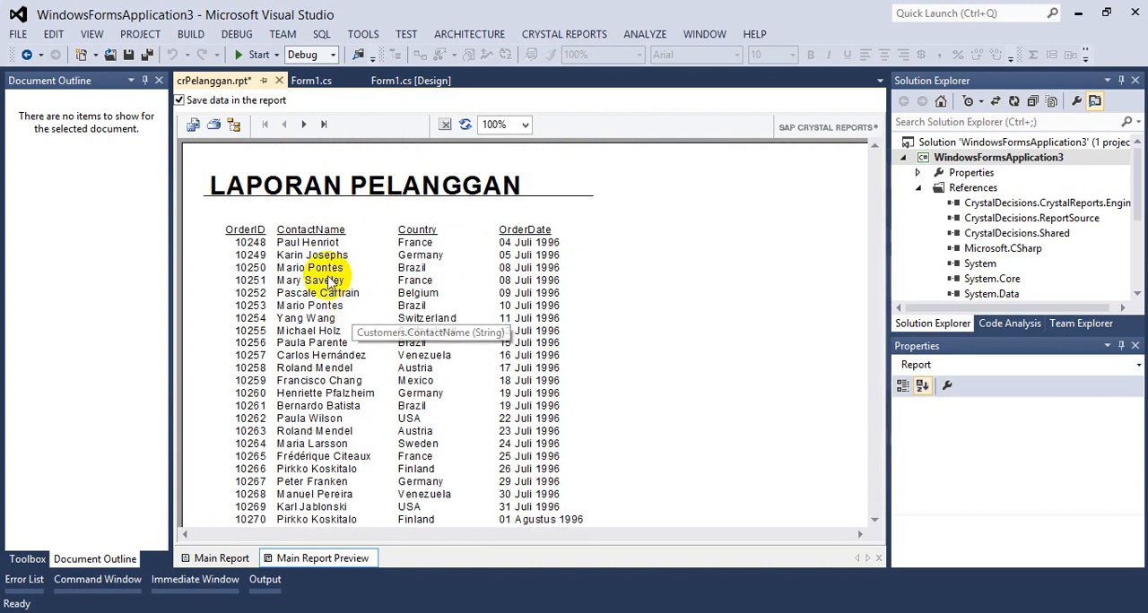
- Save crPelanggan.rpt and switch to Form1's design view with the Toolbox and Document Outline panes auto-hidden
{"action": "left_click", "coordinate": [151, 54]}
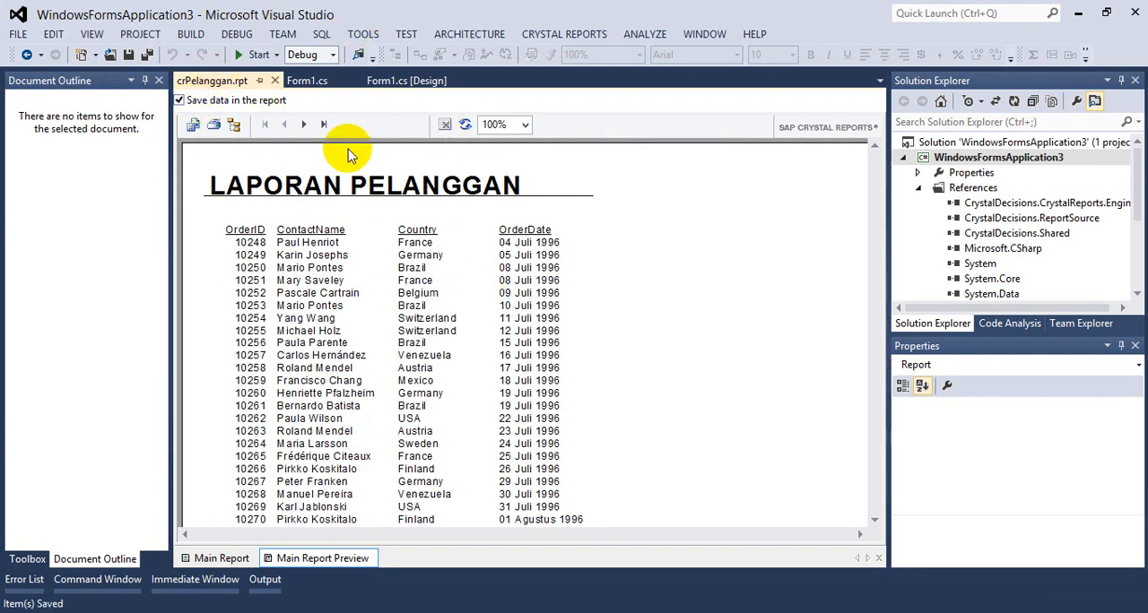
{"action": "left_click", "coordinate": [398, 81]}
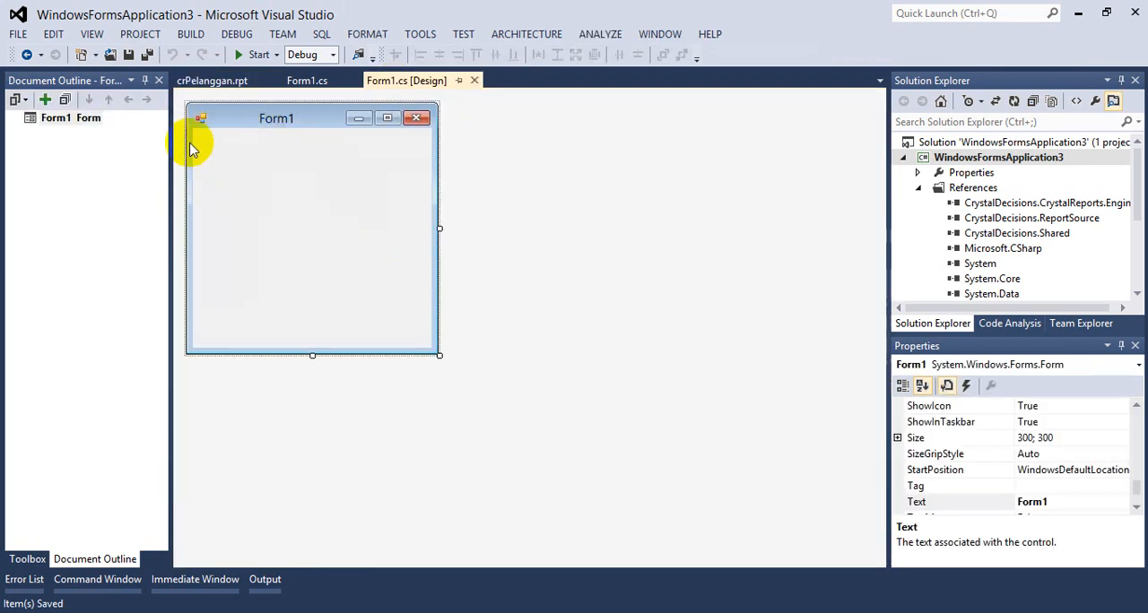
{"action": "left_click", "coordinate": [144, 80]}
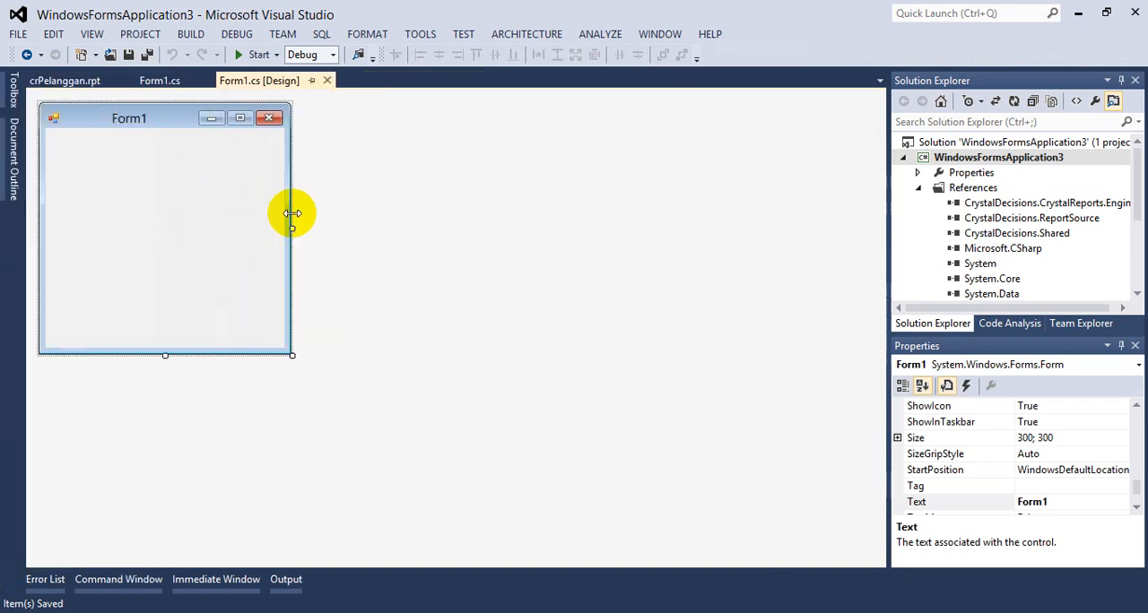
- Run the application to look at the empty Form1 window, and stop debugging
{"action": "left_click", "coordinate": [255, 55]}
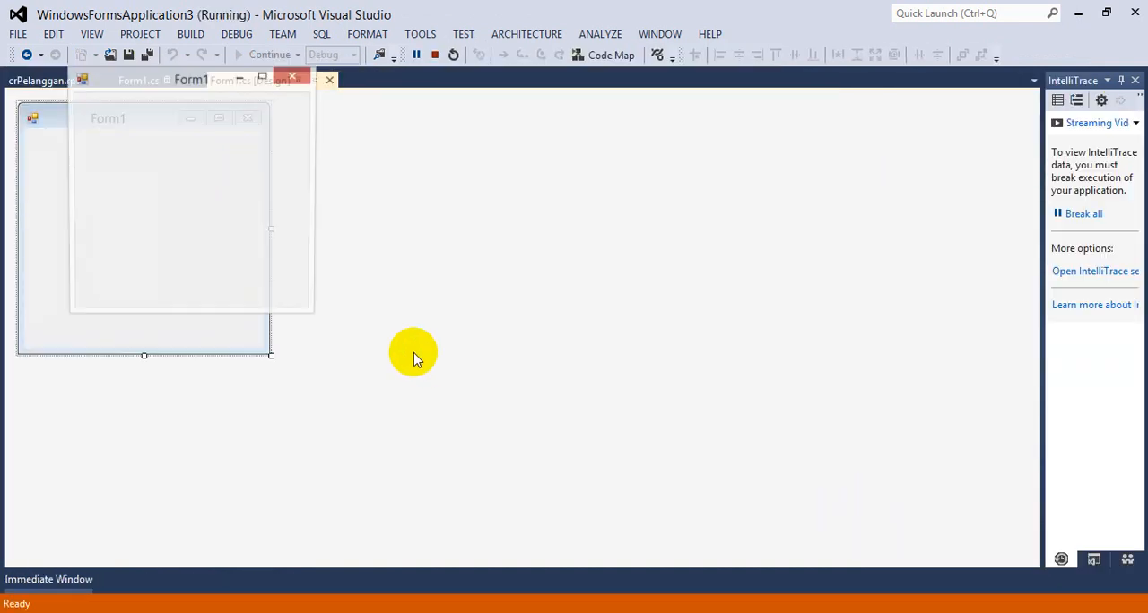
{"action": "left_click_drag", "start_coordinate": [149, 84], "coordinate": [521, 190]}
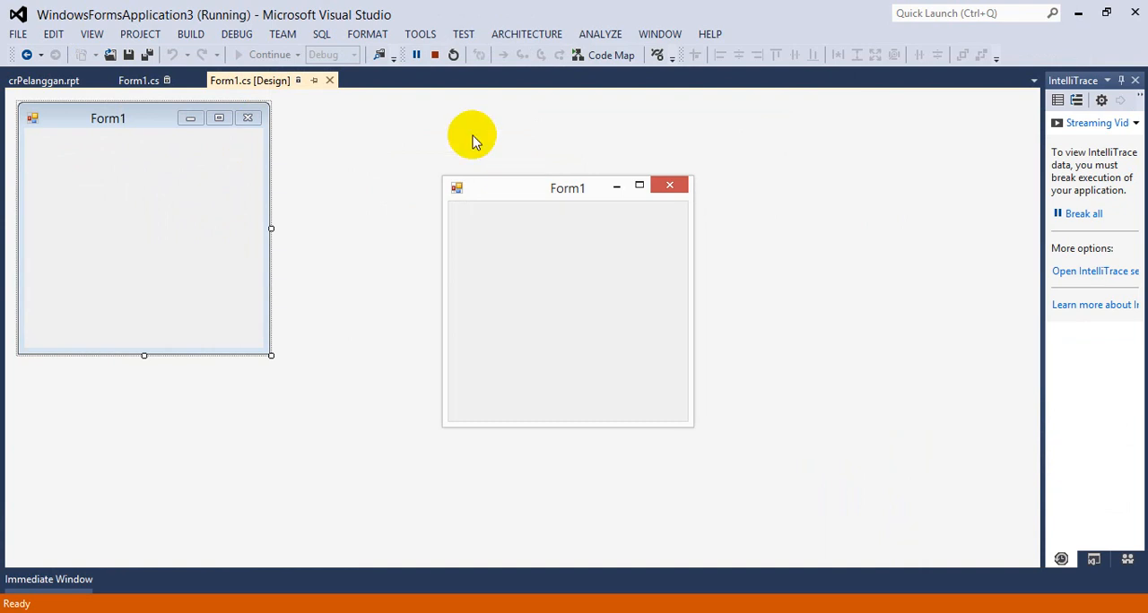
{"action": "left_click", "coordinate": [434, 56]}
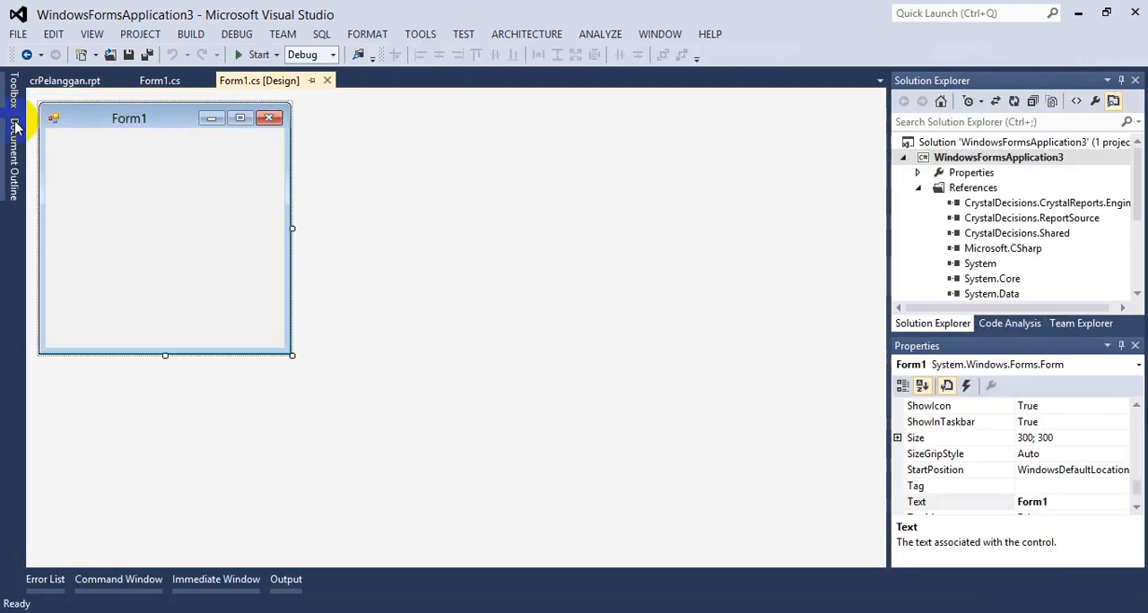
{"action": "left_click", "coordinate": [13, 92]}
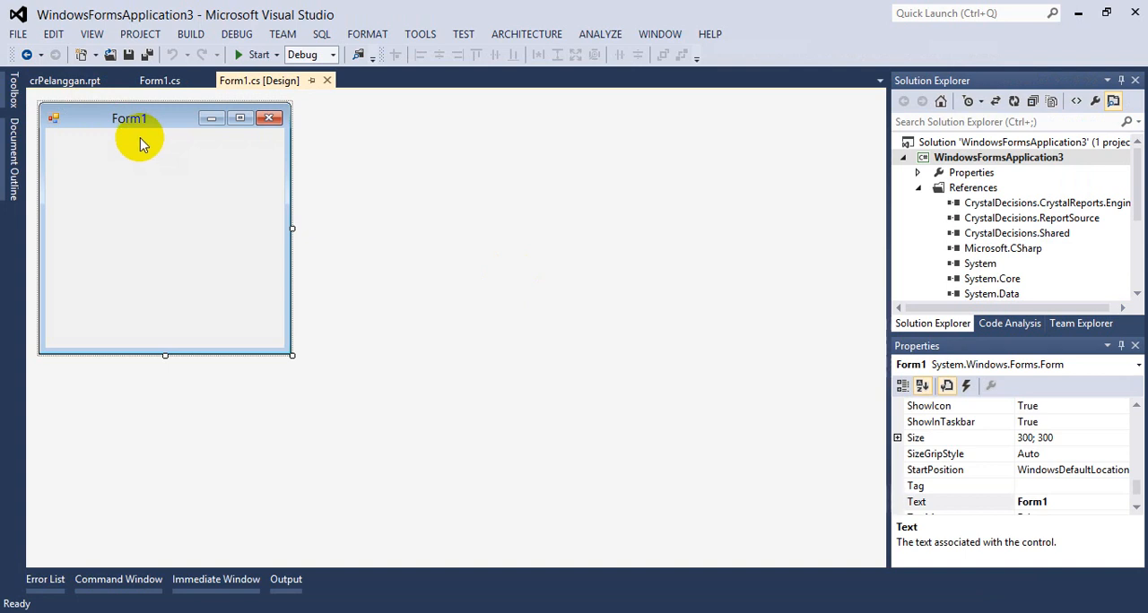
- Locate crPelanggan.rpt in the project tree and in the inner WindowsFormsApplication3 folder in File Explorer, and return to Visual Studio
{"action": "left_click", "coordinate": [918, 190]}
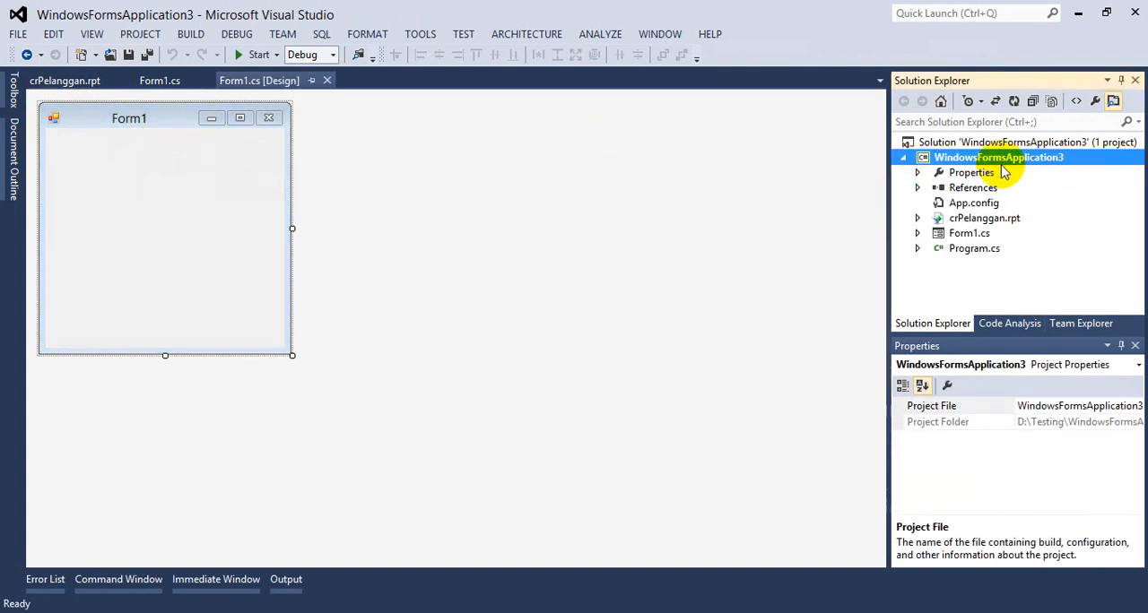
{"action": "left_click", "coordinate": [995, 219]}
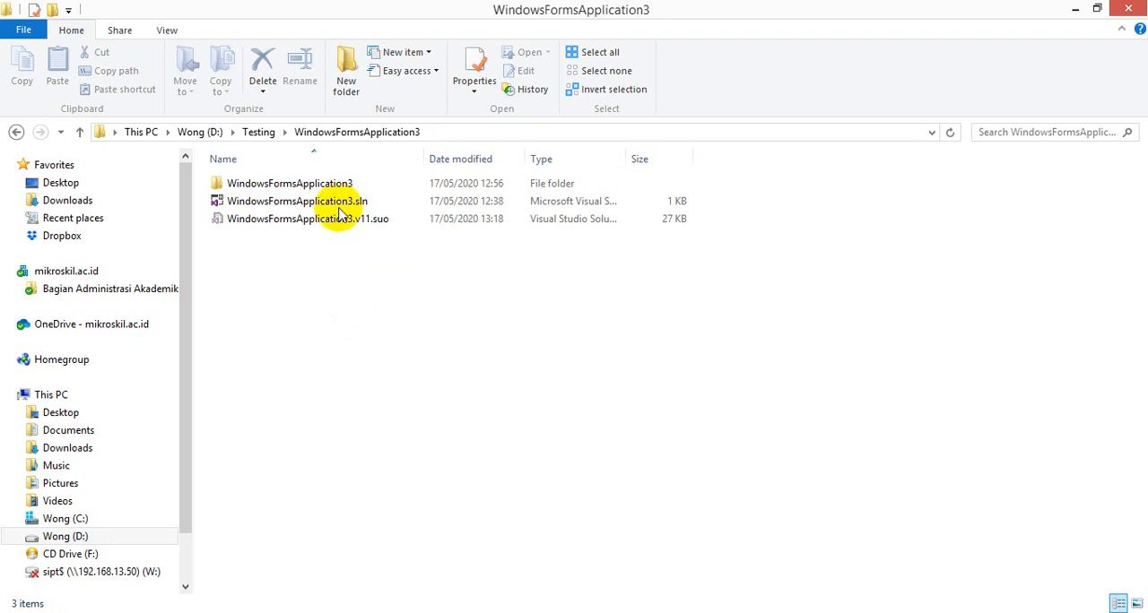
{"action": "left_click", "coordinate": [332, 186]}
{"action": "double_click", "coordinate": [332, 186]}
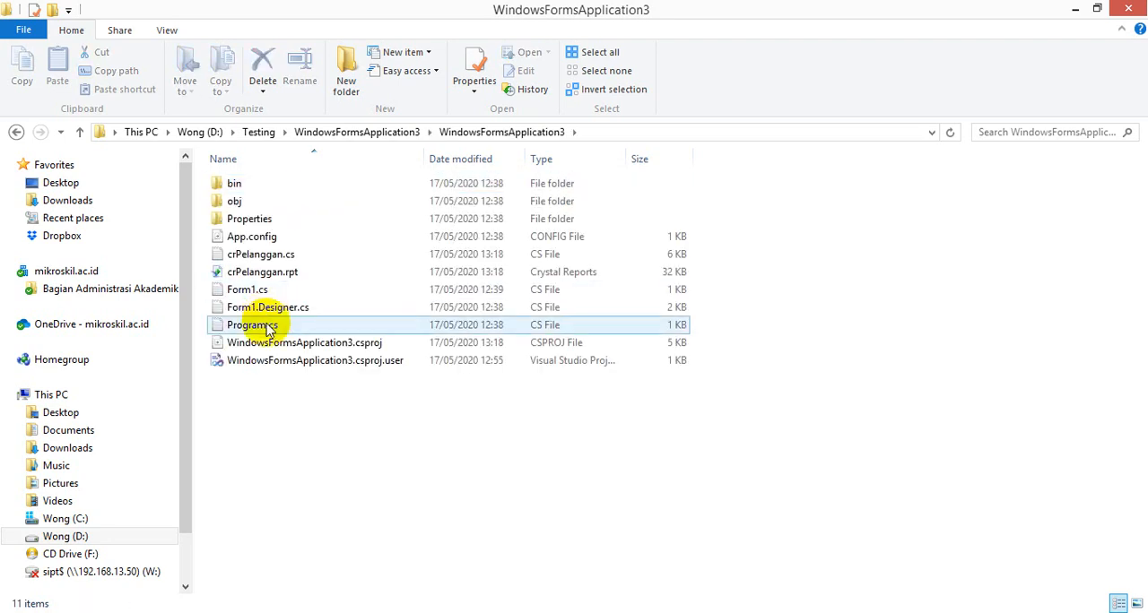
{"action": "left_click", "coordinate": [272, 279]}
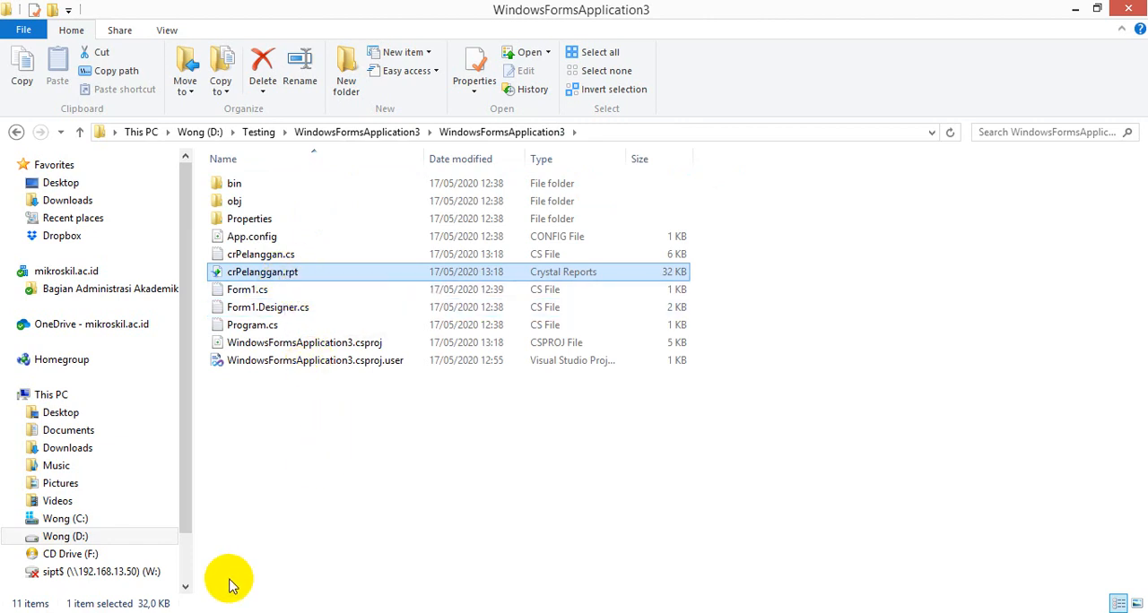
{"action": "left_click", "coordinate": [218, 612]}
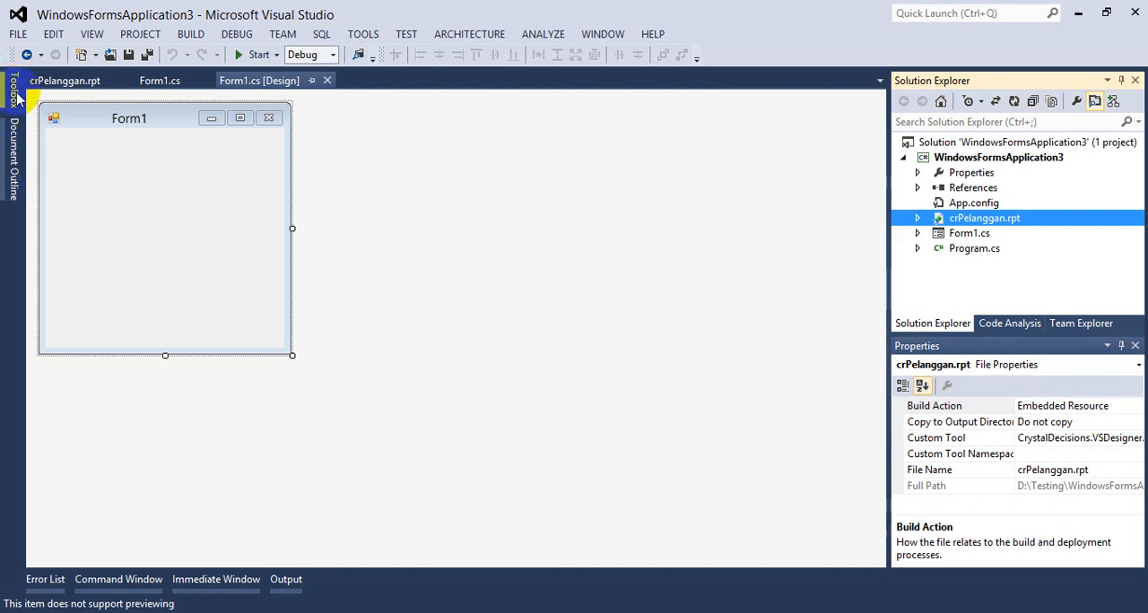
- Place a CrystalReportViewer control from the Reporting group on Form1
{"action": "left_click", "coordinate": [146, 212]}
{"action": "left_click", "coordinate": [14, 90]}
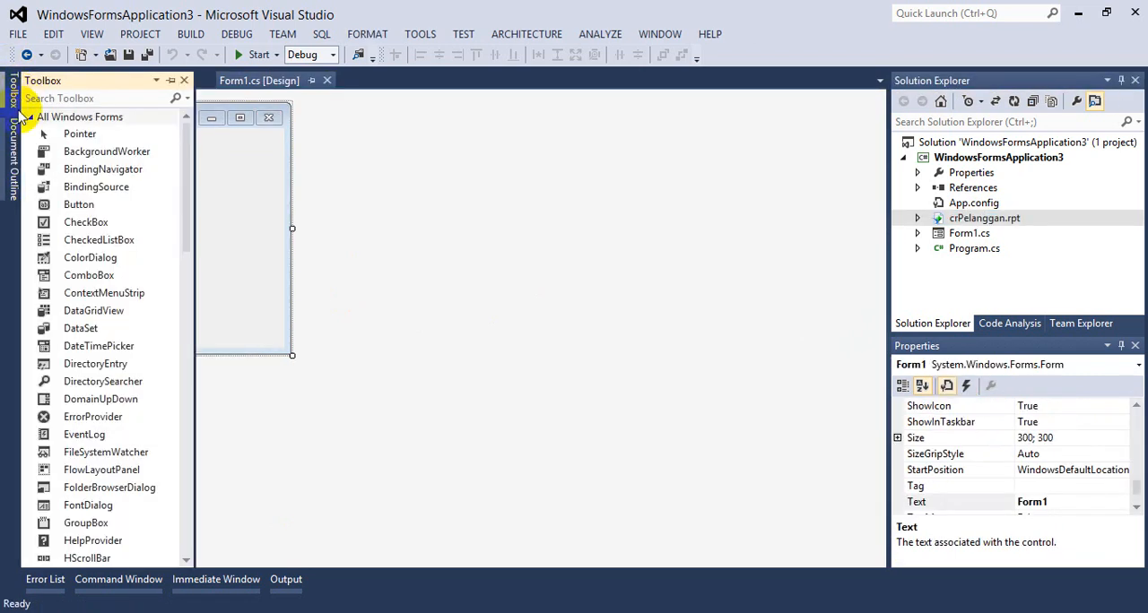
{"action": "left_click", "coordinate": [34, 116]}
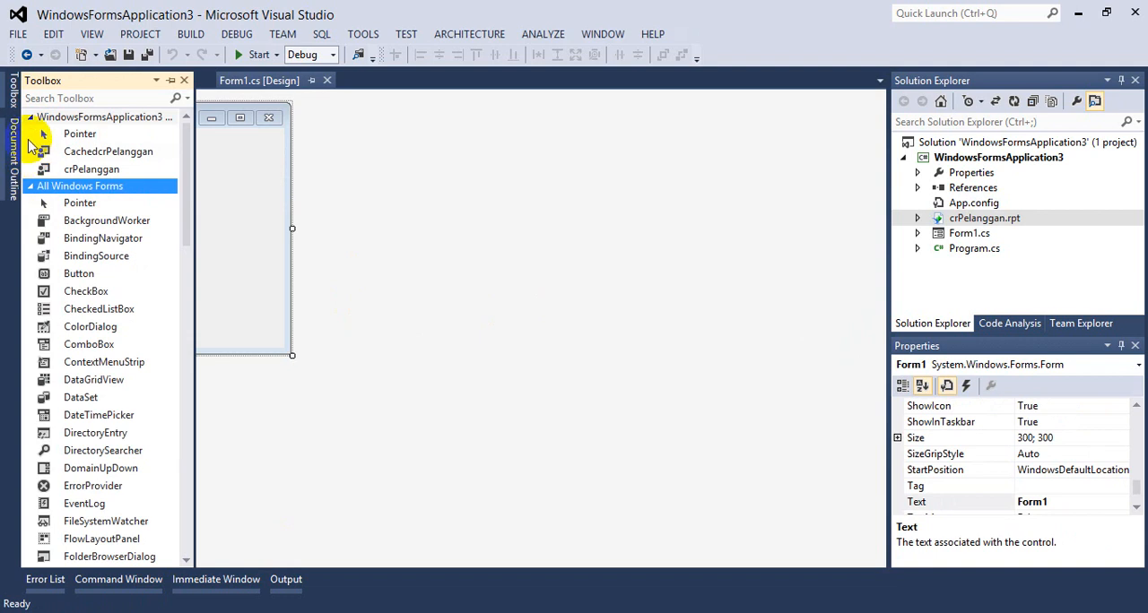
{"action": "left_click", "coordinate": [29, 115]}
{"action": "left_click", "coordinate": [30, 133]}
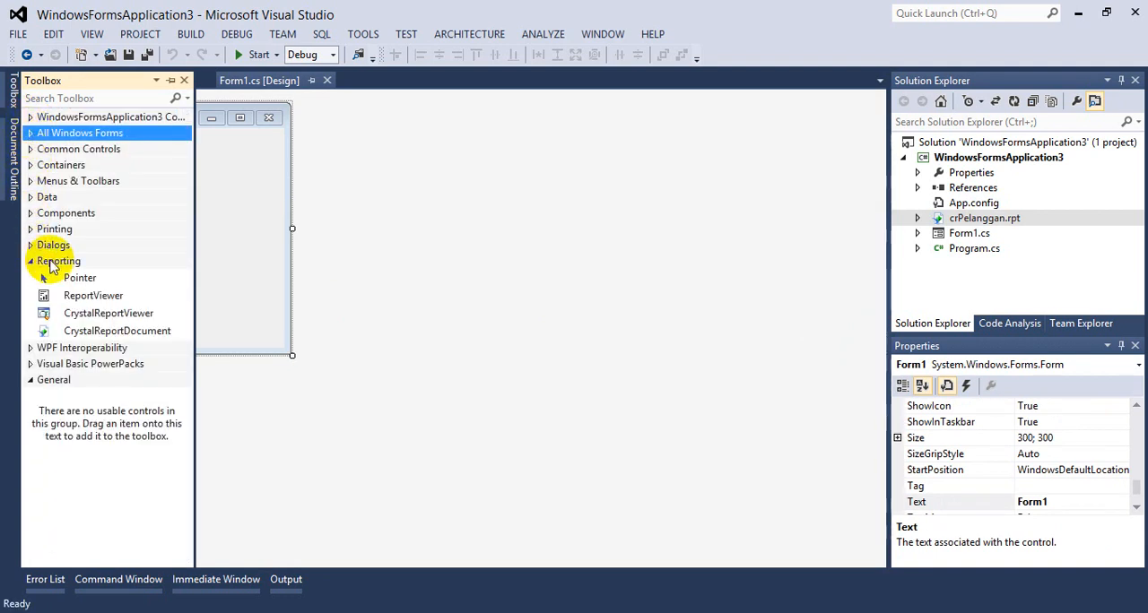
{"action": "left_click", "coordinate": [89, 315]}
{"action": "left_click_drag", "start_coordinate": [89, 319], "coordinate": [187, 208]}
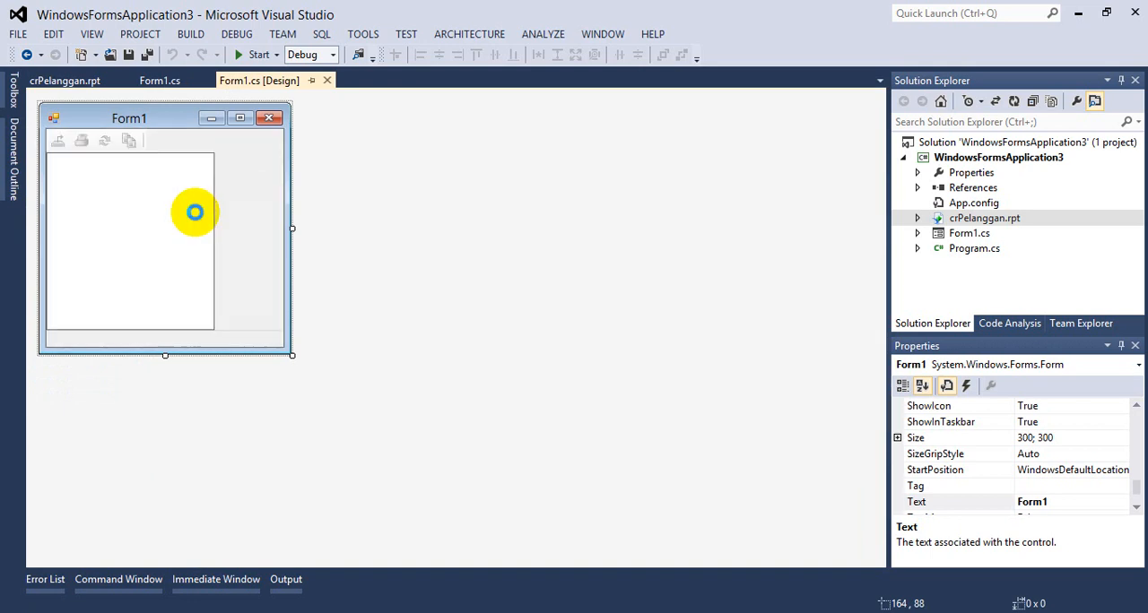
- Enlarge Form1 to about 671 x 395, and widen the Solution Explorer area with the References and Form1.cs nodes collapsed
{"action": "left_click", "coordinate": [139, 110]}
{"action": "left_click_drag", "start_coordinate": [291, 356], "coordinate": [603, 435]}
{"action": "left_click_drag", "start_coordinate": [888, 308], "coordinate": [733, 310]}
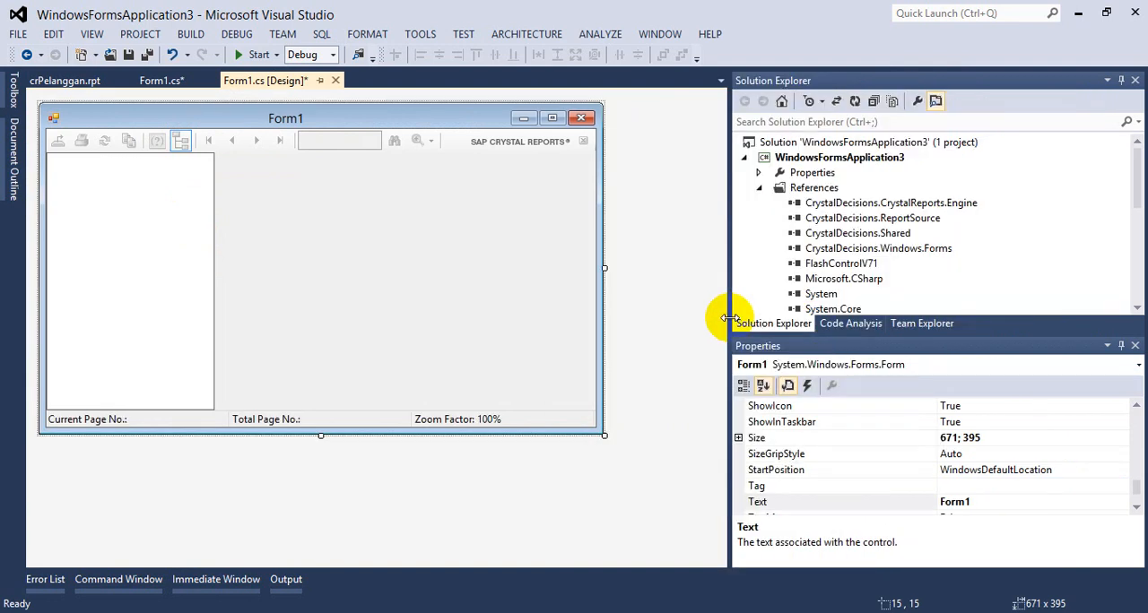
{"action": "left_click", "coordinate": [758, 188]}
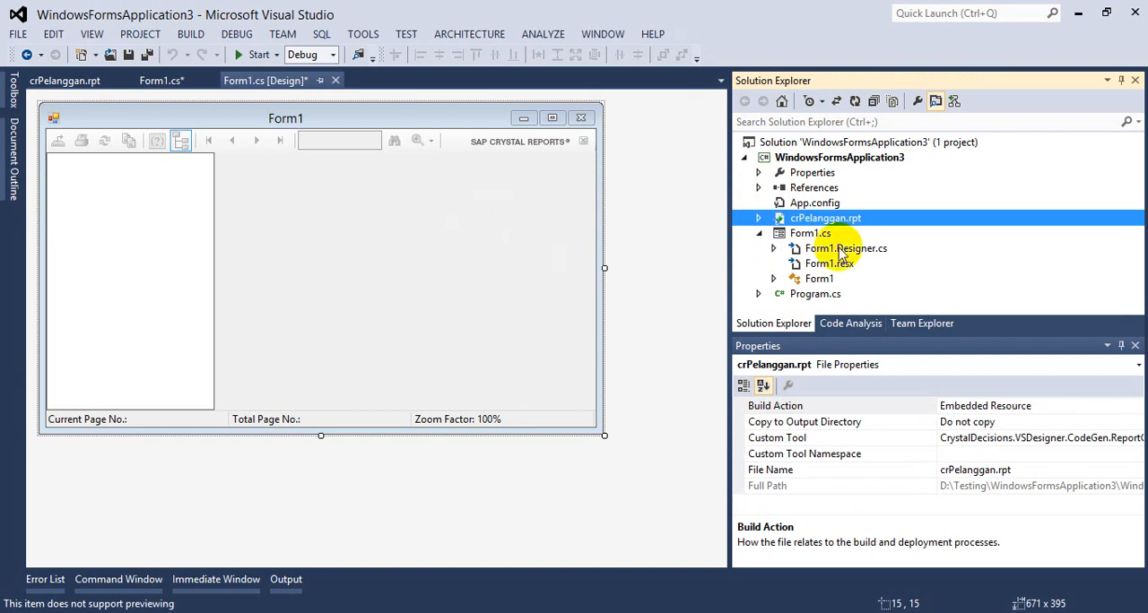
{"action": "left_click", "coordinate": [758, 234]}
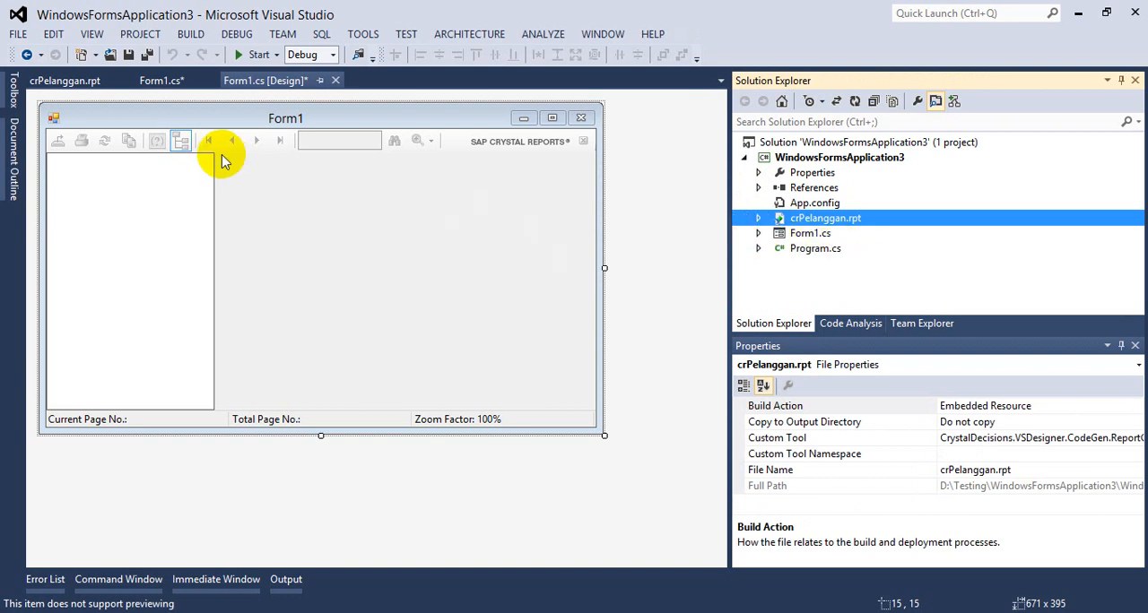
- Select the report viewer on Form1 and make its Properties area and property list taller
{"action": "left_click", "coordinate": [262, 207]}
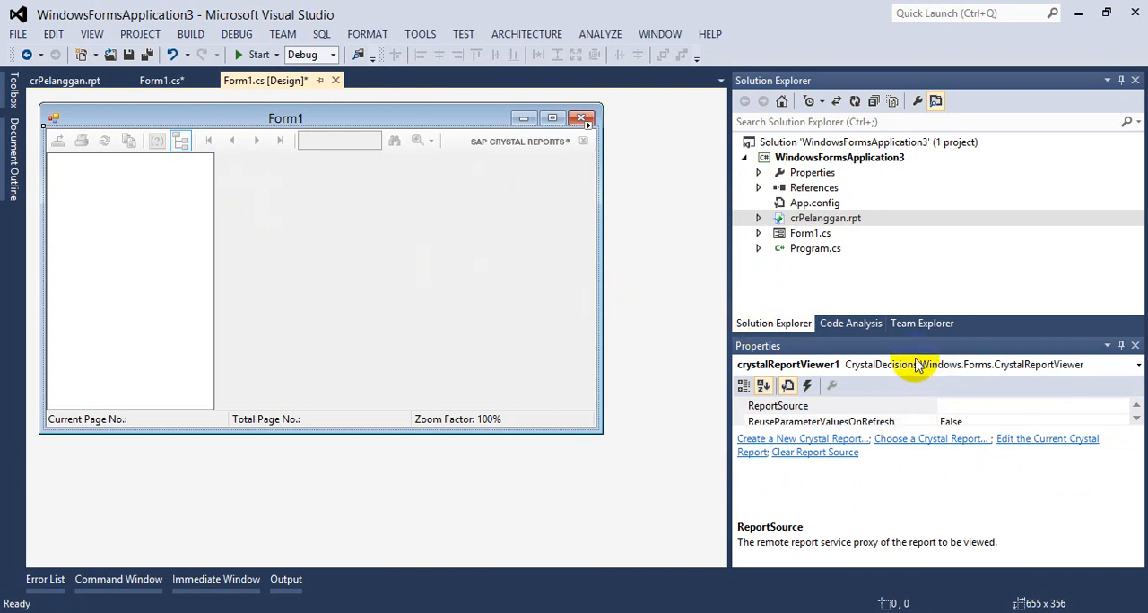
{"action": "left_click_drag", "start_coordinate": [912, 334], "coordinate": [913, 277]}
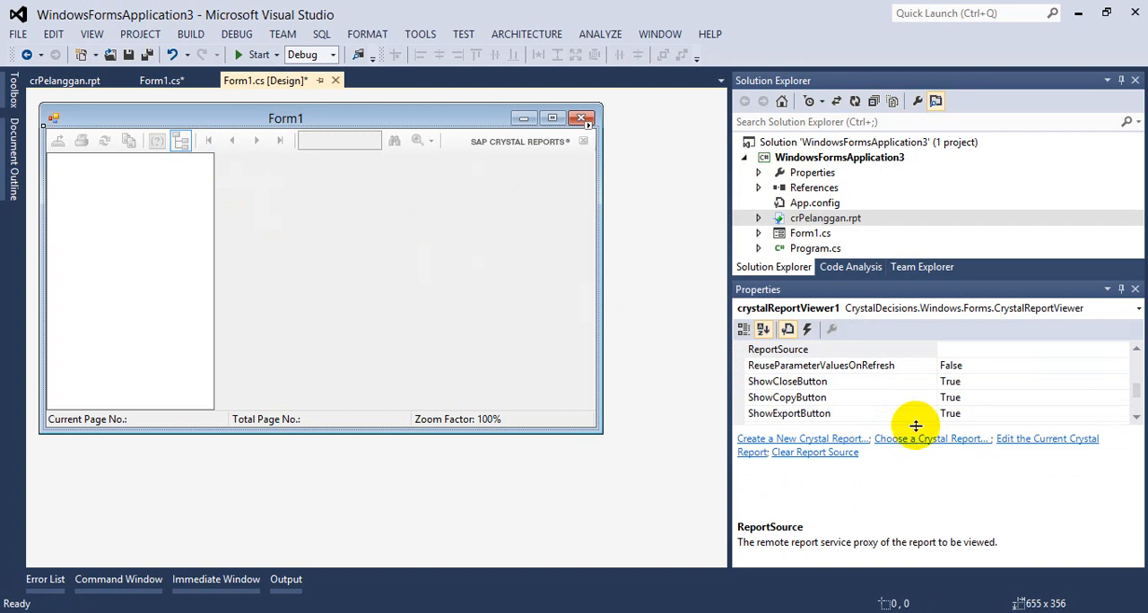
{"action": "left_click_drag", "start_coordinate": [915, 426], "coordinate": [920, 494]}
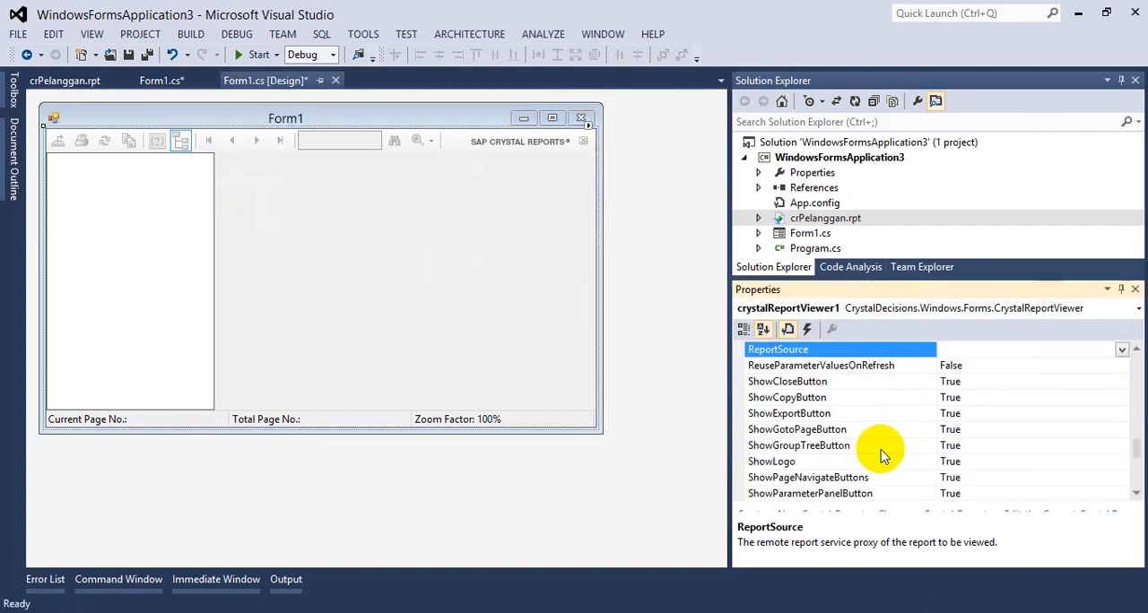
- Look at the docking options of the viewer's Dock property and close them without choosing another one
{"action": "scroll", "coordinate": [853, 443], "scroll_direction": "up", "scroll_amount": 13}
{"action": "scroll", "coordinate": [853, 443], "scroll_direction": "down", "scroll_amount": 3}
{"action": "scroll", "coordinate": [852, 442], "scroll_direction": "down", "scroll_amount": 2}
{"action": "left_click", "coordinate": [789, 430]}
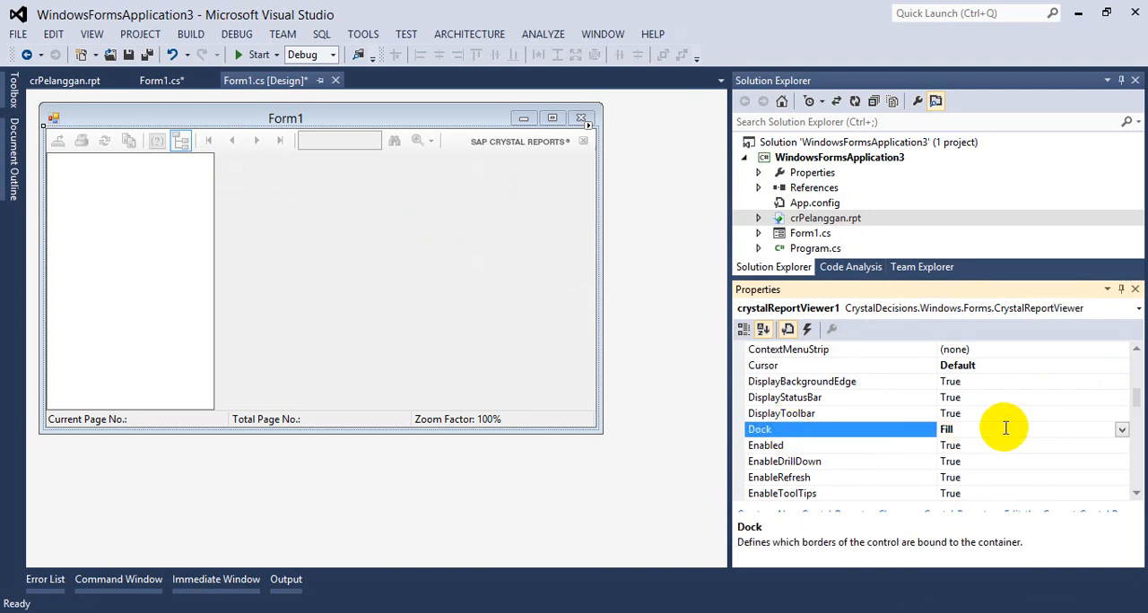
{"action": "left_click", "coordinate": [1122, 430]}
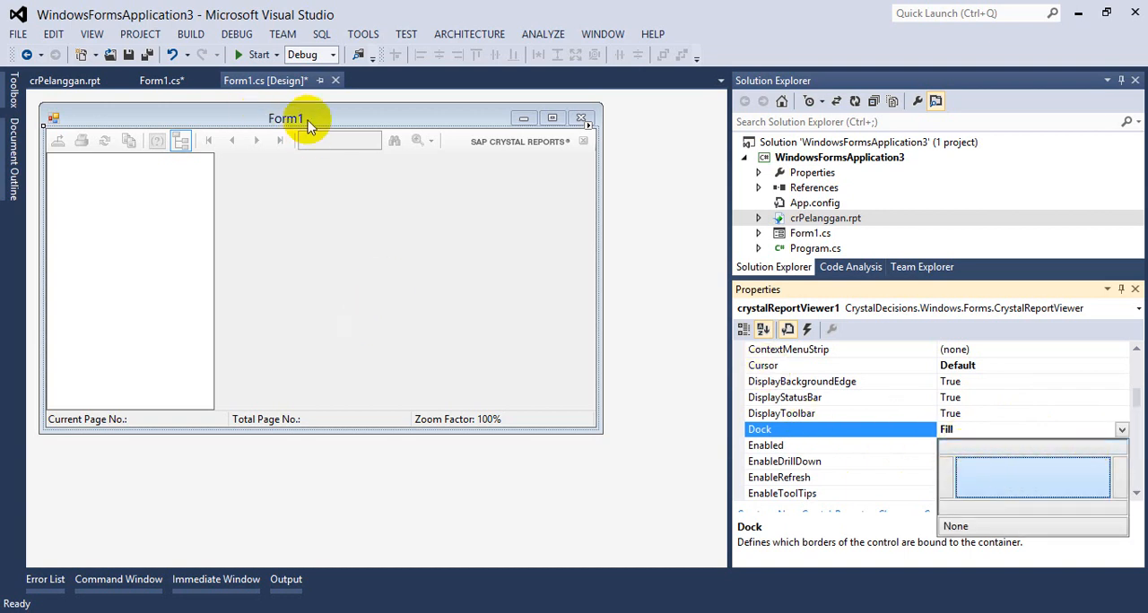
{"action": "left_click", "coordinate": [332, 142]}
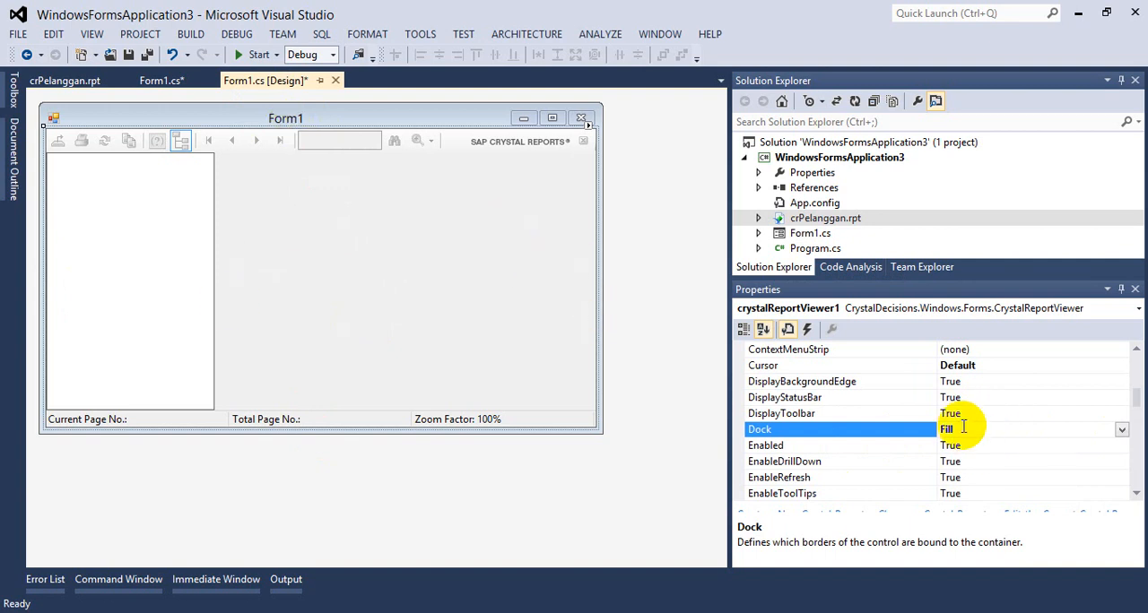
- Try the viewer's Dock property set to Top, and set it back to Fill
{"action": "left_click", "coordinate": [1123, 432]}
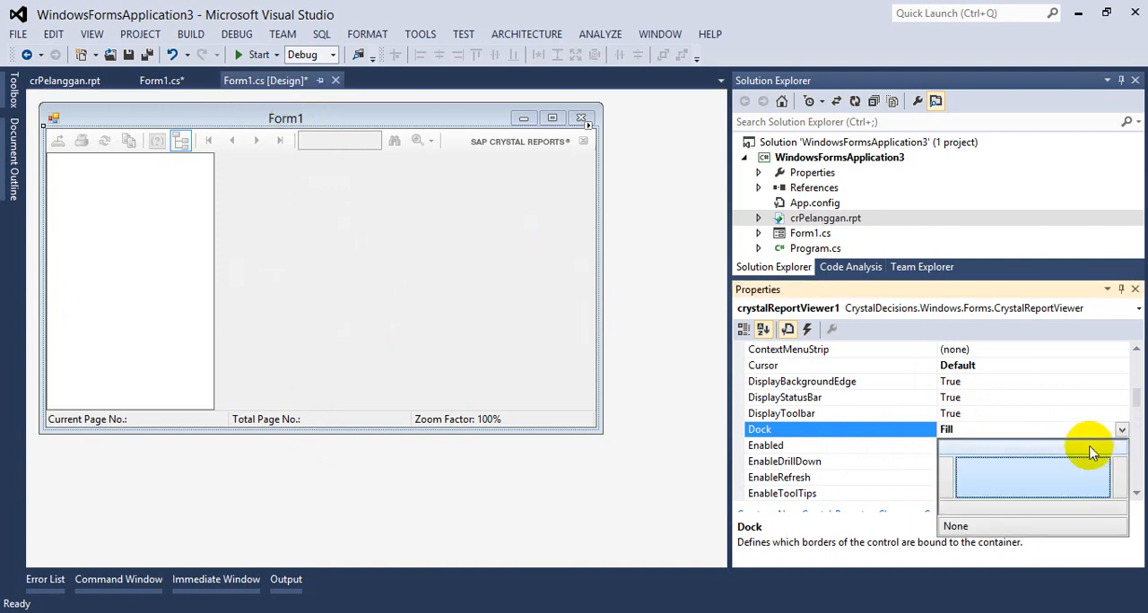
{"action": "left_click", "coordinate": [1025, 453]}
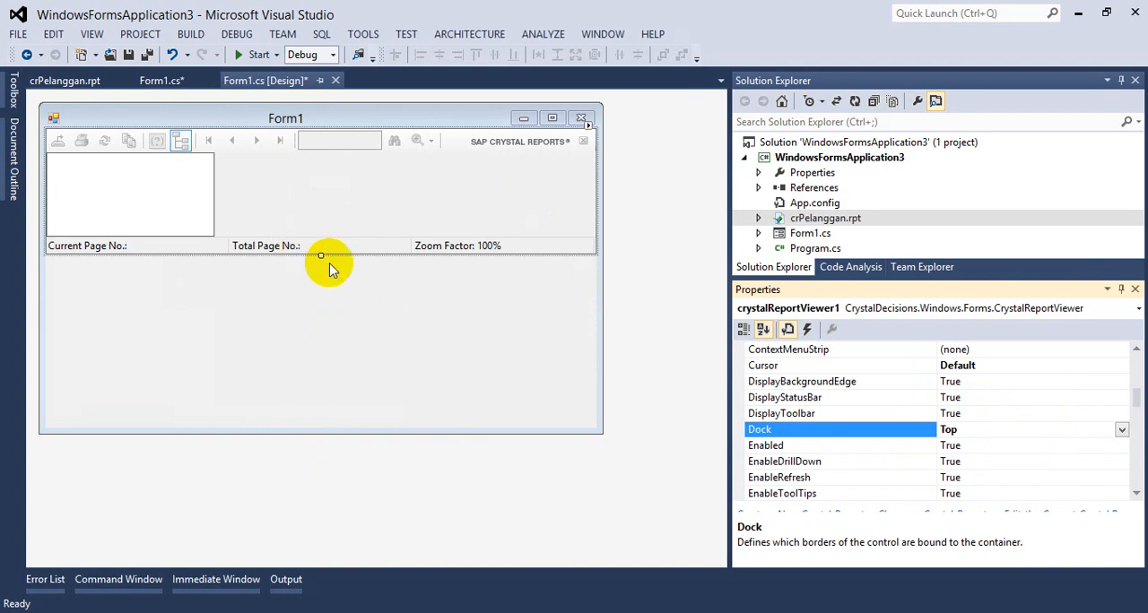
{"action": "left_click", "coordinate": [308, 200]}
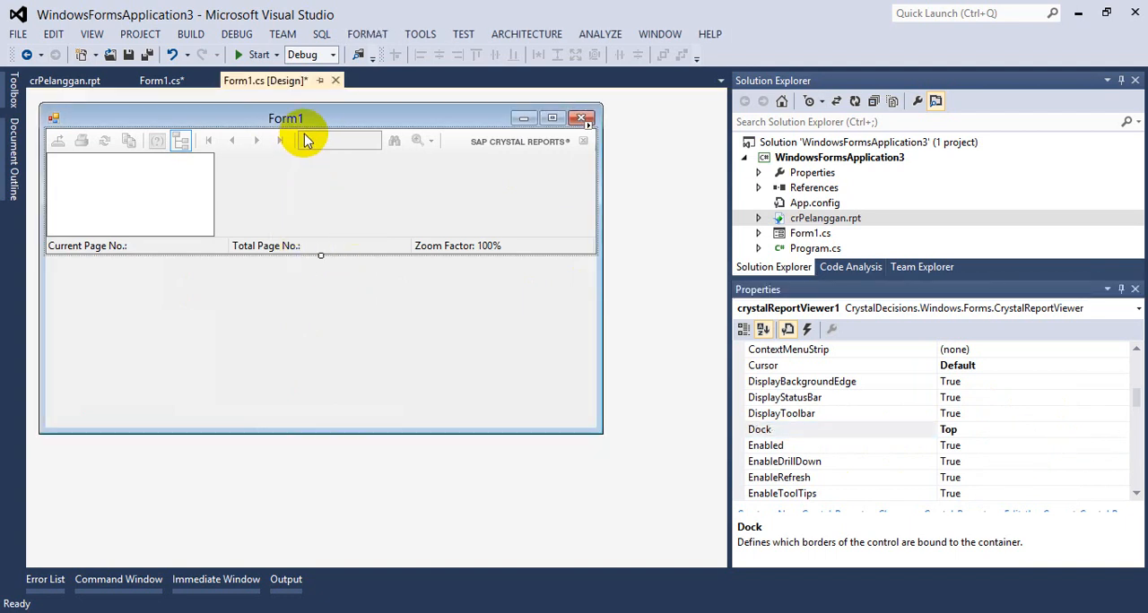
{"action": "left_click", "coordinate": [1121, 431]}
{"action": "left_click", "coordinate": [1120, 430]}
{"action": "left_click", "coordinate": [1042, 465]}
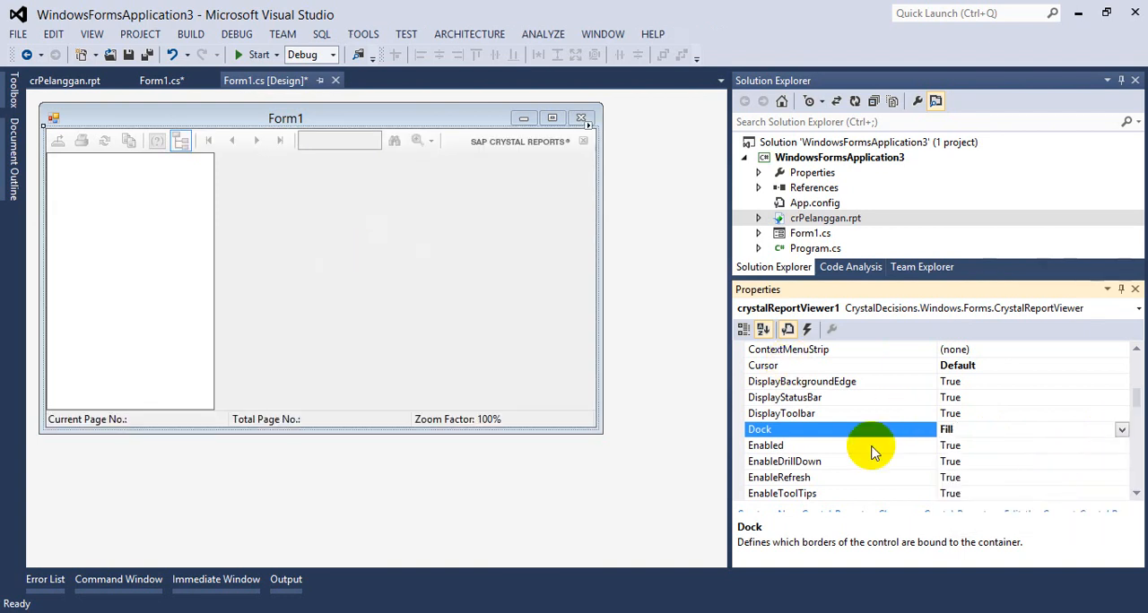
- Find the viewer's ReportSource property and widen the column that holds the property values
{"action": "scroll", "coordinate": [858, 460], "scroll_direction": "down", "scroll_amount": 10}
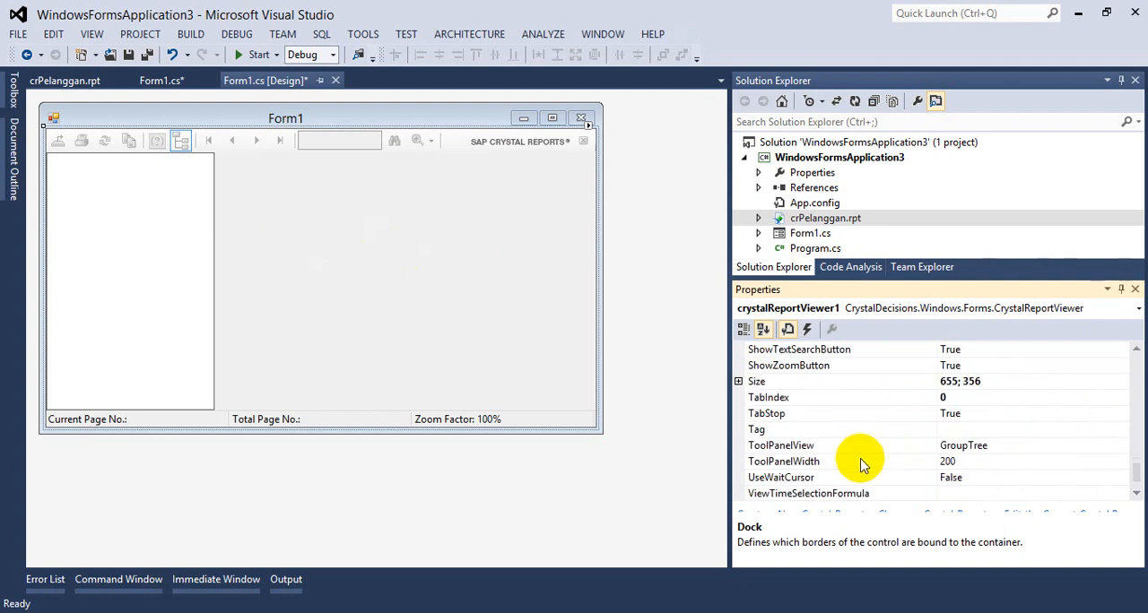
{"action": "scroll", "coordinate": [858, 444], "scroll_direction": "up", "scroll_amount": 1}
{"action": "scroll", "coordinate": [856, 444], "scroll_direction": "up", "scroll_amount": 1}
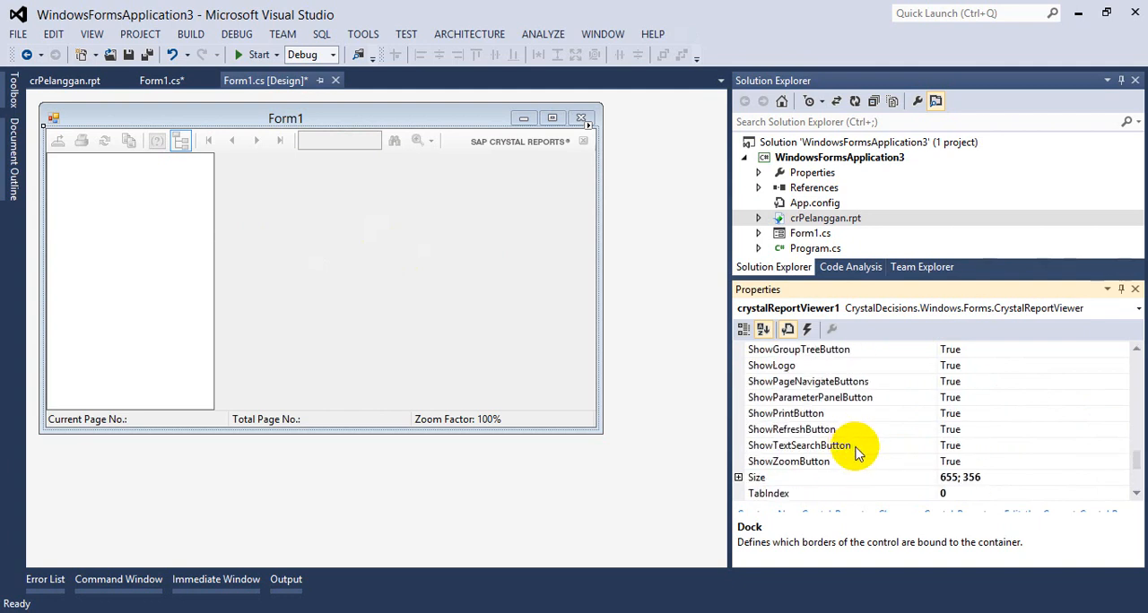
{"action": "scroll", "coordinate": [852, 451], "scroll_direction": "down", "scroll_amount": 3}
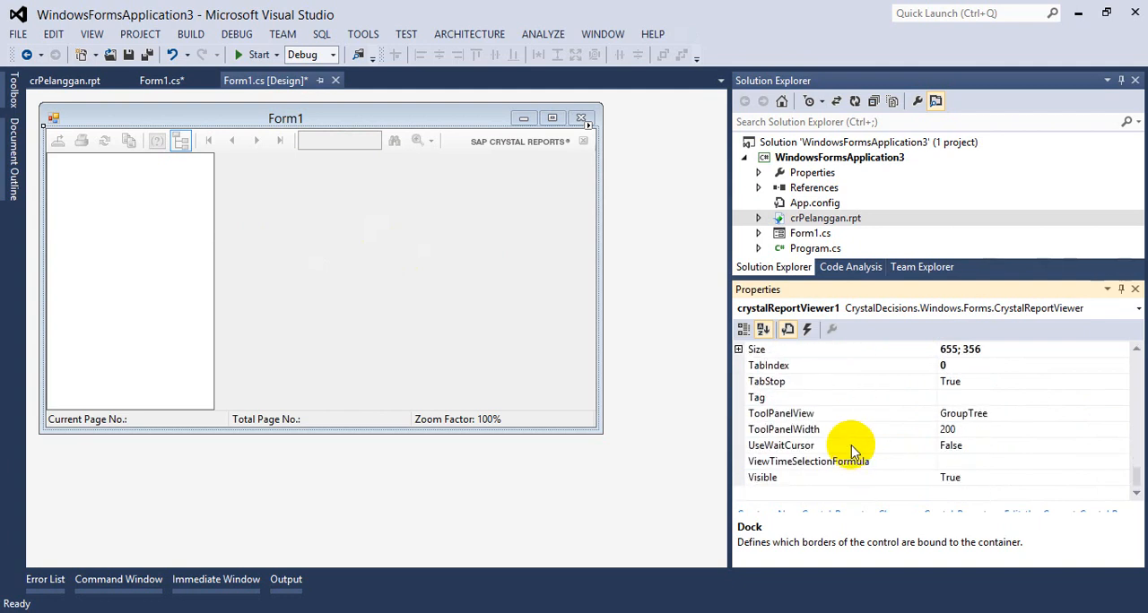
{"action": "scroll", "coordinate": [847, 435], "scroll_direction": "up", "scroll_amount": 4}
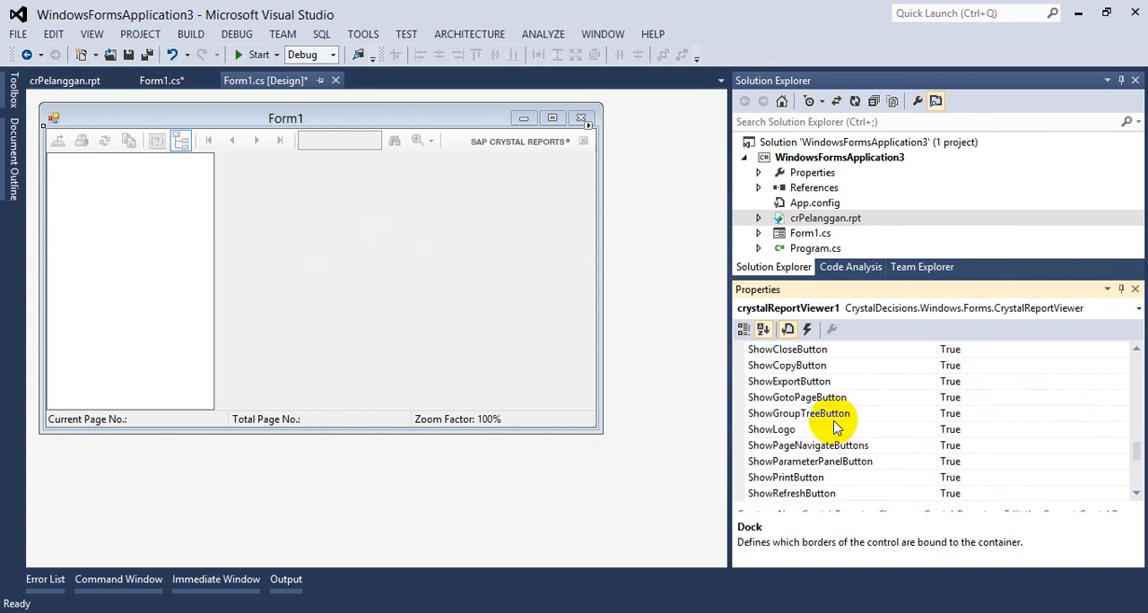
{"action": "scroll", "coordinate": [834, 429], "scroll_direction": "up", "scroll_amount": 3}
{"action": "scroll", "coordinate": [816, 422], "scroll_direction": "down", "scroll_amount": 1}
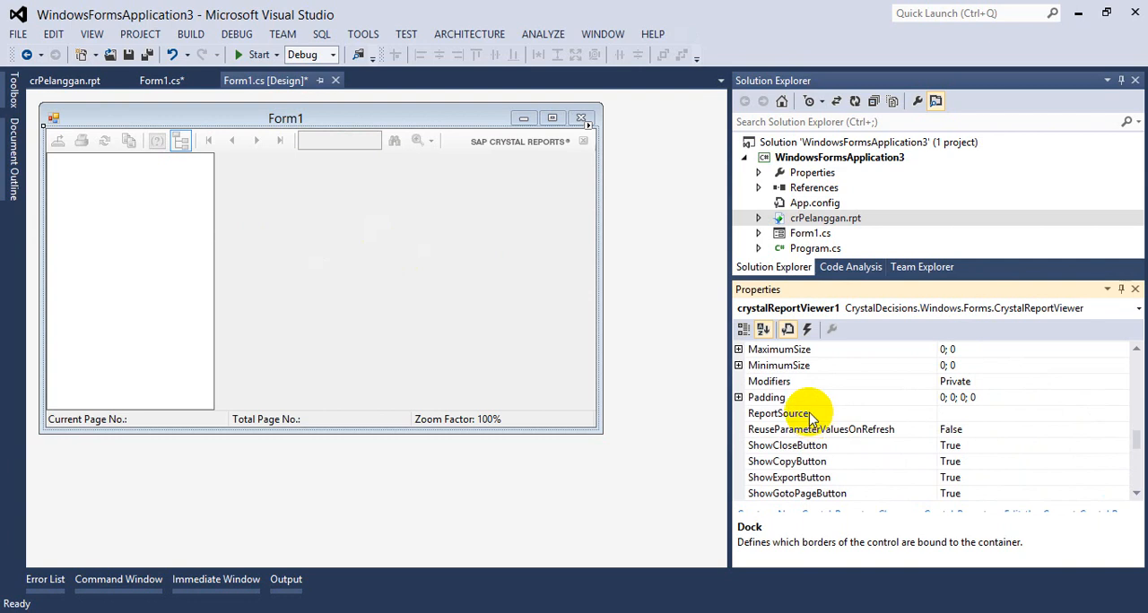
{"action": "left_click", "coordinate": [811, 414]}
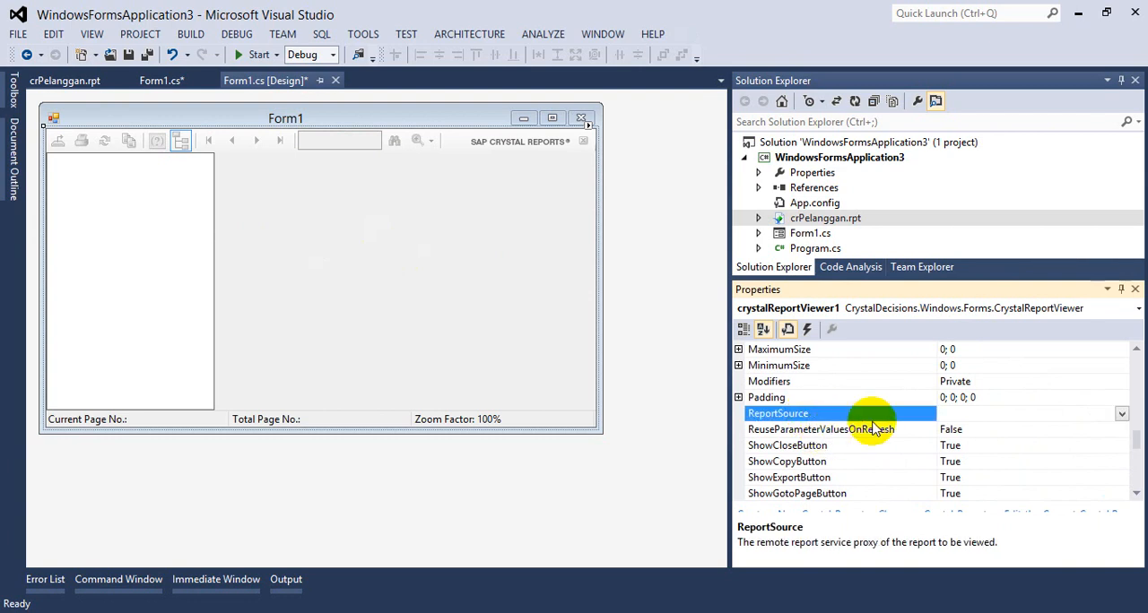
{"action": "left_click_drag", "start_coordinate": [937, 397], "coordinate": [879, 421]}
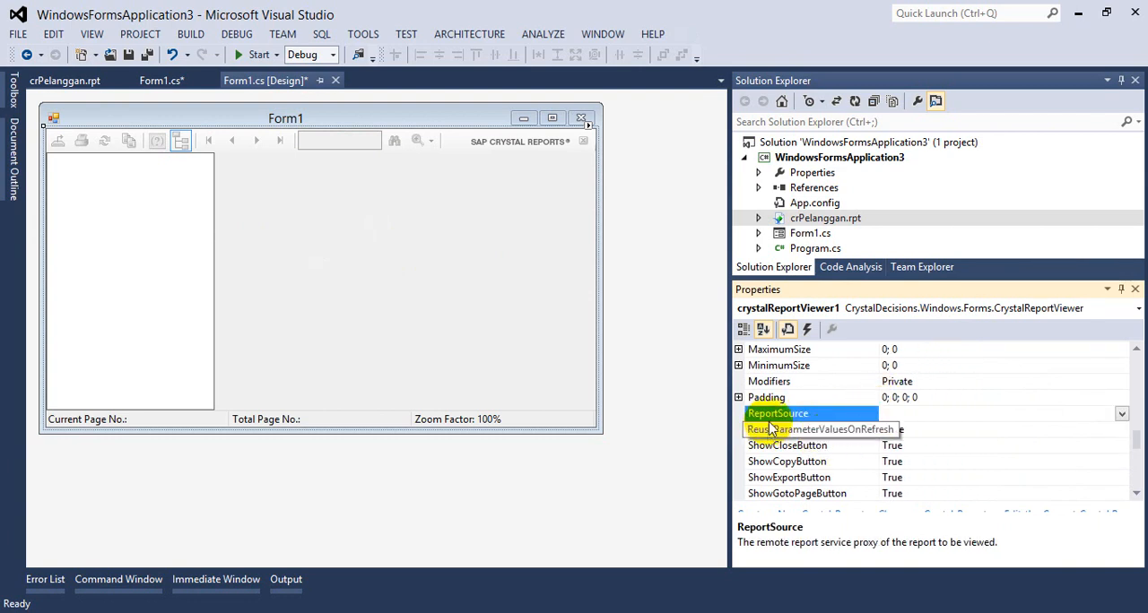
- Cancel browsing for an existing report file and set the viewer's ReportSource to WindowsFormsApplication3.crPelanggan
{"action": "left_click", "coordinate": [1121, 415]}
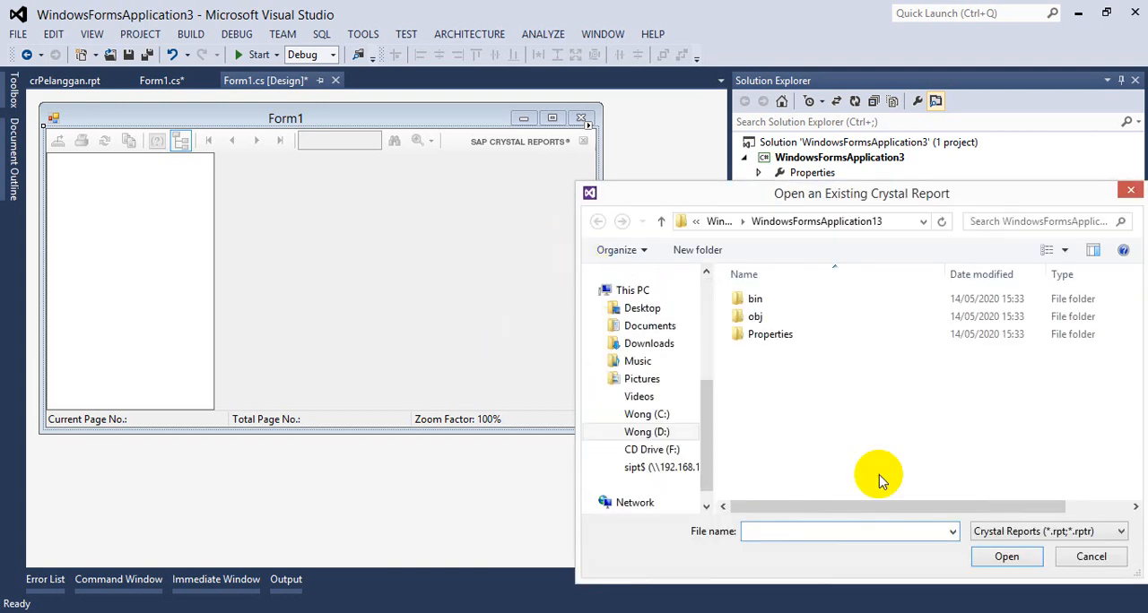
{"action": "left_click_drag", "start_coordinate": [952, 199], "coordinate": [608, 86]}
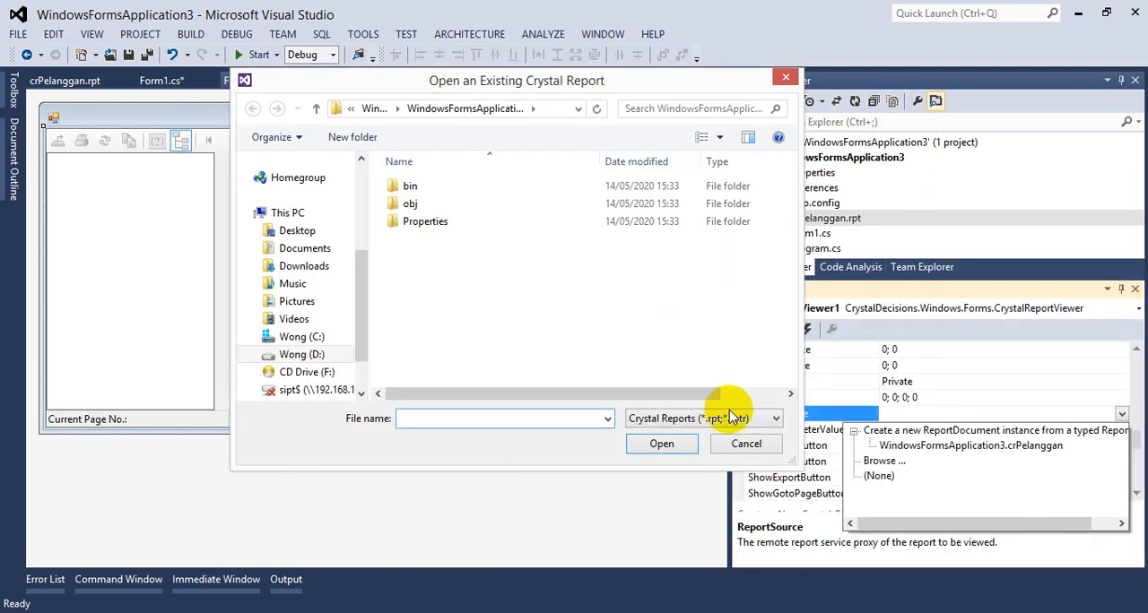
{"action": "left_click", "coordinate": [755, 446]}
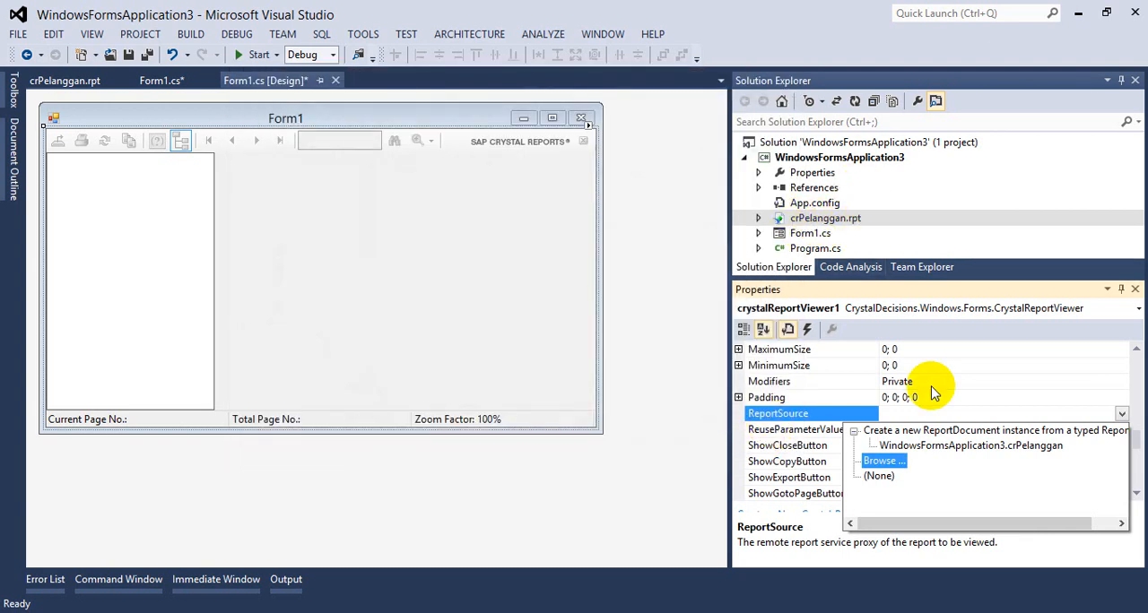
{"action": "left_click", "coordinate": [955, 453]}
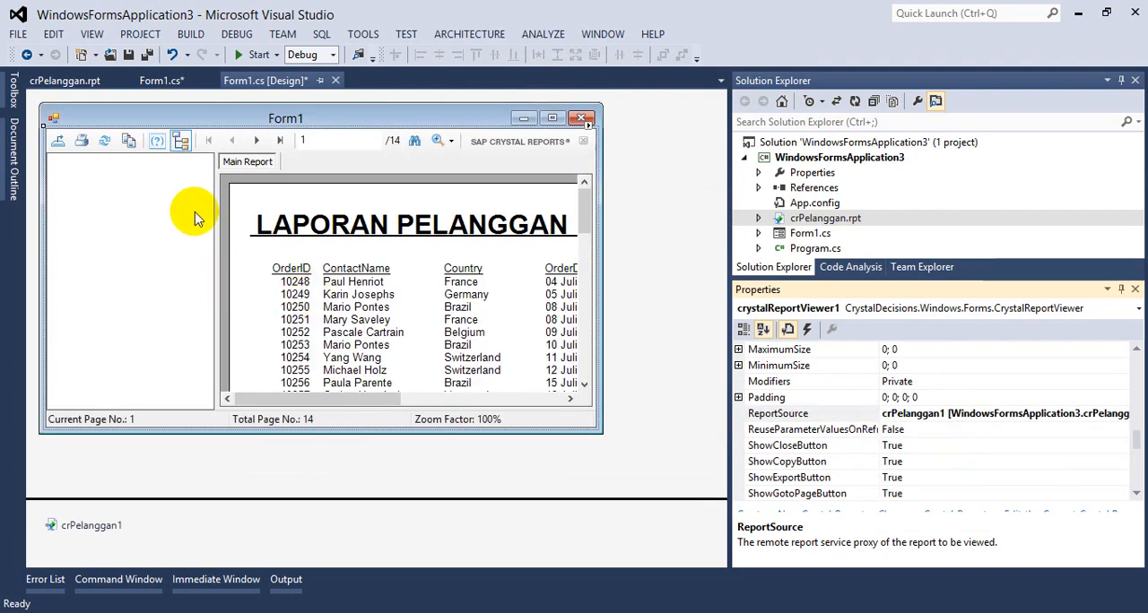
- Run the application, maximize Form1, and examine the title, column headings and page number on the report's first page
{"action": "left_click", "coordinate": [250, 54]}
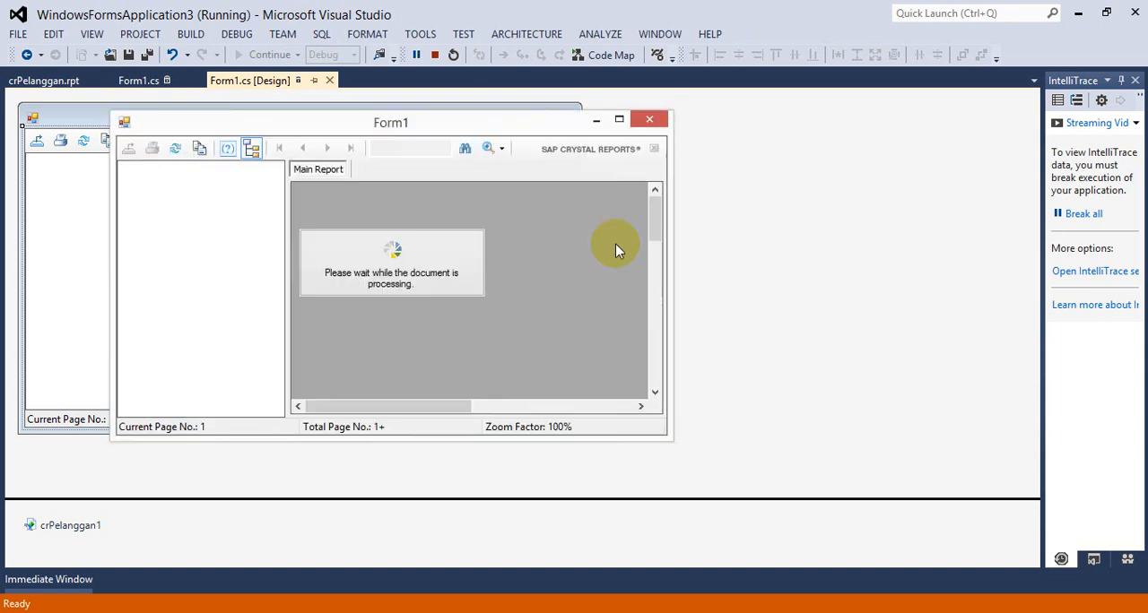
{"action": "left_click", "coordinate": [619, 119]}
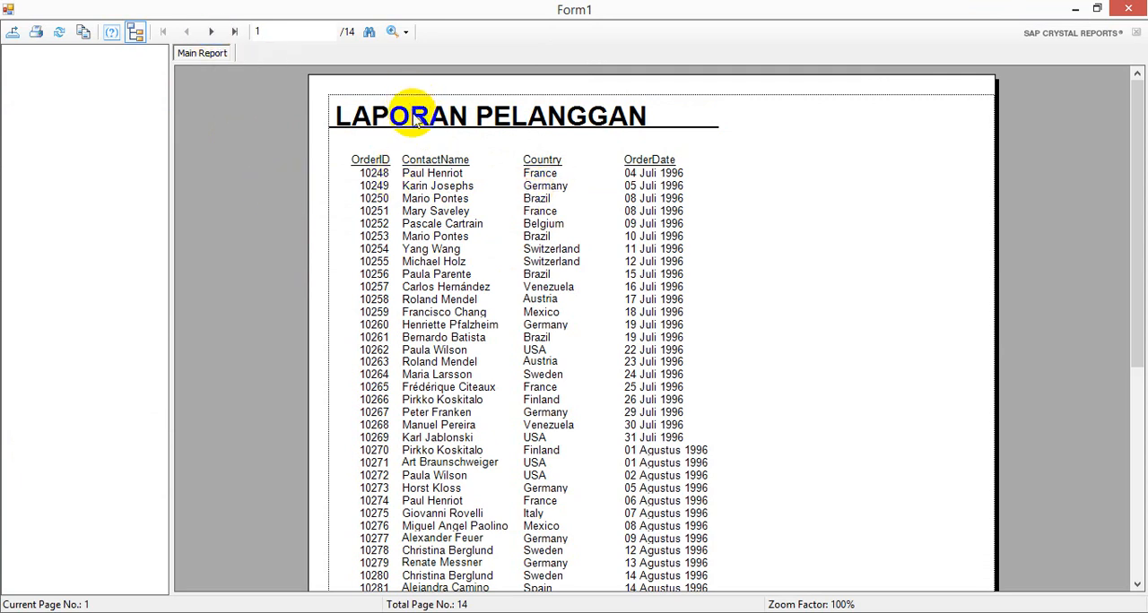
{"action": "left_click", "coordinate": [441, 118]}
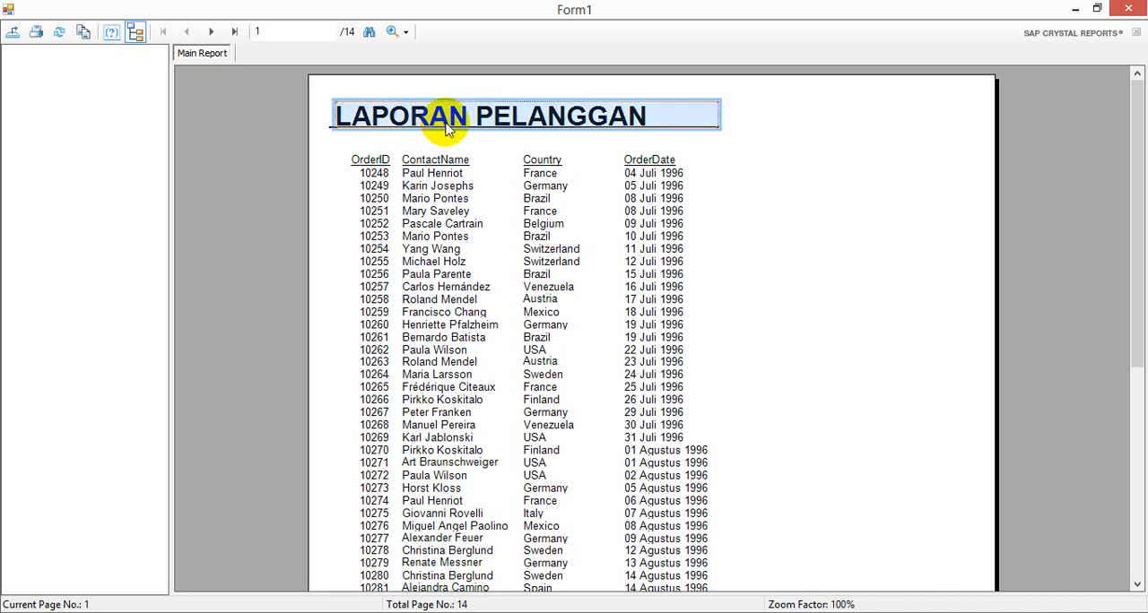
{"action": "left_click", "coordinate": [357, 163]}
{"action": "scroll", "coordinate": [378, 179], "scroll_direction": "down", "scroll_amount": 6}
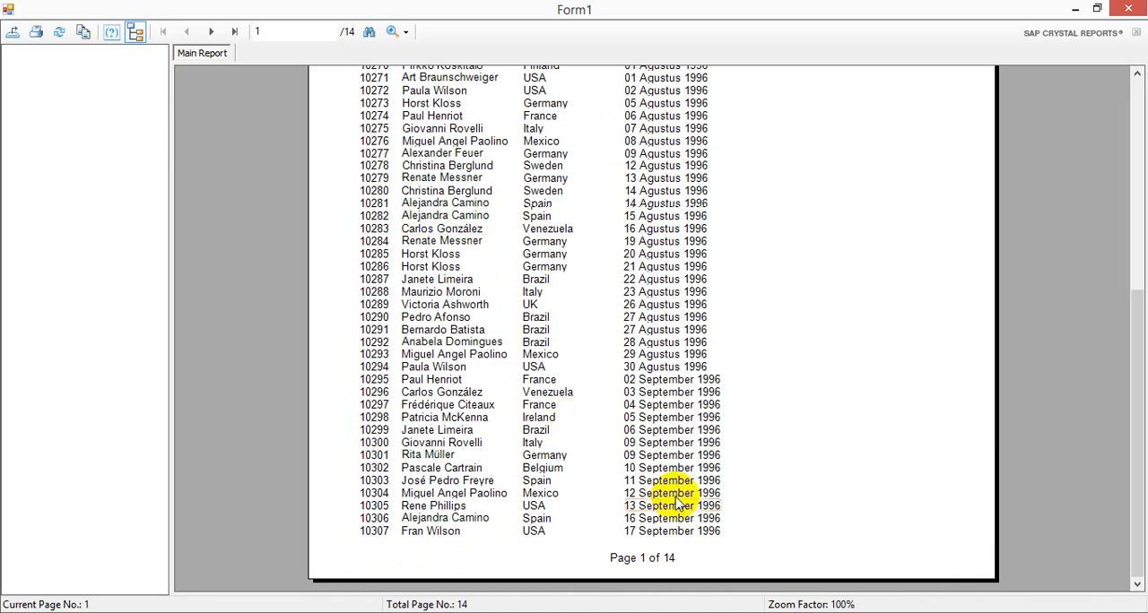
{"action": "left_click", "coordinate": [652, 560]}
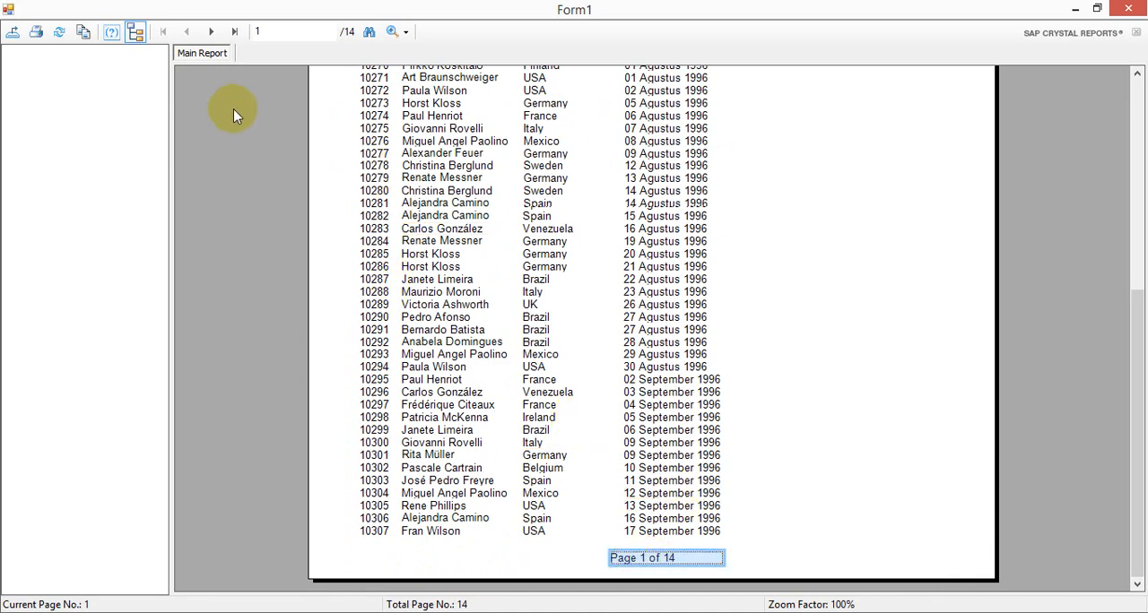
{"action": "scroll", "coordinate": [256, 149], "scroll_direction": "up", "scroll_amount": 6}
- Go to page 2 of the report and examine its column headings and page number
{"action": "left_click", "coordinate": [211, 31]}
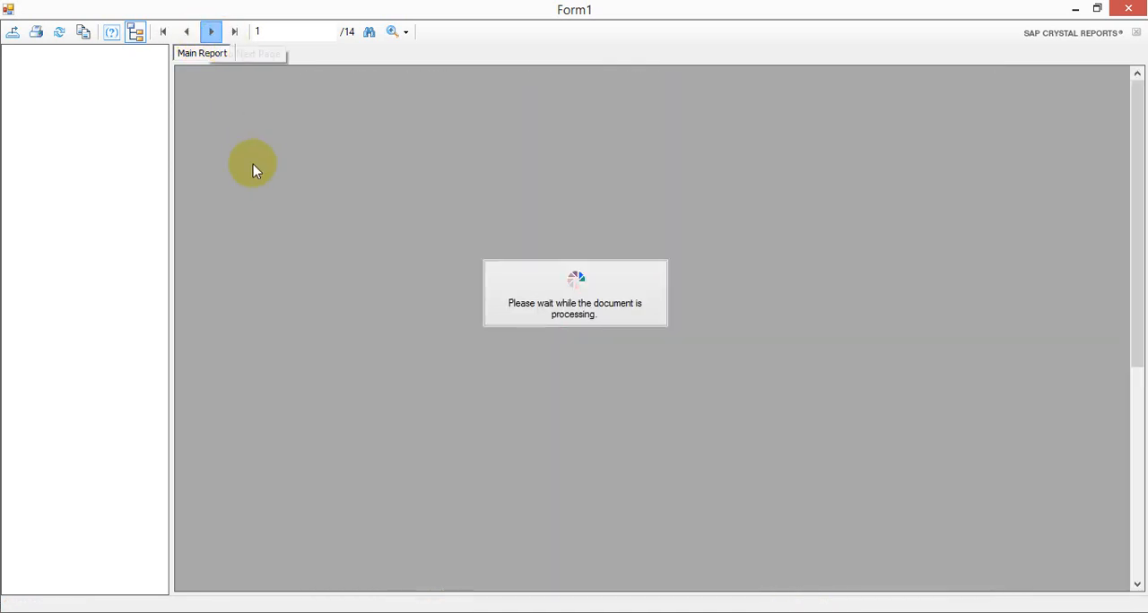
{"action": "left_click", "coordinate": [370, 122]}
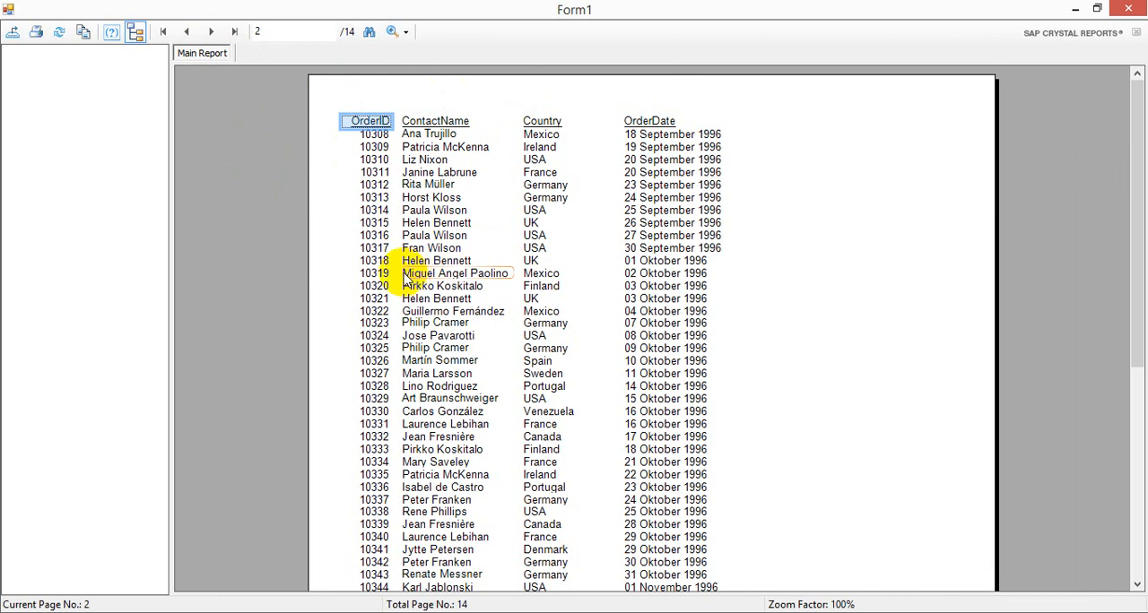
{"action": "scroll", "coordinate": [394, 285], "scroll_direction": "down", "scroll_amount": 4}
{"action": "left_click", "coordinate": [661, 559]}
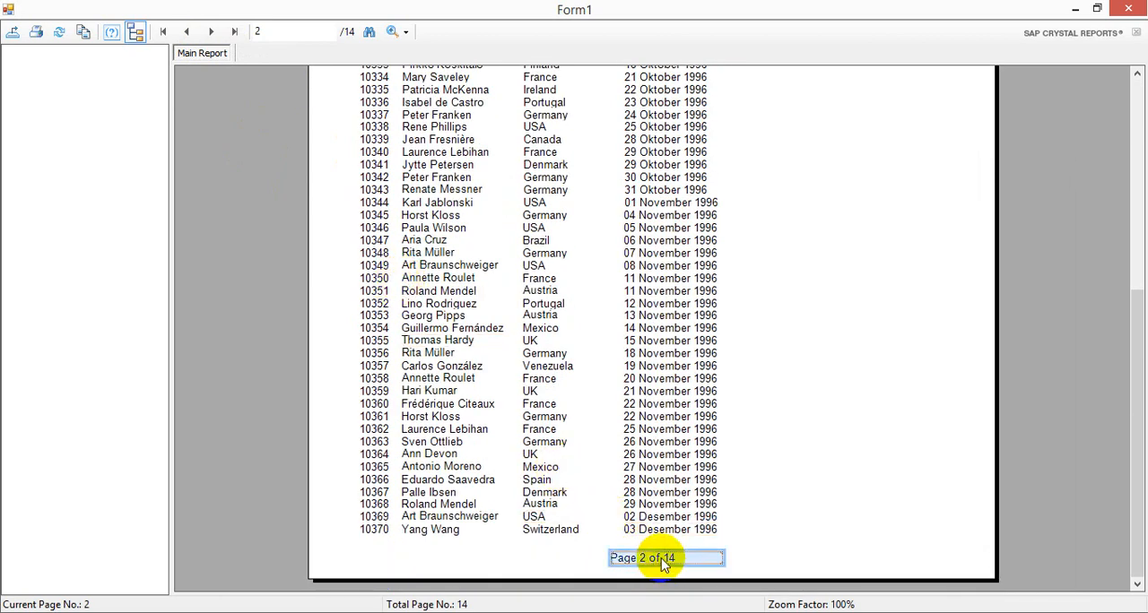
{"action": "scroll", "coordinate": [433, 378], "scroll_direction": "up", "scroll_amount": 5}
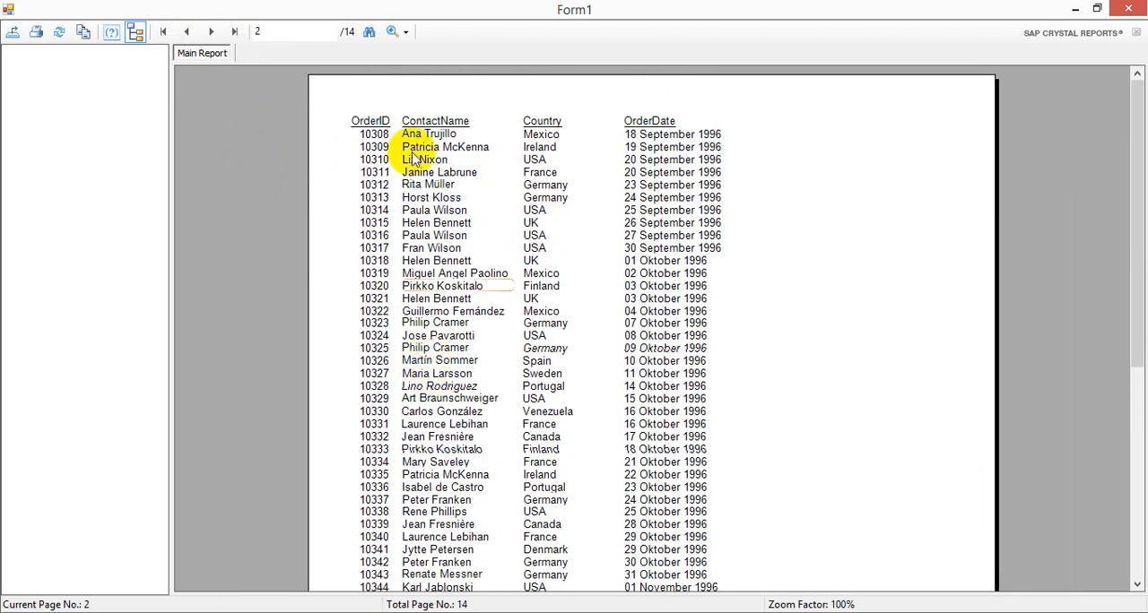
- Go on to page 3 and the last page, examine the Medan date line and page footer, and return to the first page
{"action": "left_click", "coordinate": [211, 32]}
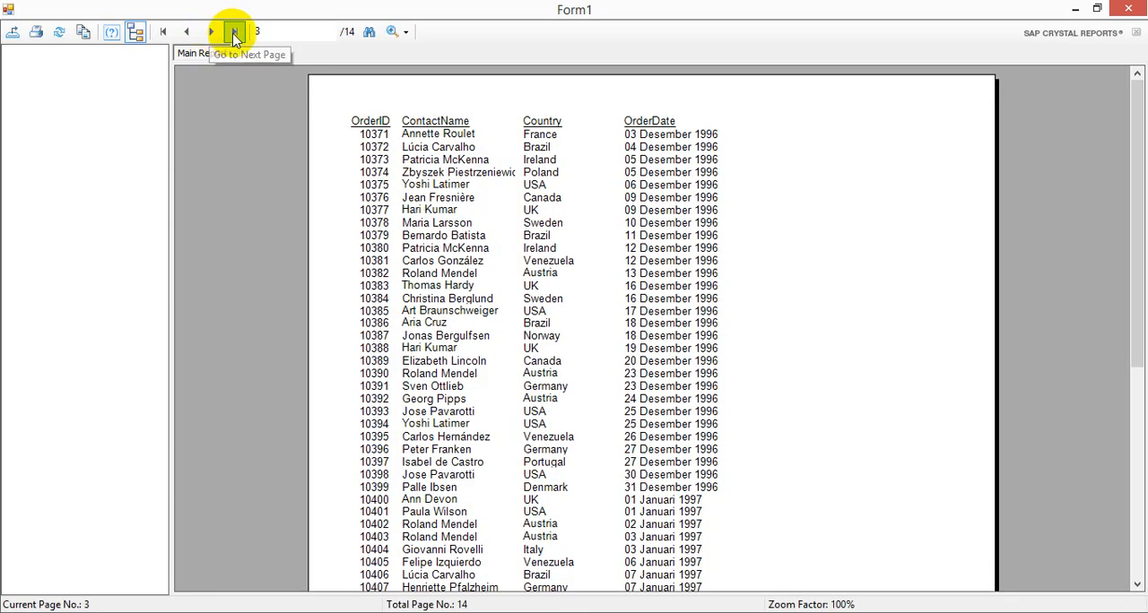
{"action": "left_click", "coordinate": [234, 32]}
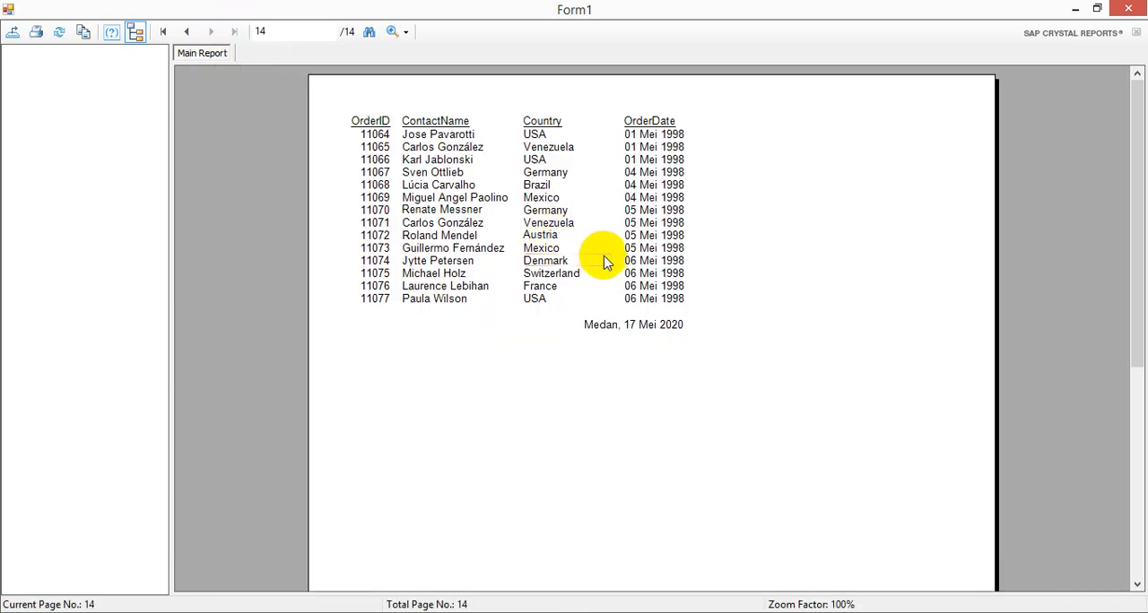
{"action": "left_click", "coordinate": [631, 324]}
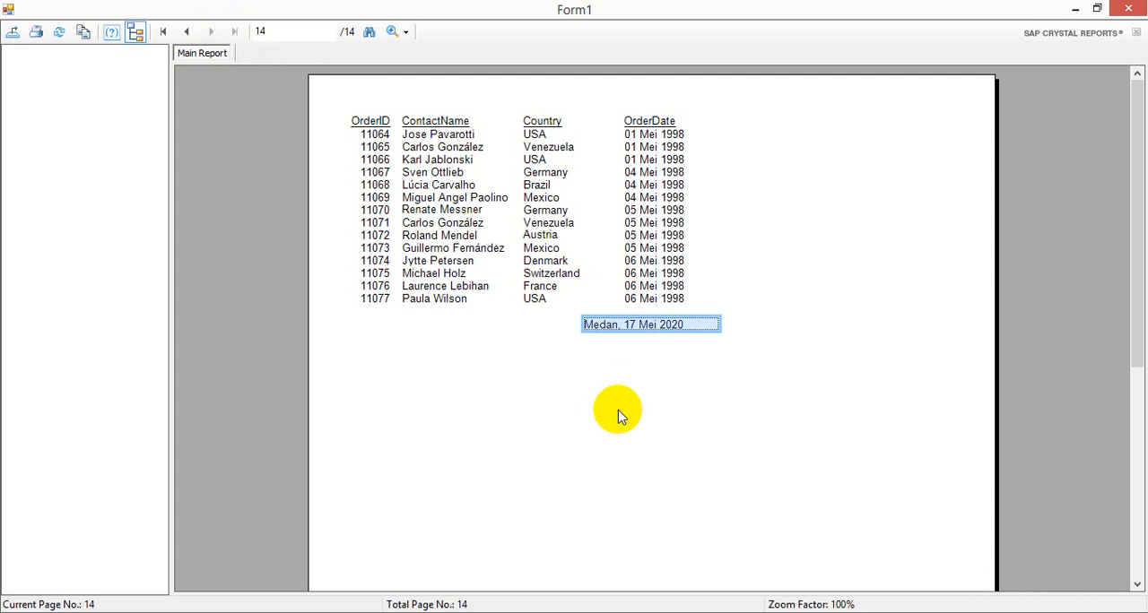
{"action": "scroll", "coordinate": [596, 412], "scroll_direction": "down", "scroll_amount": 5}
{"action": "left_click", "coordinate": [672, 565]}
{"action": "scroll", "coordinate": [422, 351], "scroll_direction": "up", "scroll_amount": 5}
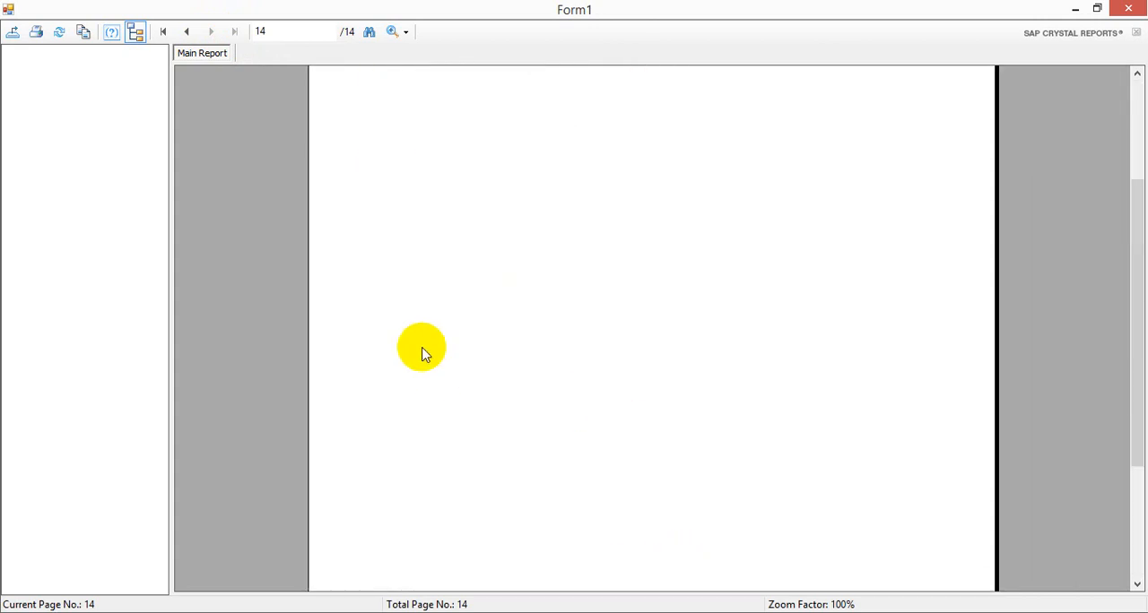
{"action": "left_click", "coordinate": [165, 33]}
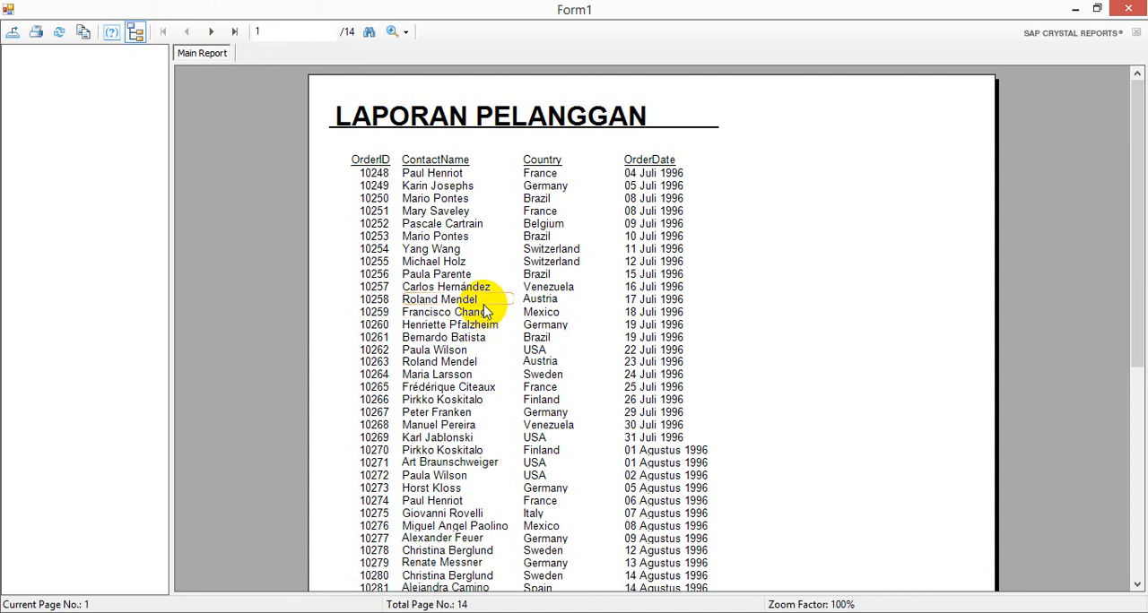
- Close the running Form1, return to the design view of crPelanggan.rpt, and widen the report editing area
{"action": "left_click", "coordinate": [497, 313]}
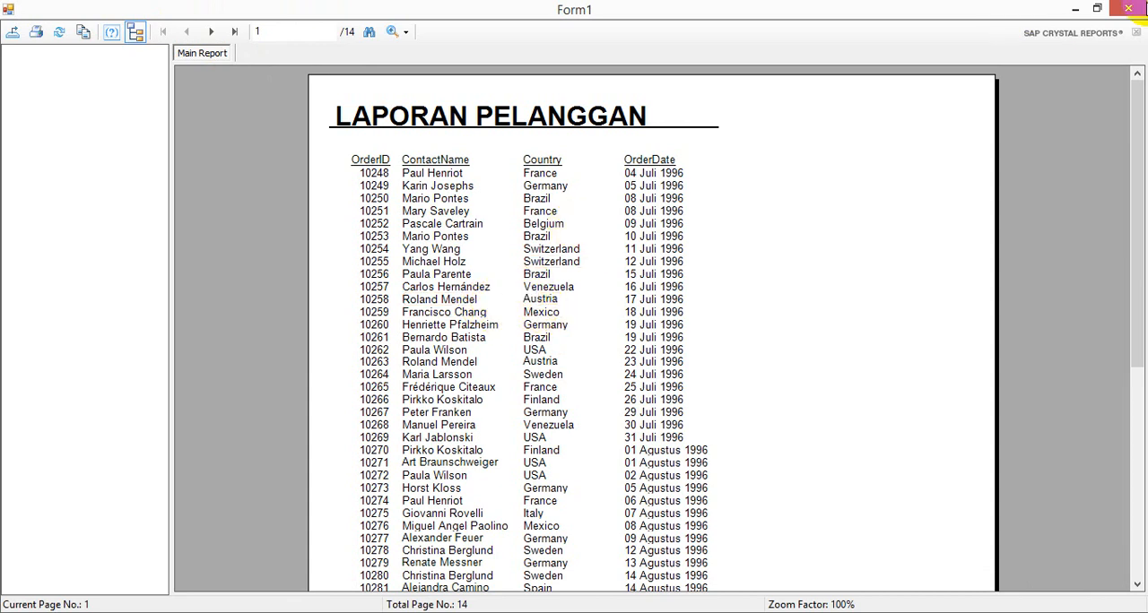
{"action": "left_click", "coordinate": [1126, 10]}
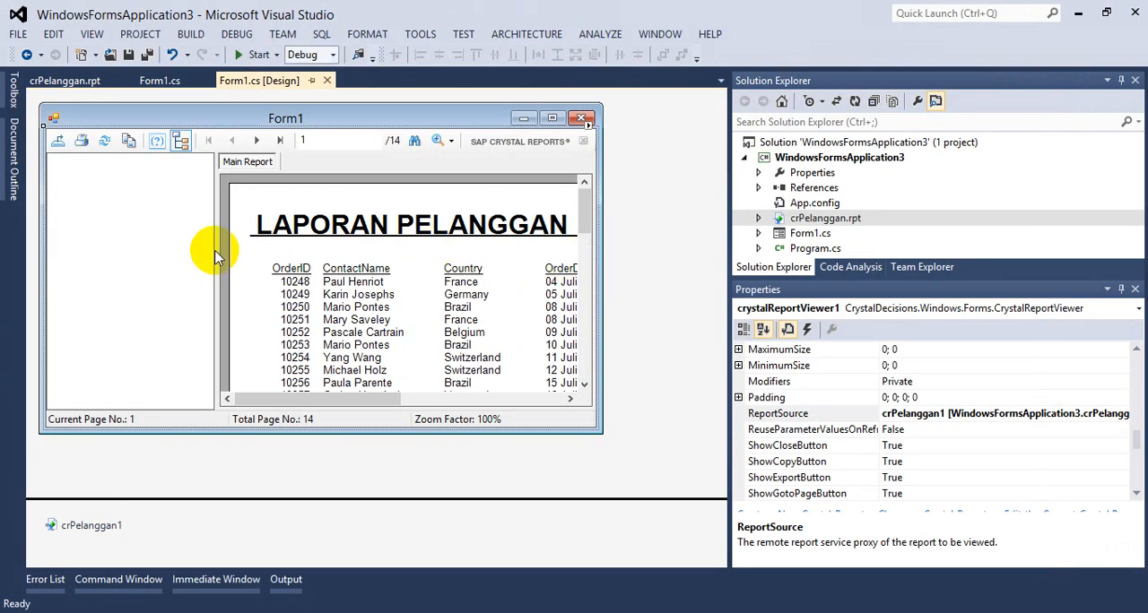
{"action": "left_click", "coordinate": [56, 81]}
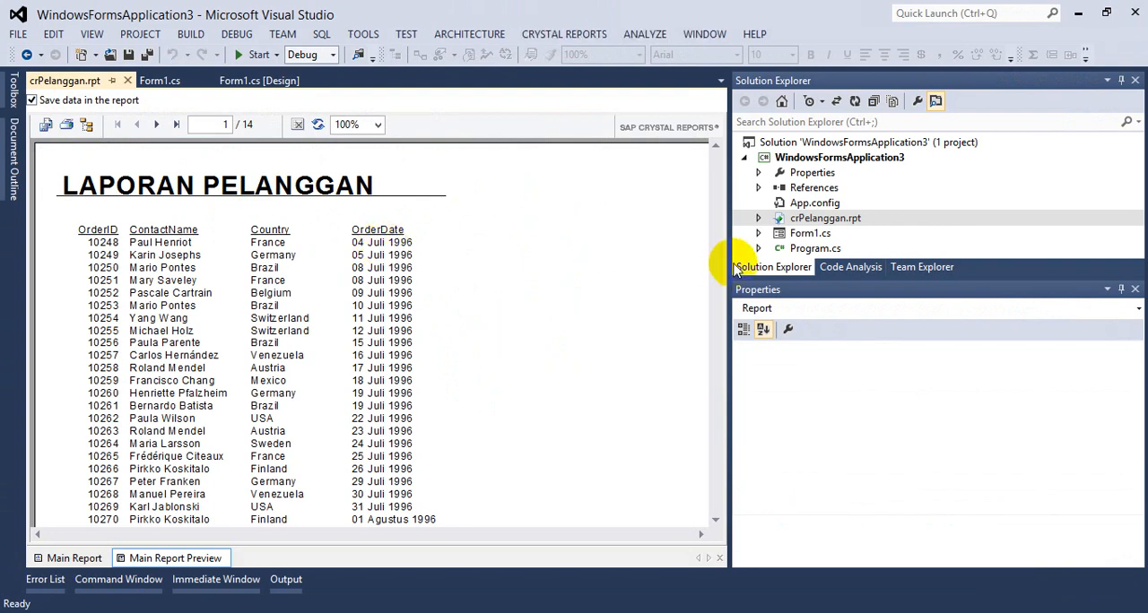
{"action": "left_click_drag", "start_coordinate": [729, 257], "coordinate": [980, 332]}
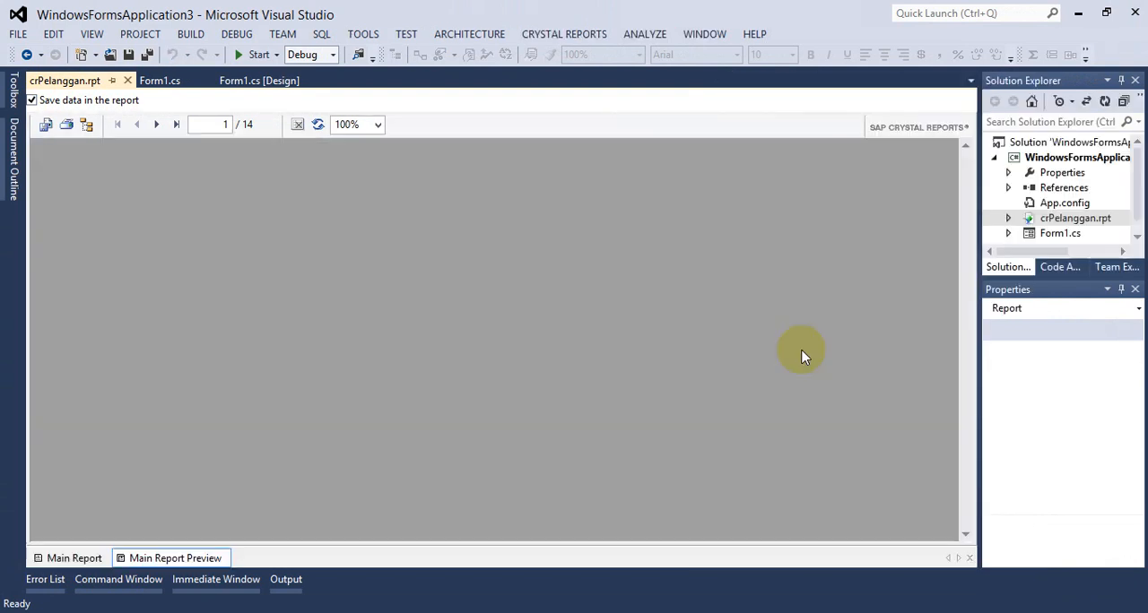
{"action": "left_click", "coordinate": [66, 559]}
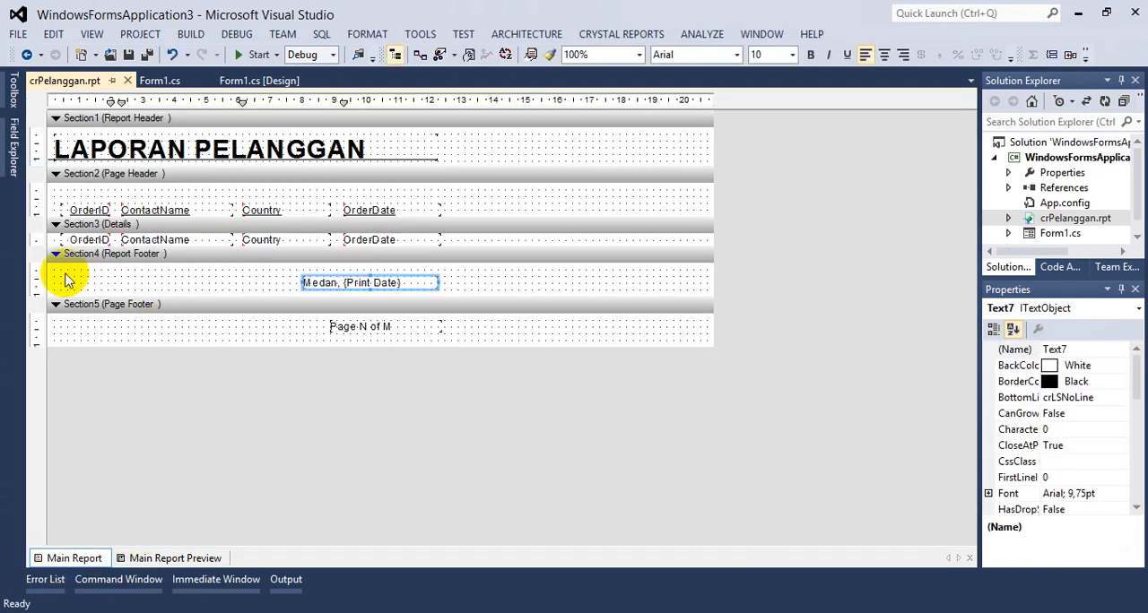
- Show the Field Explorer, collapse its Special Fields and Database Fields groups, pin it open, and deselect the Medan date text
{"action": "left_click", "coordinate": [13, 148]}
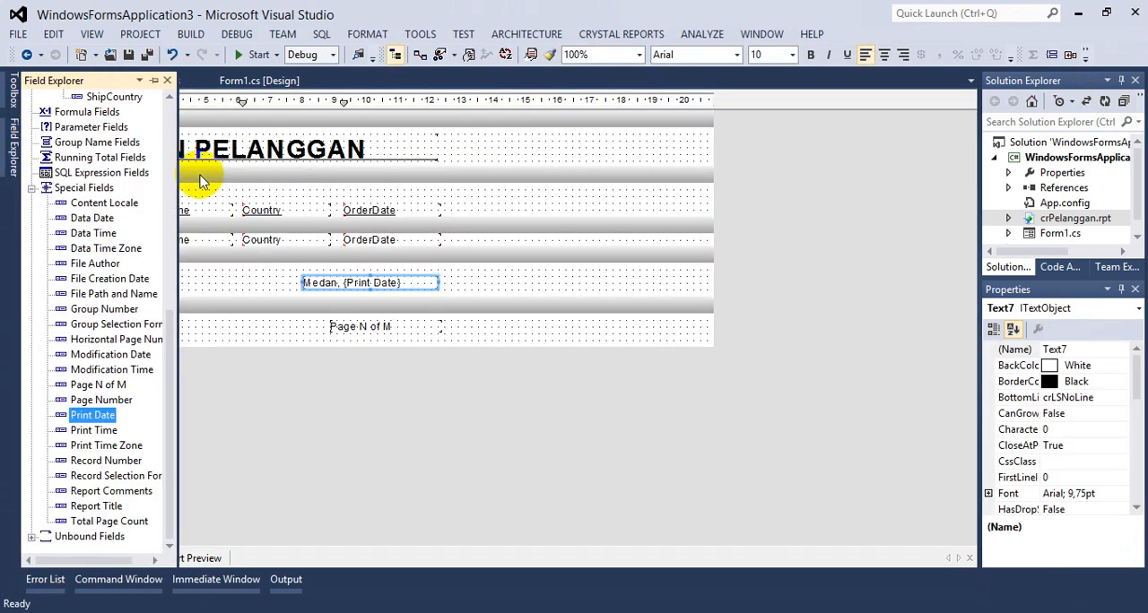
{"action": "left_click", "coordinate": [33, 189]}
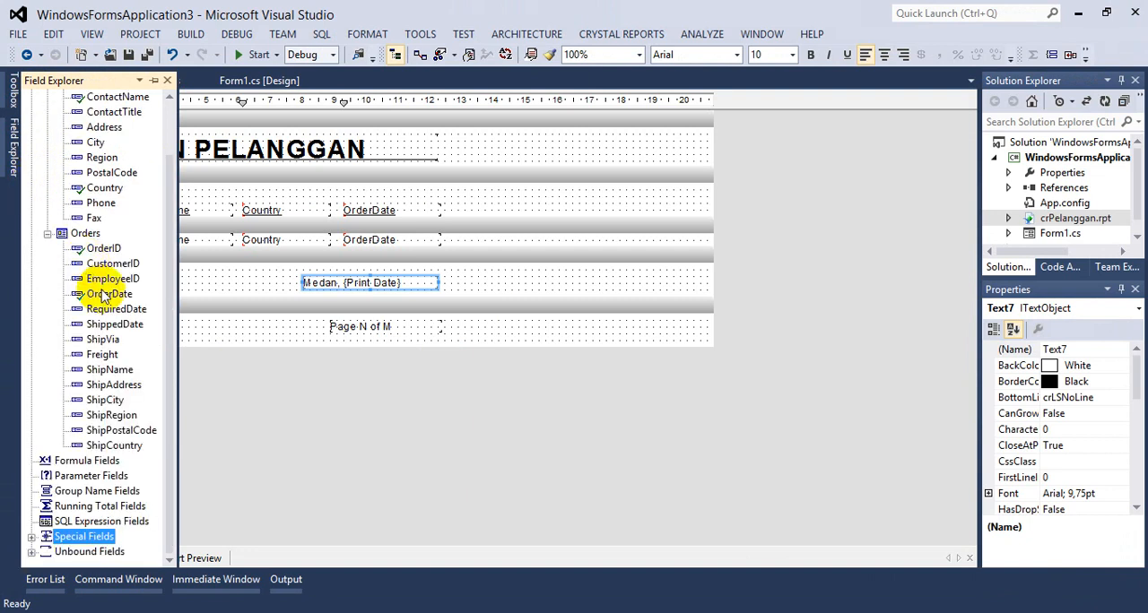
{"action": "scroll", "coordinate": [54, 134], "scroll_direction": "up", "scroll_amount": 5}
{"action": "left_click", "coordinate": [32, 97]}
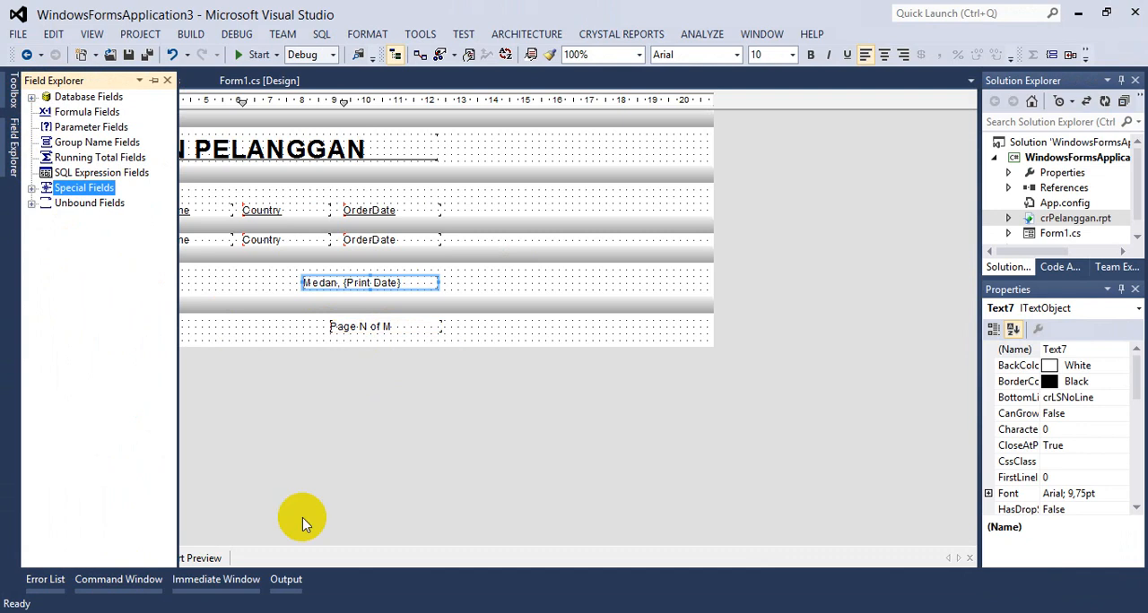
{"action": "left_click", "coordinate": [156, 82]}
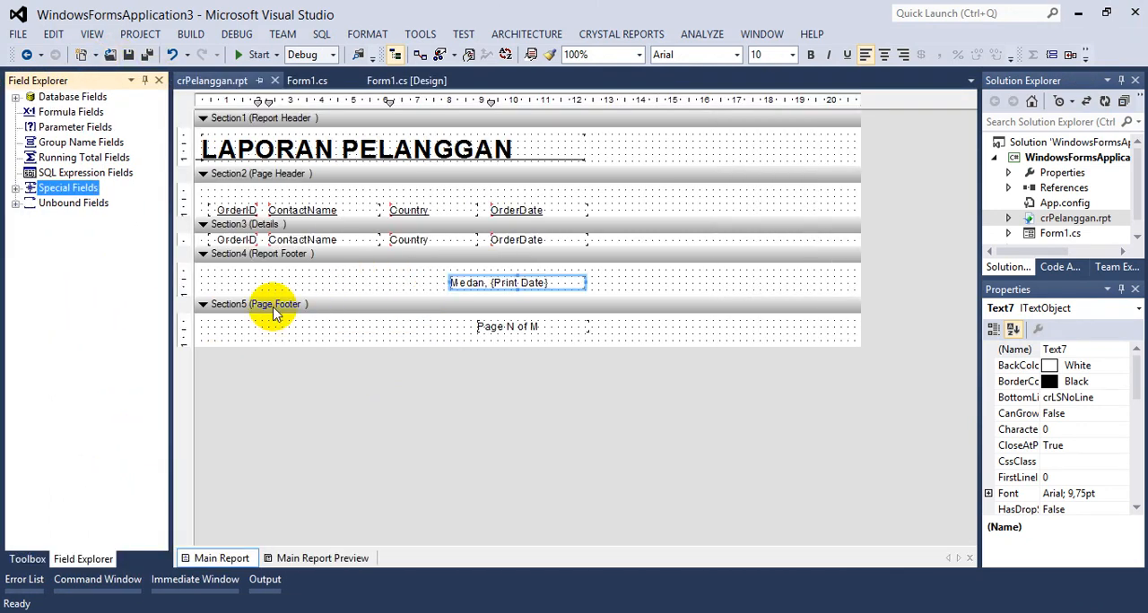
{"action": "left_click", "coordinate": [269, 288]}
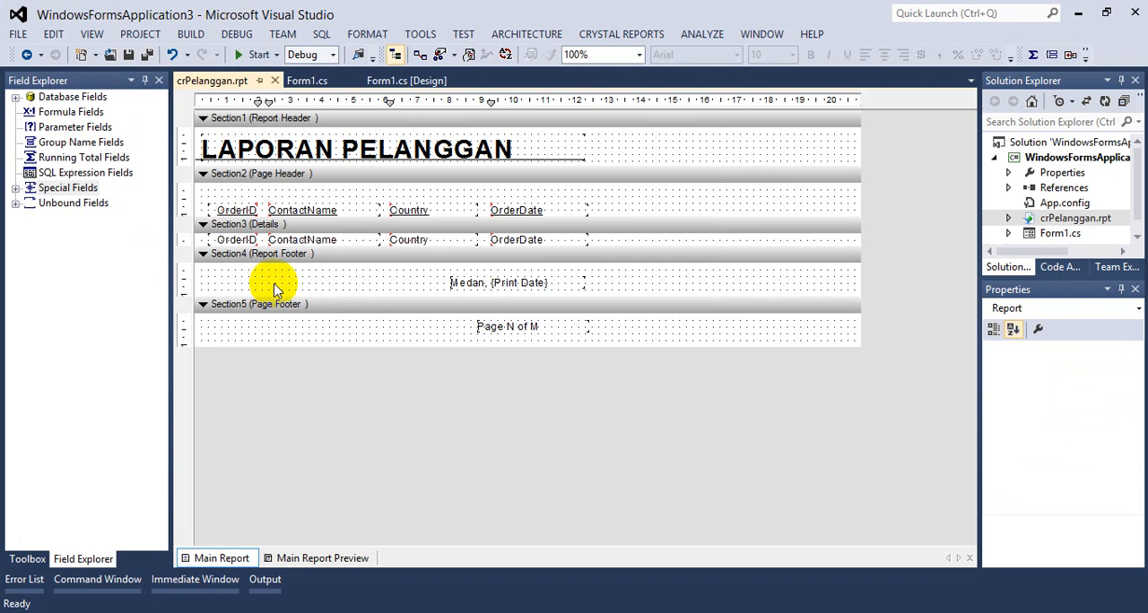
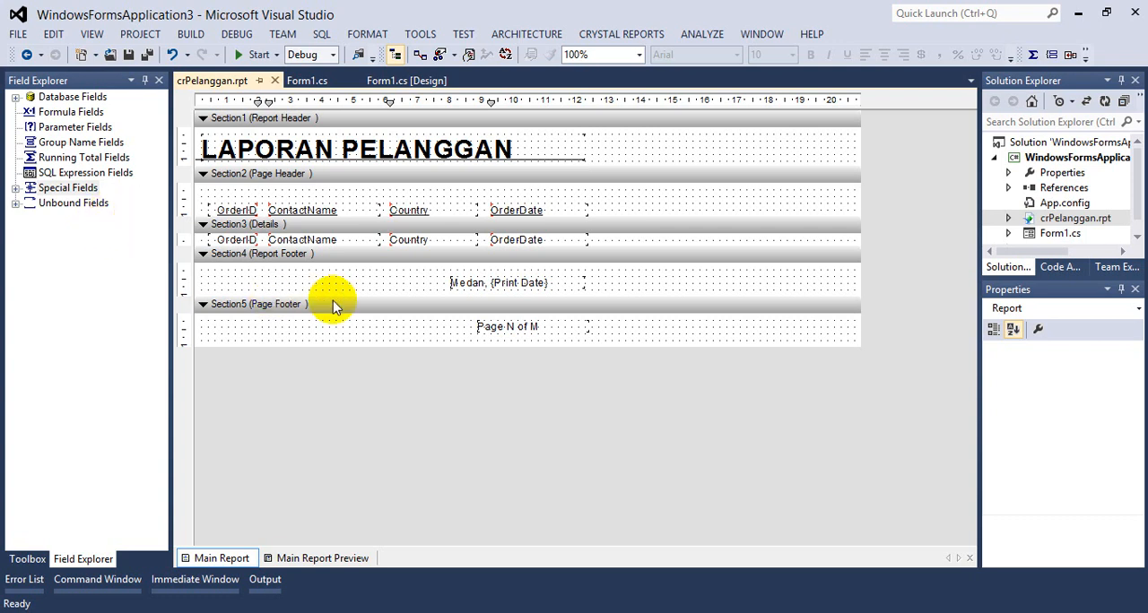
- Preview the report, examine the values in the Country column, and return to the report design view
{"action": "left_click", "coordinate": [320, 555]}
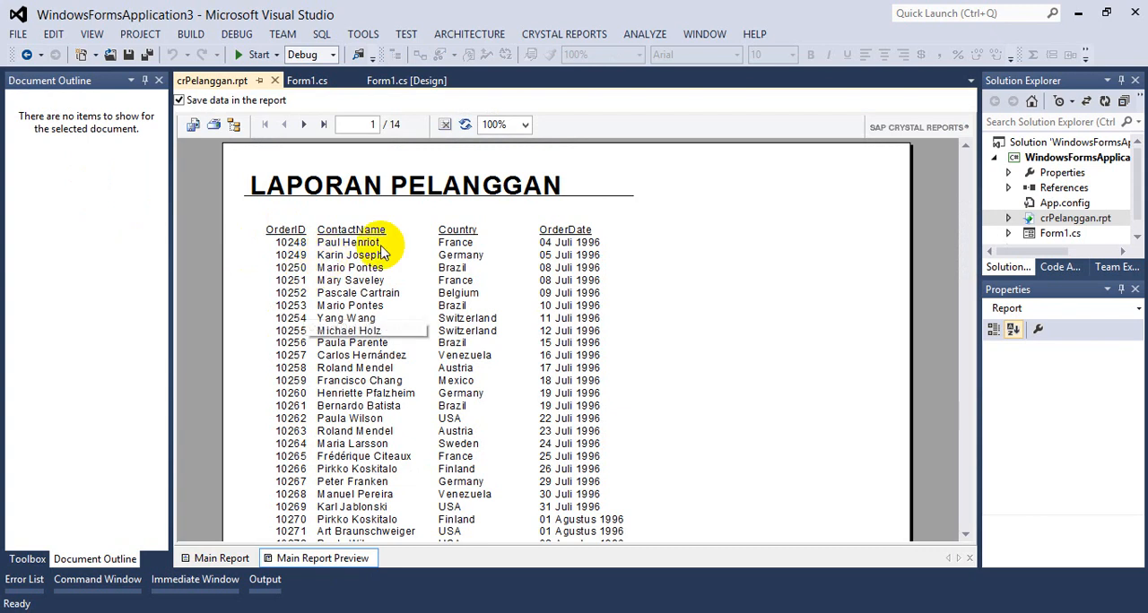
{"action": "left_click", "coordinate": [462, 384]}
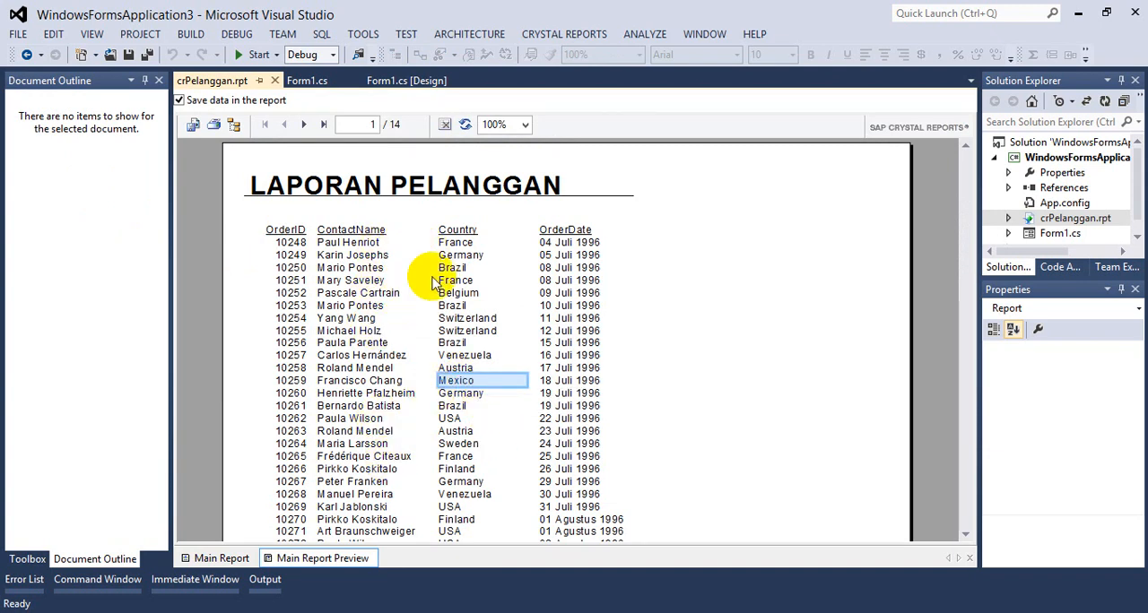
{"action": "left_click", "coordinate": [451, 418]}
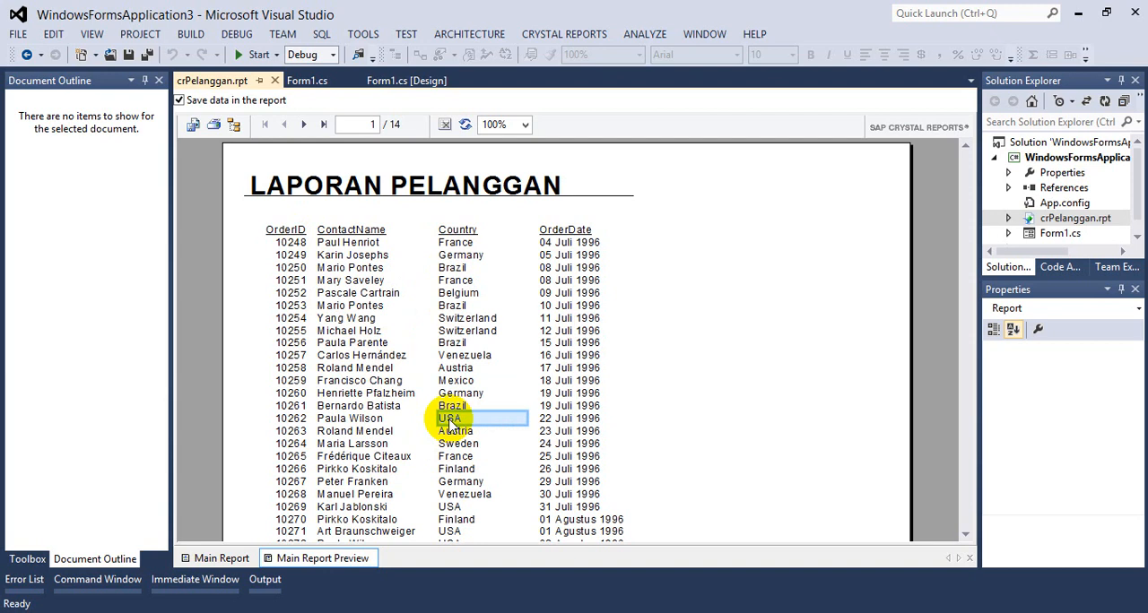
{"action": "left_click", "coordinate": [211, 557]}
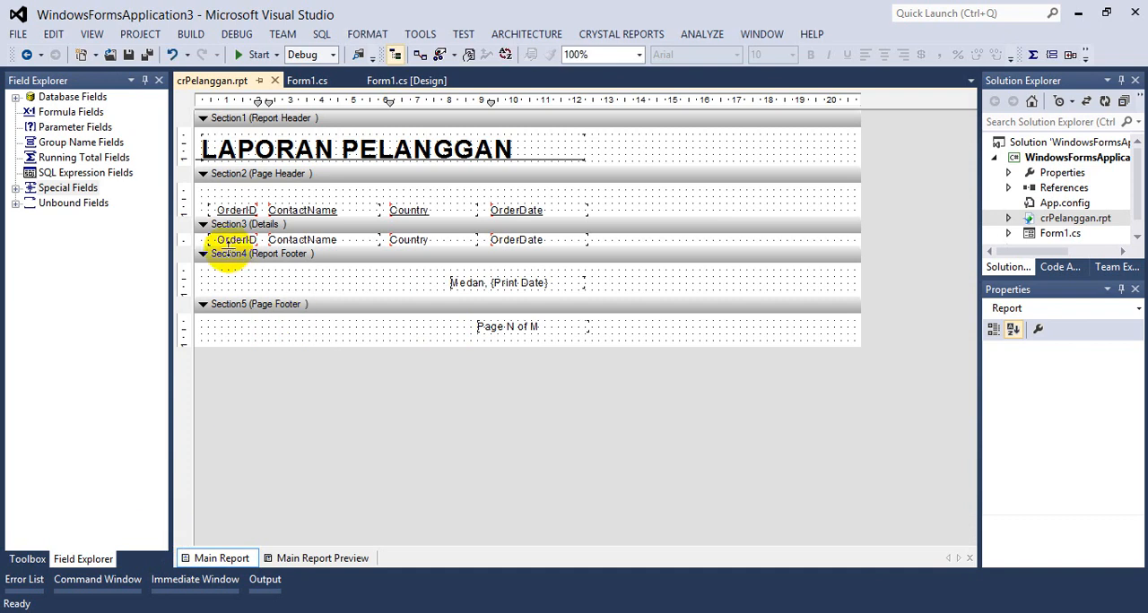
- Start a new report parameter named Negara and set its list of values to Dynamic
{"action": "left_click", "coordinate": [76, 130]}
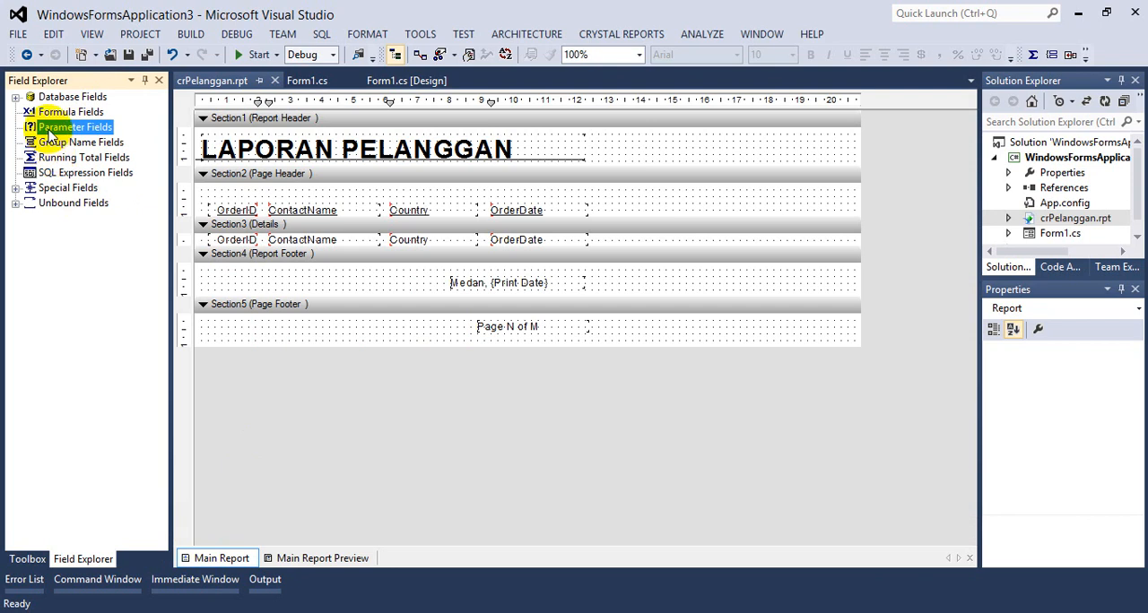
{"action": "right_click", "coordinate": [49, 132]}
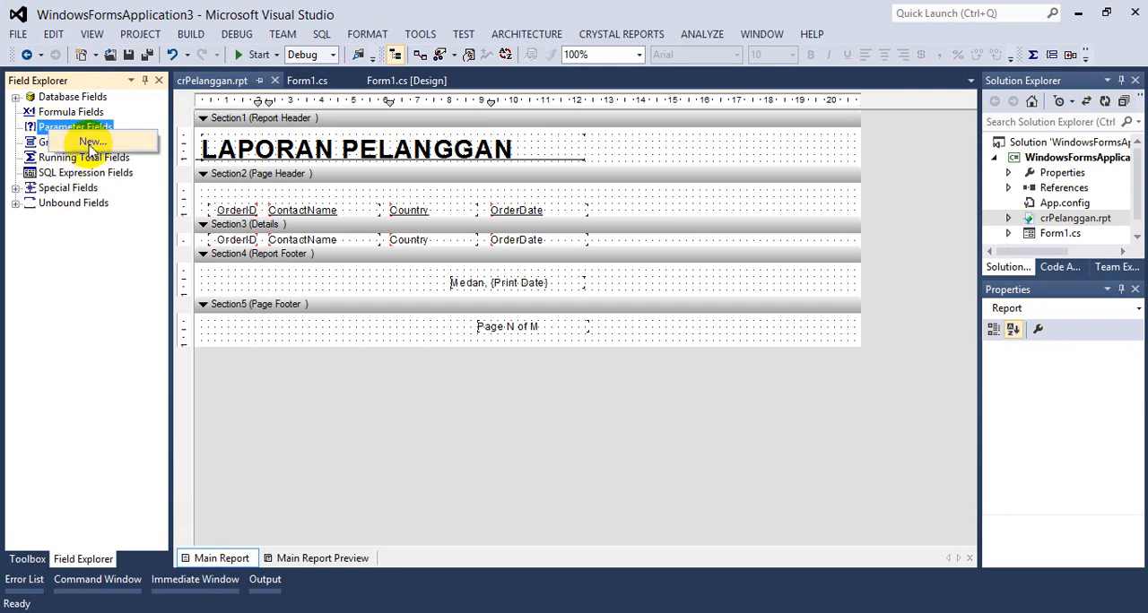
{"action": "left_click", "coordinate": [89, 143]}
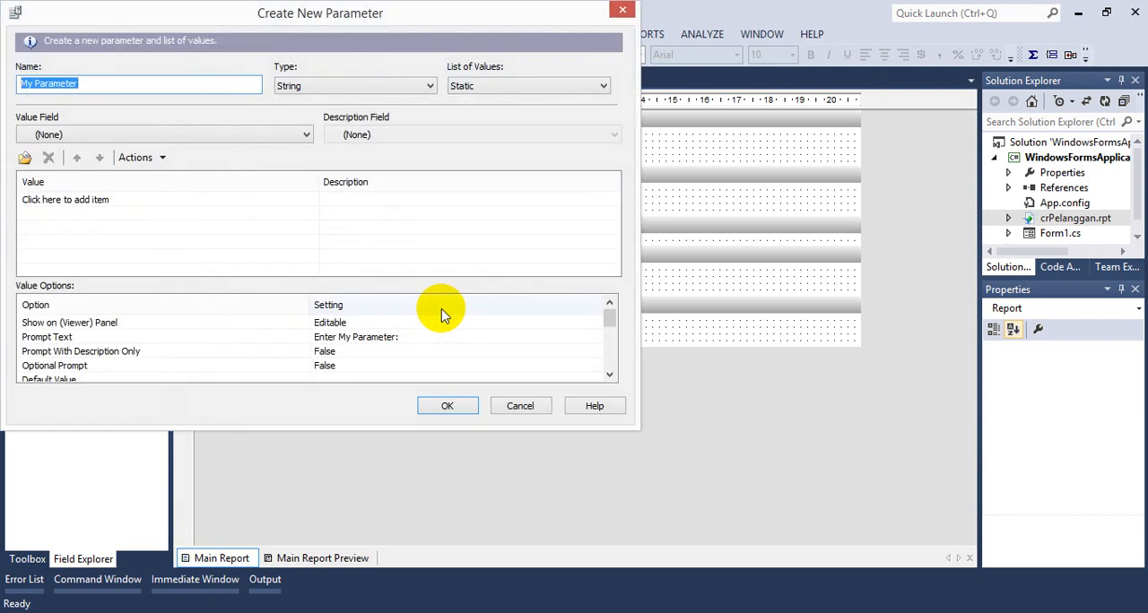
{"action": "left_click_drag", "start_coordinate": [205, 19], "coordinate": [456, 98]}
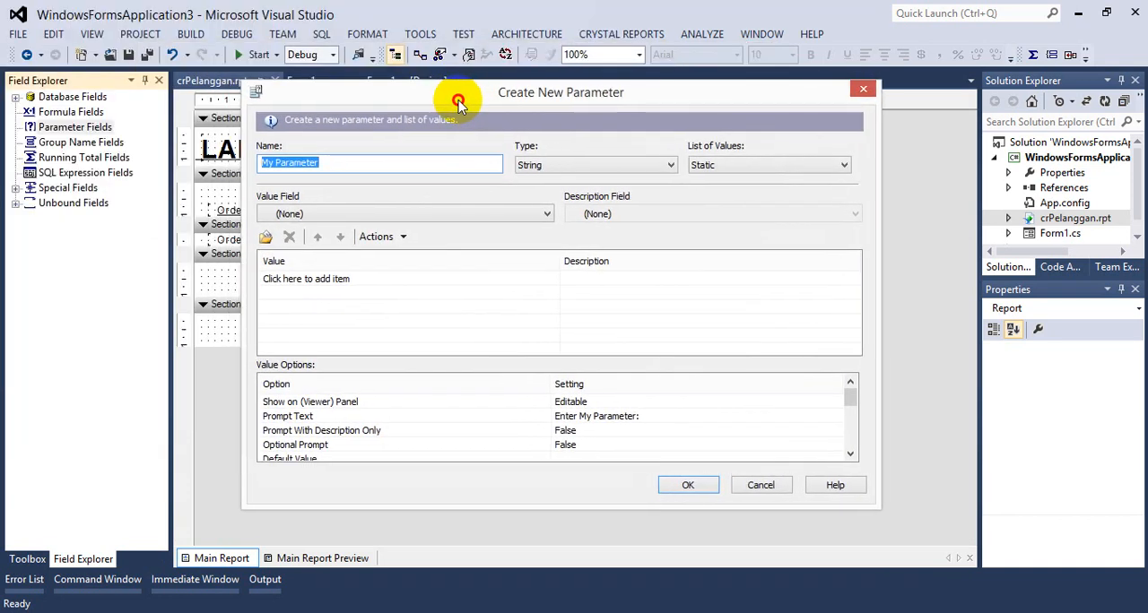
{"action": "type", "text": "Negara"}
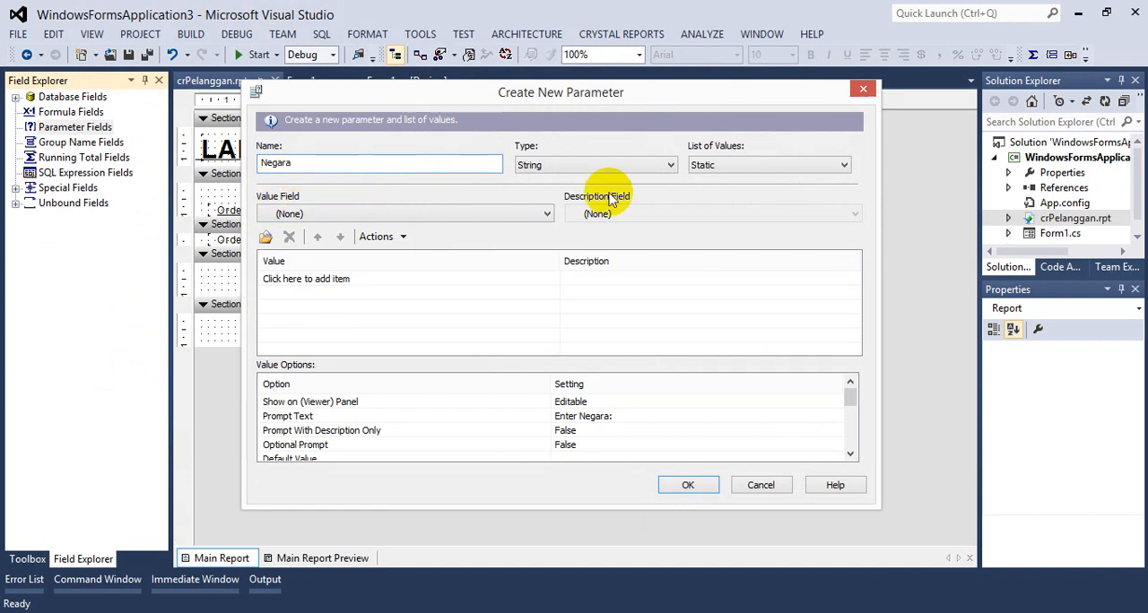
{"action": "left_click", "coordinate": [745, 167]}
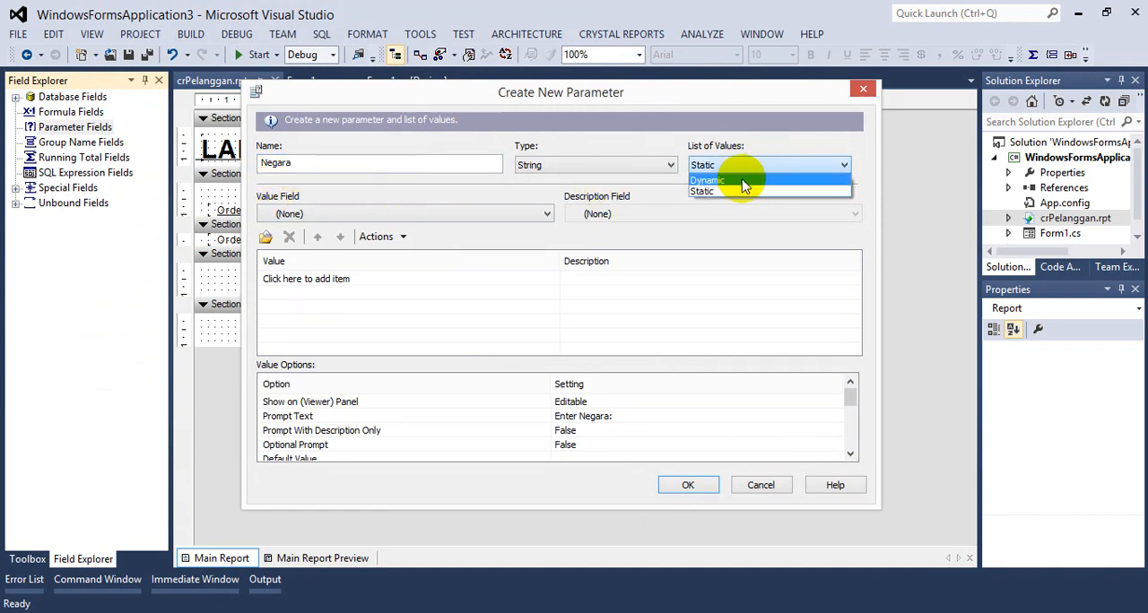
{"action": "left_click", "coordinate": [733, 188]}
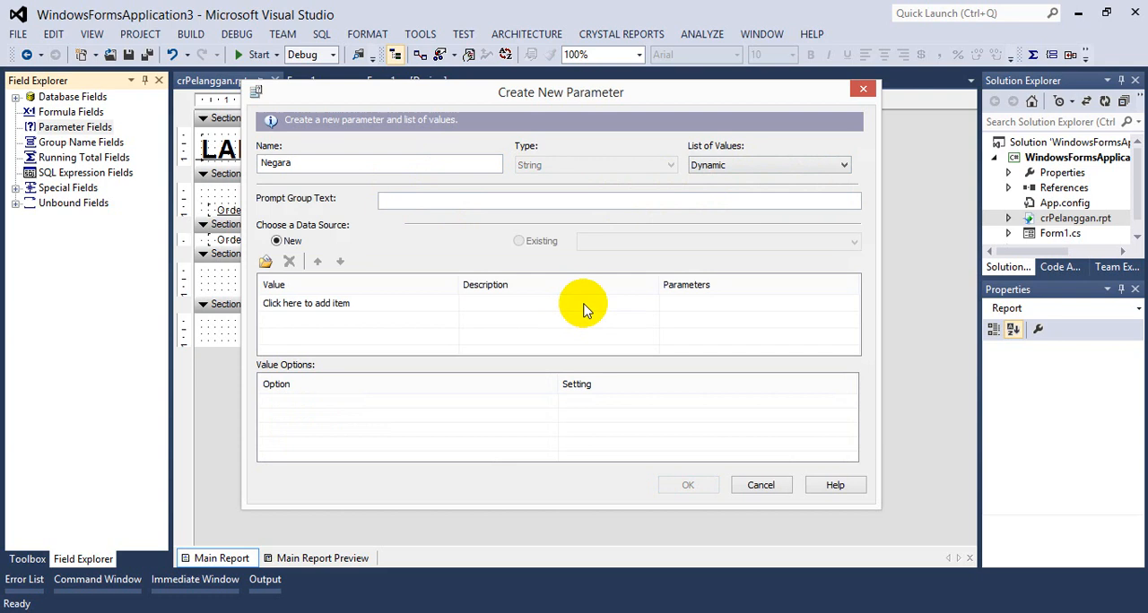
- Add the Customers table's Country field as the parameter's value and bind it to the Negara parameter
{"action": "left_click", "coordinate": [339, 305]}
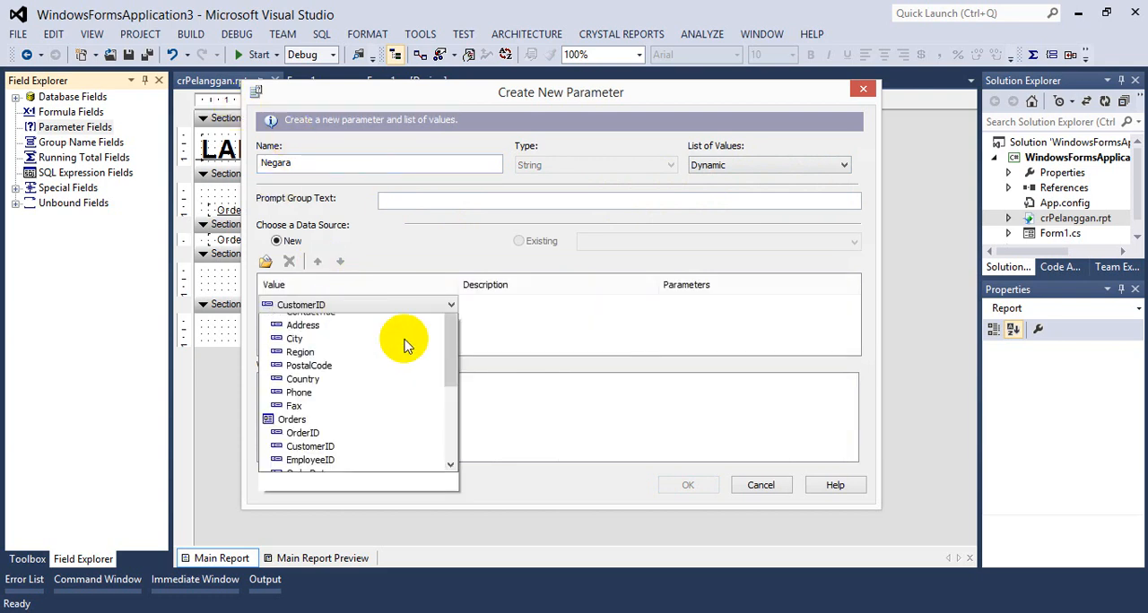
{"action": "left_click_drag", "start_coordinate": [453, 387], "coordinate": [448, 363]}
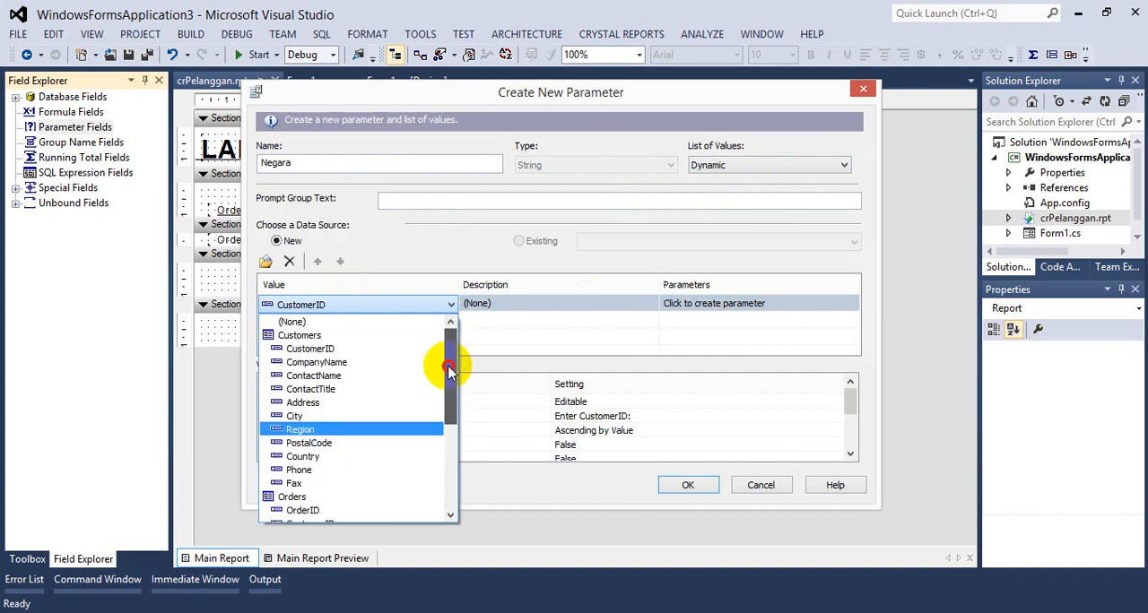
{"action": "left_click", "coordinate": [314, 459]}
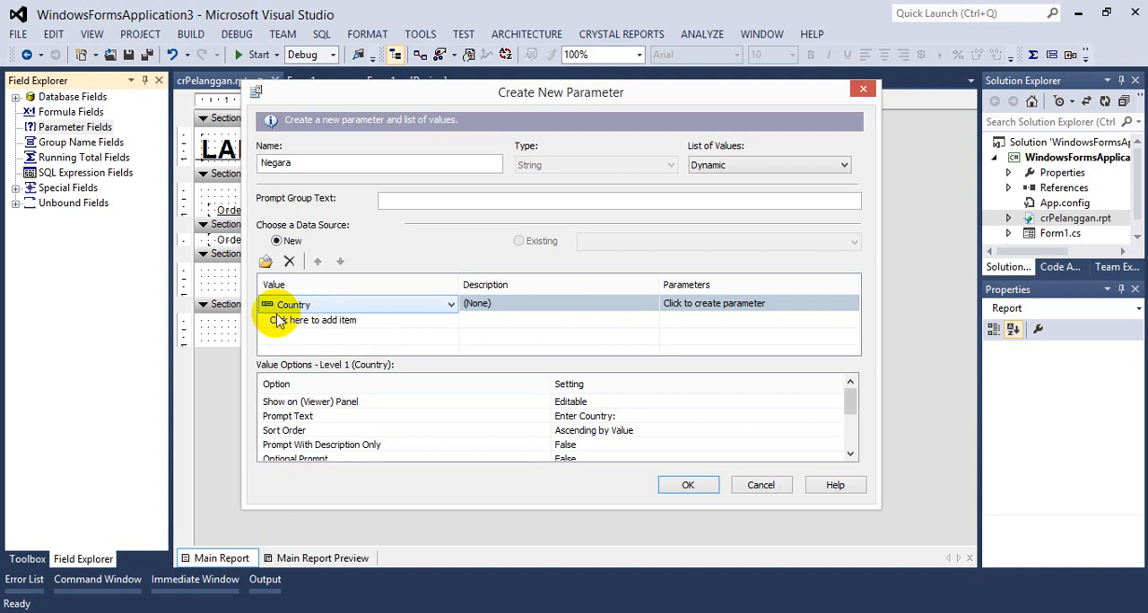
{"action": "left_click", "coordinate": [740, 305]}
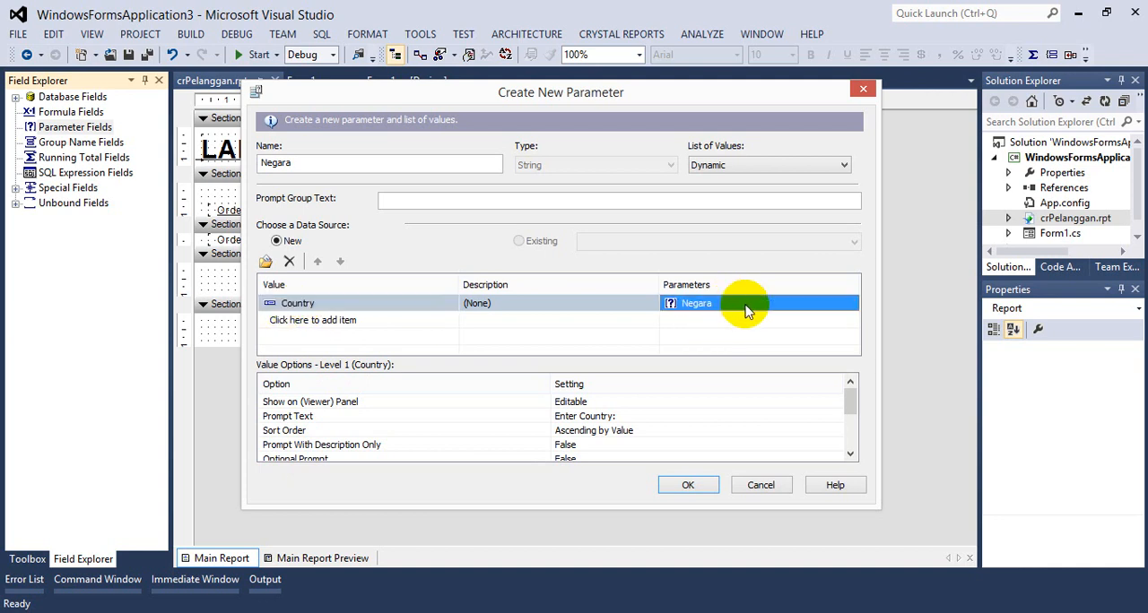
{"action": "left_click", "coordinate": [693, 308]}
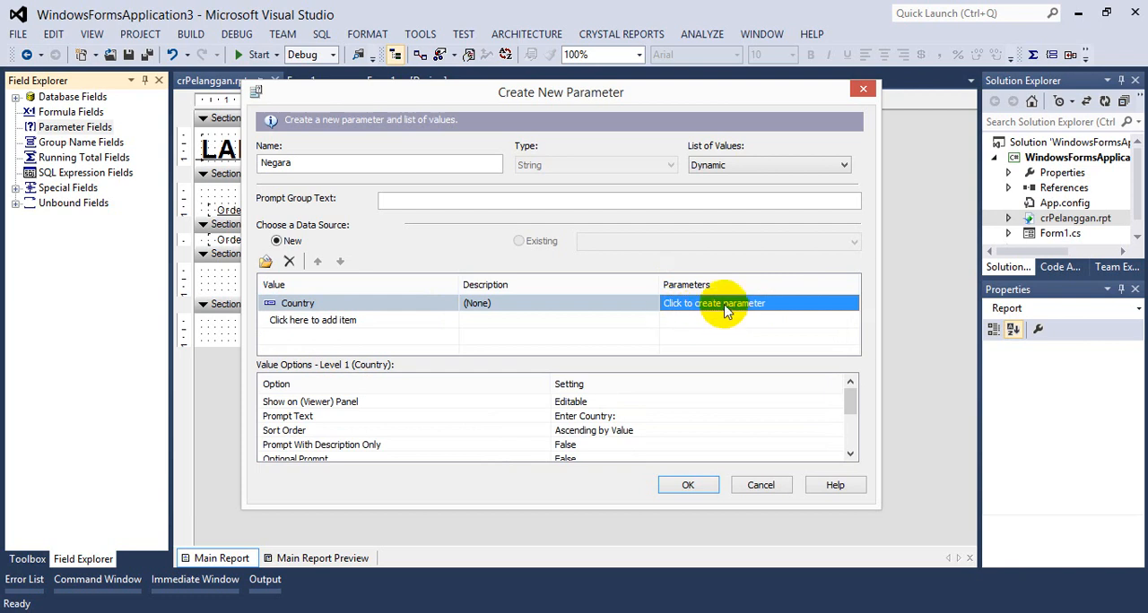
{"action": "left_click", "coordinate": [737, 305]}
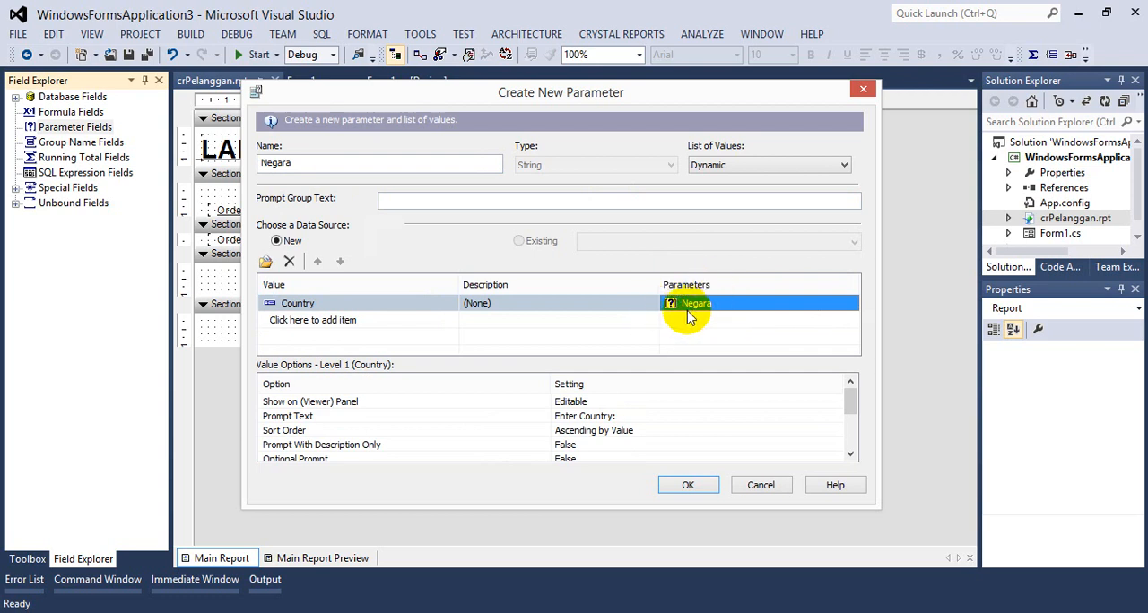
- Review the Country level's options for multiple, discrete and range values, and confirm creation of the Negara parameter
{"action": "left_click_drag", "start_coordinate": [852, 396], "coordinate": [851, 427]}
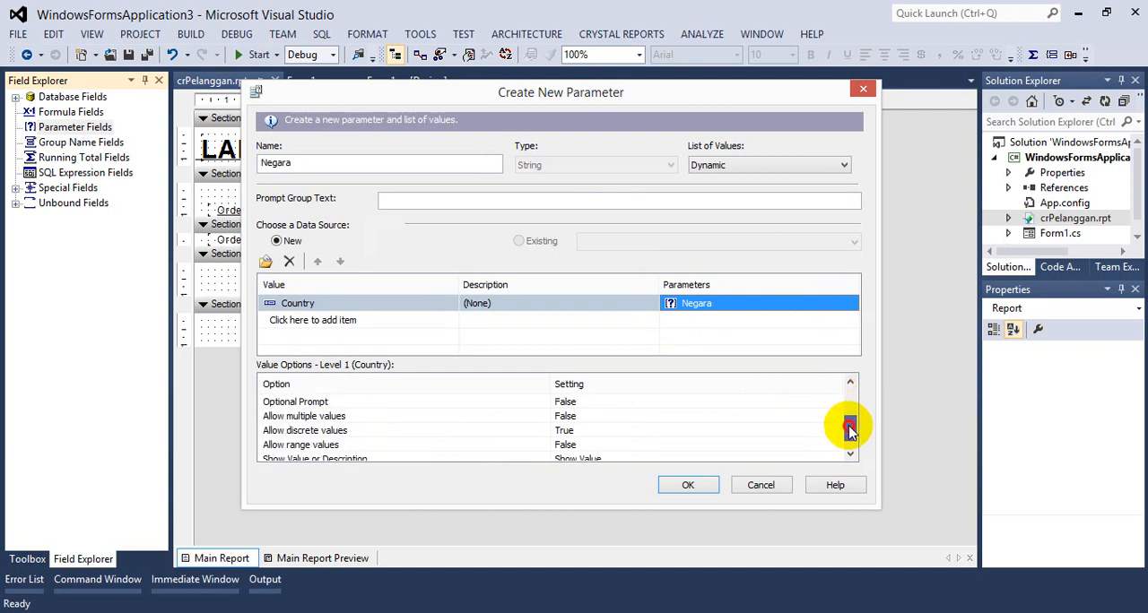
{"action": "left_click", "coordinate": [306, 418]}
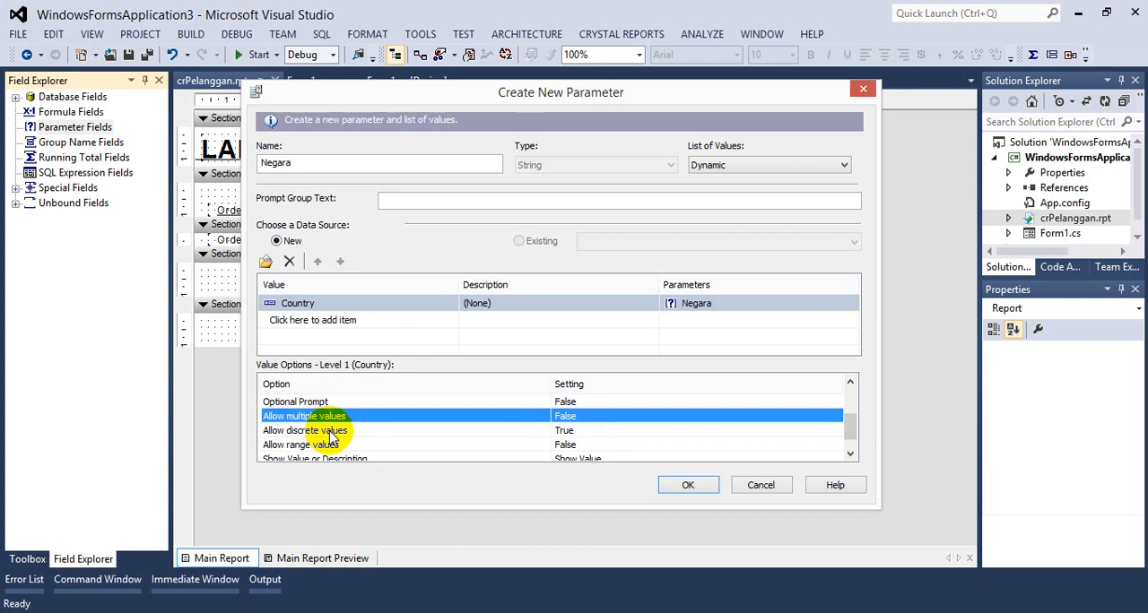
{"action": "left_click", "coordinate": [334, 432]}
{"action": "left_click", "coordinate": [350, 445]}
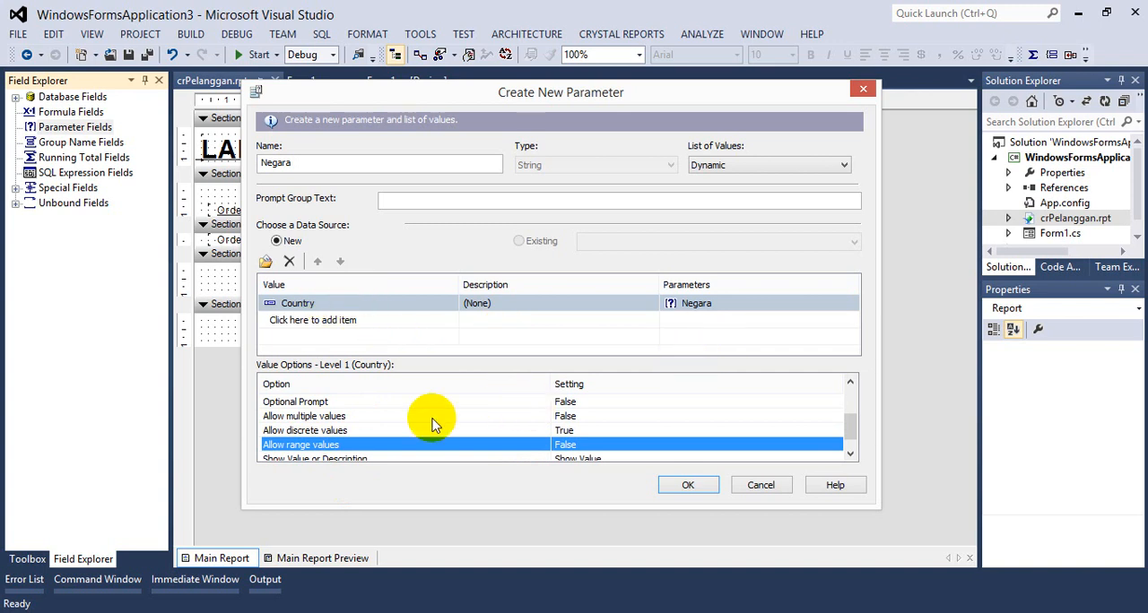
{"action": "left_click", "coordinate": [344, 417]}
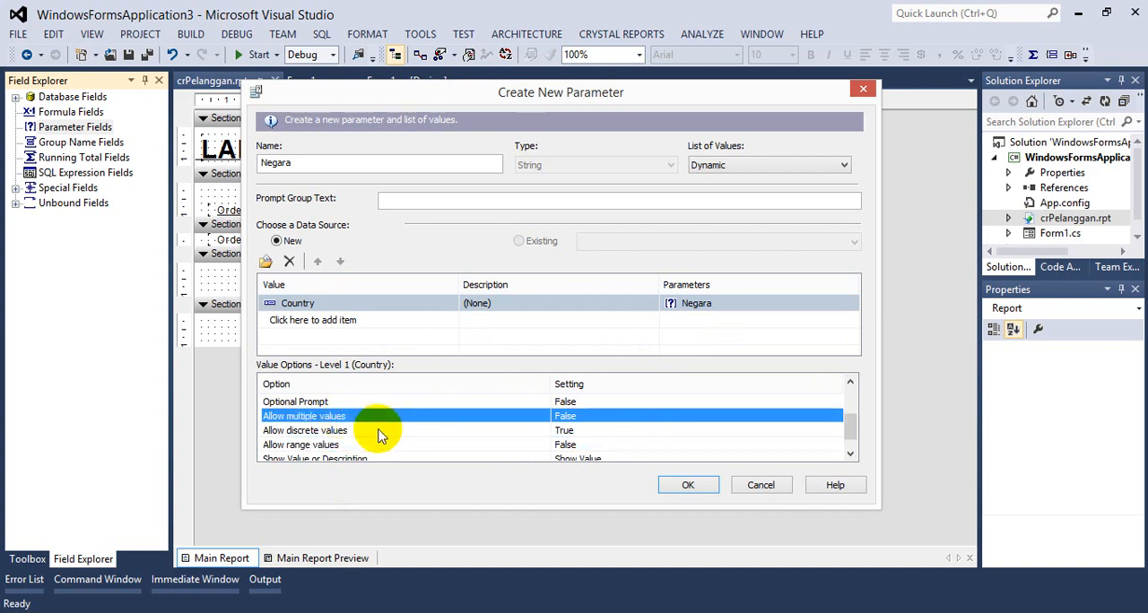
{"action": "left_click", "coordinate": [316, 446]}
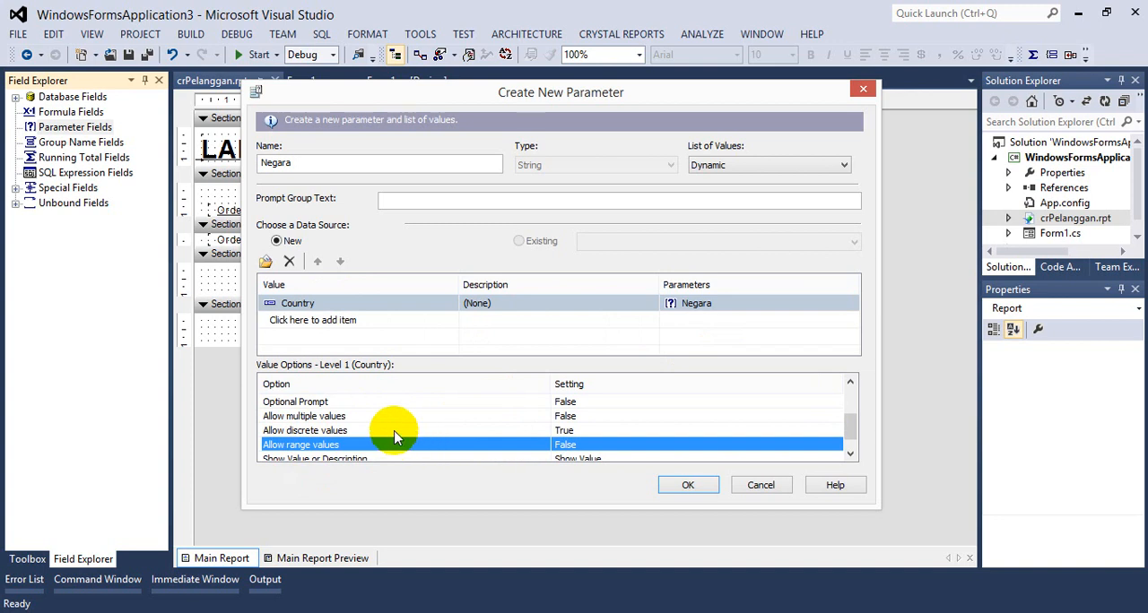
{"action": "left_click", "coordinate": [430, 432]}
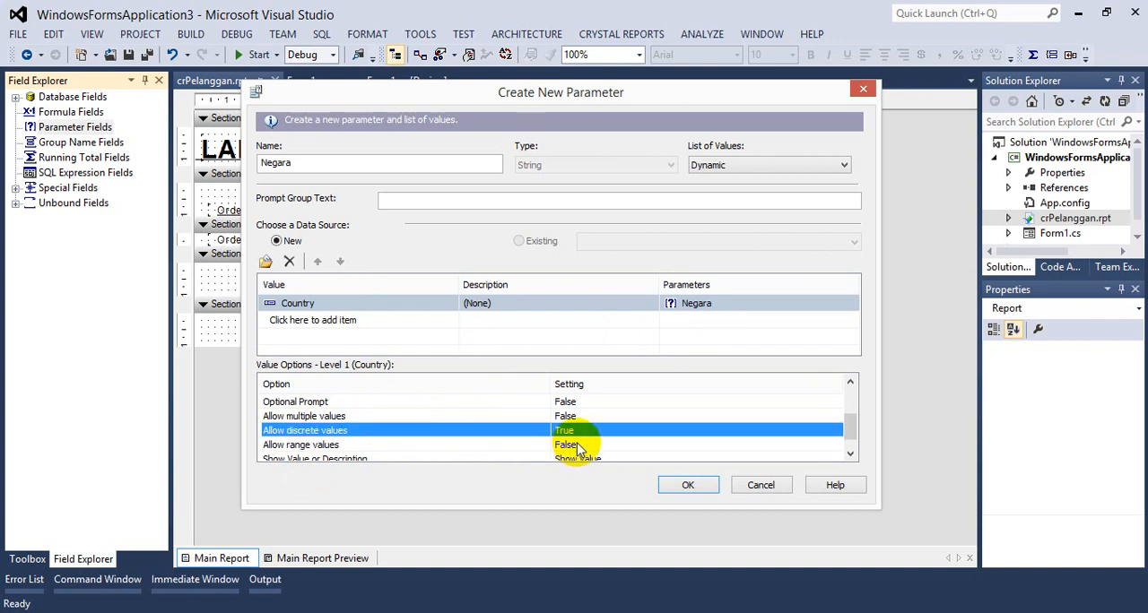
{"action": "left_click", "coordinate": [679, 490]}
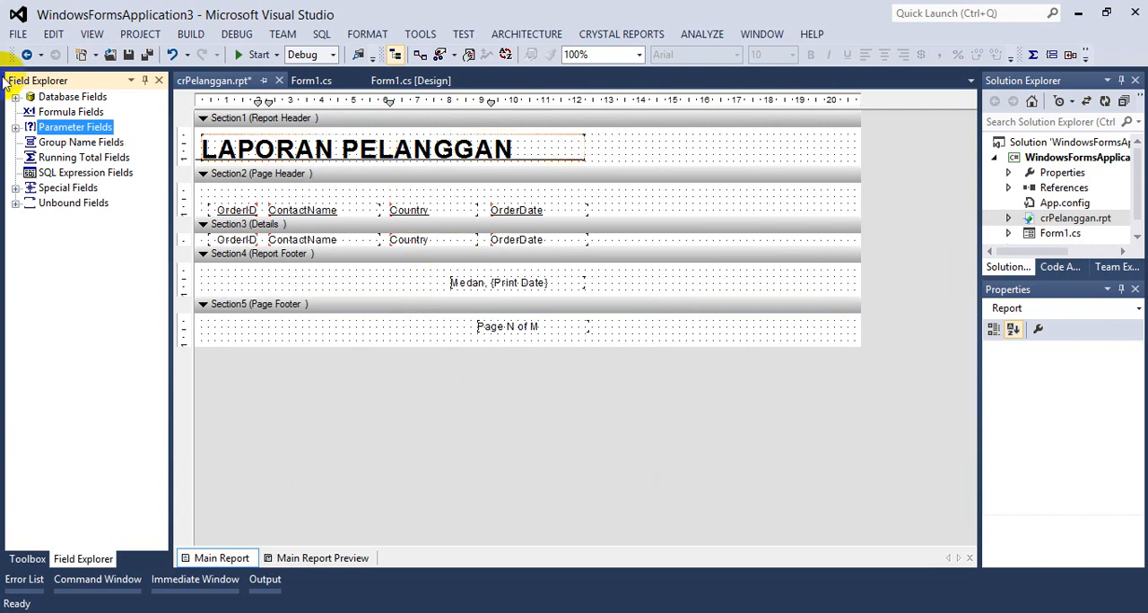
- Expand the Parameter Fields group, preview the report with refreshed data, and return to the design view
{"action": "left_click", "coordinate": [16, 128]}
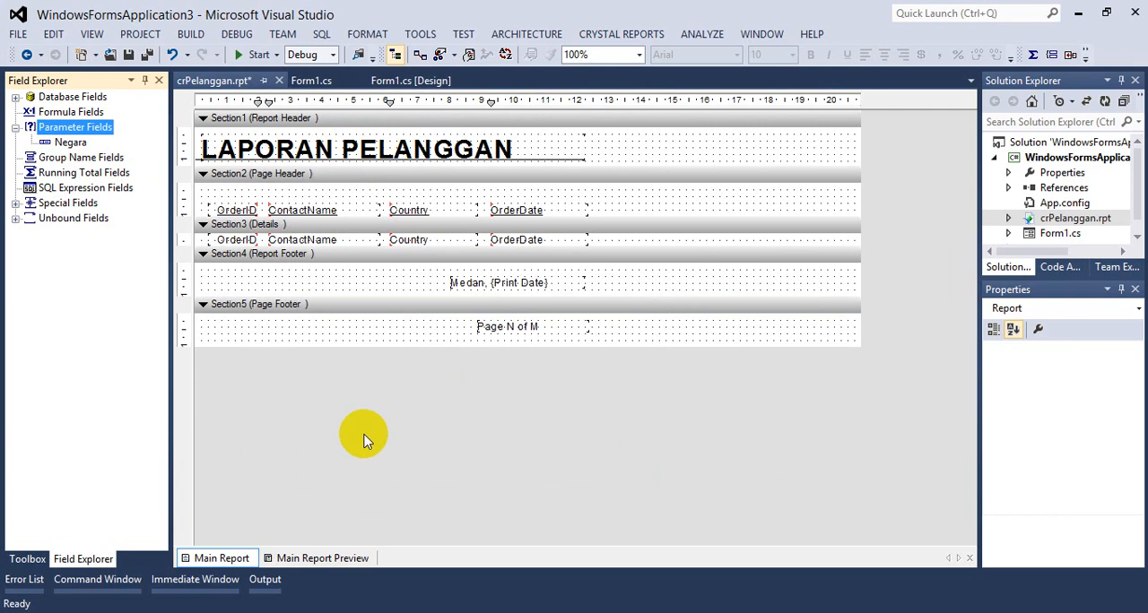
{"action": "left_click", "coordinate": [312, 556]}
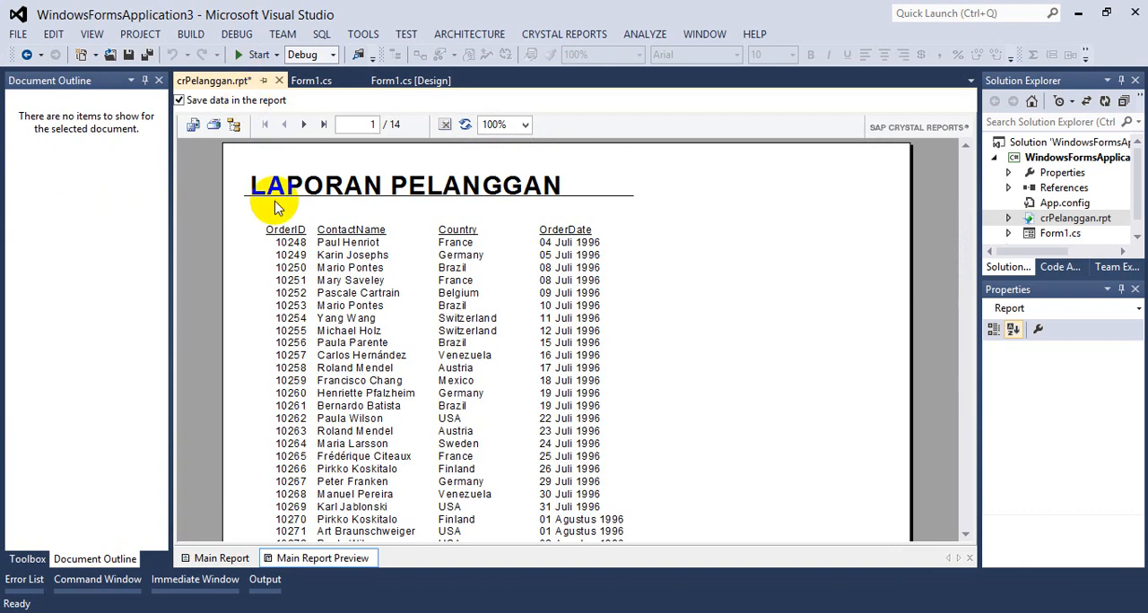
{"action": "left_click", "coordinate": [466, 124]}
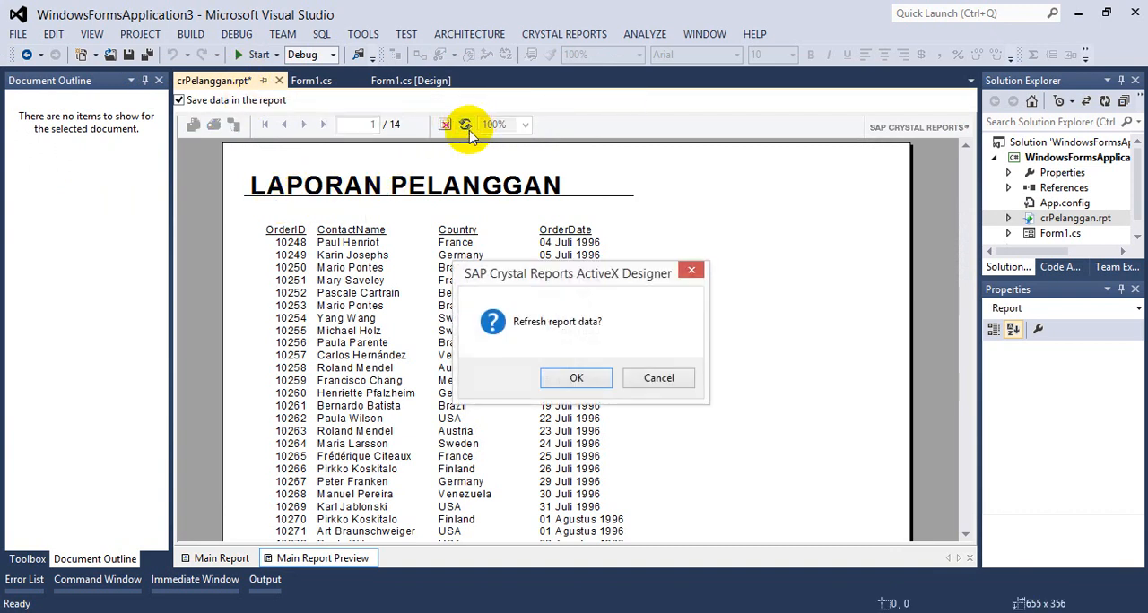
{"action": "left_click", "coordinate": [575, 379]}
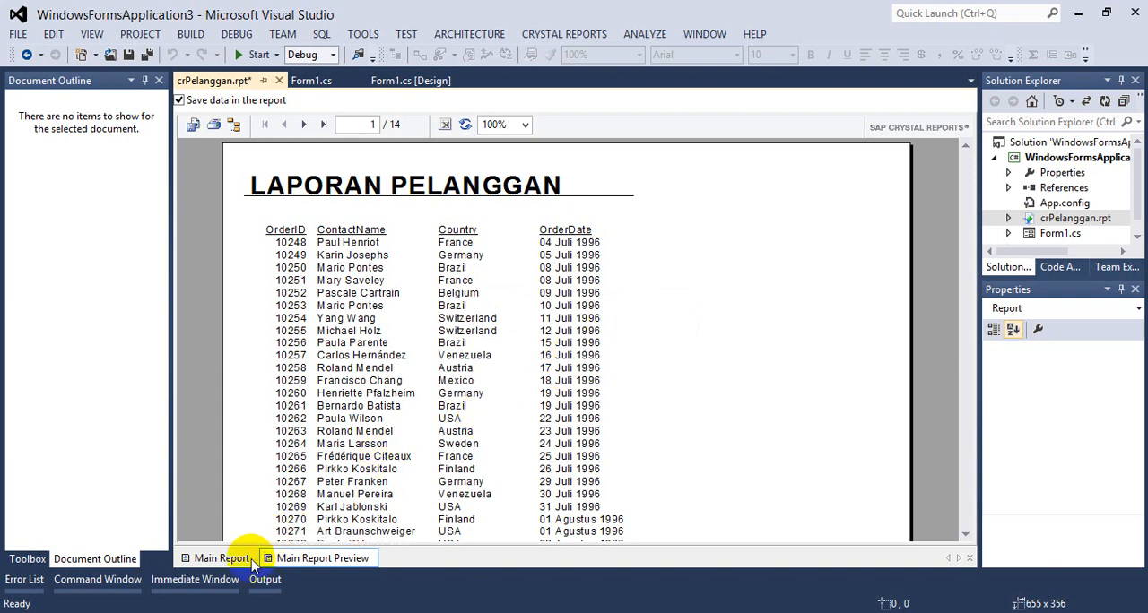
{"action": "left_click", "coordinate": [216, 558]}
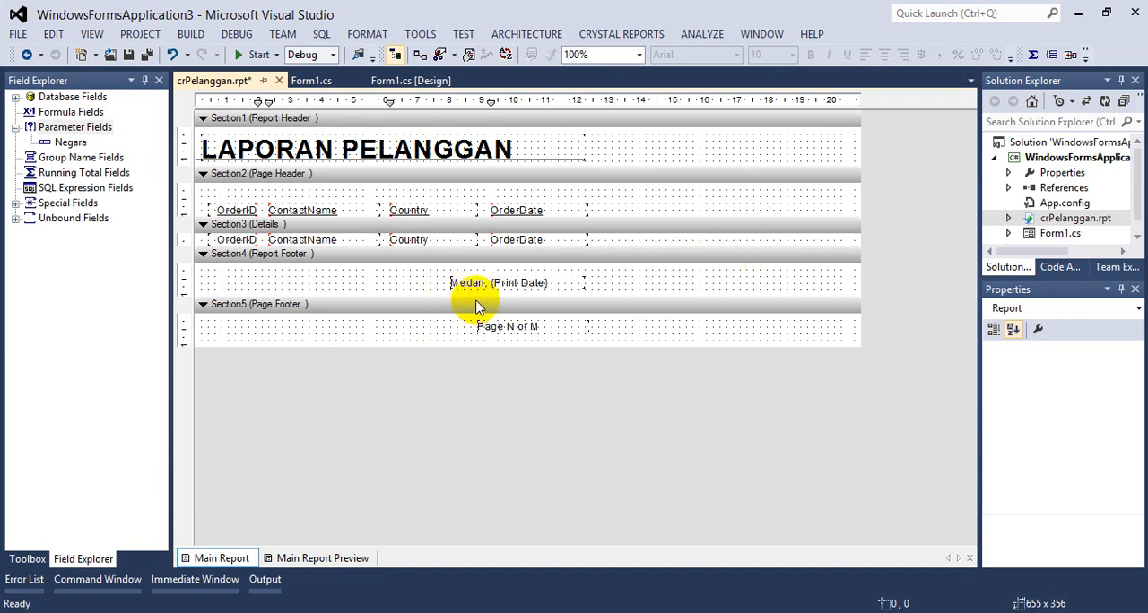
{"action": "right_click", "coordinate": [439, 384]}
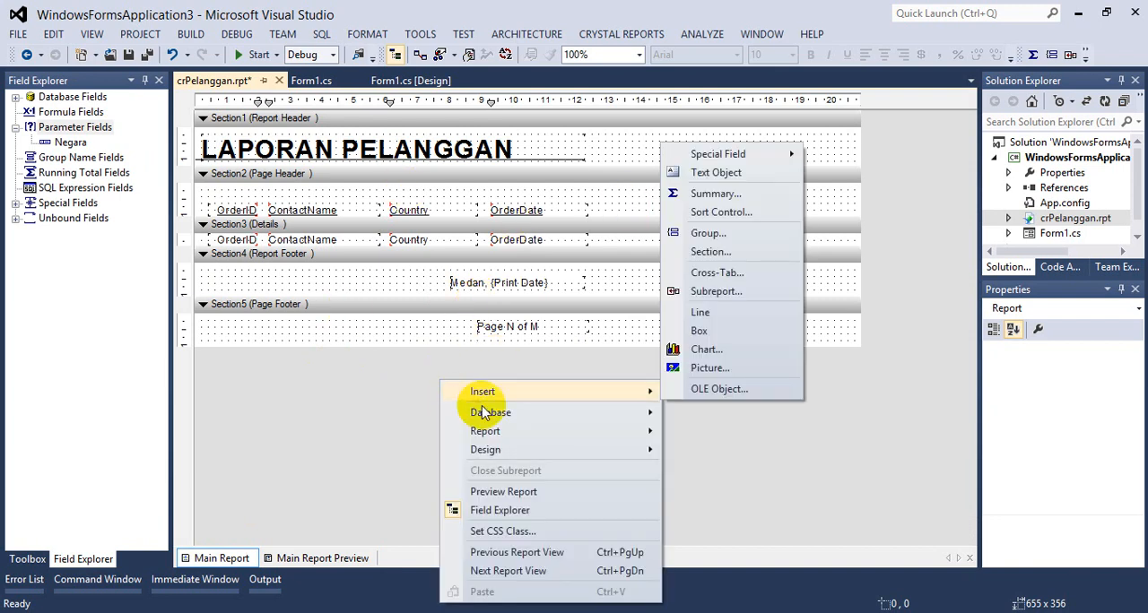
{"action": "mouse_move", "coordinate": [494, 419]}
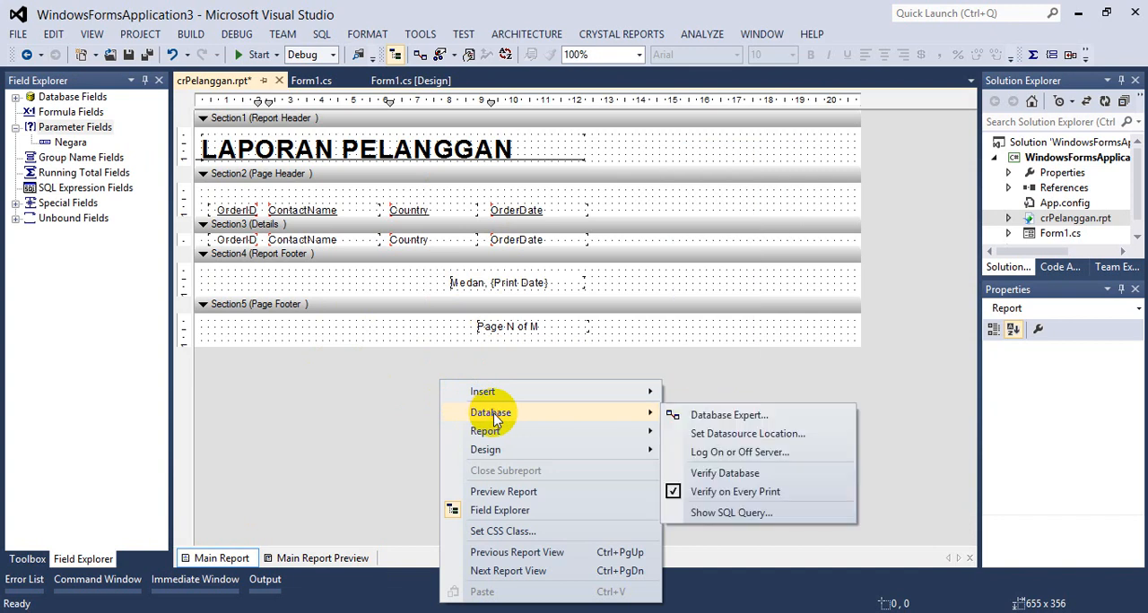
{"action": "mouse_move", "coordinate": [558, 439]}
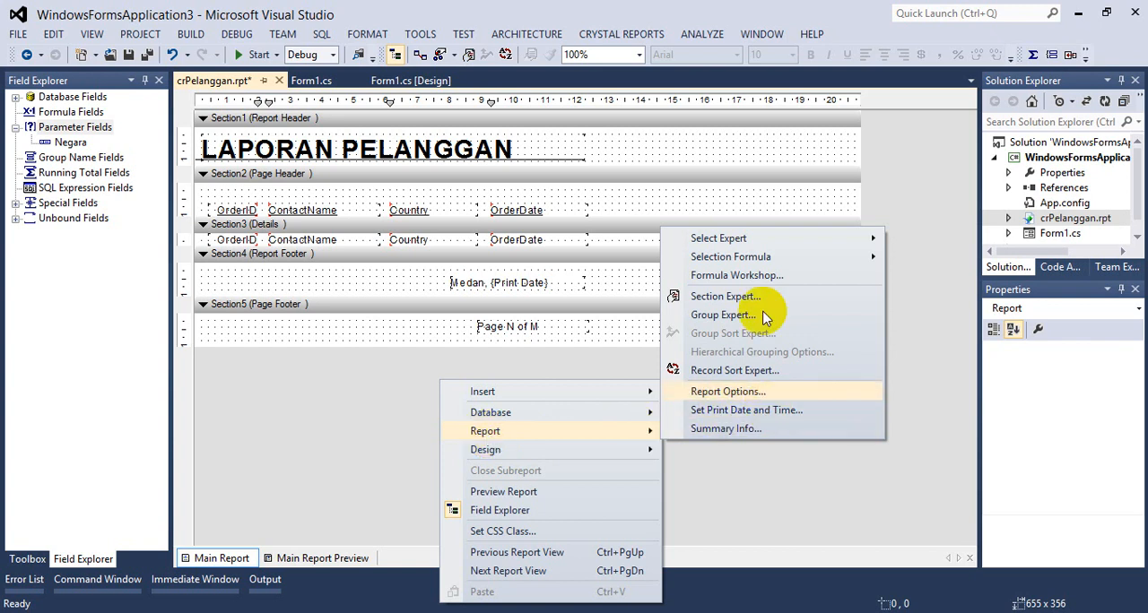
{"action": "mouse_move", "coordinate": [750, 247]}
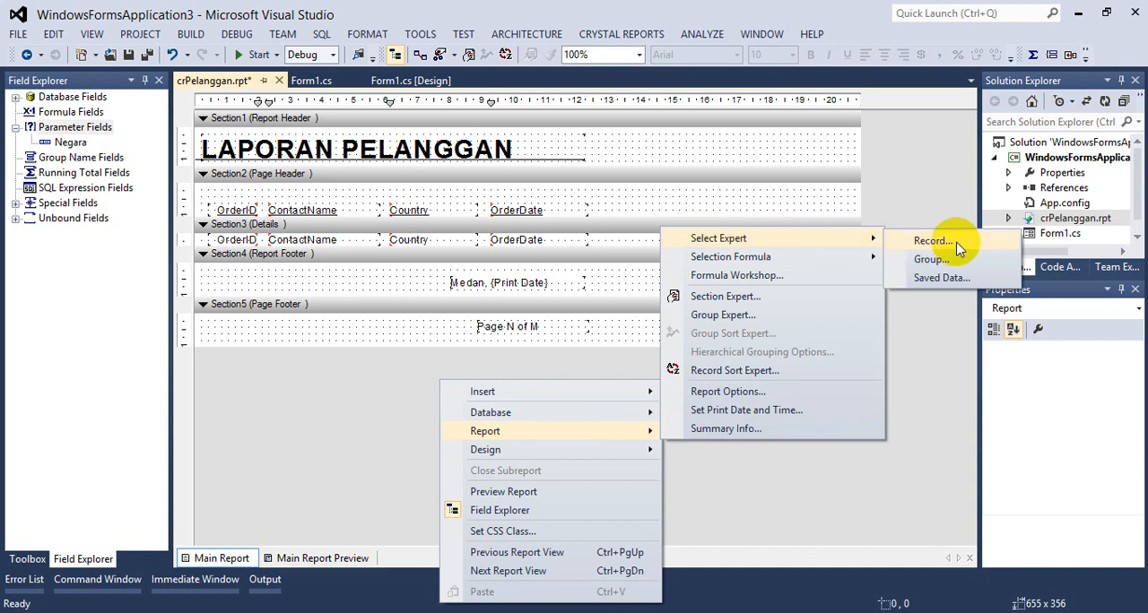
{"action": "left_click", "coordinate": [377, 403]}
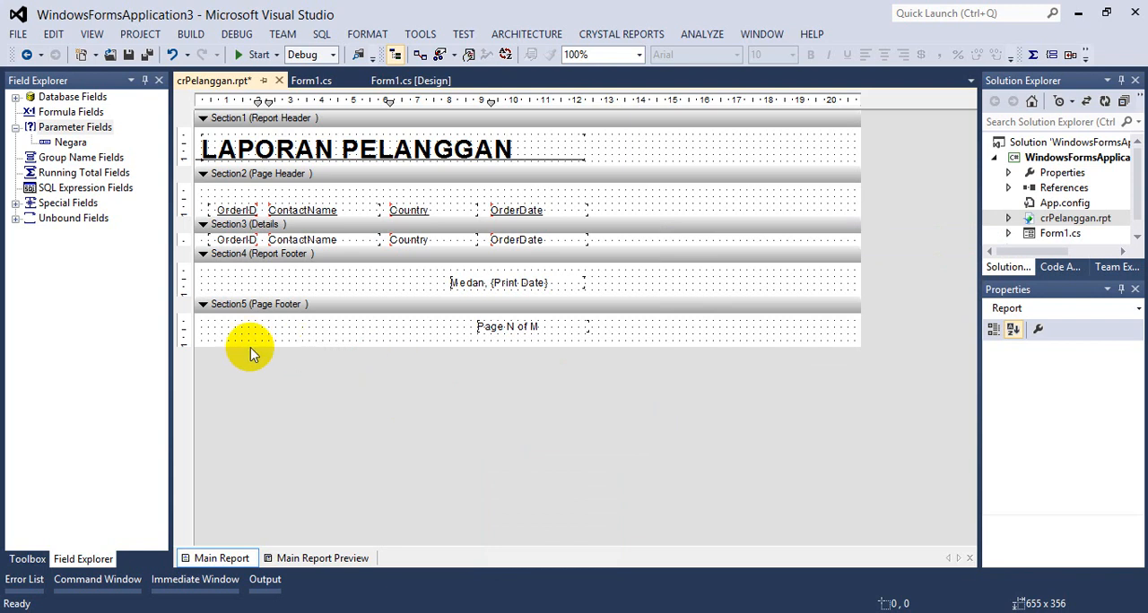
- Start a record selection in the report's Select Expert, using Customers.Country as the field to filter
{"action": "right_click", "coordinate": [269, 381]}
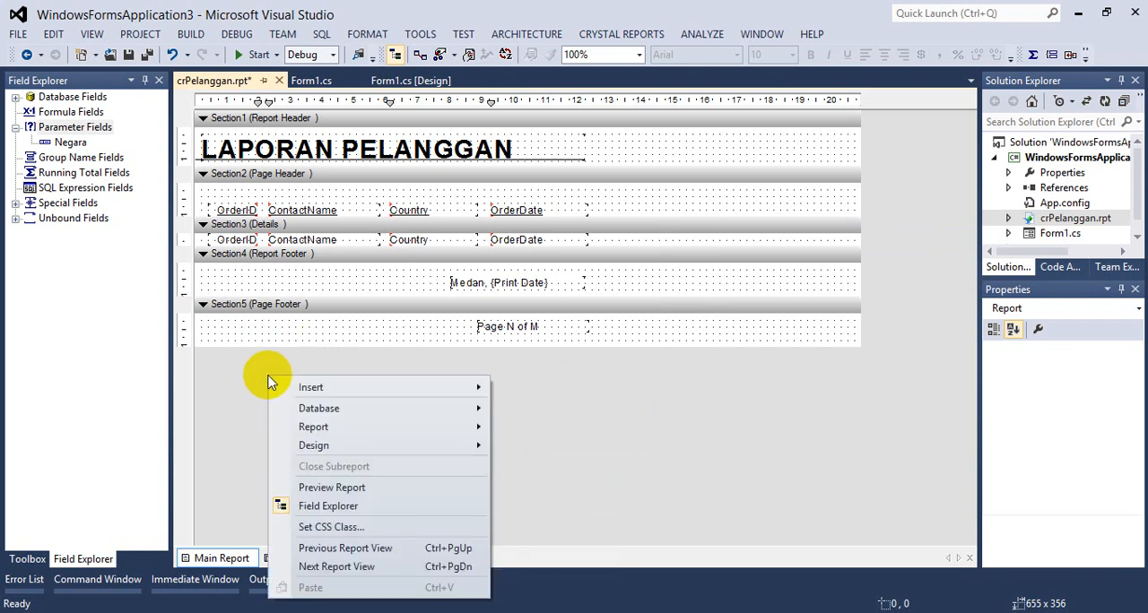
{"action": "mouse_move", "coordinate": [329, 425]}
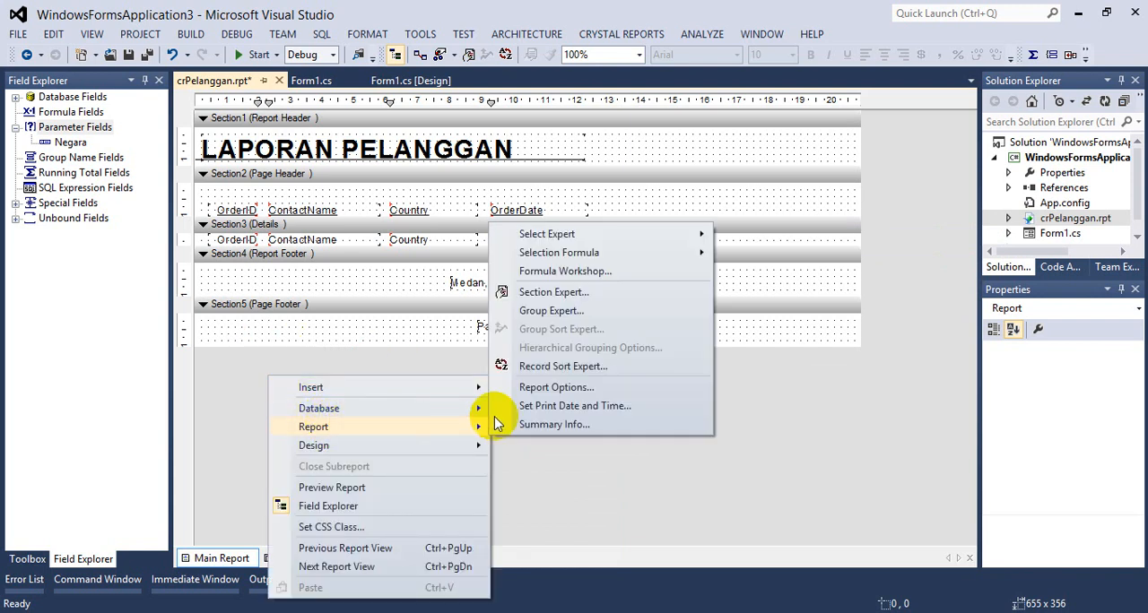
{"action": "mouse_move", "coordinate": [591, 242]}
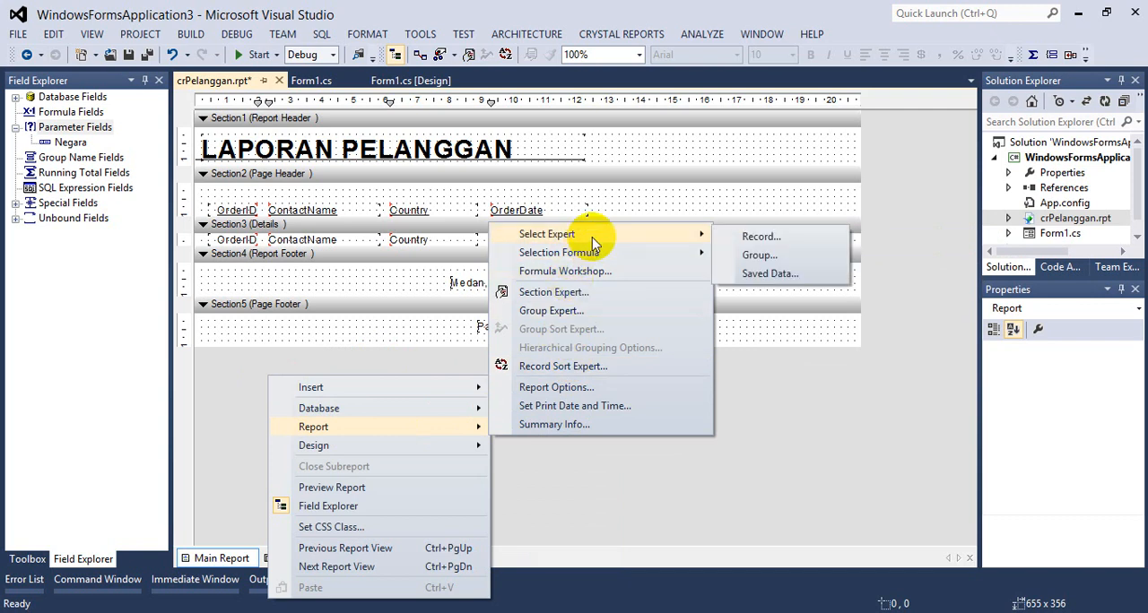
{"action": "left_click", "coordinate": [778, 238]}
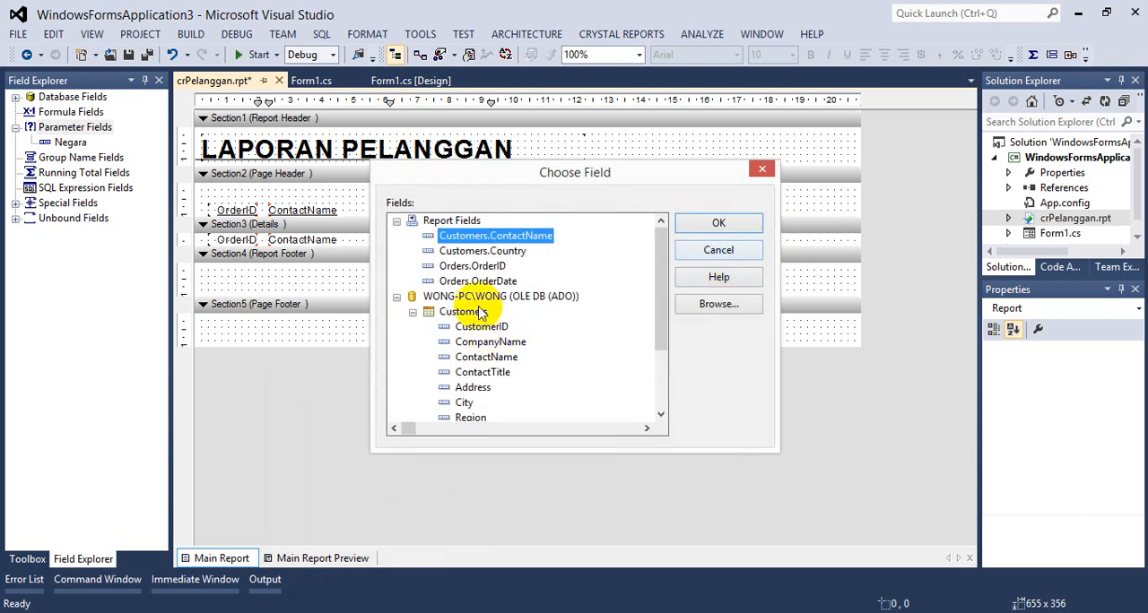
{"action": "mouse_move", "coordinate": [661, 267]}
{"action": "left_mouse_down"}
{"action": "mouse_move", "coordinate": [662, 347]}
{"action": "mouse_move", "coordinate": [648, 252]}
{"action": "left_mouse_up"}
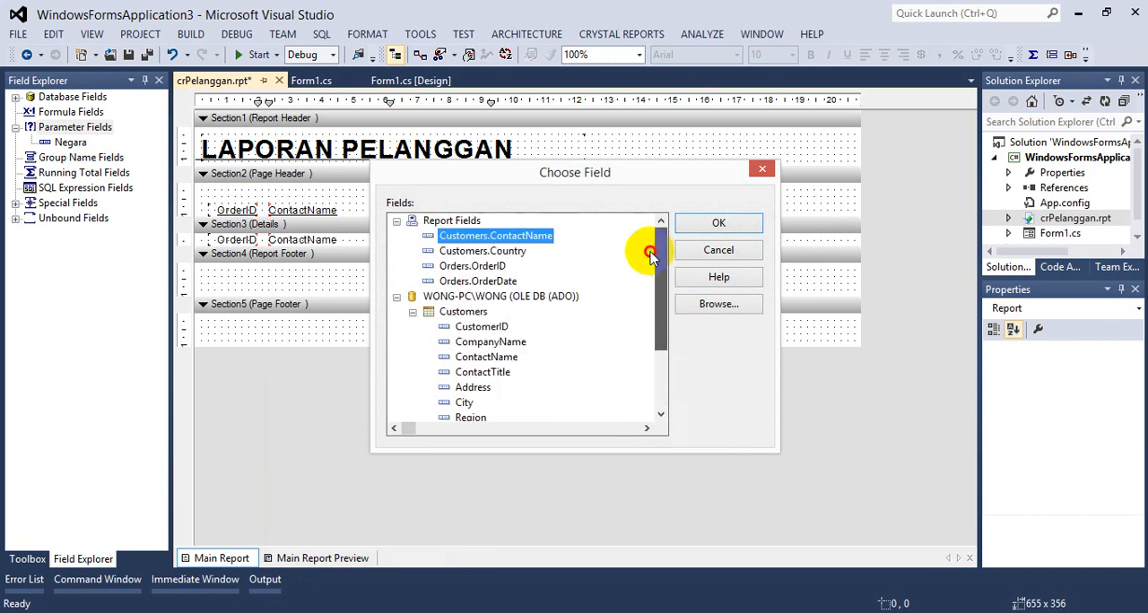
{"action": "left_click", "coordinate": [482, 251]}
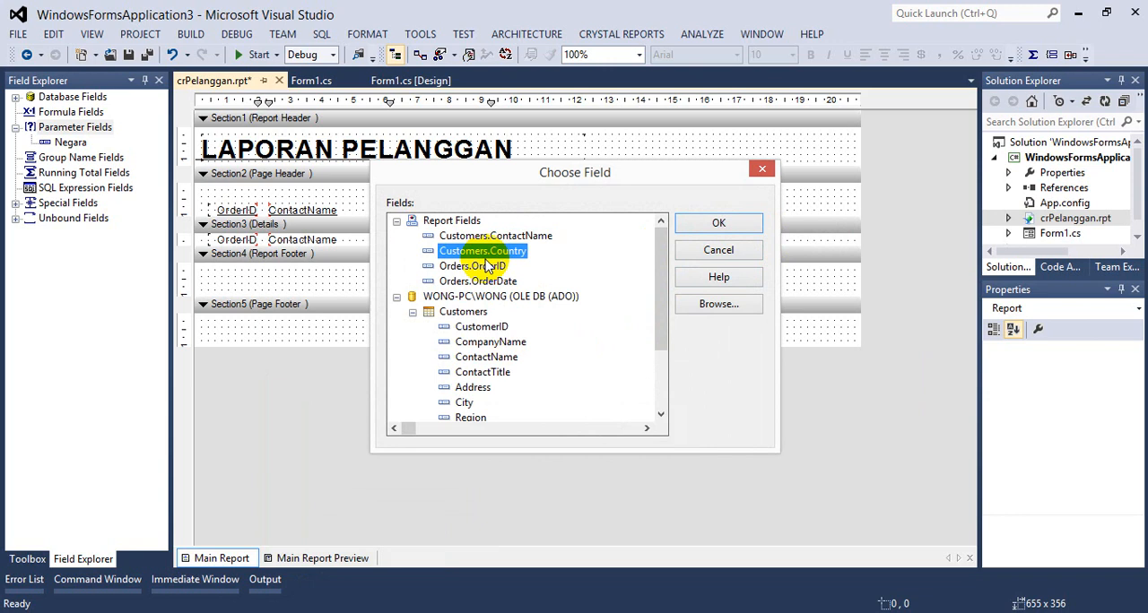
{"action": "left_click", "coordinate": [718, 223]}
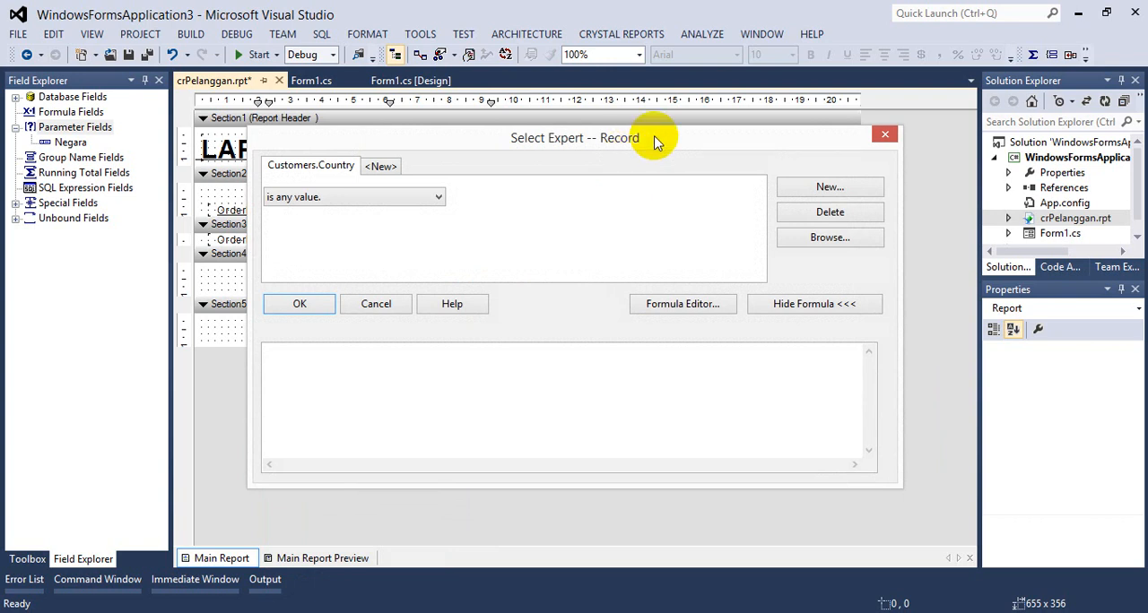
{"action": "left_click_drag", "start_coordinate": [654, 137], "coordinate": [649, 133]}
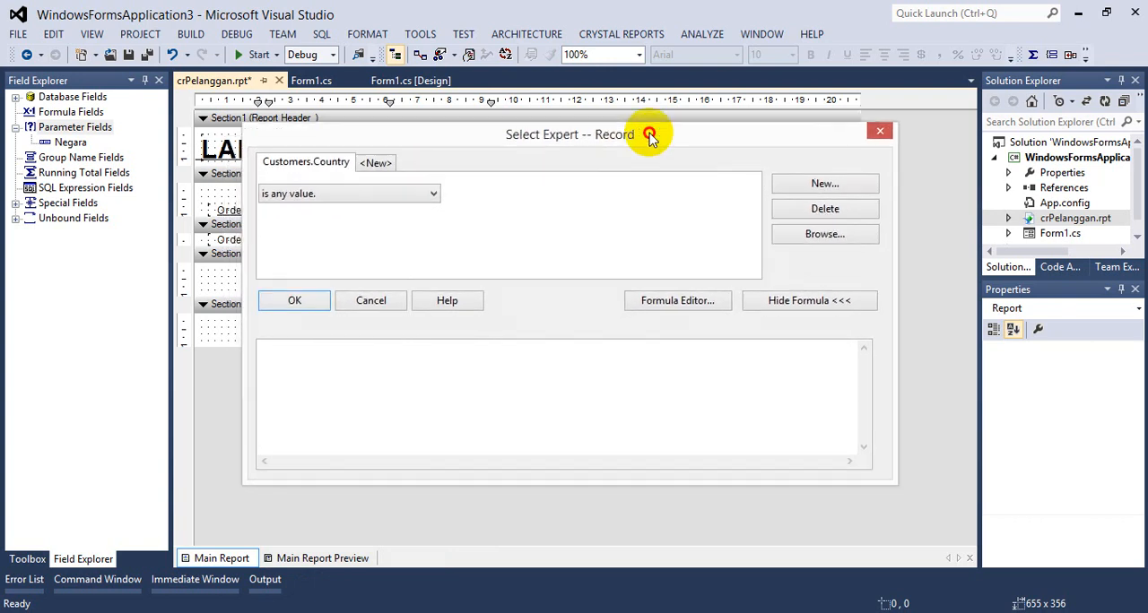
- Write the record selection formula {Customers.Country} = {?Negara} in the Formula Editor from the listed report fields
{"action": "left_click", "coordinate": [305, 195]}
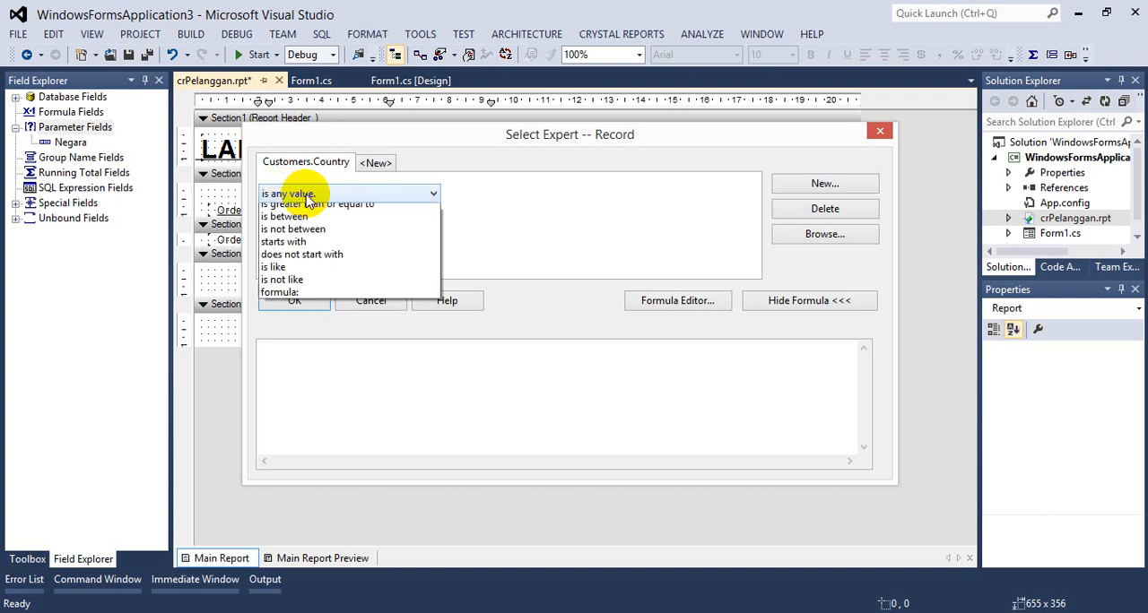
{"action": "left_click", "coordinate": [290, 212]}
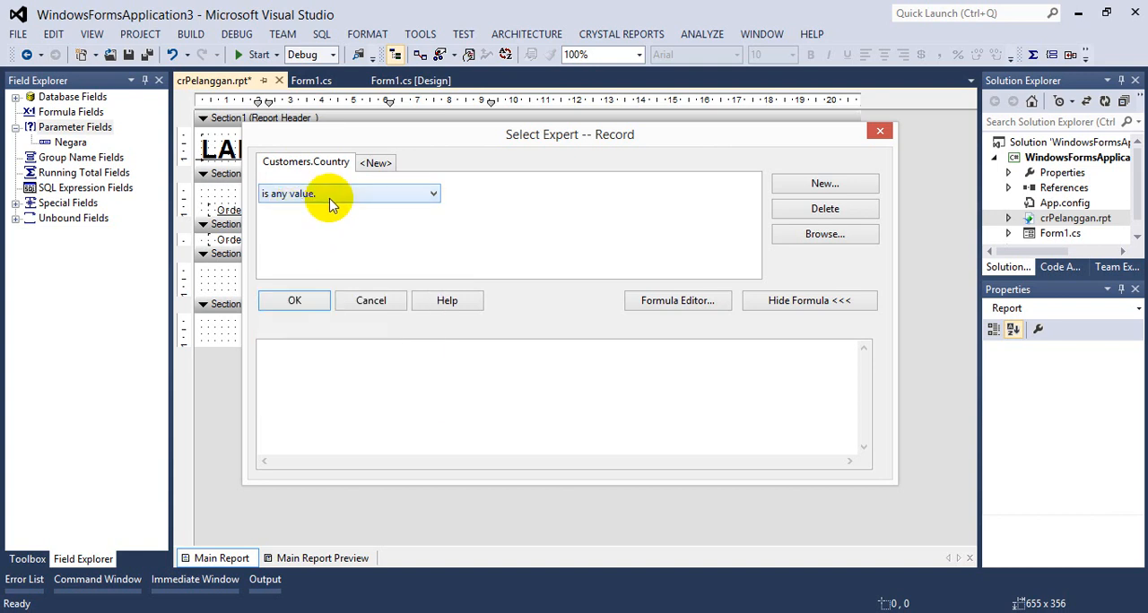
{"action": "left_click", "coordinate": [674, 305]}
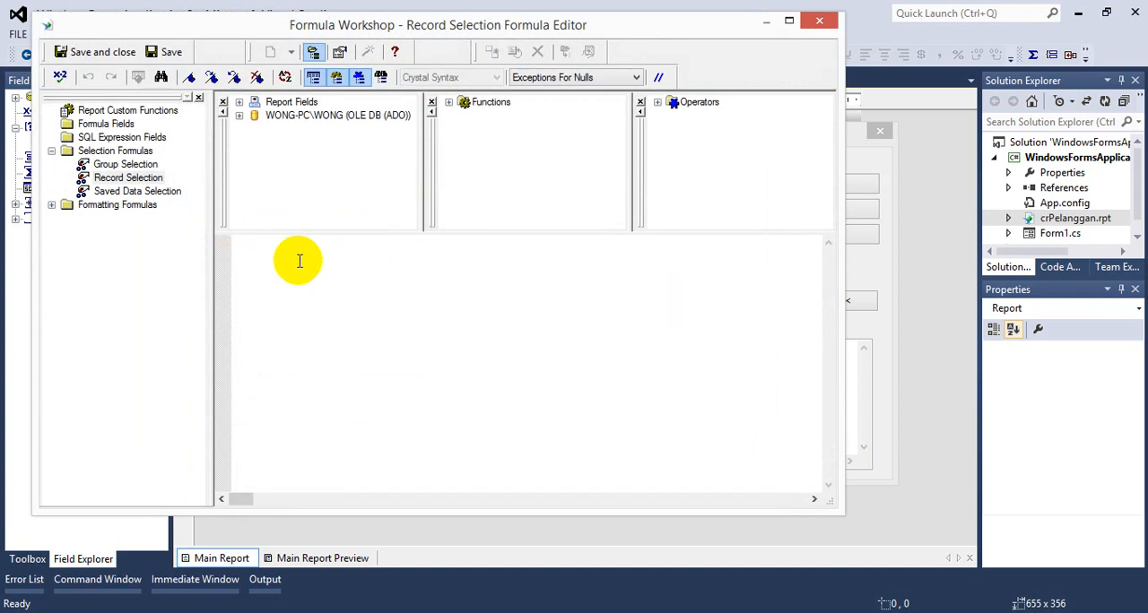
{"action": "left_click", "coordinate": [239, 103]}
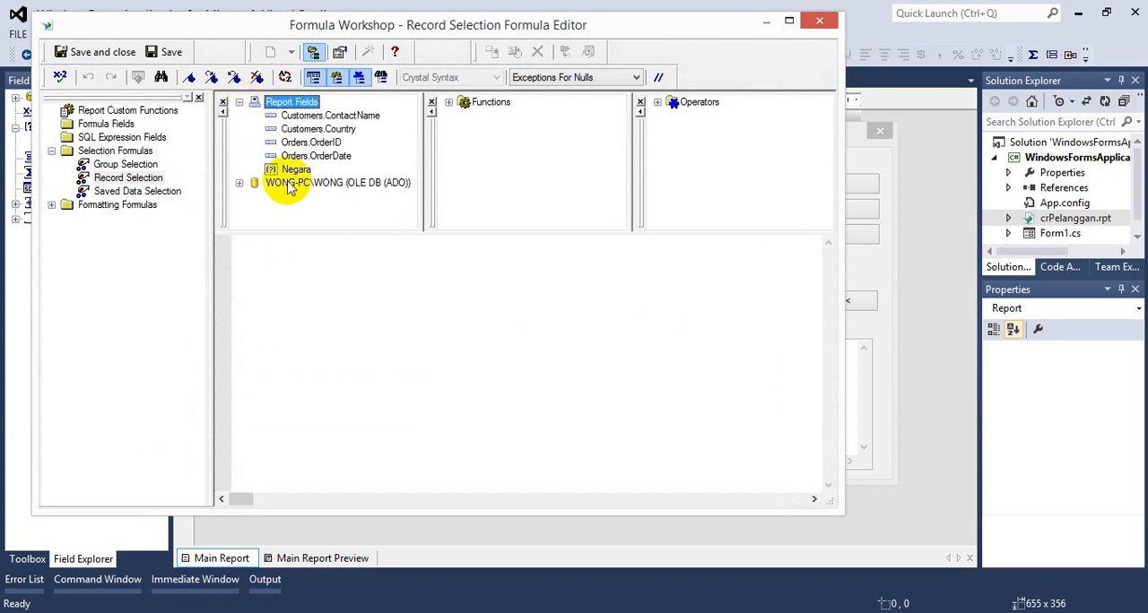
{"action": "left_click", "coordinate": [294, 170]}
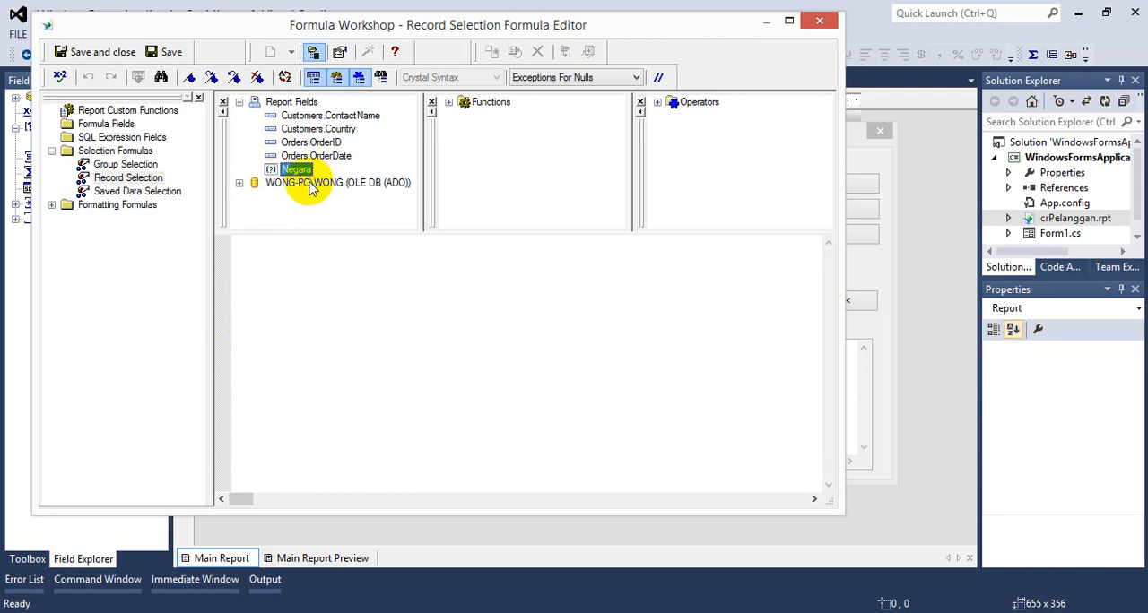
{"action": "left_click", "coordinate": [345, 130]}
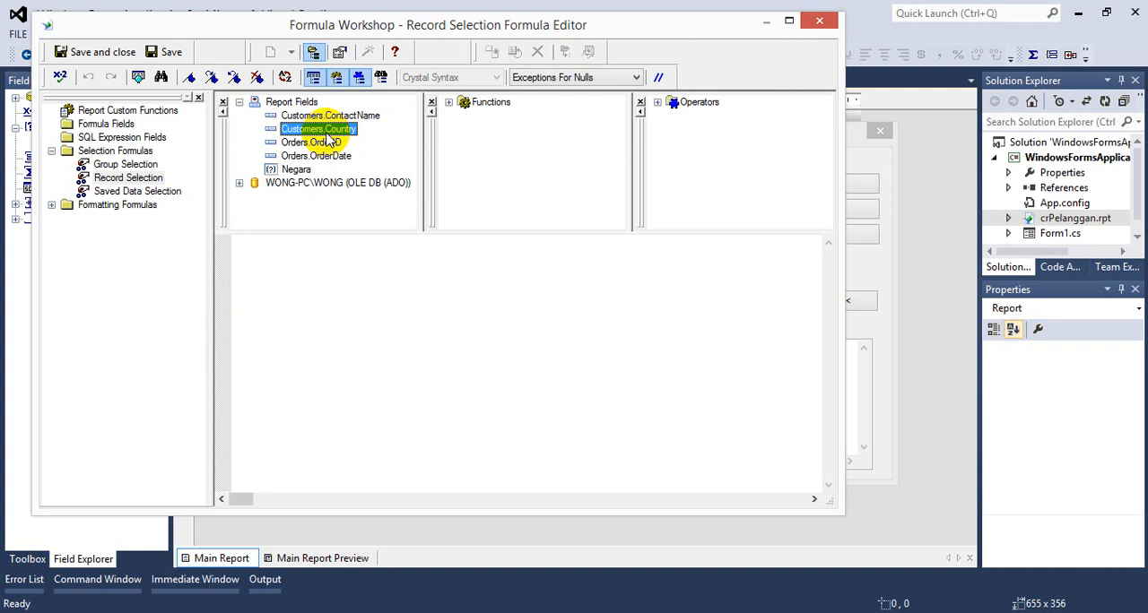
{"action": "double_click", "coordinate": [327, 130]}
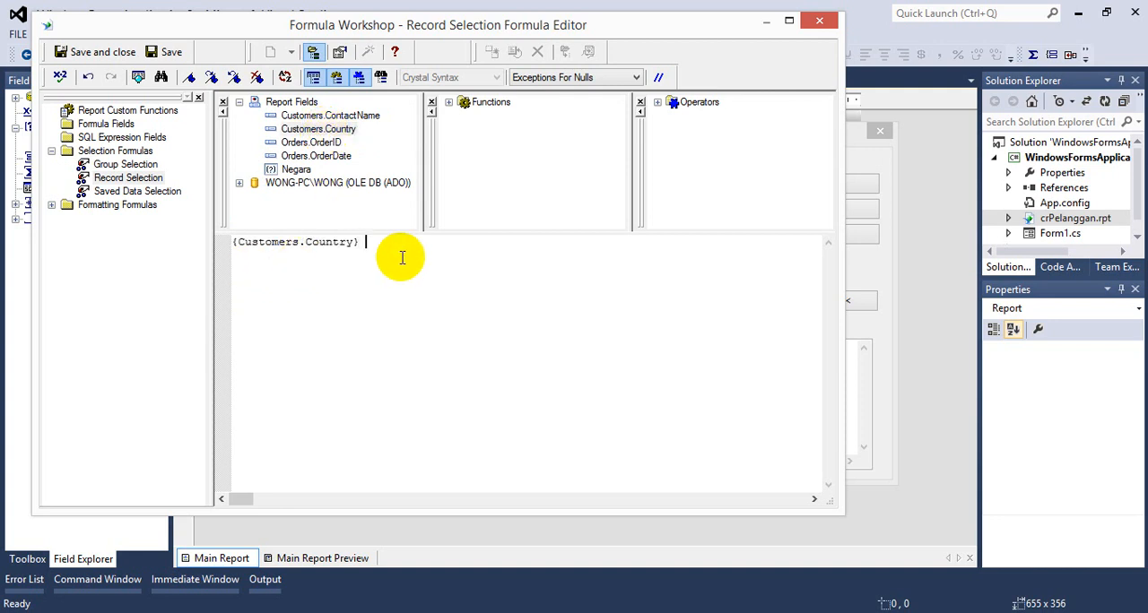
{"action": "double_click", "coordinate": [295, 169]}
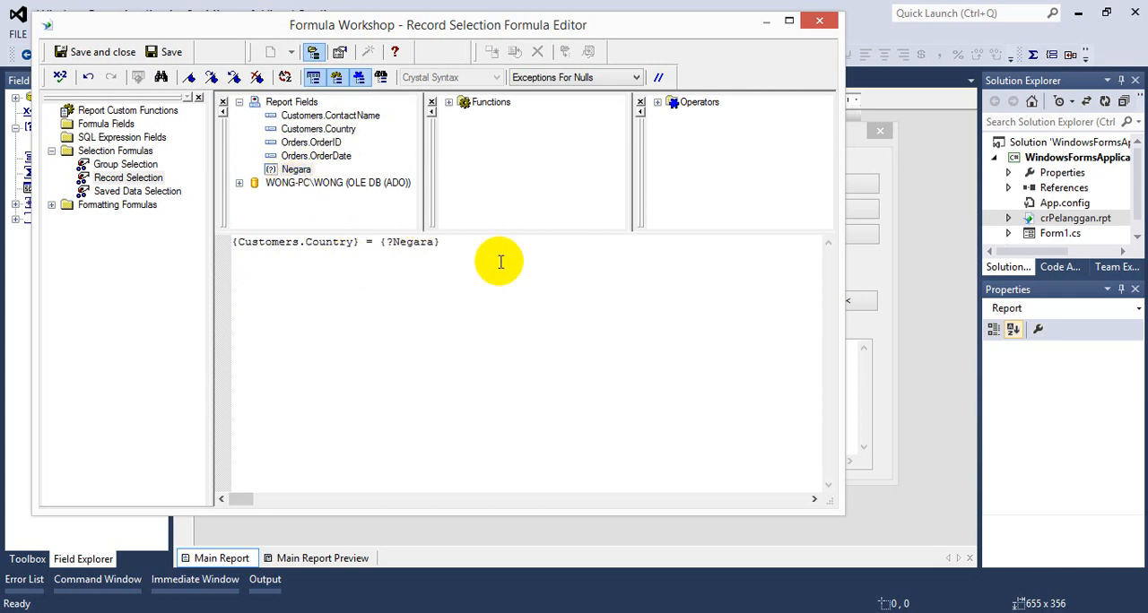
- Check the record selection formula for errors, then save it and close the Formula Workshop
{"action": "left_click_drag", "start_coordinate": [391, 242], "coordinate": [440, 244]}
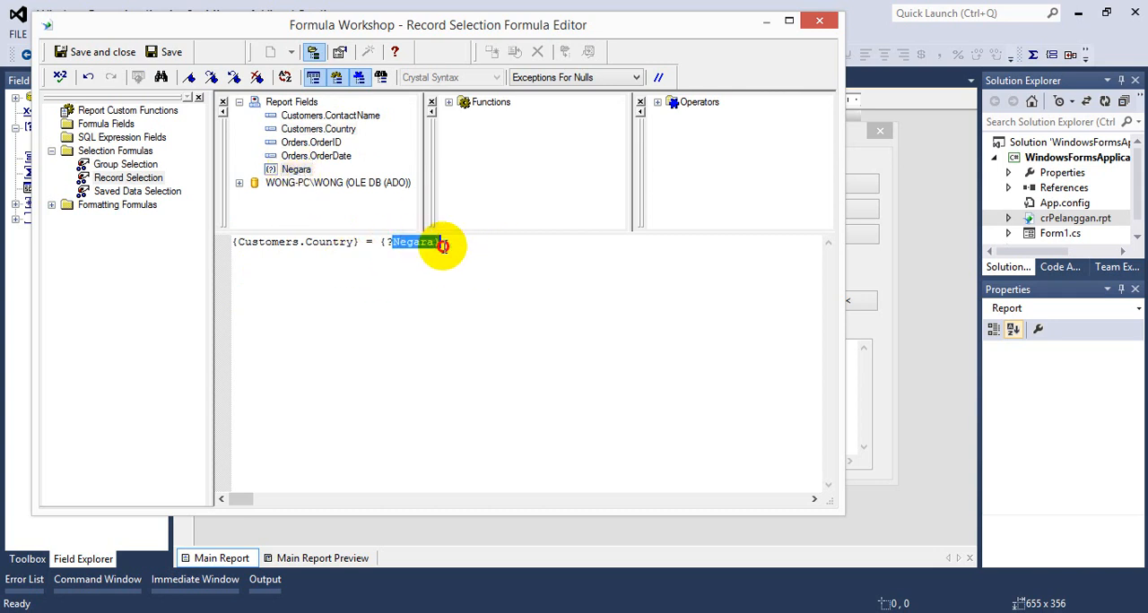
{"action": "left_click", "coordinate": [442, 248]}
{"action": "left_click_drag", "start_coordinate": [251, 242], "coordinate": [358, 246]}
{"action": "left_click", "coordinate": [359, 245]}
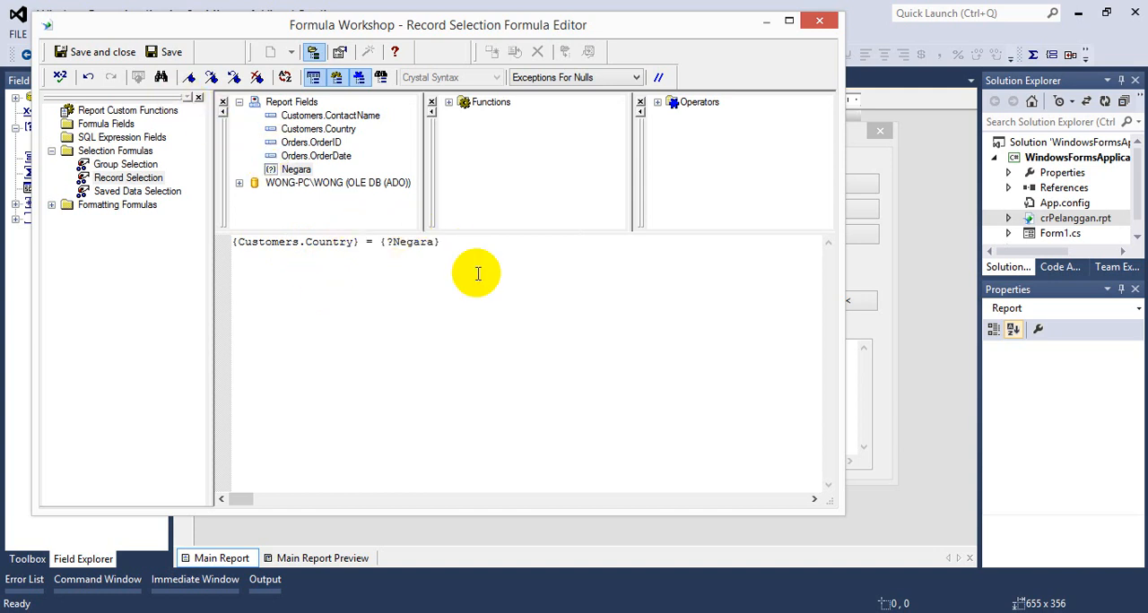
{"action": "left_click", "coordinate": [59, 79]}
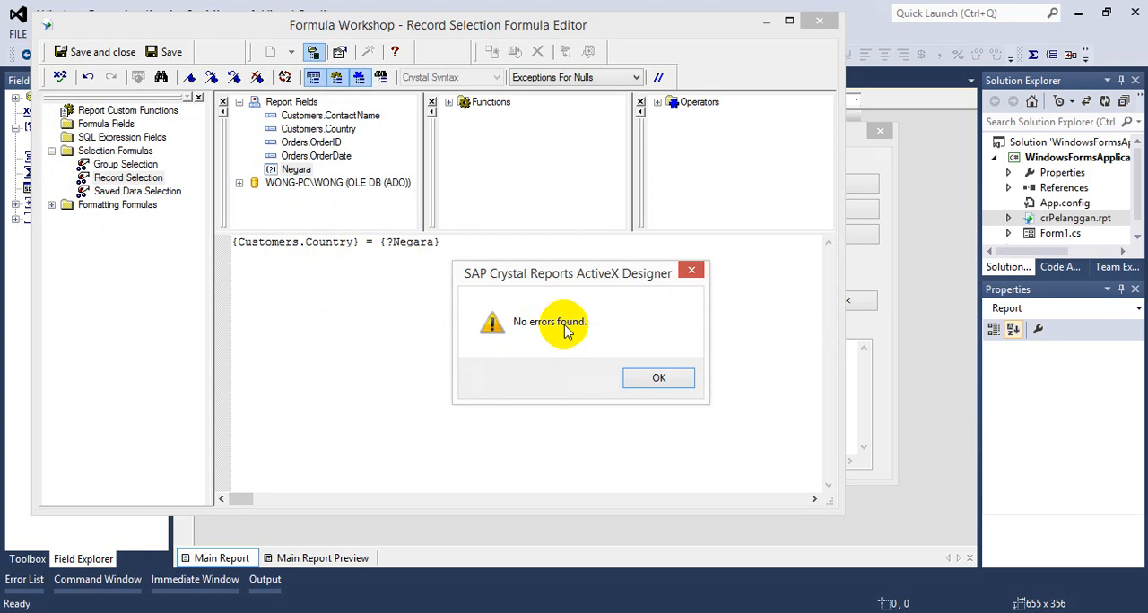
{"action": "left_click", "coordinate": [655, 376]}
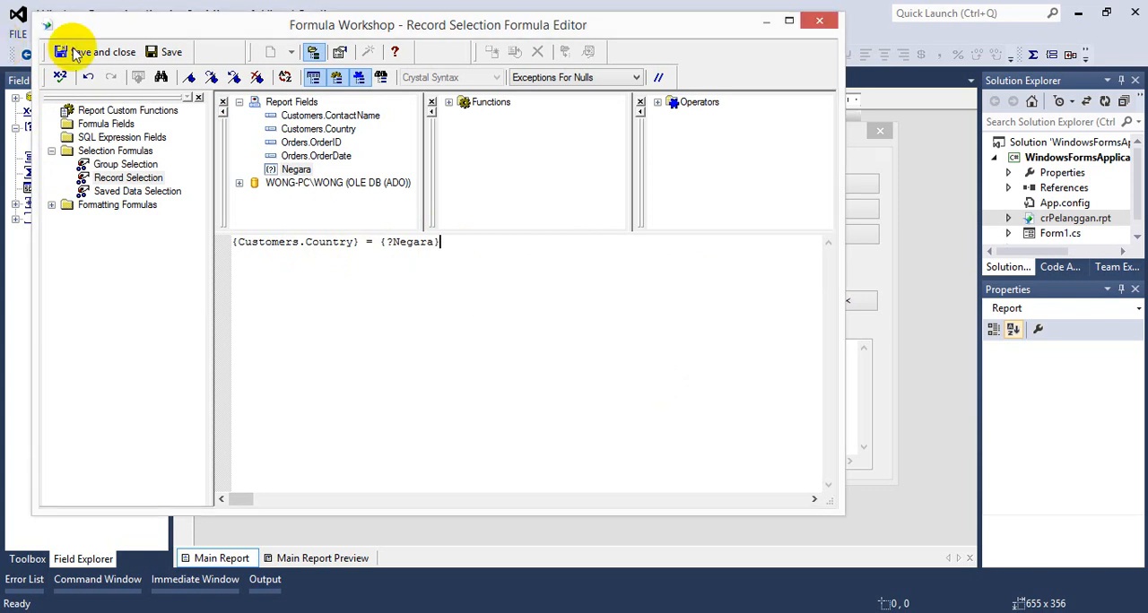
{"action": "left_click", "coordinate": [115, 54]}
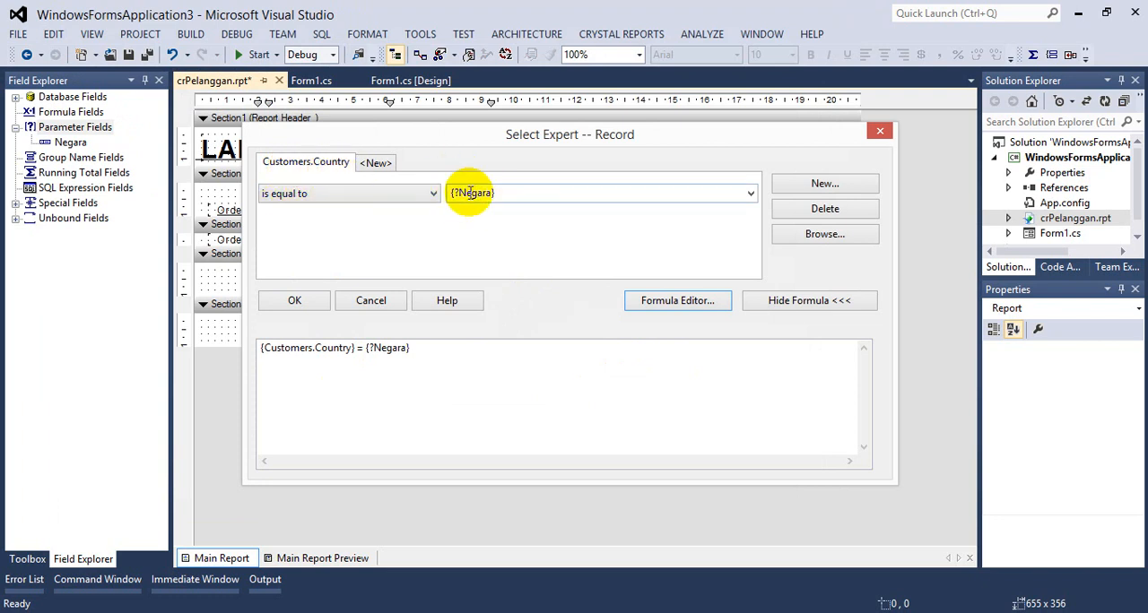
- Keep the Country condition as "is equal to" {?Negara} and apply the record selection to the report
{"action": "left_click", "coordinate": [433, 194]}
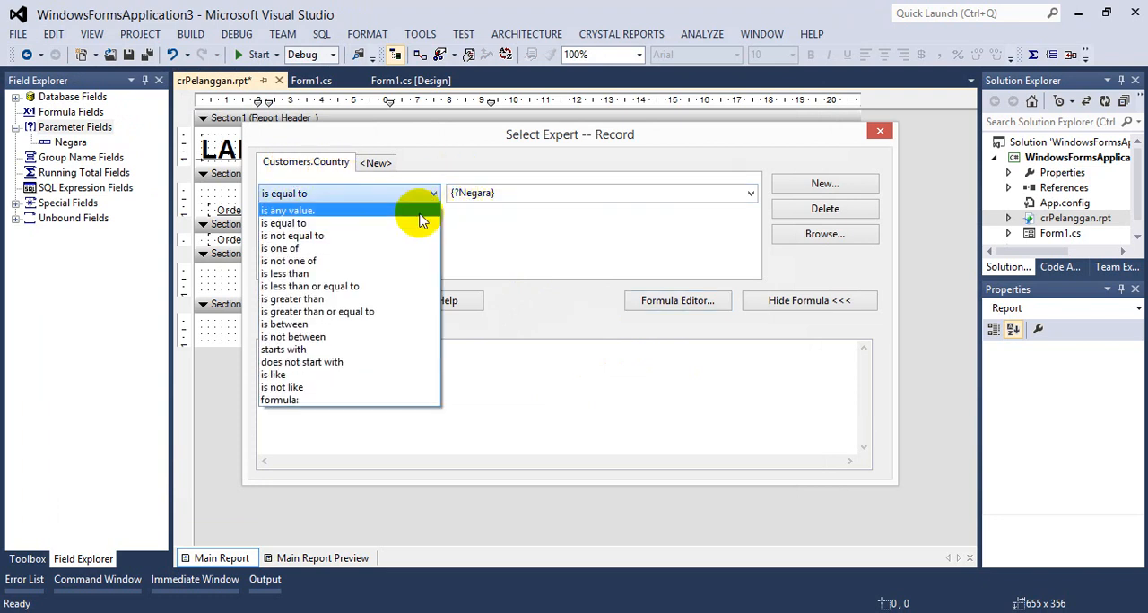
{"action": "left_click", "coordinate": [295, 225]}
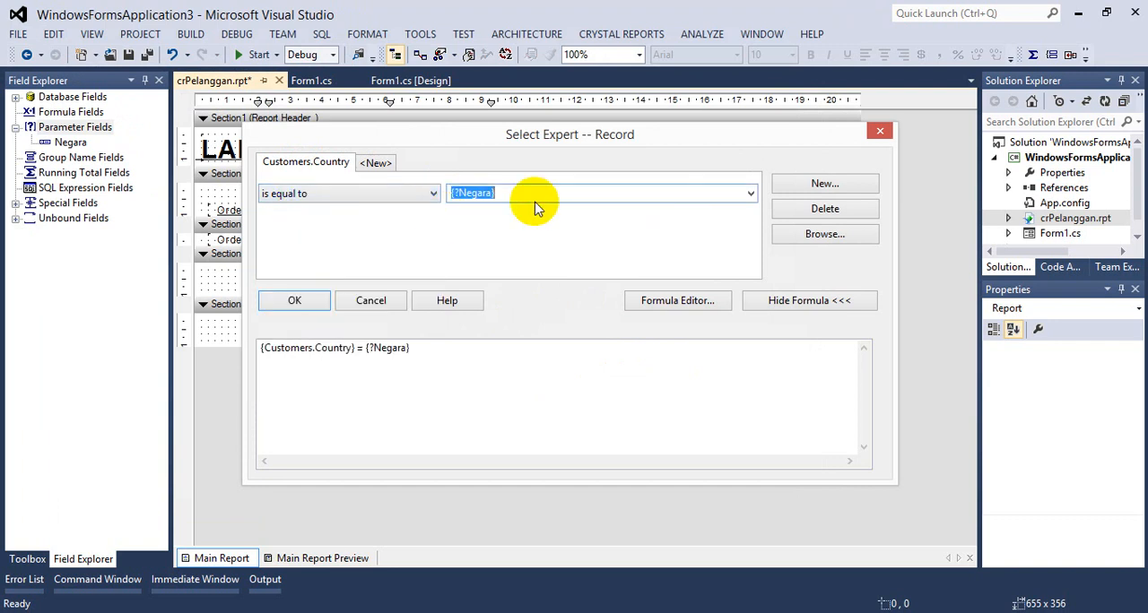
{"action": "left_click", "coordinate": [307, 301]}
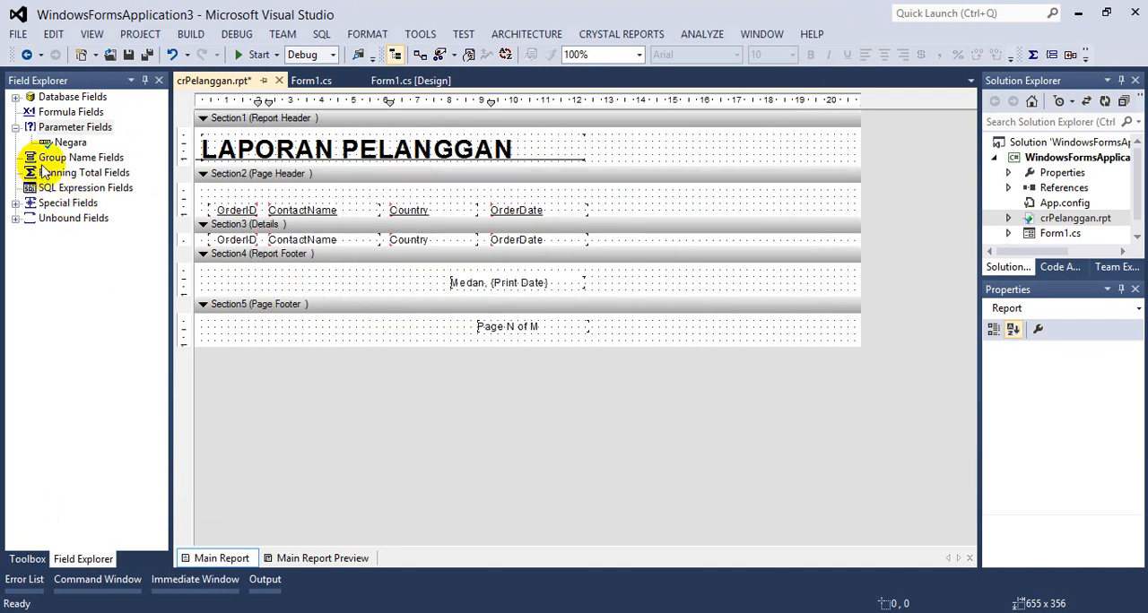
- Preview the report with Canada as the Negara parameter's country and look through the filtered records
{"action": "left_click", "coordinate": [70, 144]}
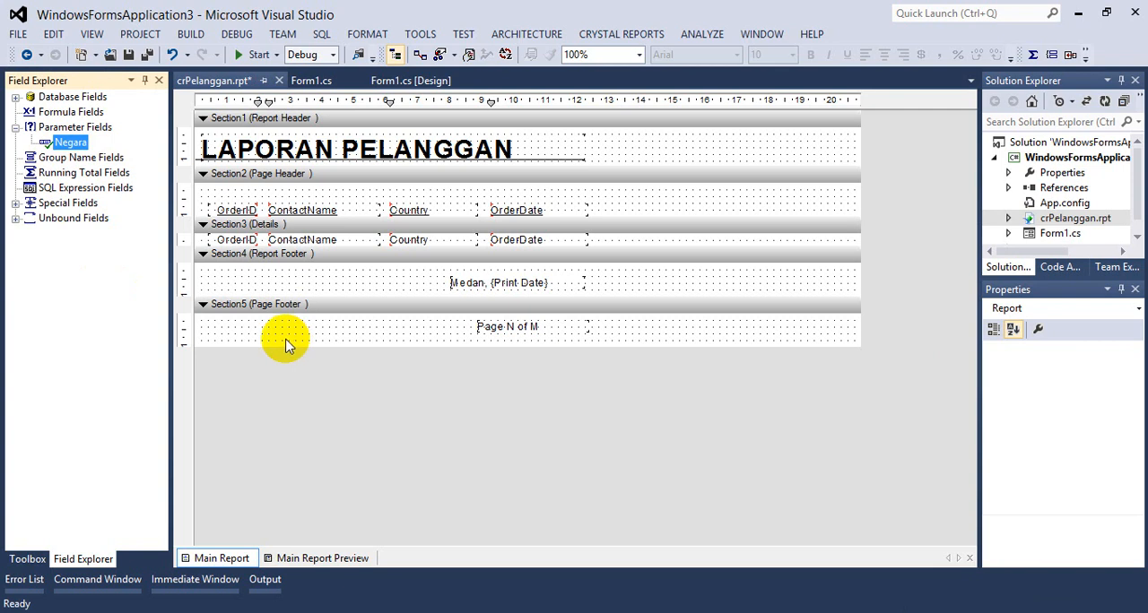
{"action": "left_click", "coordinate": [324, 559]}
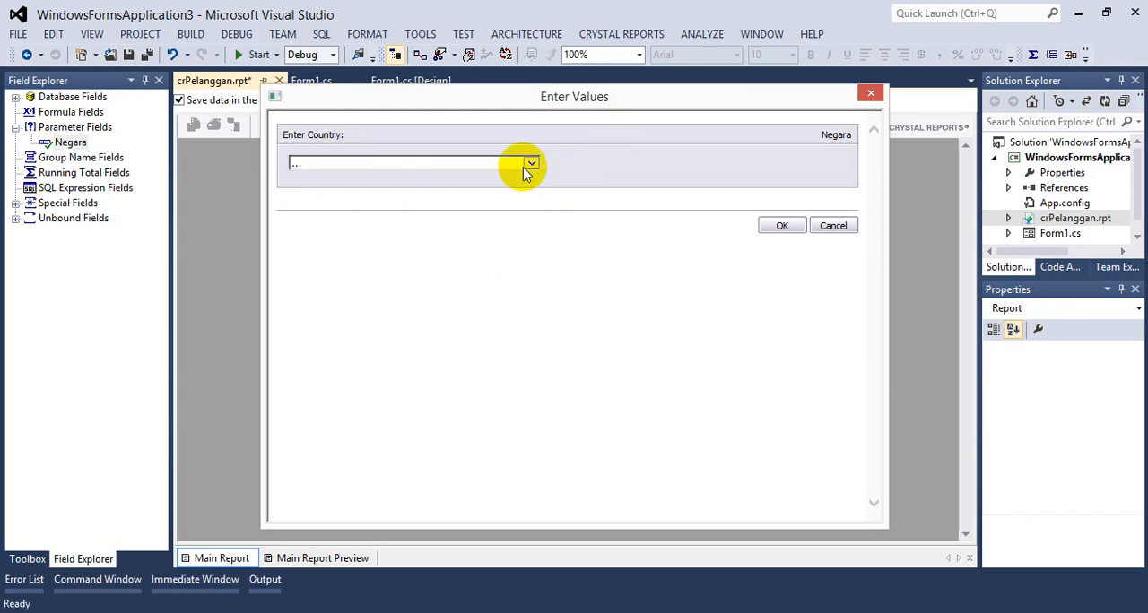
{"action": "left_click", "coordinate": [531, 166]}
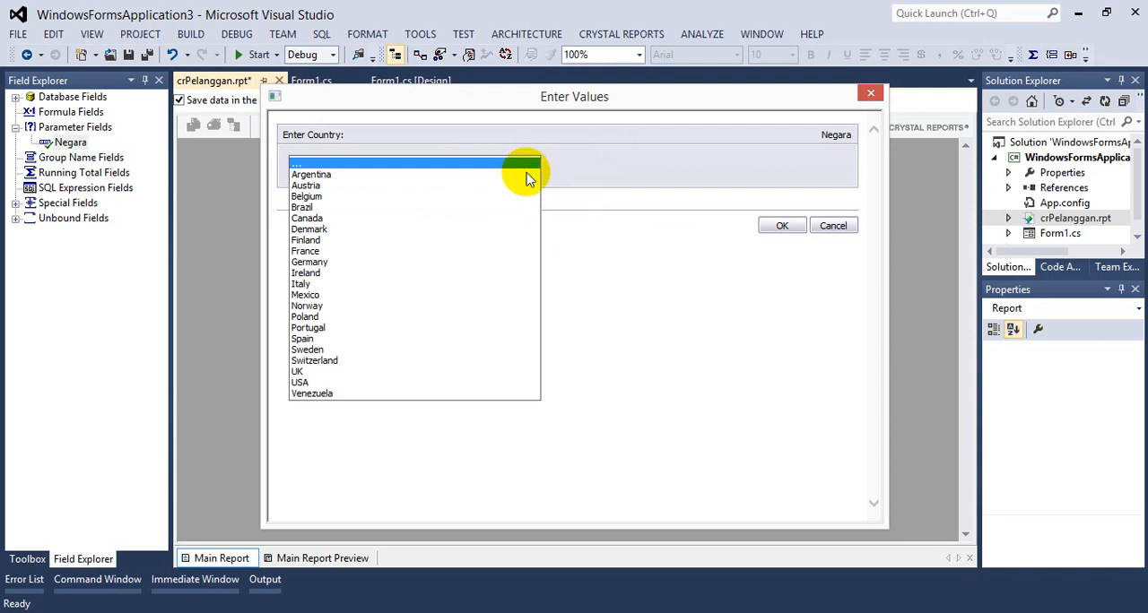
{"action": "left_click", "coordinate": [318, 219]}
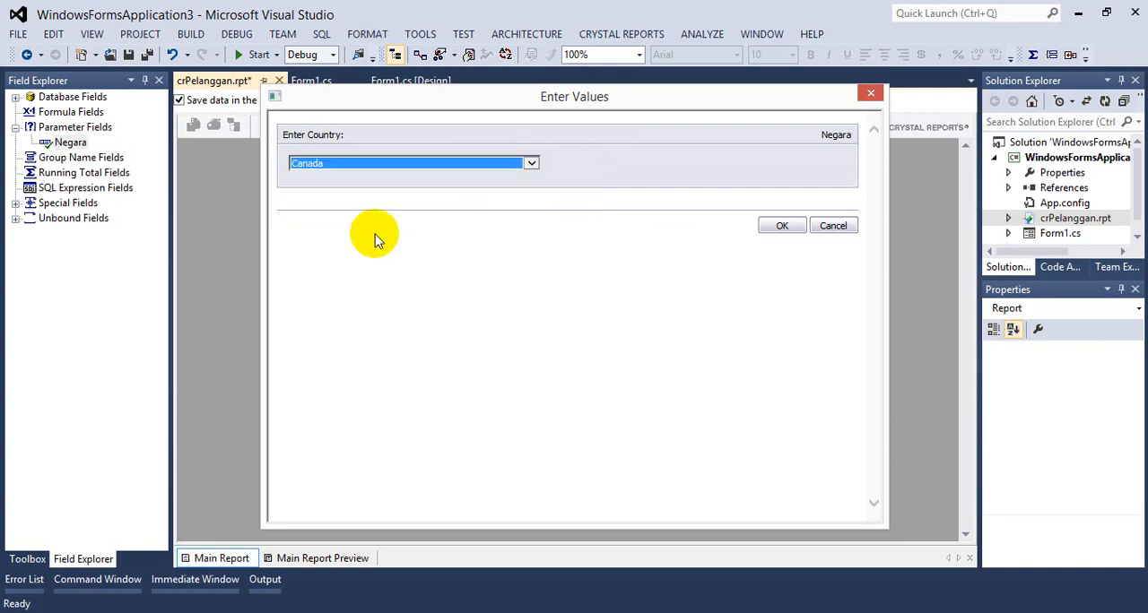
{"action": "left_click", "coordinate": [775, 230]}
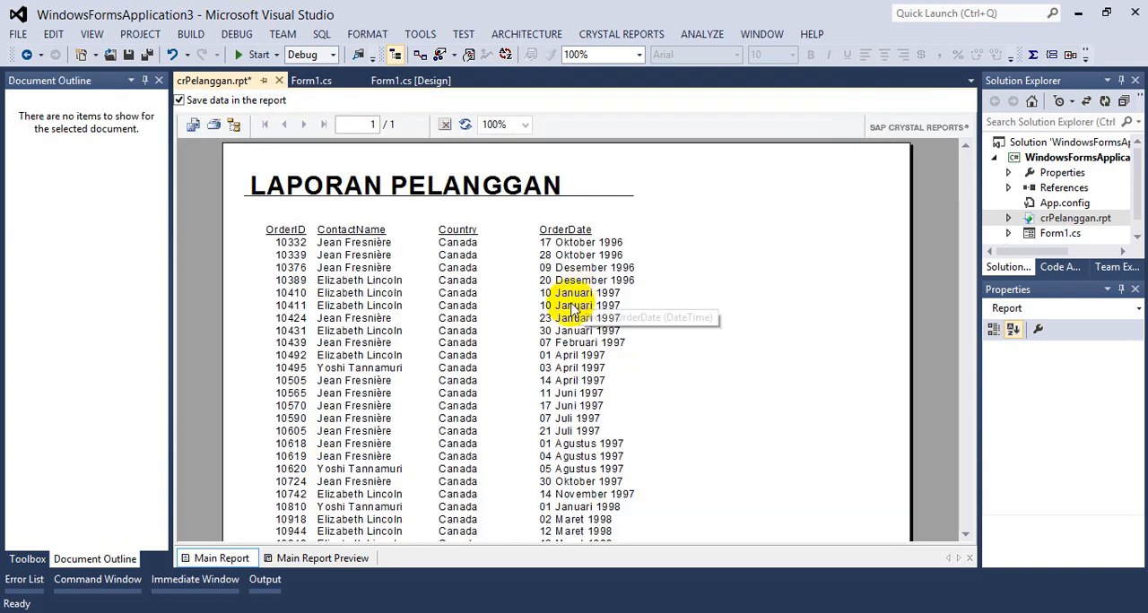
{"action": "scroll", "coordinate": [494, 275], "scroll_direction": "down", "scroll_amount": 2}
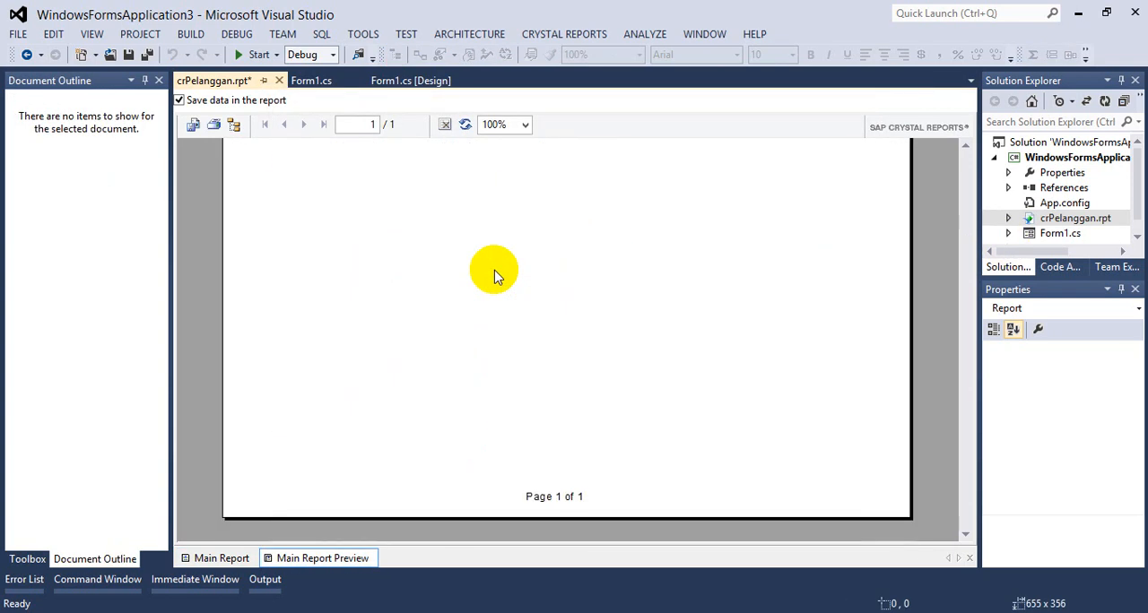
{"action": "scroll", "coordinate": [471, 247], "scroll_direction": "up", "scroll_amount": 3}
{"action": "scroll", "coordinate": [453, 260], "scroll_direction": "down", "scroll_amount": 5}
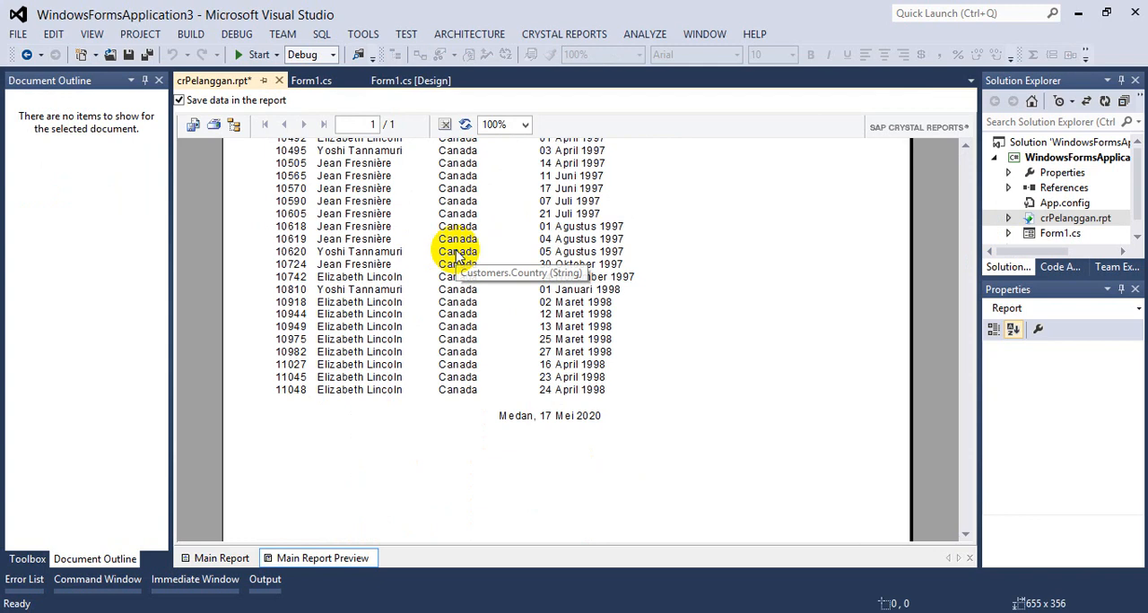
- Refresh the report preview with a new Negara parameter value, Spain, and look through the filtered records
{"action": "left_click", "coordinate": [465, 125]}
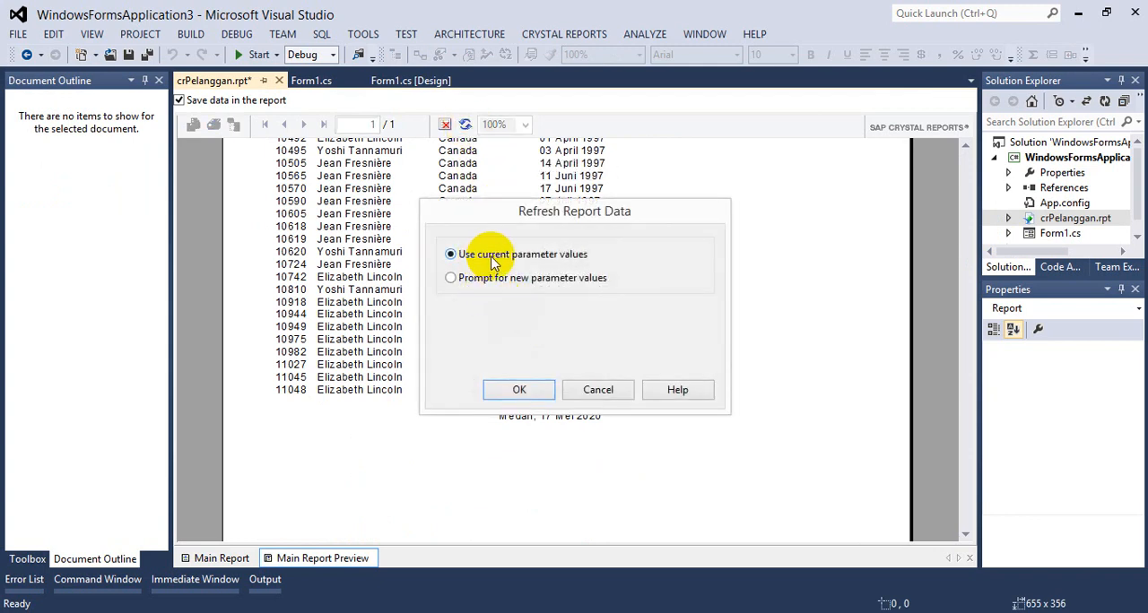
{"action": "left_click", "coordinate": [522, 279]}
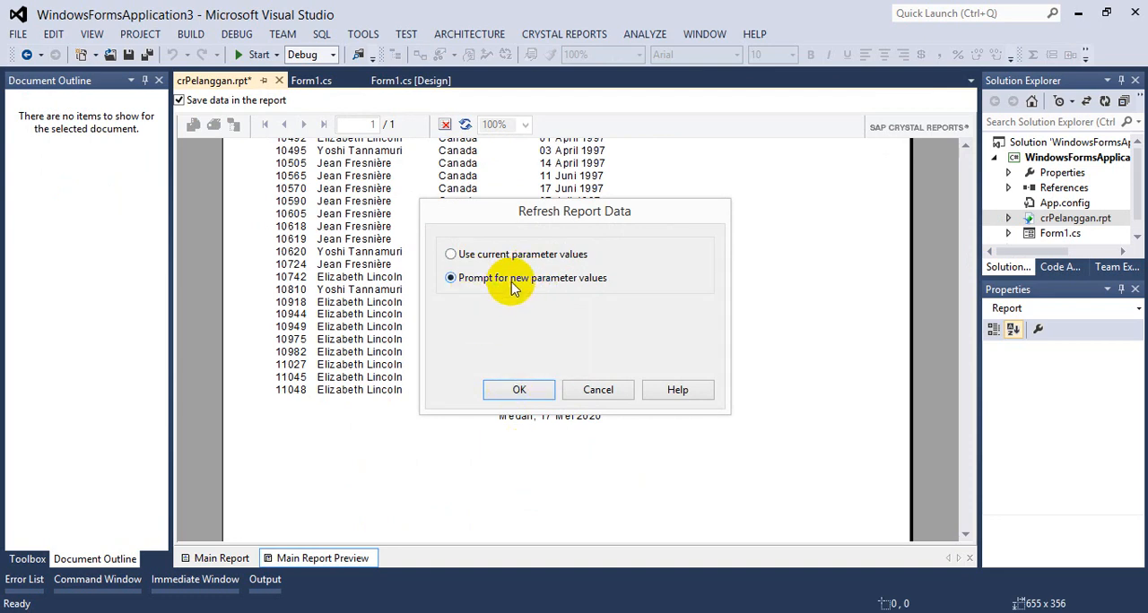
{"action": "left_click", "coordinate": [511, 391]}
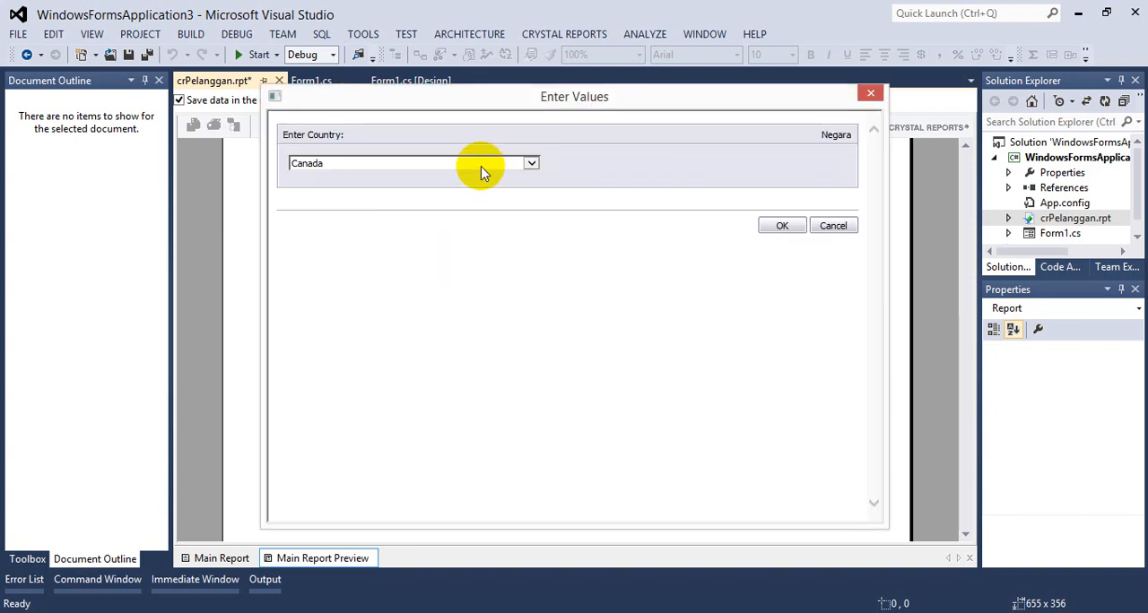
{"action": "left_click", "coordinate": [530, 161]}
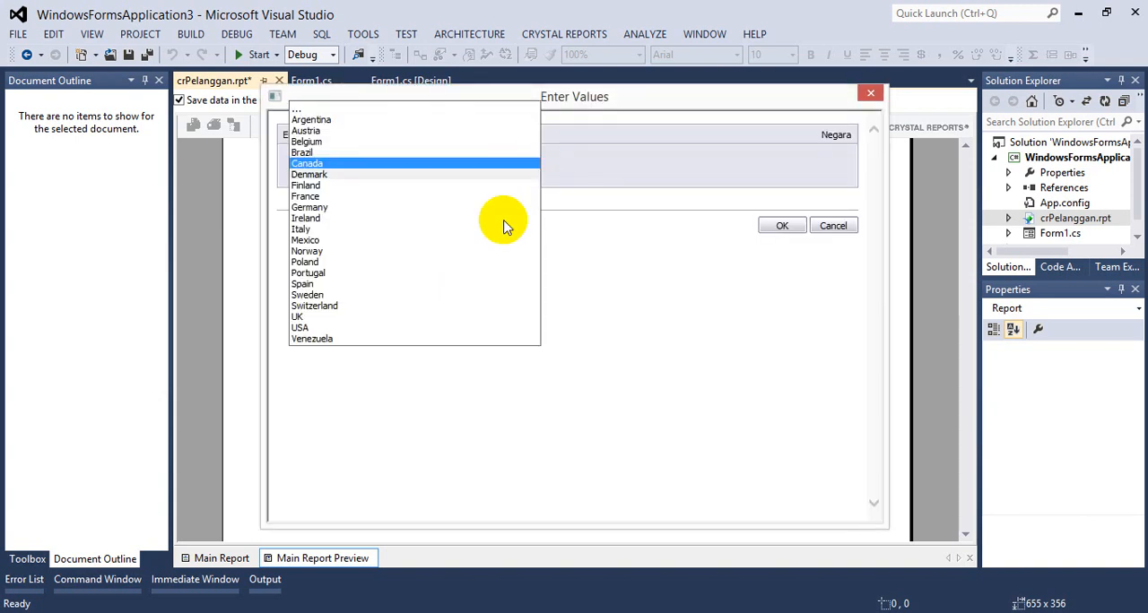
{"action": "left_click", "coordinate": [305, 284]}
{"action": "left_click", "coordinate": [789, 230]}
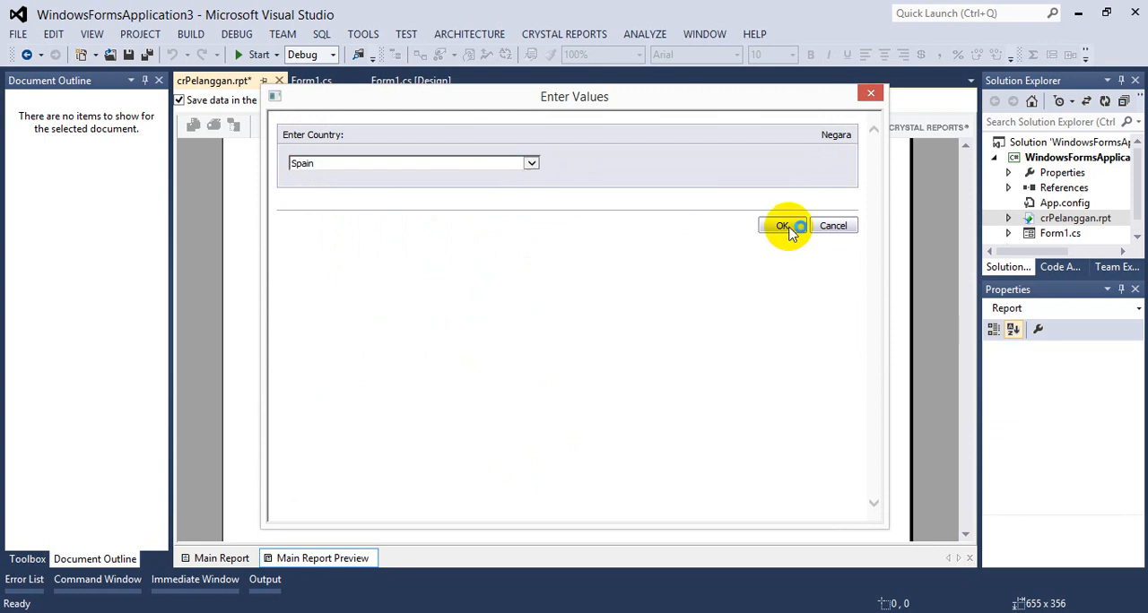
{"action": "scroll", "coordinate": [565, 359], "scroll_direction": "up", "scroll_amount": 3}
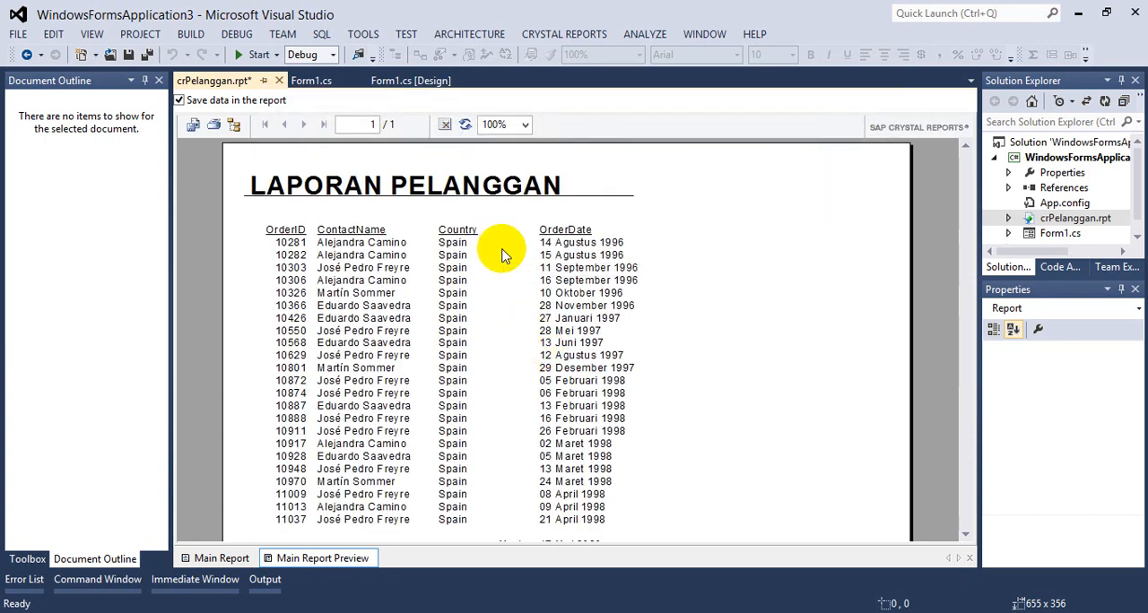
{"action": "scroll", "coordinate": [498, 224], "scroll_direction": "down", "scroll_amount": 3}
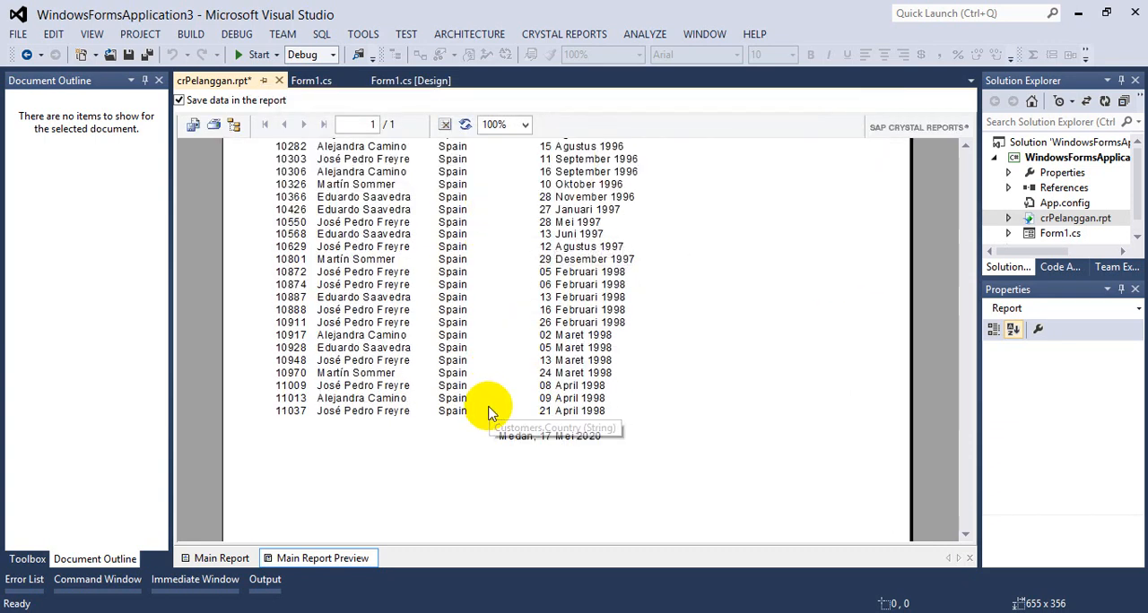
- Save all project files, then run the application from the Form1 design and maximize the running form
{"action": "left_click", "coordinate": [145, 54]}
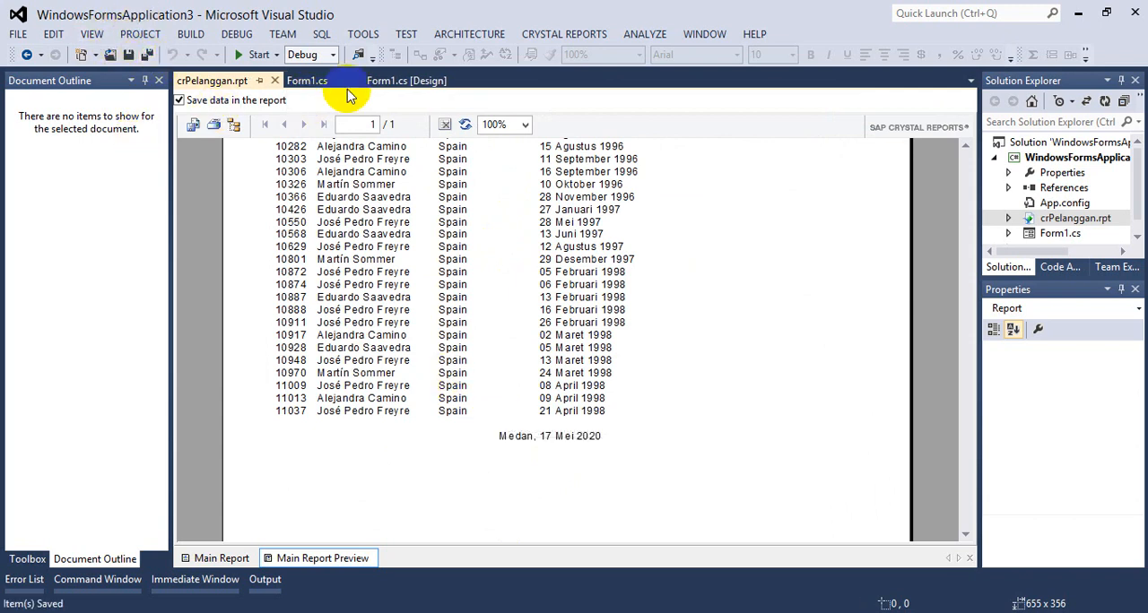
{"action": "left_click", "coordinate": [384, 83]}
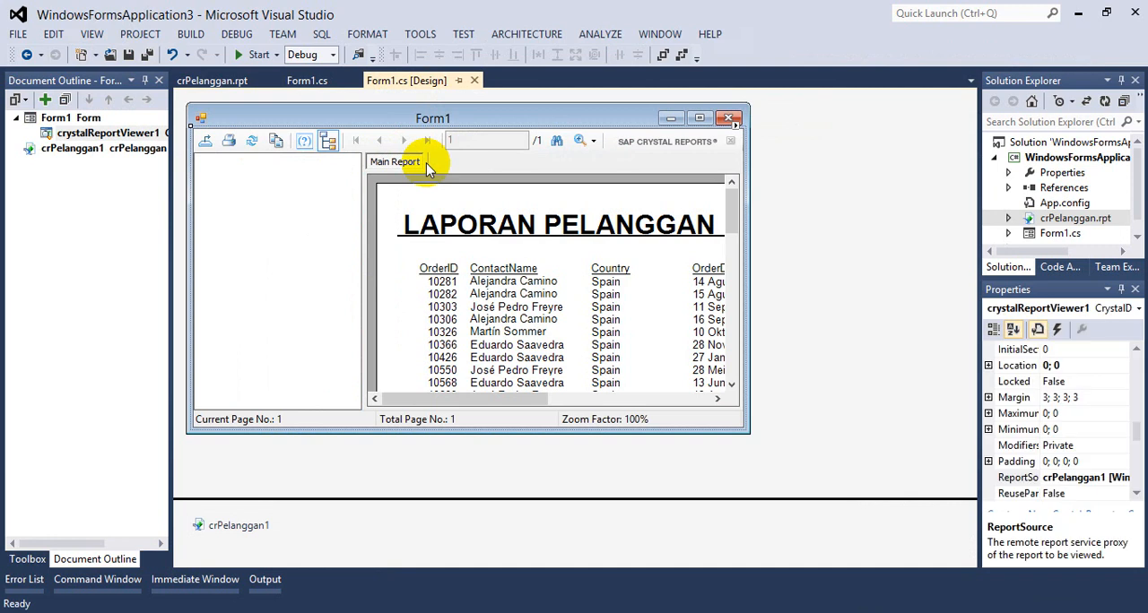
{"action": "left_click", "coordinate": [256, 57]}
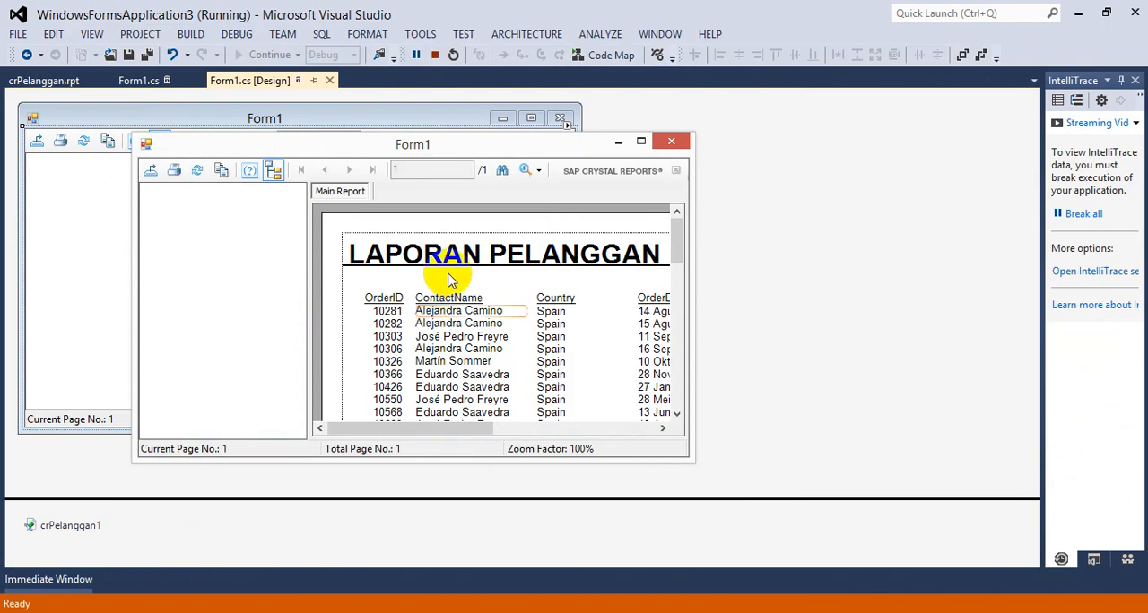
{"action": "left_click", "coordinate": [641, 144]}
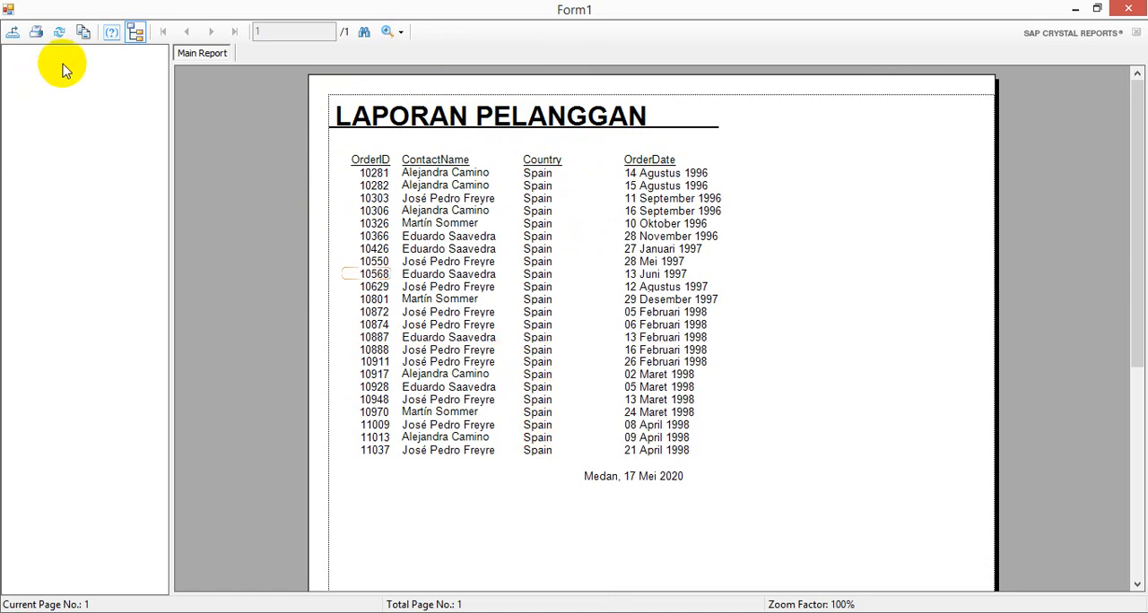
- Refresh the report in the running form with Switzerland as the Negara parameter's country
{"action": "left_click", "coordinate": [60, 33]}
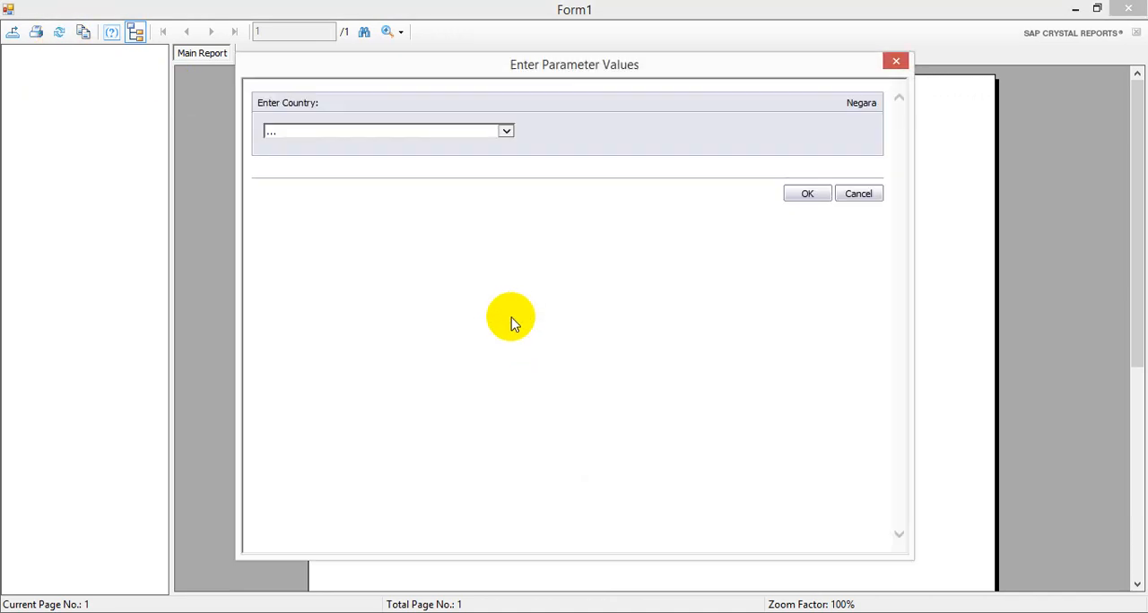
{"action": "left_click", "coordinate": [505, 132]}
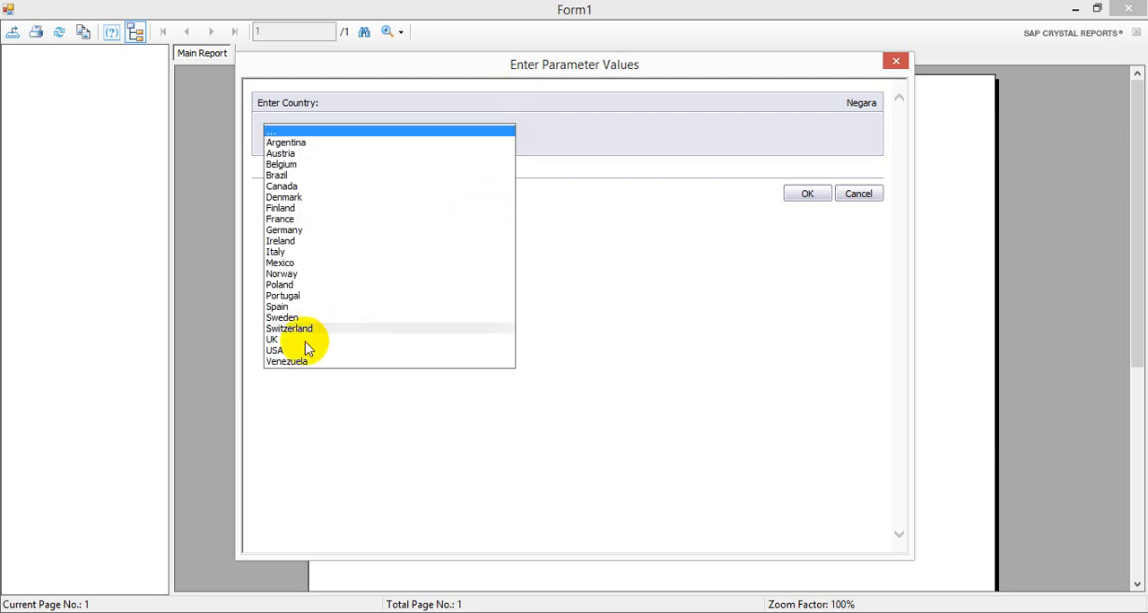
{"action": "left_click", "coordinate": [286, 329]}
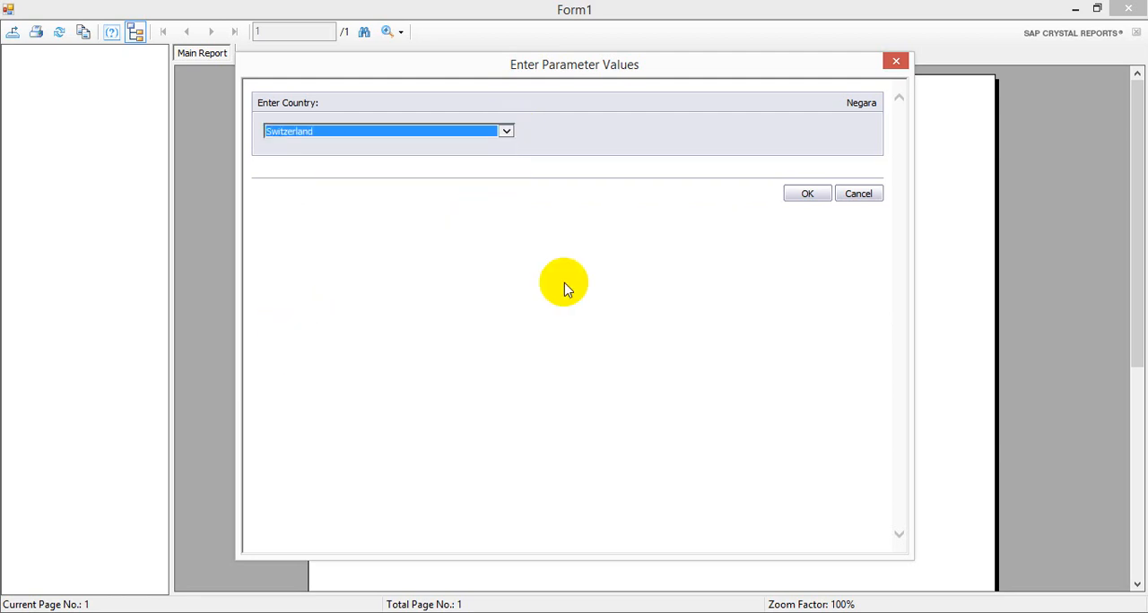
{"action": "left_click", "coordinate": [808, 195]}
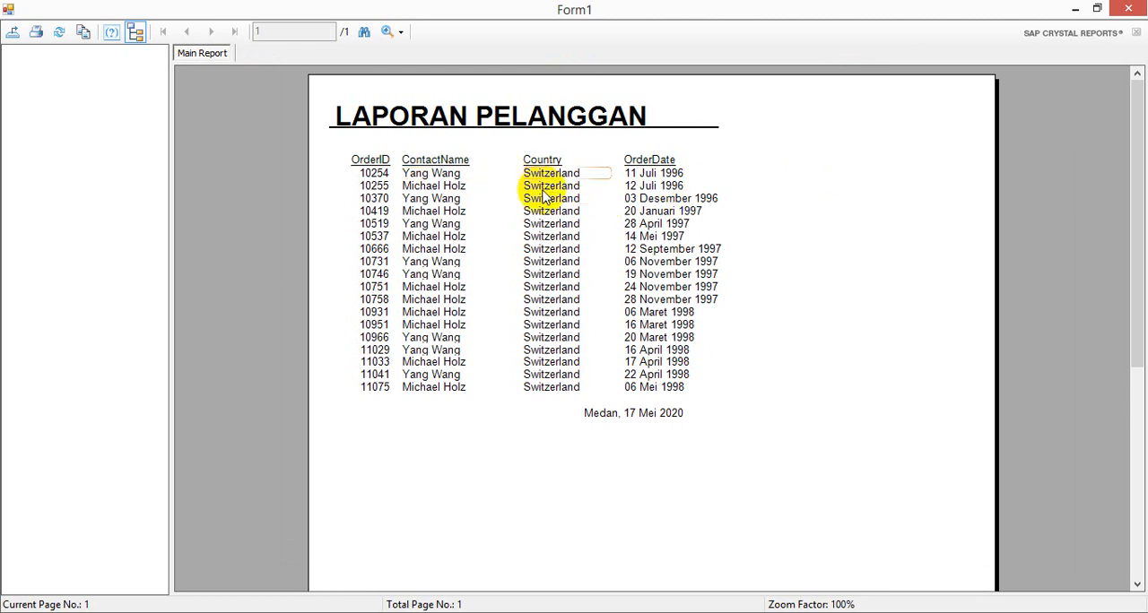
- Restore the running Form1 to a taller window overlapping less of the design form, and hide the report viewer's group tree
{"action": "left_click", "coordinate": [1097, 9]}
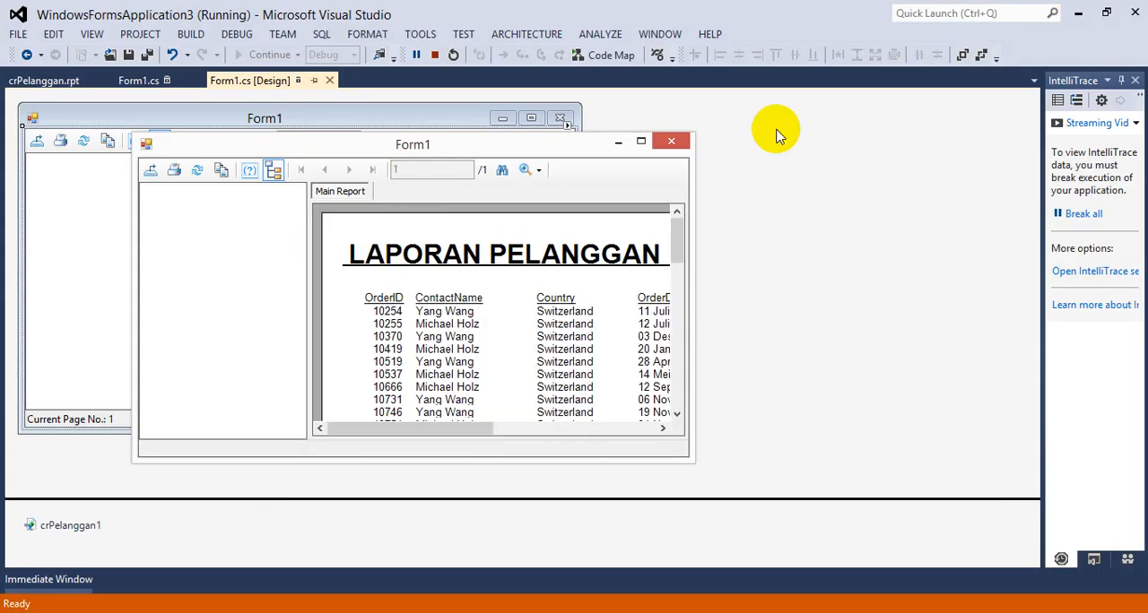
{"action": "left_click_drag", "start_coordinate": [448, 141], "coordinate": [835, 41]}
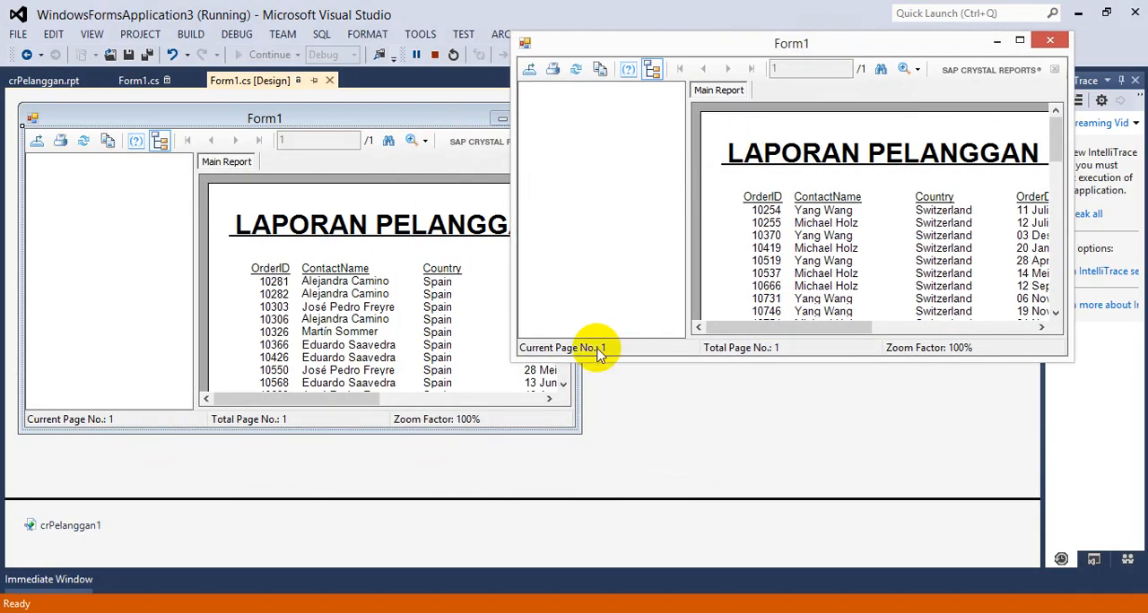
{"action": "left_click_drag", "start_coordinate": [596, 361], "coordinate": [594, 491]}
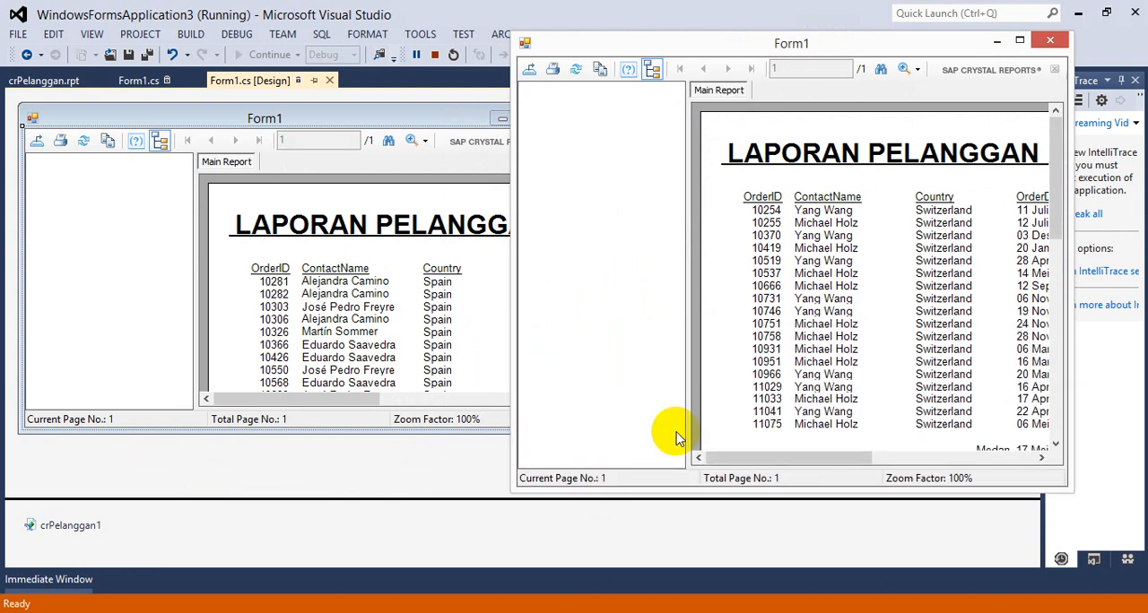
{"action": "left_click", "coordinate": [651, 69]}
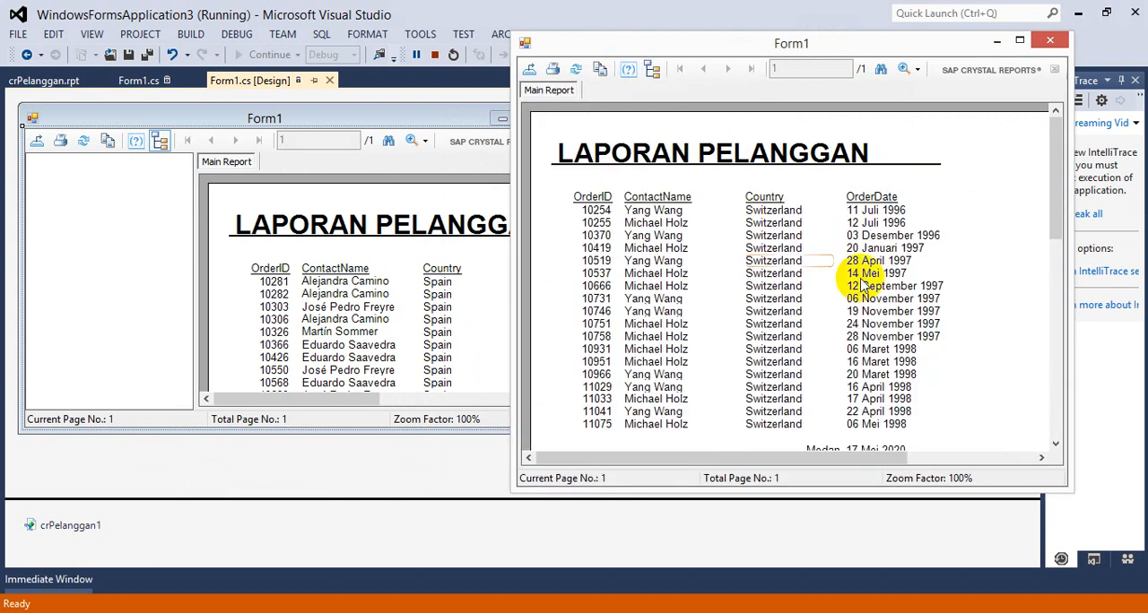
{"action": "left_click_drag", "start_coordinate": [1055, 177], "coordinate": [1033, 108]}
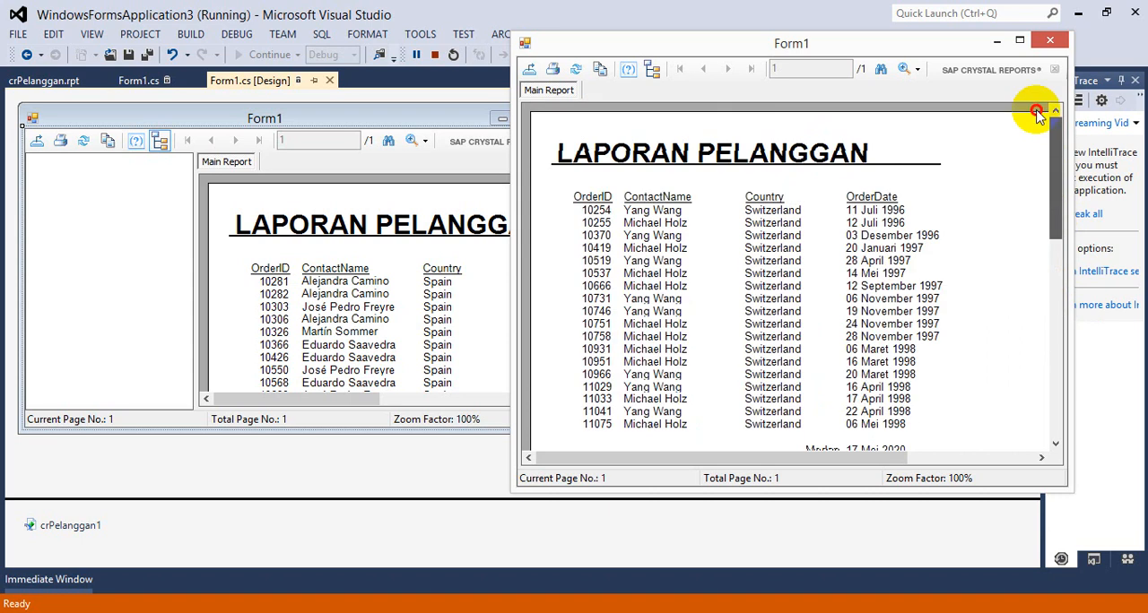
- Refresh the running form's report with Poland as the Negara parameter's country and check the Country column
{"action": "left_click", "coordinate": [574, 72]}
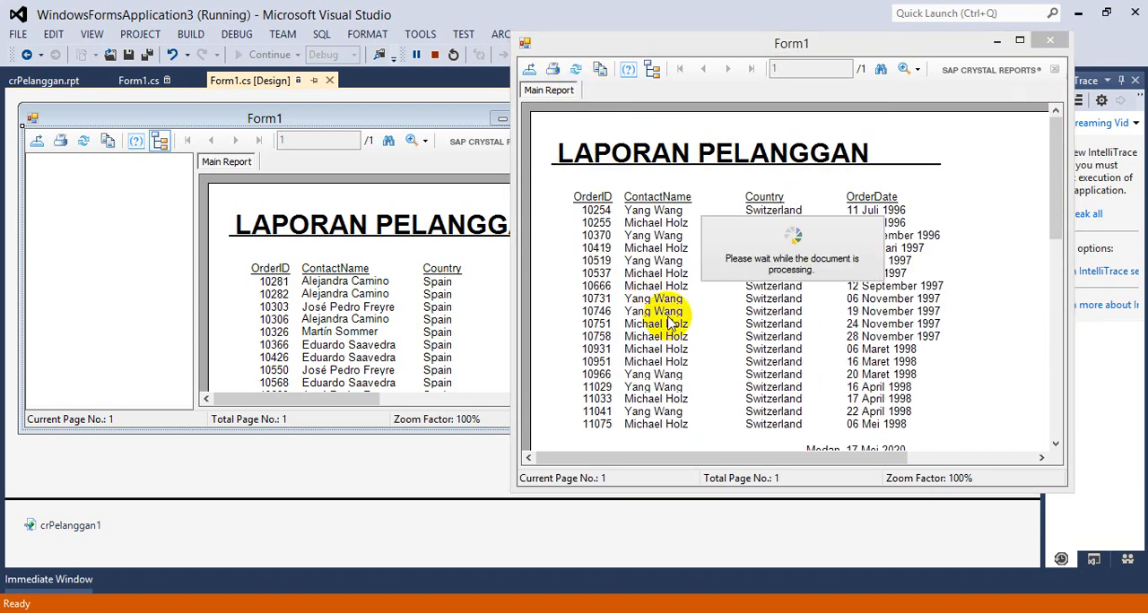
{"action": "left_click_drag", "start_coordinate": [757, 15], "coordinate": [348, 78]}
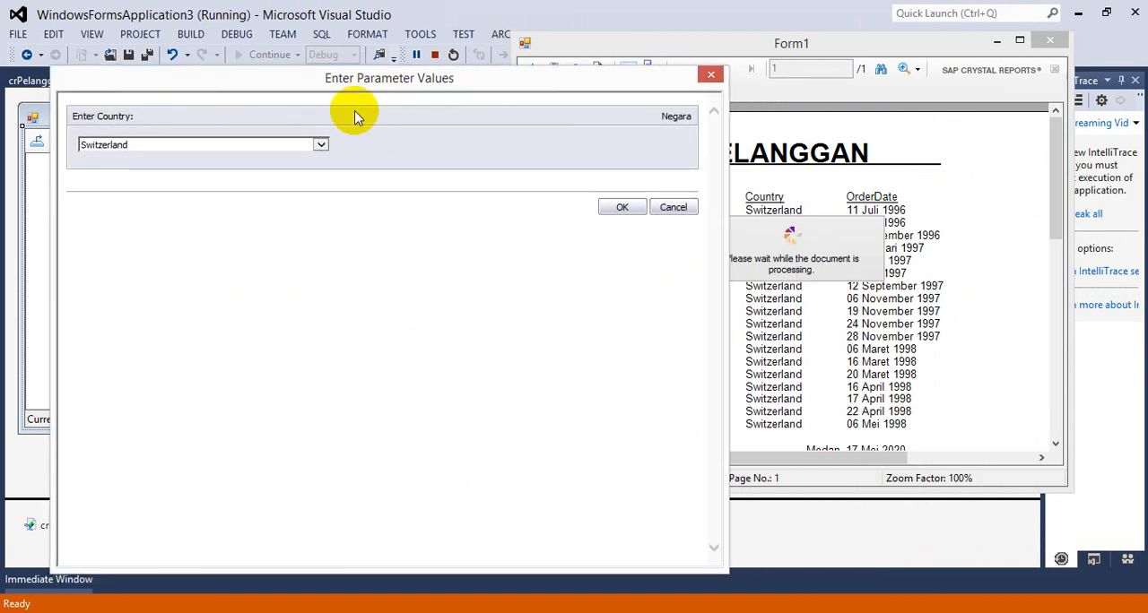
{"action": "left_click", "coordinate": [320, 145]}
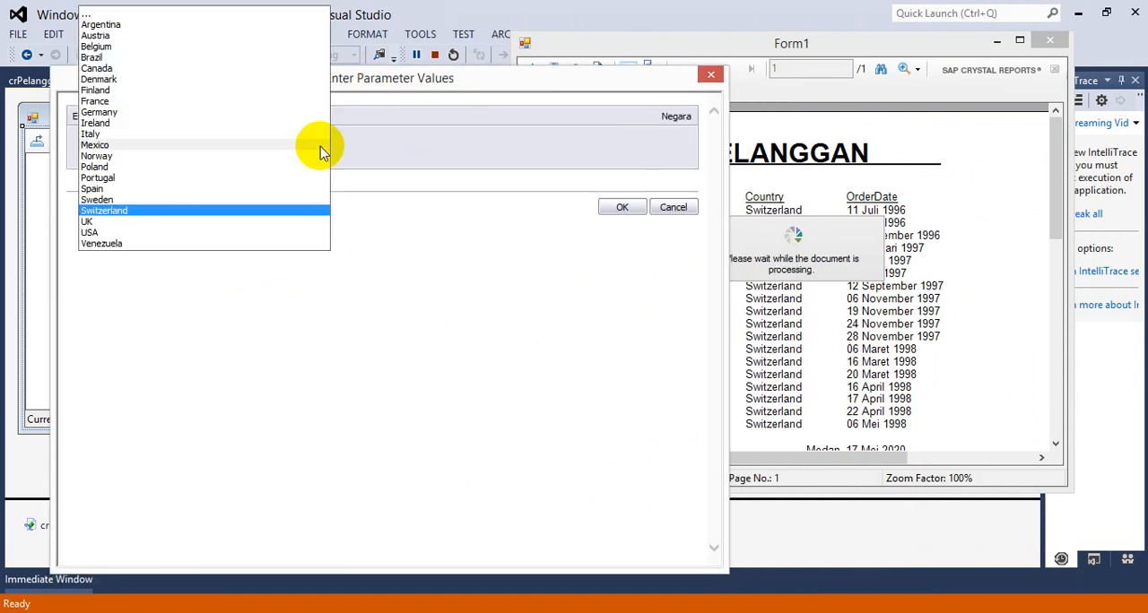
{"action": "left_click", "coordinate": [106, 167]}
{"action": "left_click", "coordinate": [628, 207]}
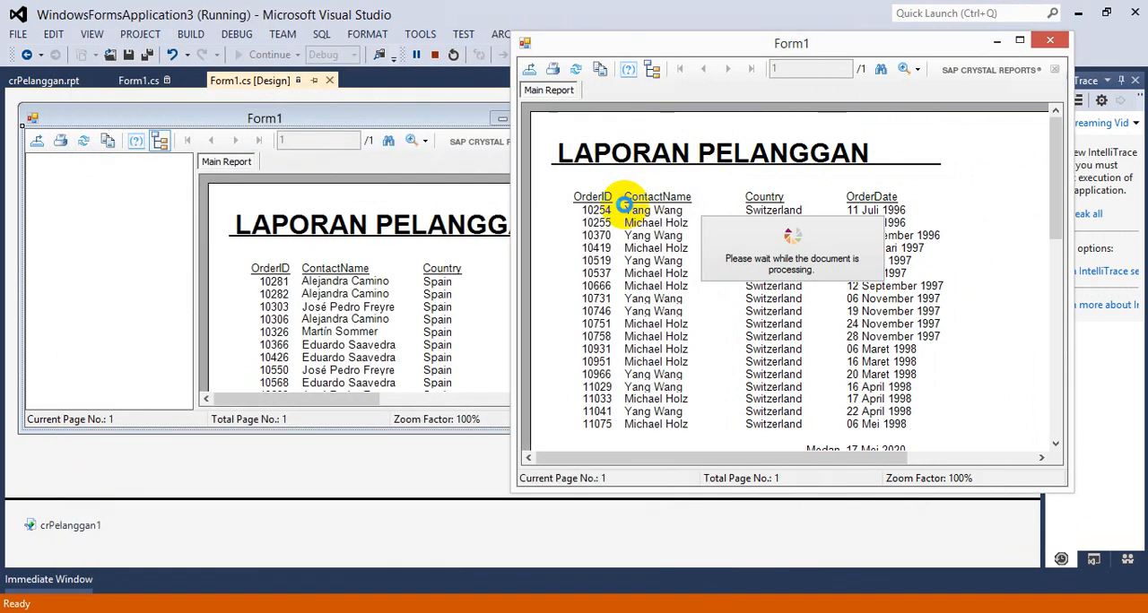
{"action": "left_click", "coordinate": [778, 250]}
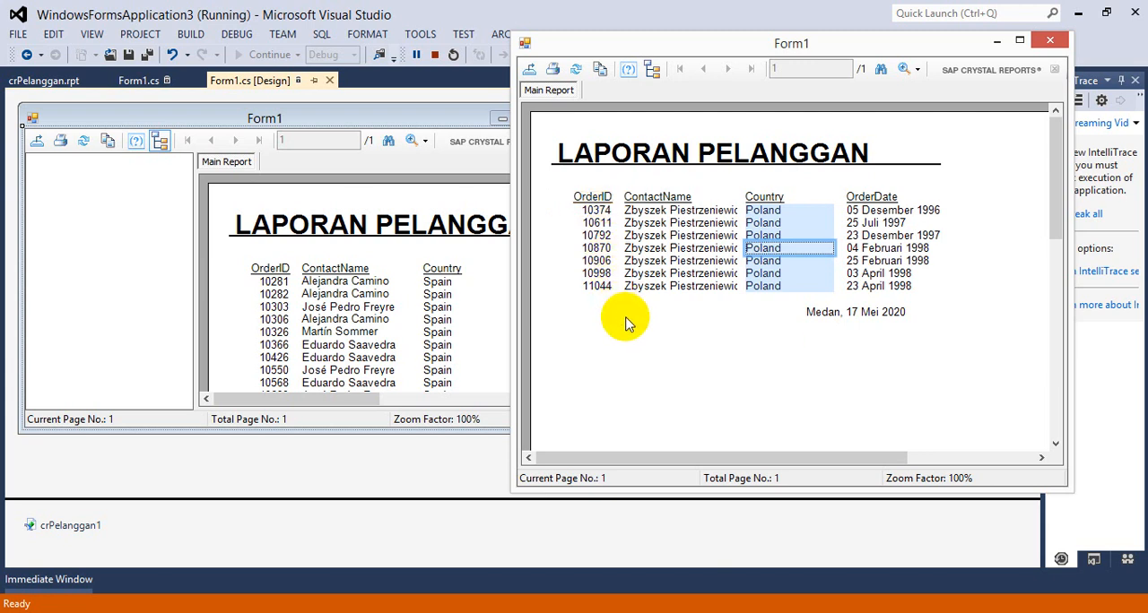
{"action": "left_click_drag", "start_coordinate": [865, 45], "coordinate": [831, 86]}
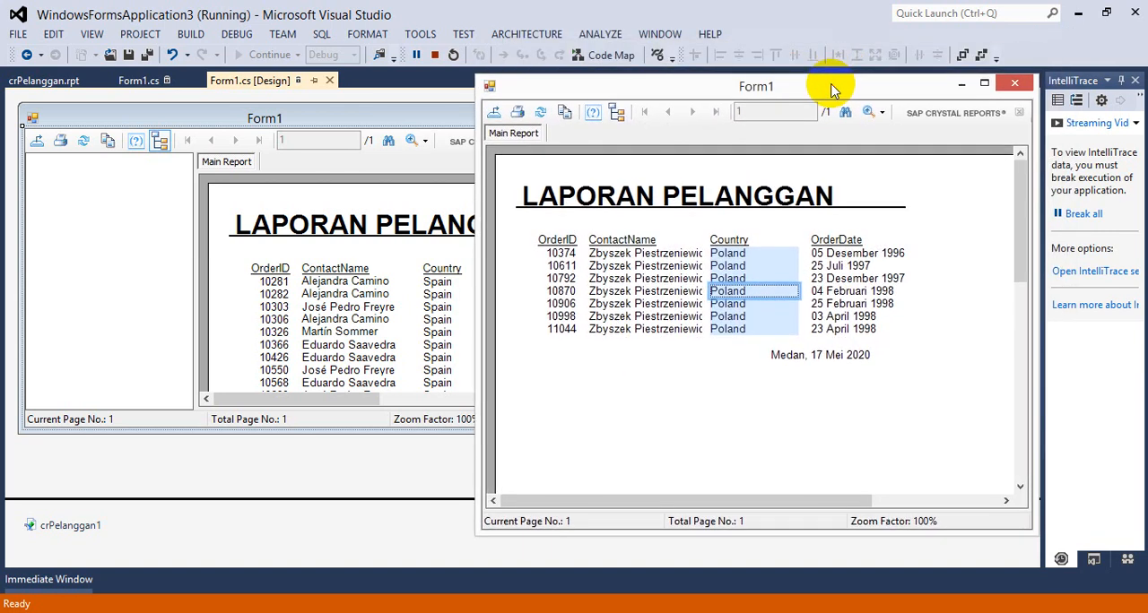